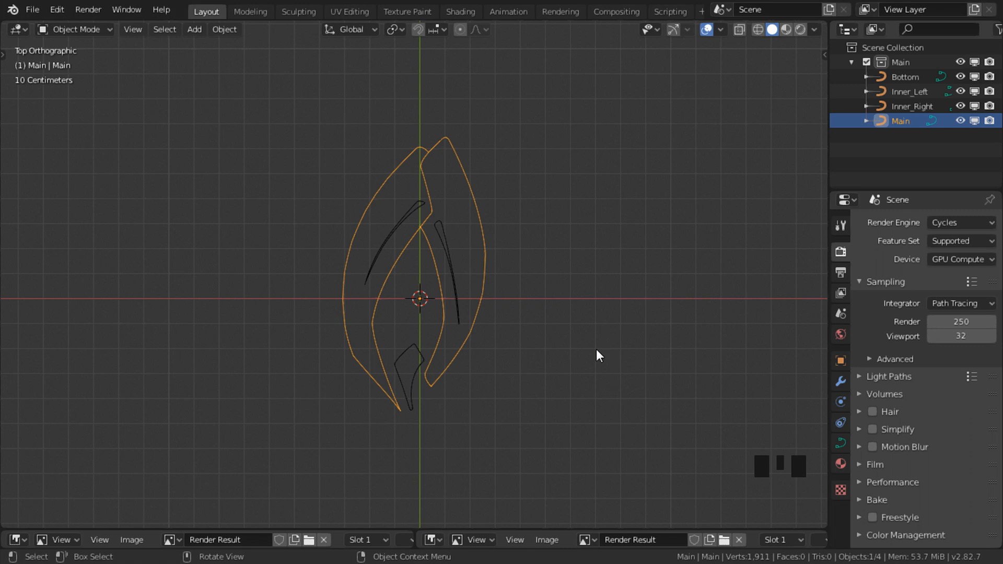
Step: Add a cube mesh at the origin and make it the active object
{"action": "left_click", "coordinate": [193, 34]}
{"action": "mouse_move", "coordinate": [207, 44]}
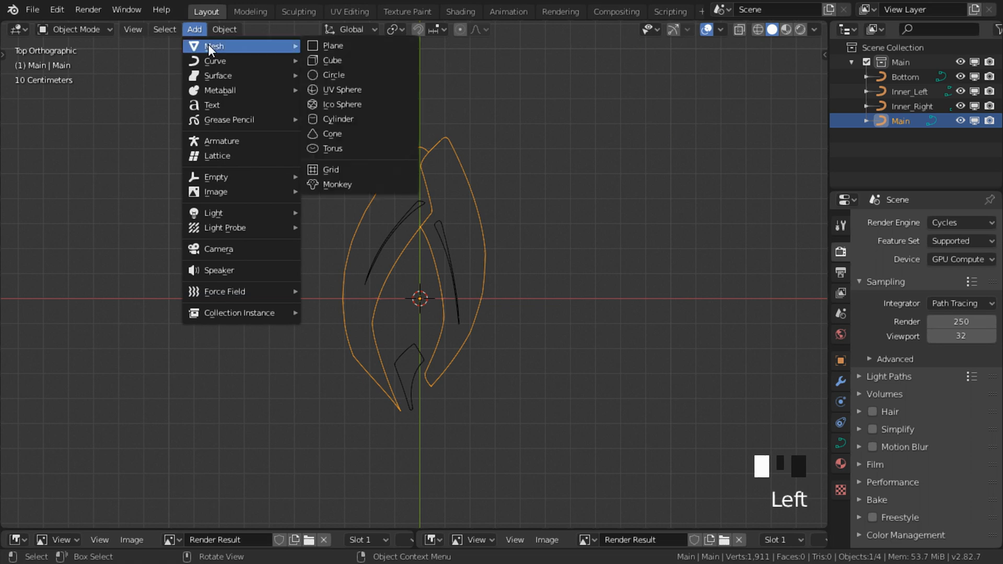
{"action": "left_click", "coordinate": [336, 59]}
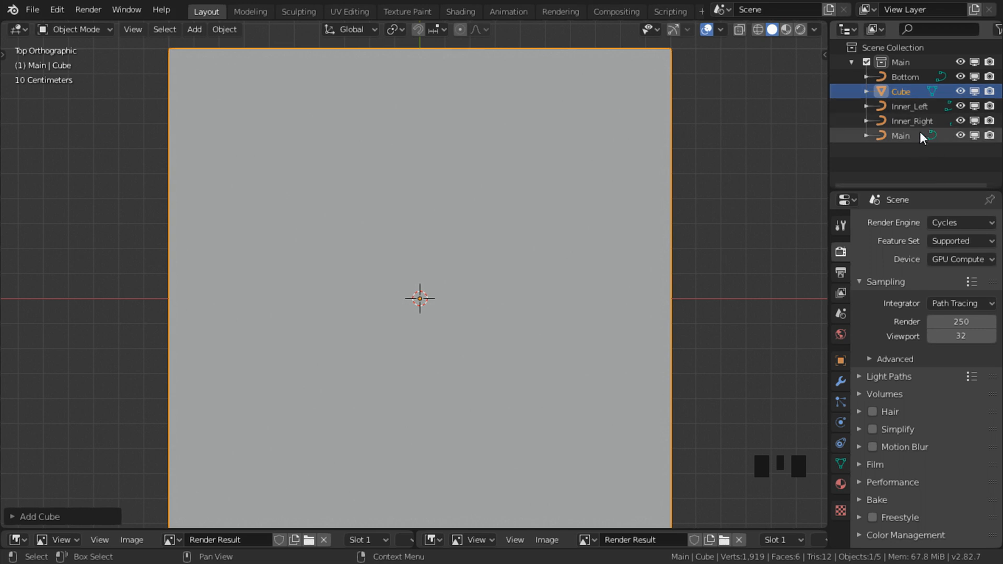
{"action": "left_click", "coordinate": [901, 137]}
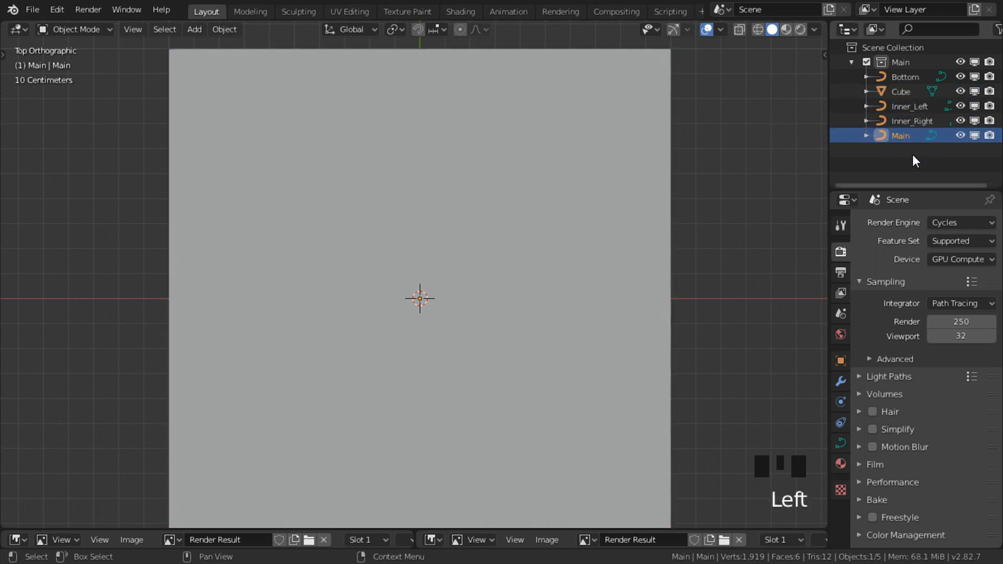
{"action": "left_click", "coordinate": [602, 234]}
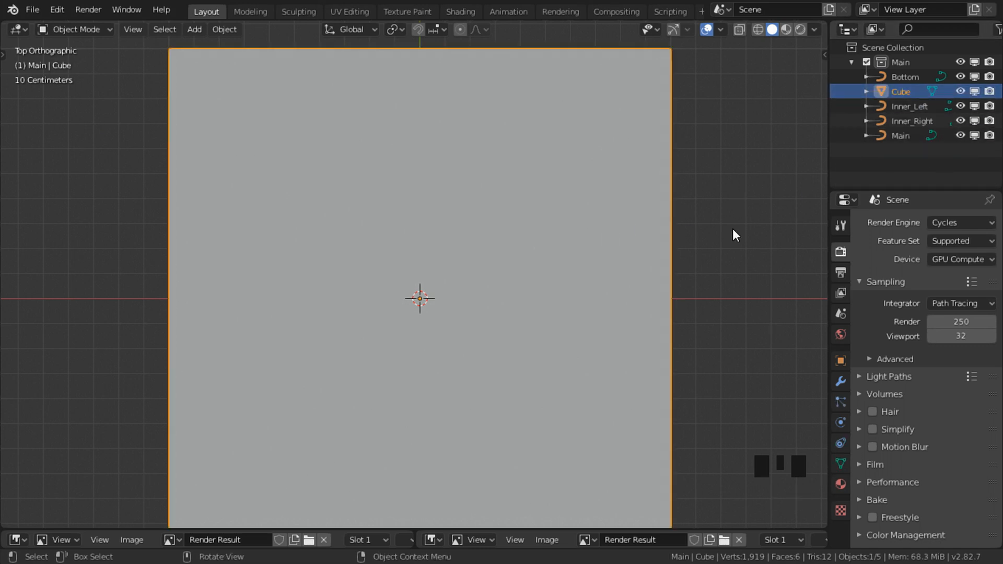
Step: Delete only the faces of the cube in Edit Mode, keeping its edges and vertices, and return to Object Mode
{"action": "scroll", "coordinate": [588, 290], "scroll_direction": "down", "scroll_amount": 3}
{"action": "middle_click_drag", "start_coordinate": [626, 300], "coordinate": [588, 318]}
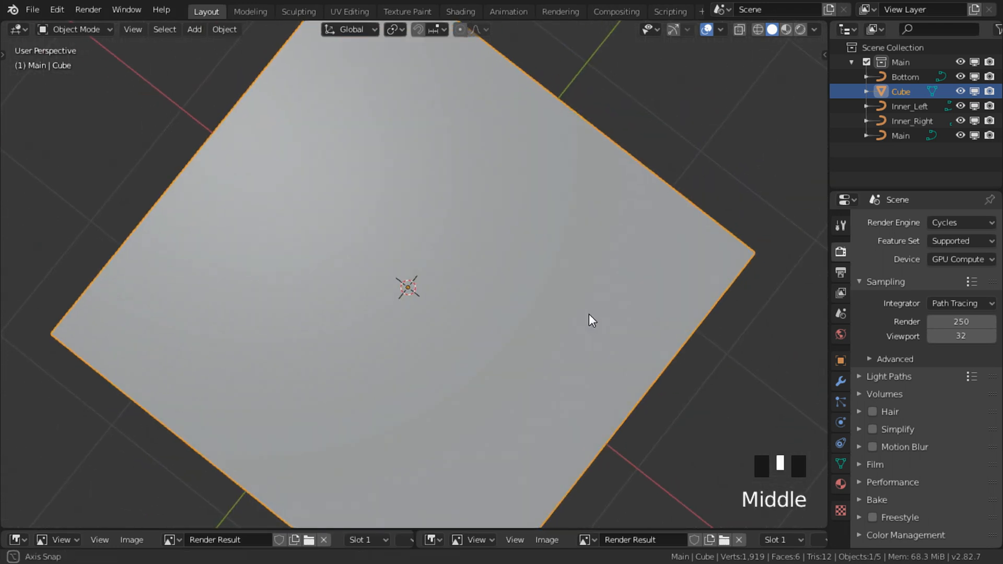
{"action": "key", "text": "Tab"}
{"action": "scroll", "coordinate": [588, 318], "scroll_direction": "down", "scroll_amount": 5}
{"action": "middle_click_drag", "start_coordinate": [647, 308], "coordinate": [495, 363]}
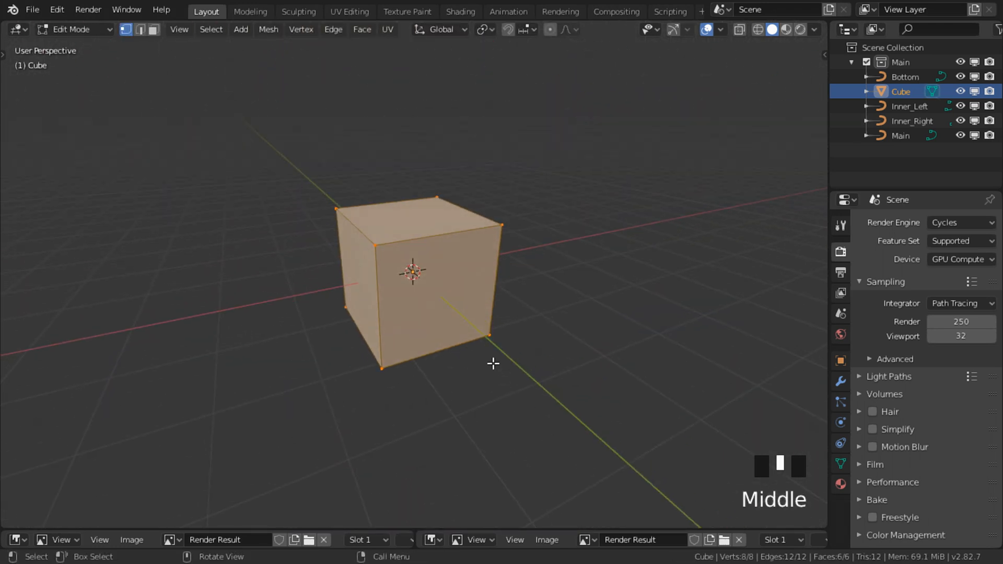
{"action": "key", "text": "x"}
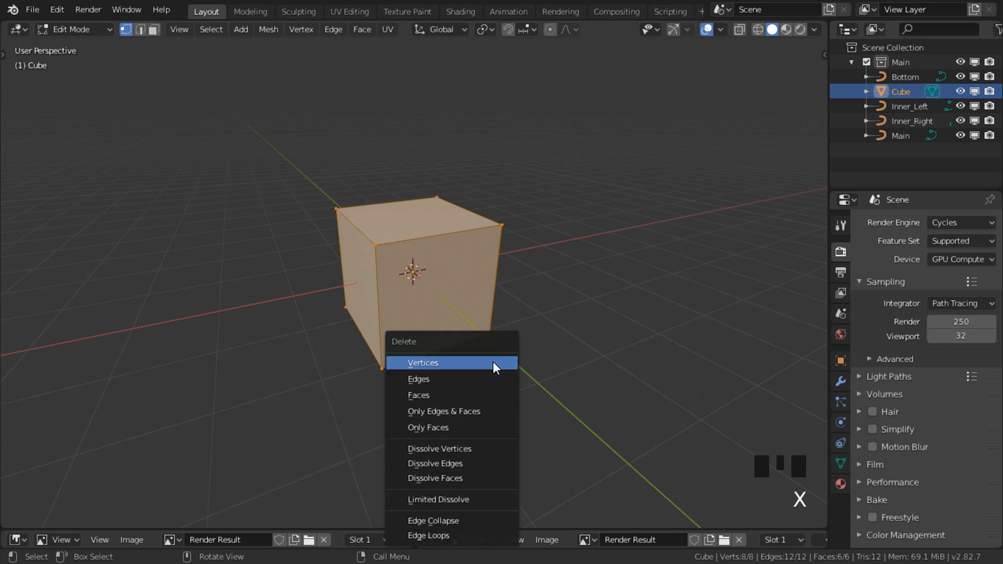
{"action": "left_click", "coordinate": [491, 427]}
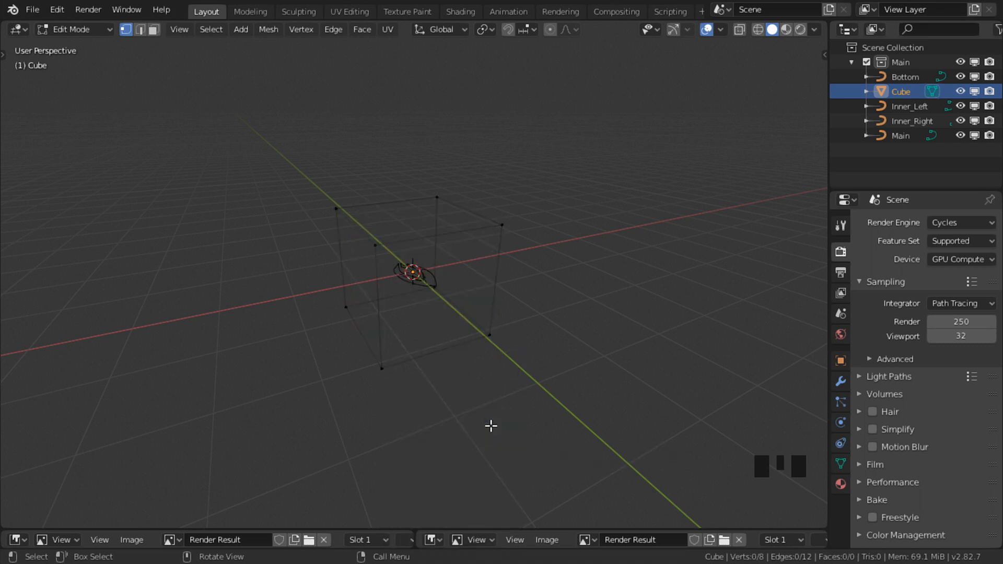
{"action": "key", "text": "Tab"}
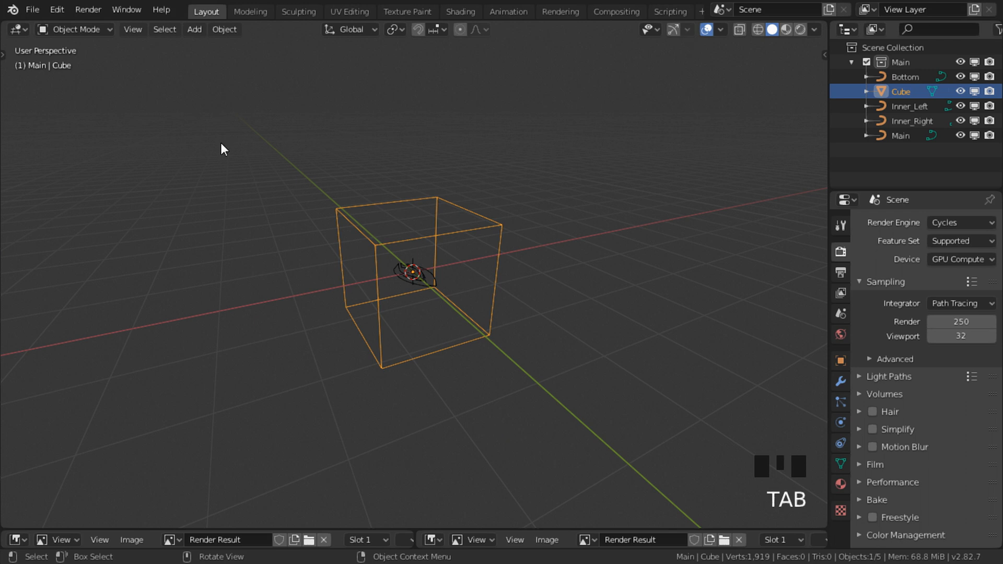
Step: Convert the wireframe cube to a curve and set its preview resolution to 64
{"action": "key", "text": "F3"}
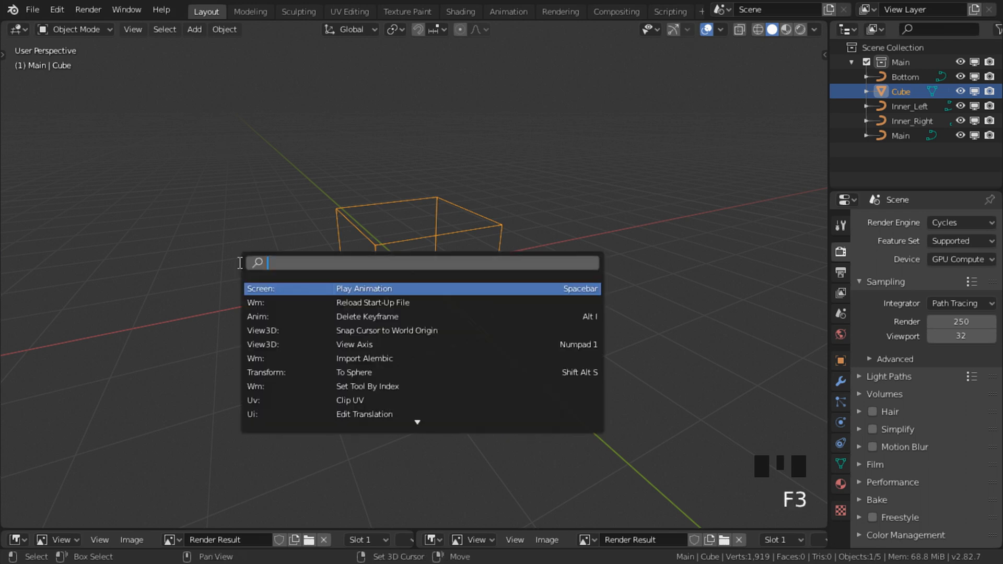
{"action": "type", "text": "Convert"}
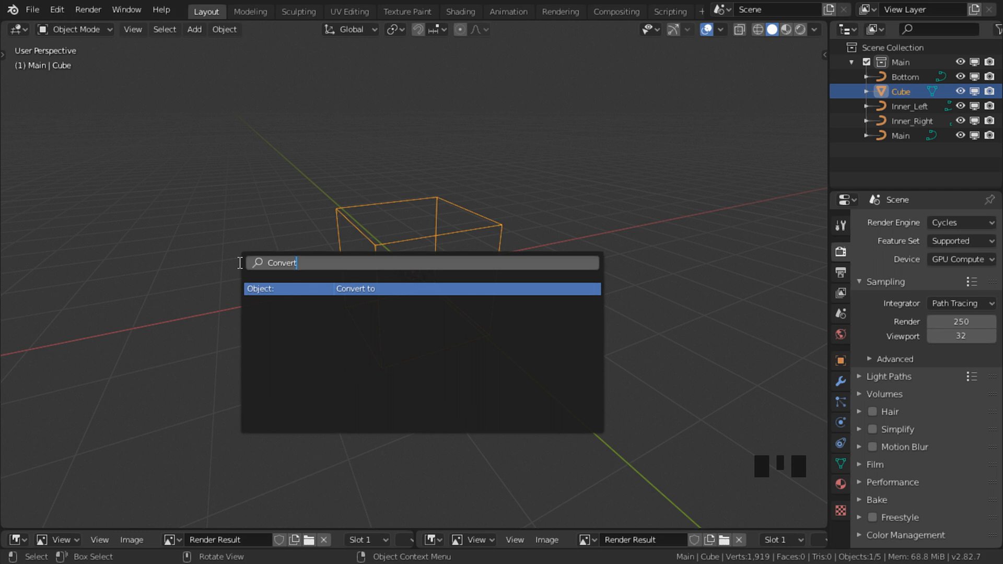
{"action": "left_click", "coordinate": [354, 288]}
{"action": "left_click", "coordinate": [324, 287]}
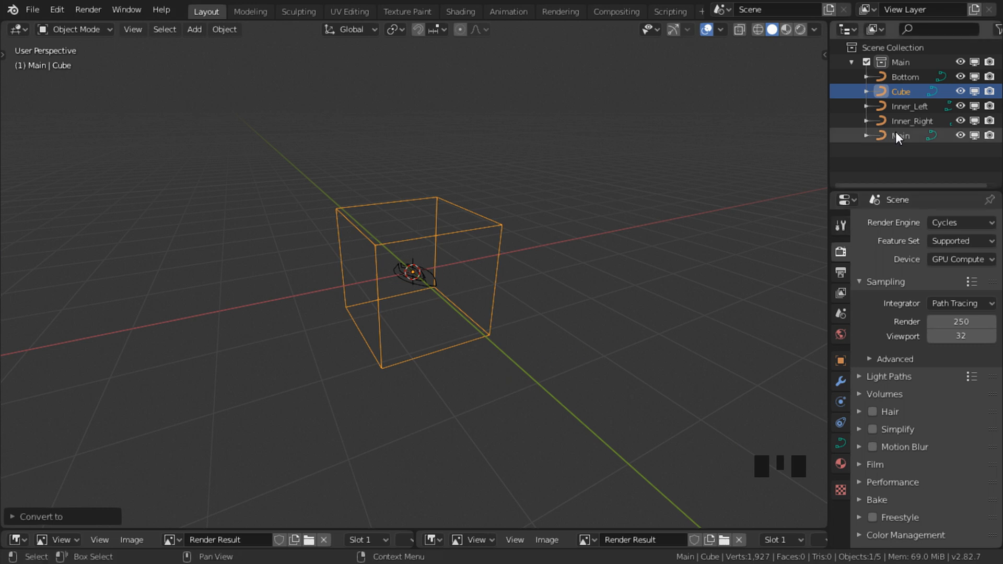
{"action": "left_click", "coordinate": [844, 443]}
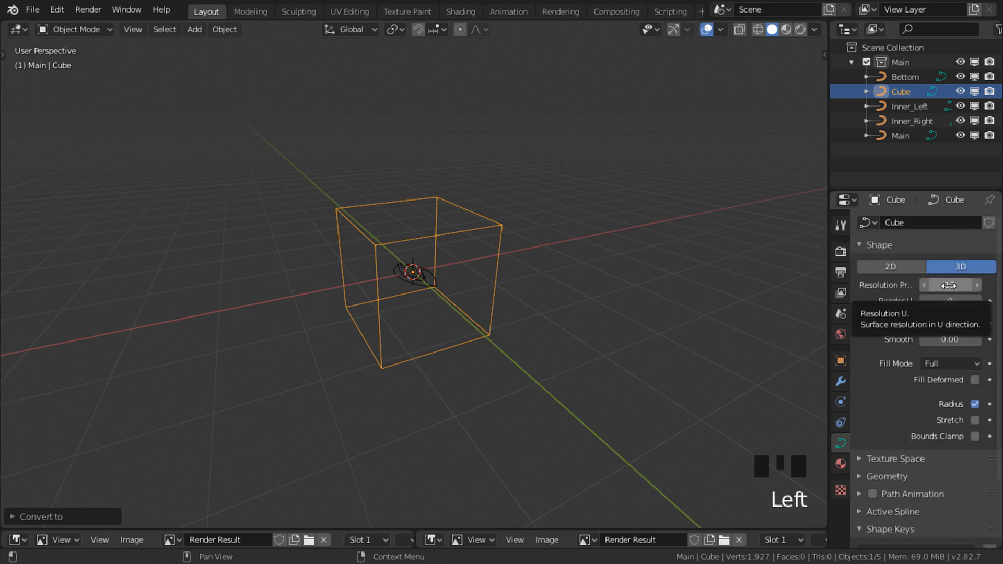
{"action": "left_click_drag", "start_coordinate": [948, 285], "coordinate": [949, 285]}
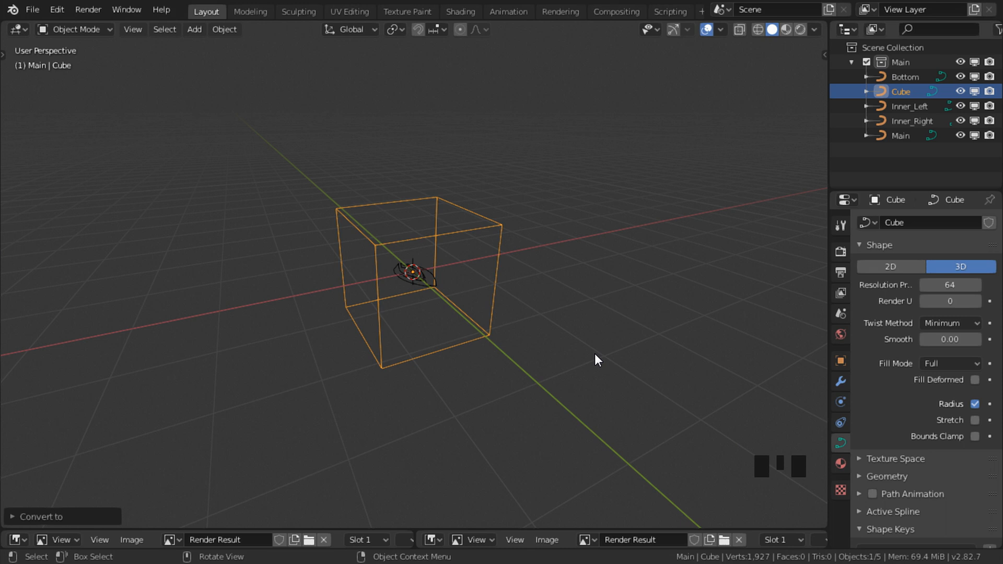
Step: Delete the converted cube from the scene in top view
{"action": "key", "text": "KP_7"}
{"action": "scroll", "coordinate": [568, 352], "scroll_direction": "up", "scroll_amount": 6}
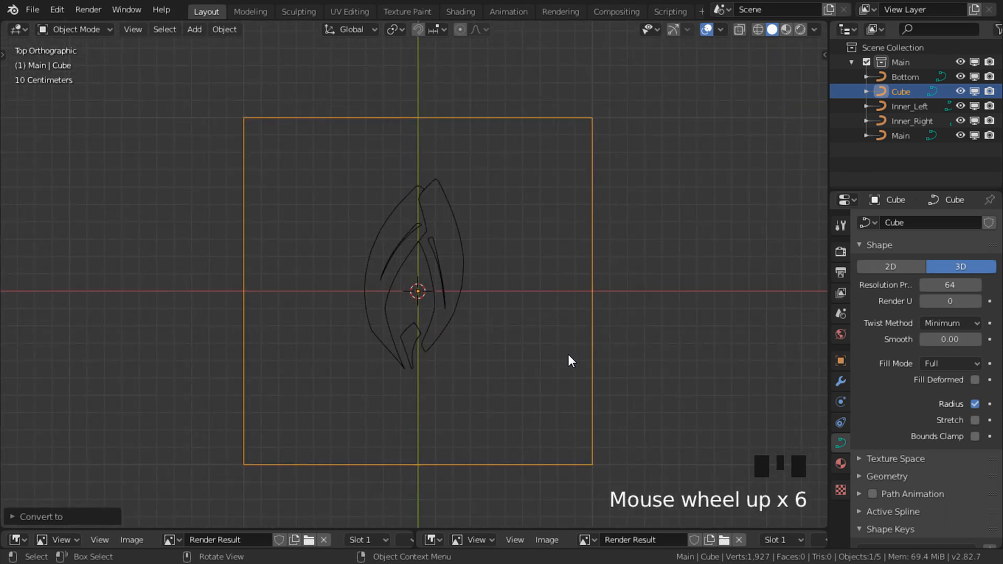
{"action": "key", "text": "x"}
{"action": "left_click", "coordinate": [568, 355]}
{"action": "key", "text": "Home"}
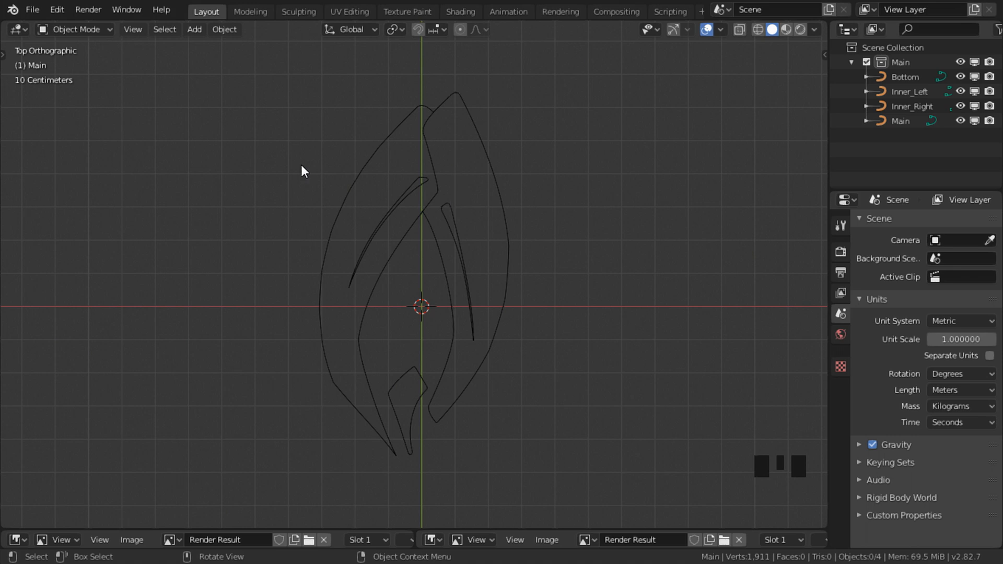
Step: Add a cylinder mesh at the origin with a radius of 0.005 m
{"action": "left_click", "coordinate": [195, 32]}
{"action": "mouse_move", "coordinate": [209, 45]}
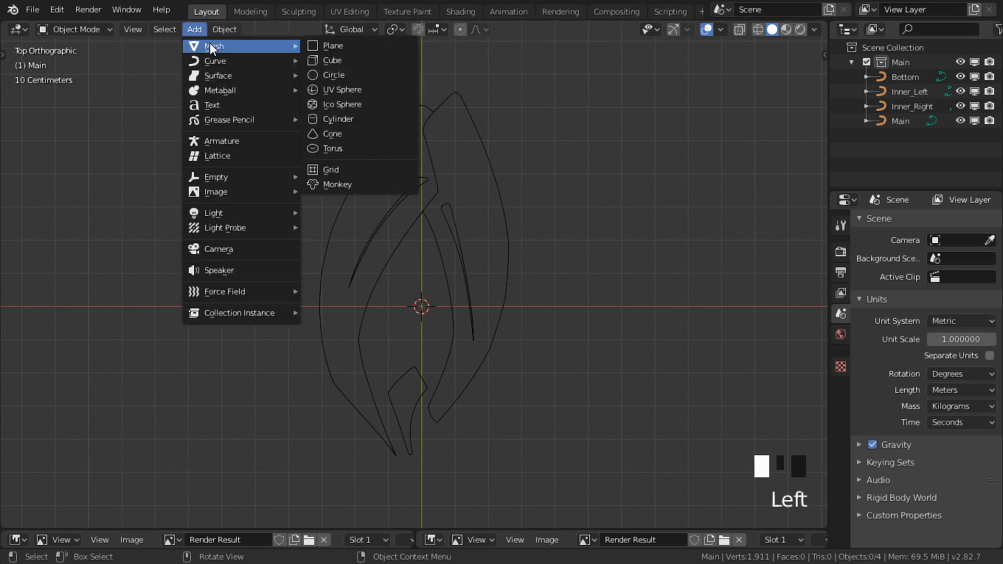
{"action": "left_click", "coordinate": [349, 119]}
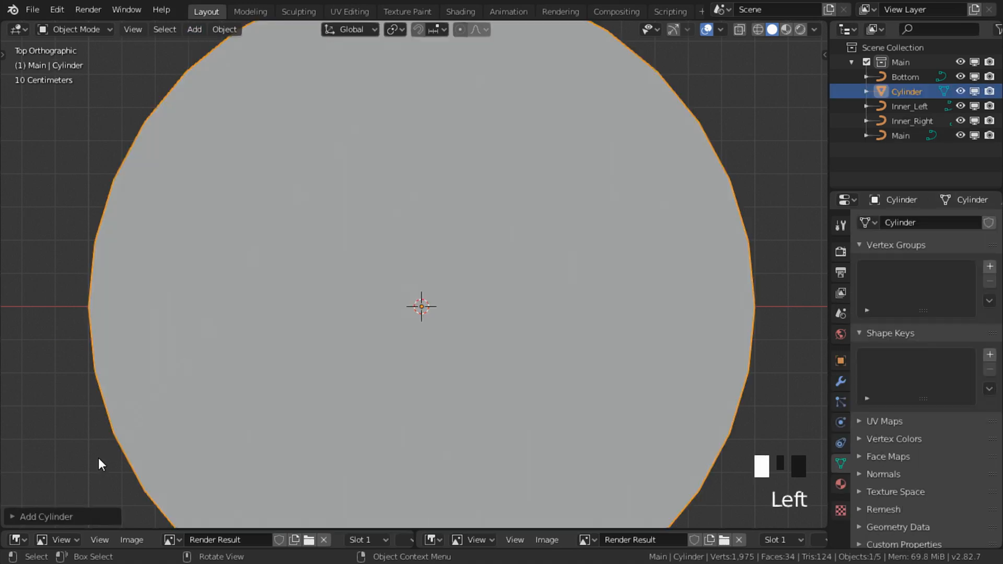
{"action": "left_click", "coordinate": [61, 509]}
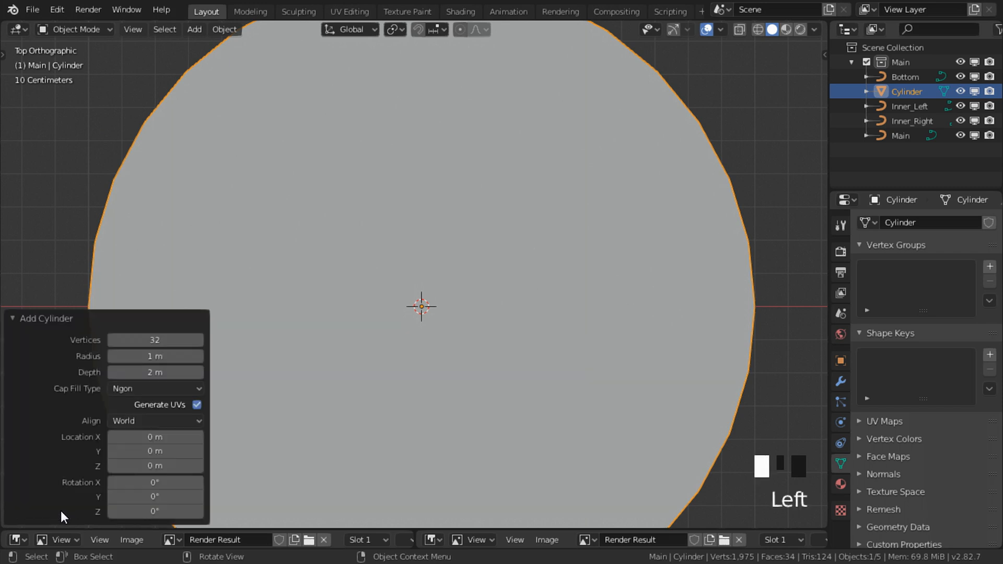
{"action": "left_click", "coordinate": [152, 356]}
{"action": "type", "text": "0.00"}
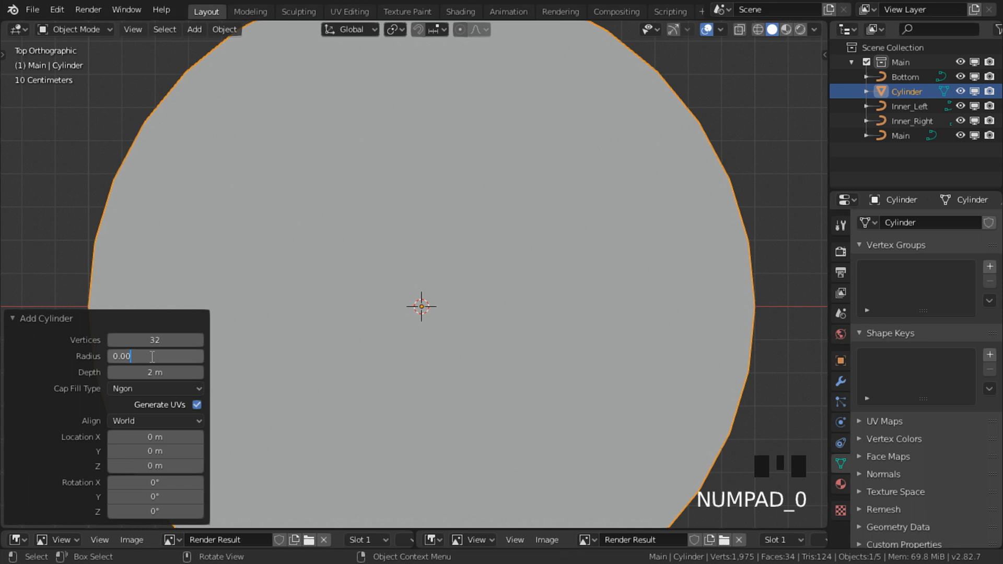
{"action": "type", "text": "5"}
{"action": "key", "text": "Return"}
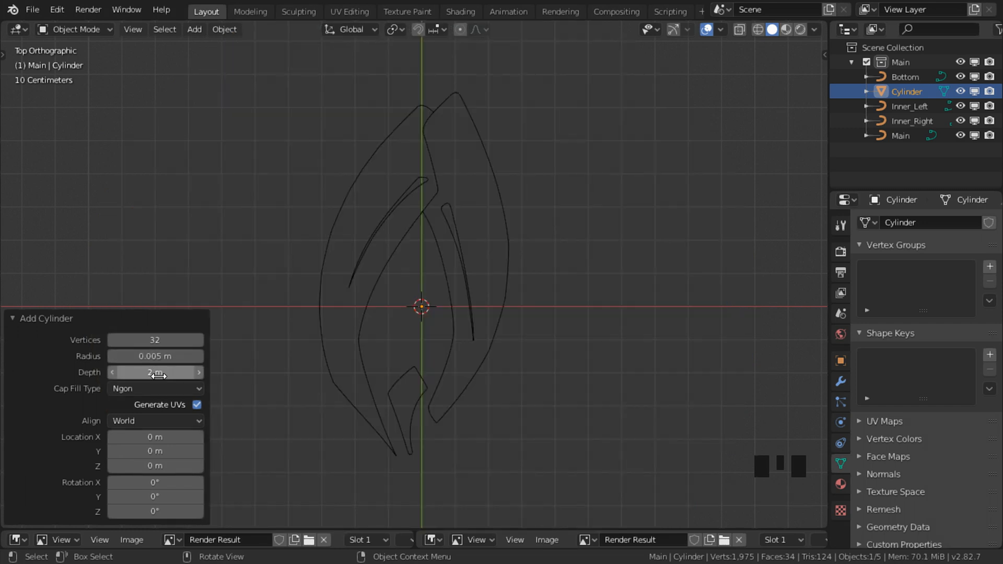
Step: Set the new cylinder's depth to 0.01 m and its Y rotation to 90°
{"action": "left_click", "coordinate": [159, 376]}
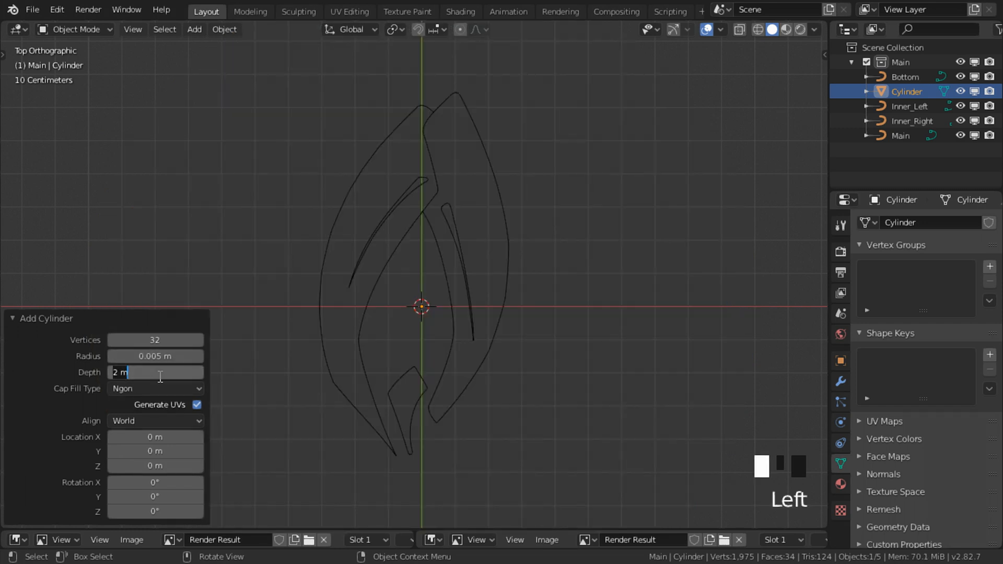
{"action": "left_click", "coordinate": [65, 375]}
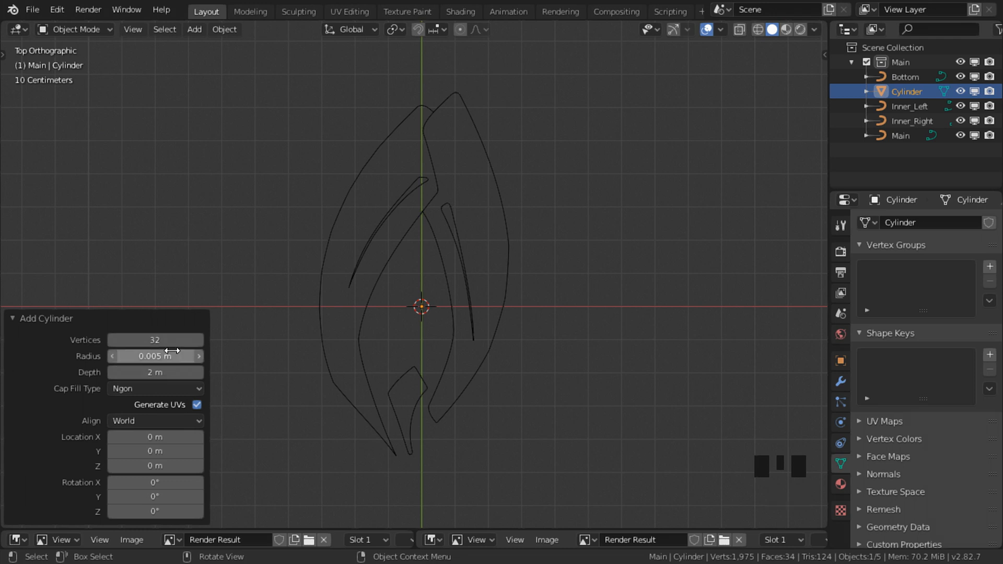
{"action": "left_click", "coordinate": [161, 375]}
{"action": "type", "text": "0.01"}
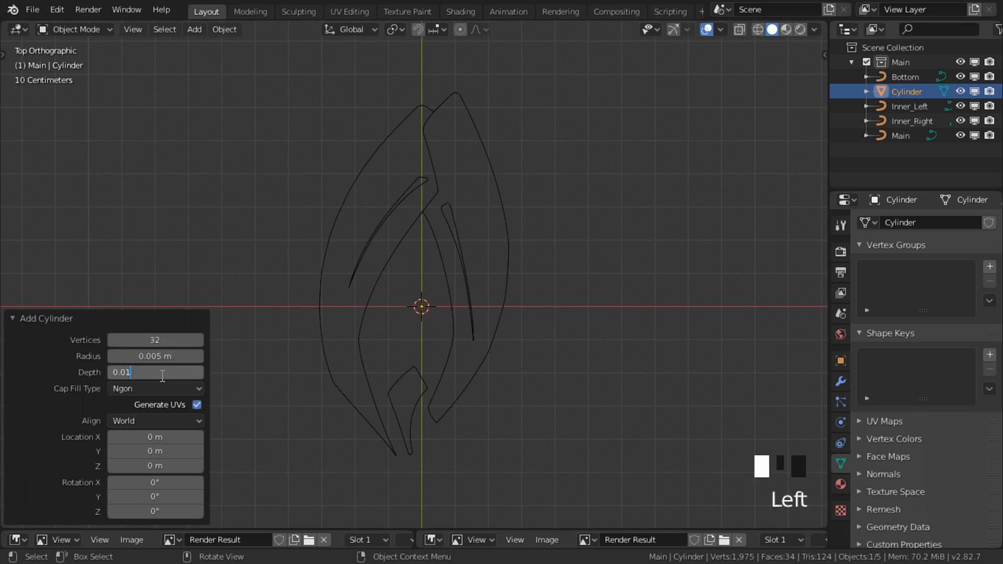
{"action": "key", "text": "Return"}
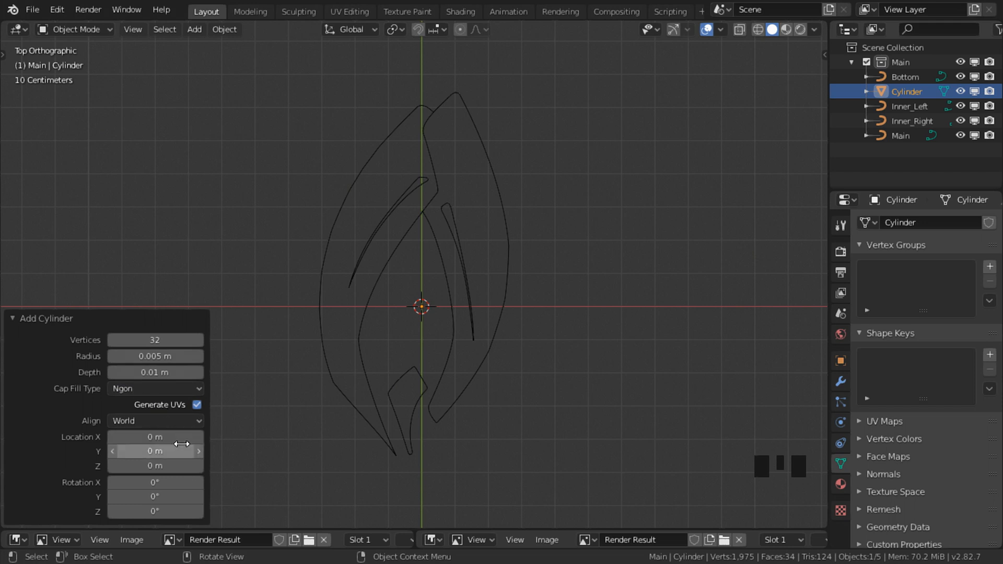
{"action": "left_click", "coordinate": [160, 498]}
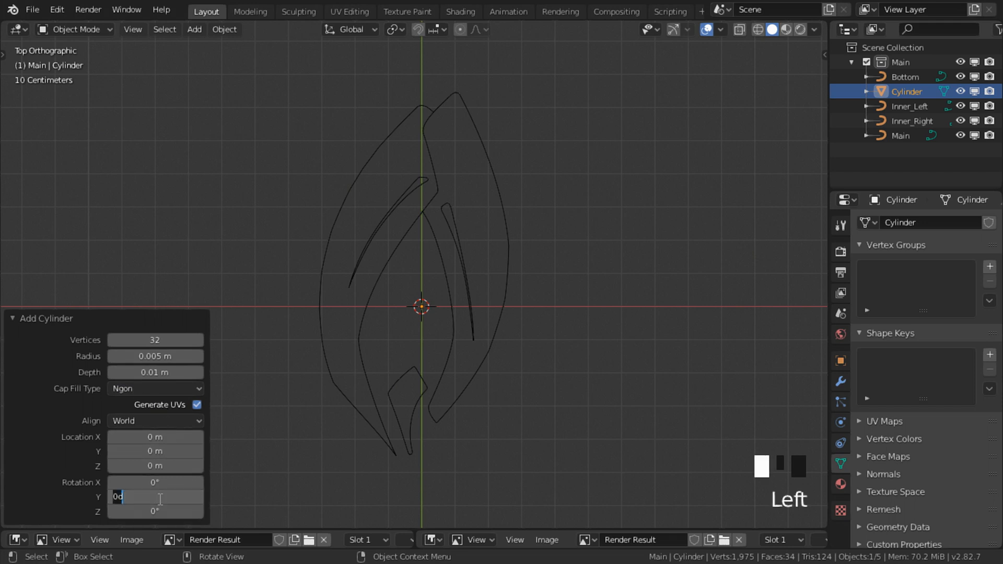
{"action": "type", "text": "90"}
{"action": "key", "text": "Return"}
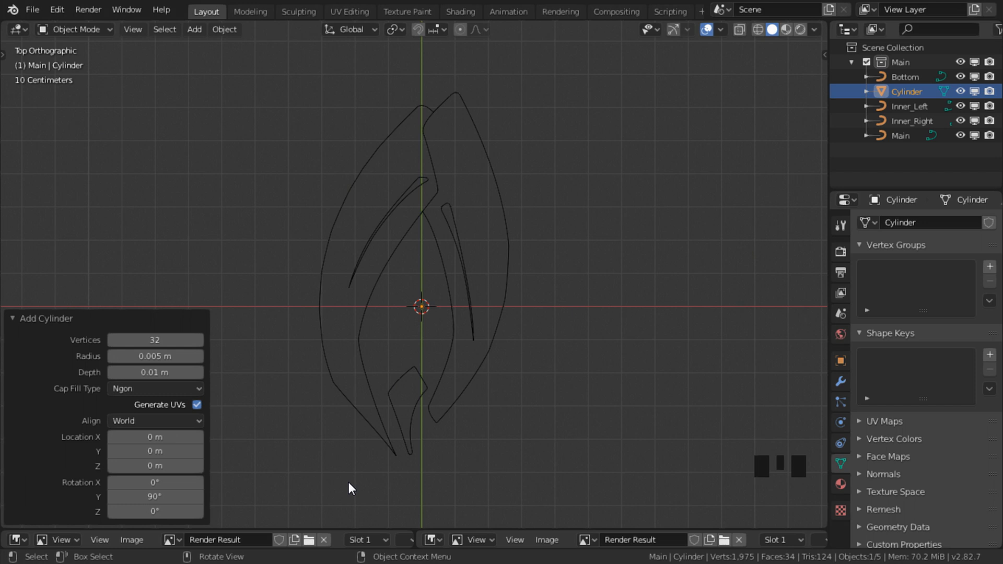
Step: Apply the cylinder's location, rotation and scale transforms
{"action": "scroll", "coordinate": [418, 307], "scroll_direction": "up", "scroll_amount": 6}
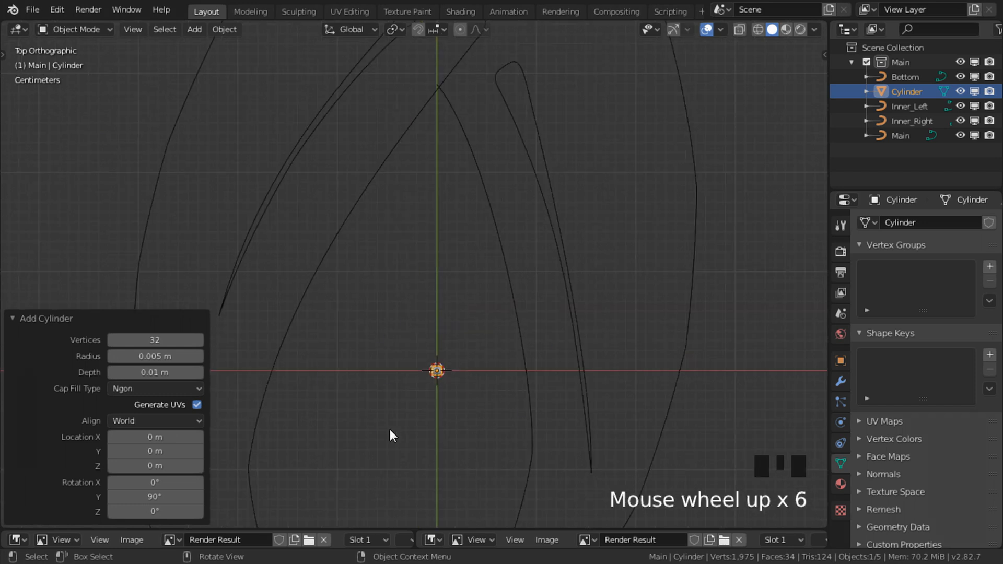
{"action": "middle_click_drag", "start_coordinate": [488, 451], "coordinate": [307, 95]}
{"action": "left_click", "coordinate": [227, 32]}
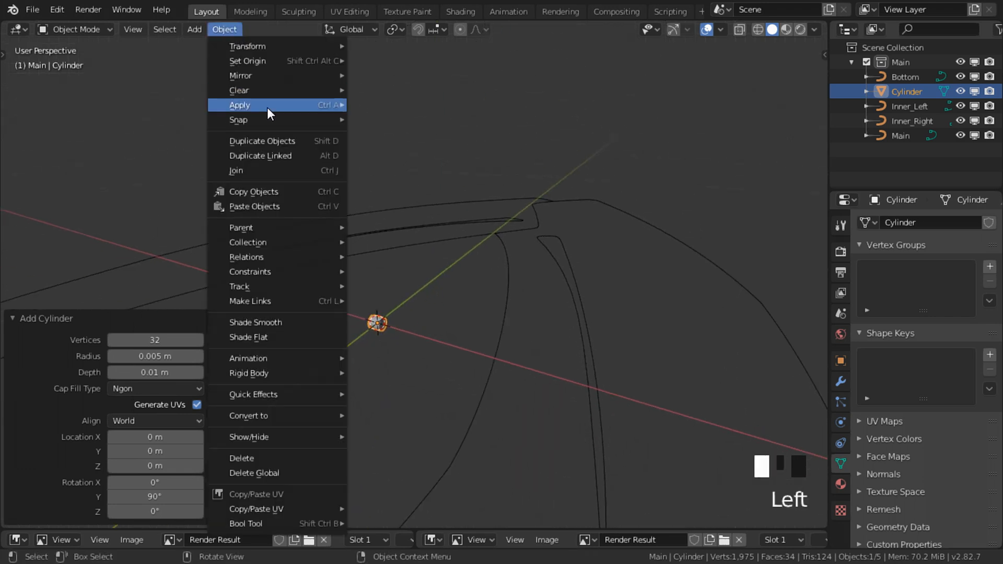
{"action": "mouse_move", "coordinate": [268, 106]}
{"action": "left_click", "coordinate": [390, 153]}
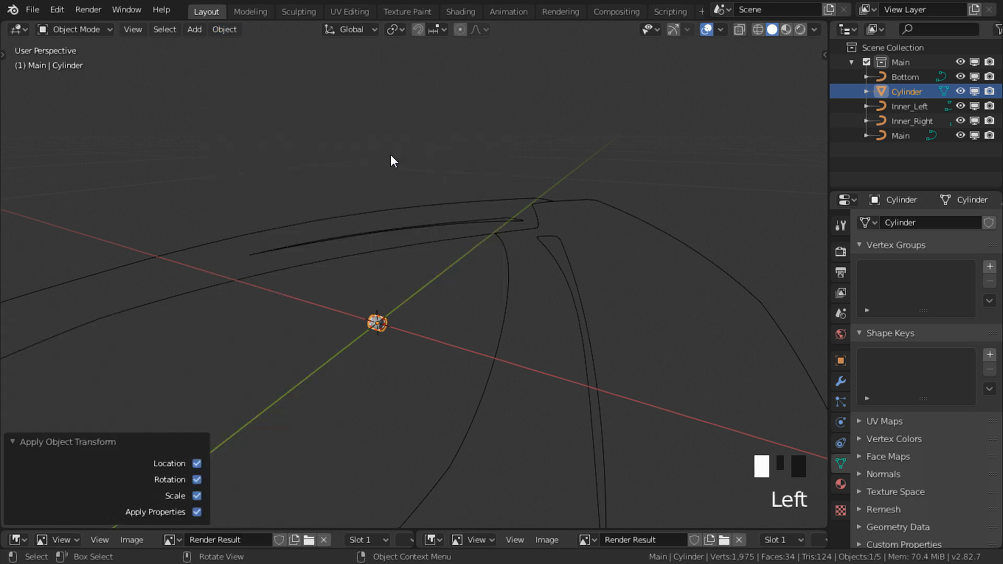
Step: Add an Array modifier to the cylinder with a fixed count of 77
{"action": "left_click", "coordinate": [844, 383]}
{"action": "left_click", "coordinate": [902, 226]}
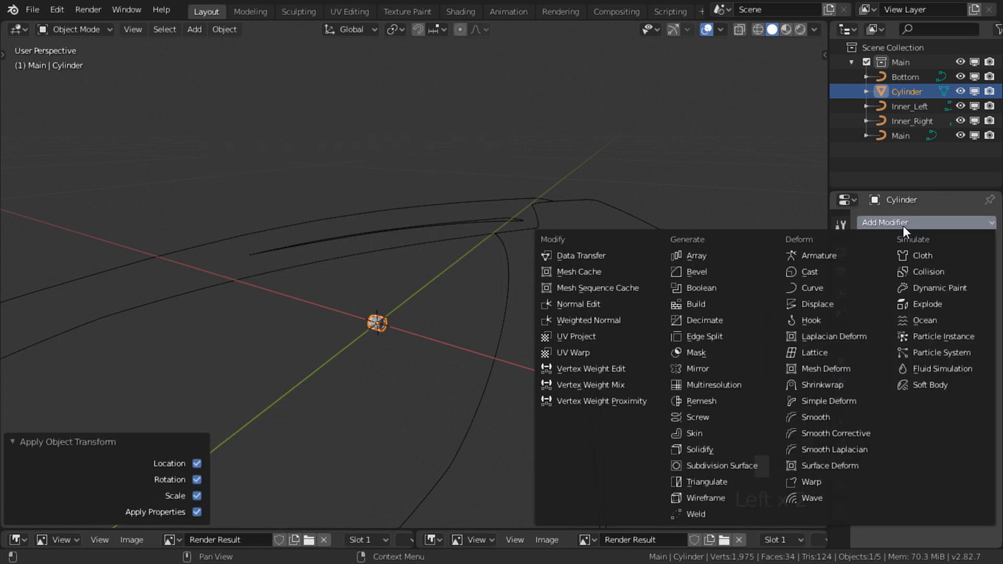
{"action": "left_click", "coordinate": [702, 254]}
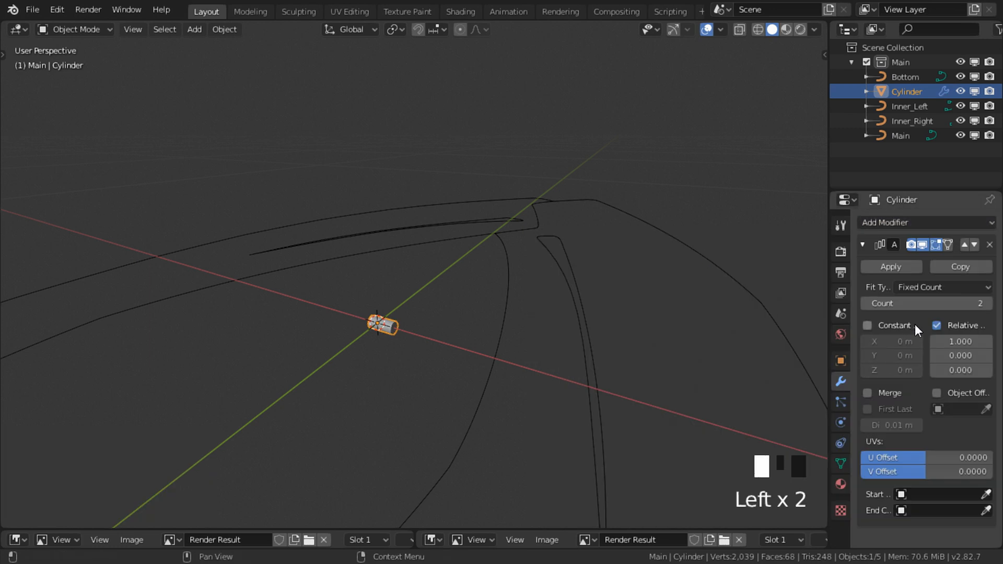
{"action": "left_click_drag", "start_coordinate": [913, 305], "coordinate": [956, 305]}
{"action": "scroll", "coordinate": [422, 367], "scroll_direction": "down", "scroll_amount": 4}
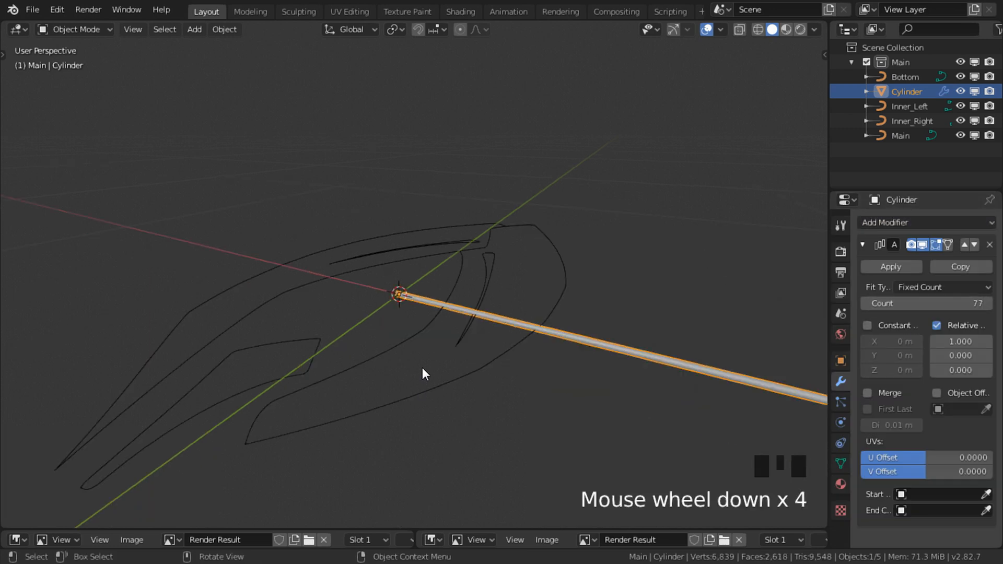
{"action": "middle_click_drag", "start_coordinate": [422, 368], "coordinate": [500, 415]}
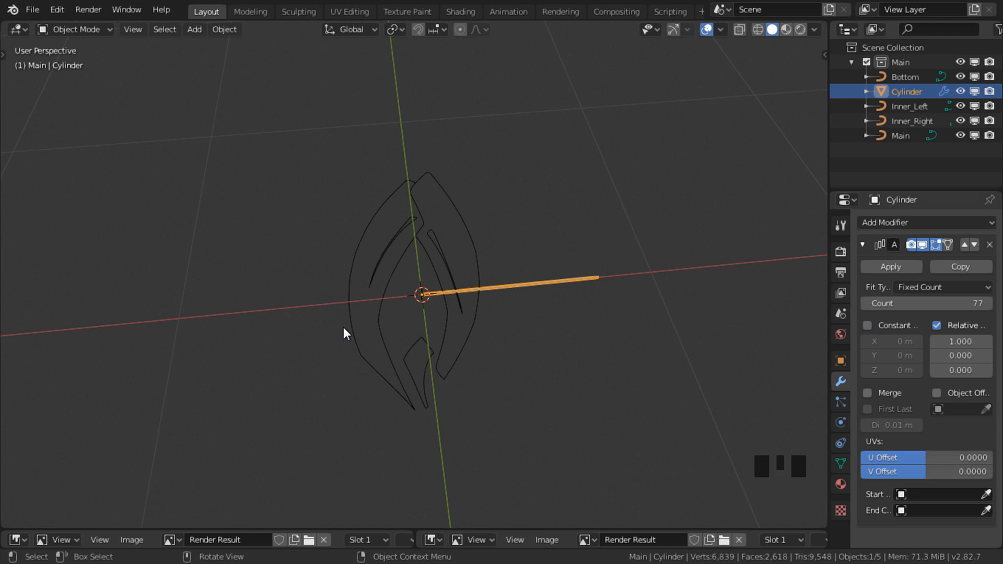
Step: Add a Curve modifier to the cylinder with the Main curve as its deform object
{"action": "left_click", "coordinate": [894, 225]}
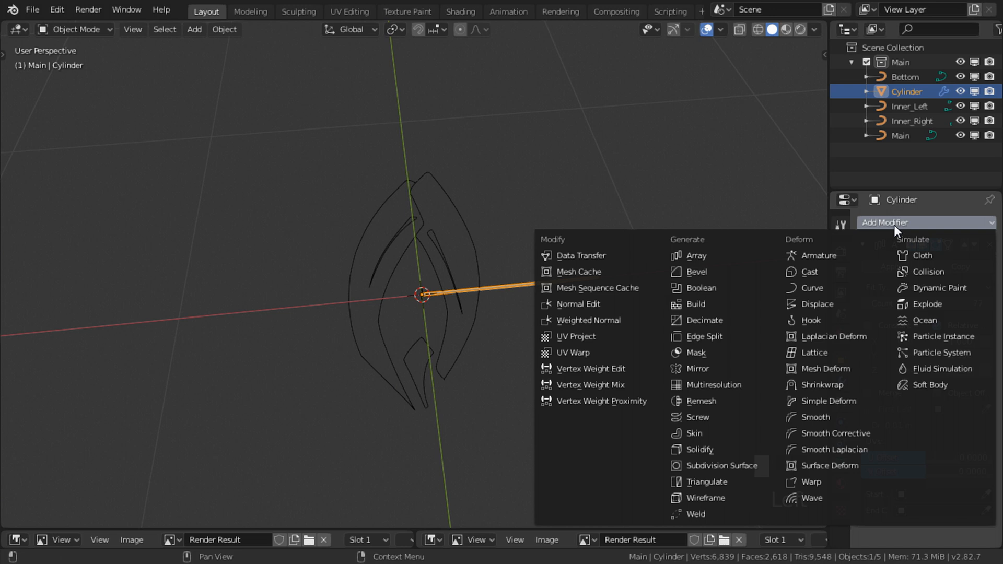
{"action": "left_click", "coordinate": [848, 287]}
{"action": "scroll", "coordinate": [906, 397], "scroll_direction": "down", "scroll_amount": 6}
{"action": "left_click", "coordinate": [915, 494]}
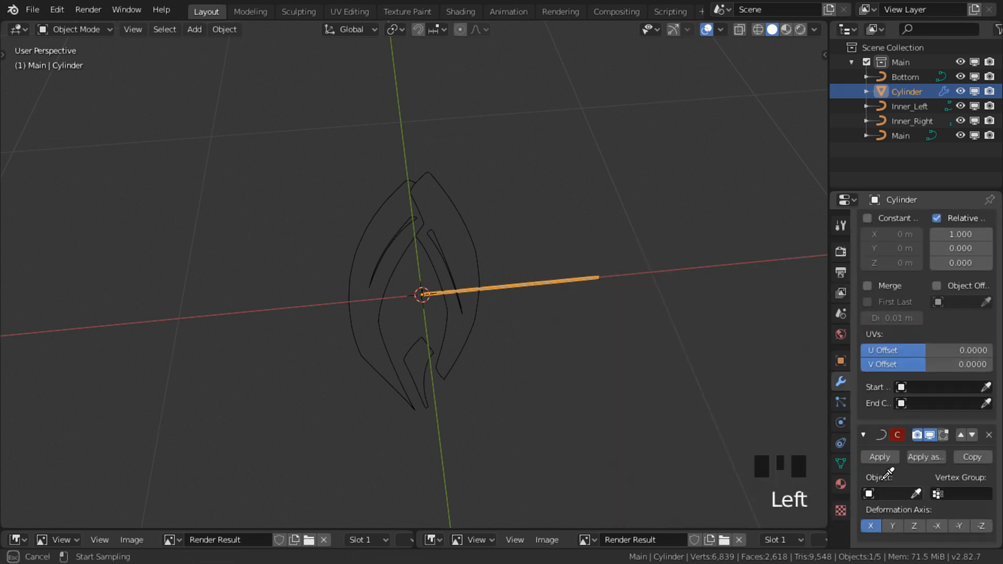
{"action": "left_click", "coordinate": [377, 212]}
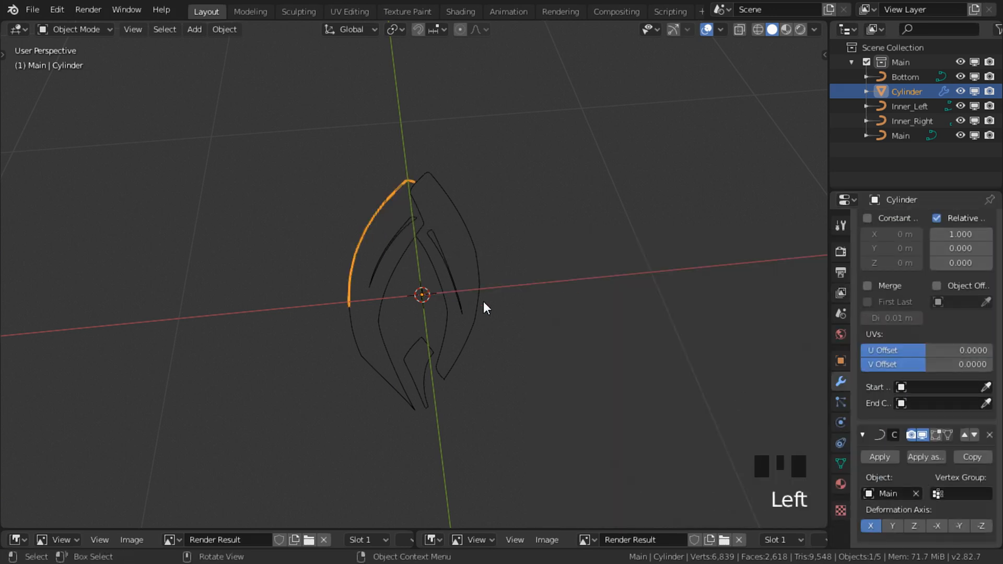
Step: From the top view, raise the cylinder's Array count to 425 so the segments follow nearly the whole main outline
{"action": "key", "text": "KP_7"}
{"action": "scroll", "coordinate": [546, 355], "scroll_direction": "up", "scroll_amount": 2}
{"action": "scroll", "coordinate": [546, 356], "scroll_direction": "up", "scroll_amount": 1}
{"action": "scroll", "coordinate": [898, 308], "scroll_direction": "up", "scroll_amount": 4}
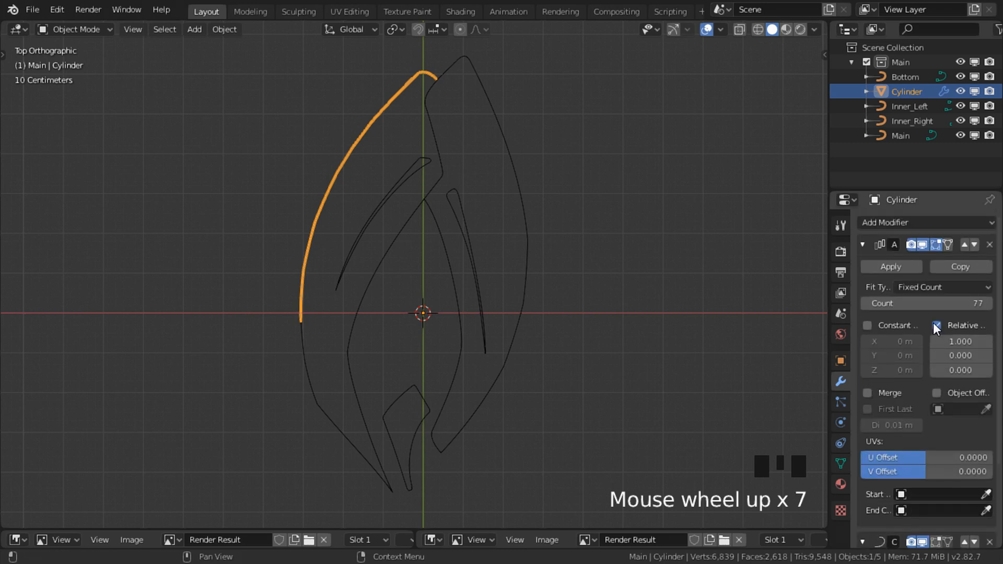
{"action": "left_click", "coordinate": [912, 303]}
{"action": "left_click_drag", "start_coordinate": [911, 303], "coordinate": [997, 303]}
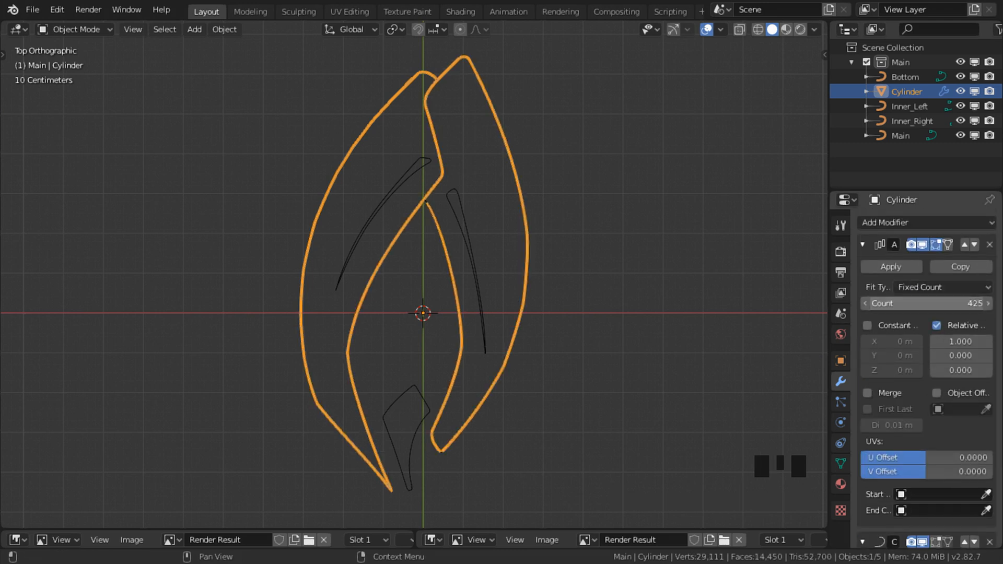
Step: Try raising the Array count to 441 to close the gap at the inner junction, and undo the further count change
{"action": "scroll", "coordinate": [443, 244], "scroll_direction": "up", "scroll_amount": 4}
{"action": "middle_click_drag", "start_coordinate": [443, 244], "coordinate": [441, 381], "text": "shift"}
{"action": "scroll", "coordinate": [402, 249], "scroll_direction": "up", "scroll_amount": 4}
{"action": "middle_click_drag", "start_coordinate": [403, 248], "coordinate": [503, 409], "text": "shift"}
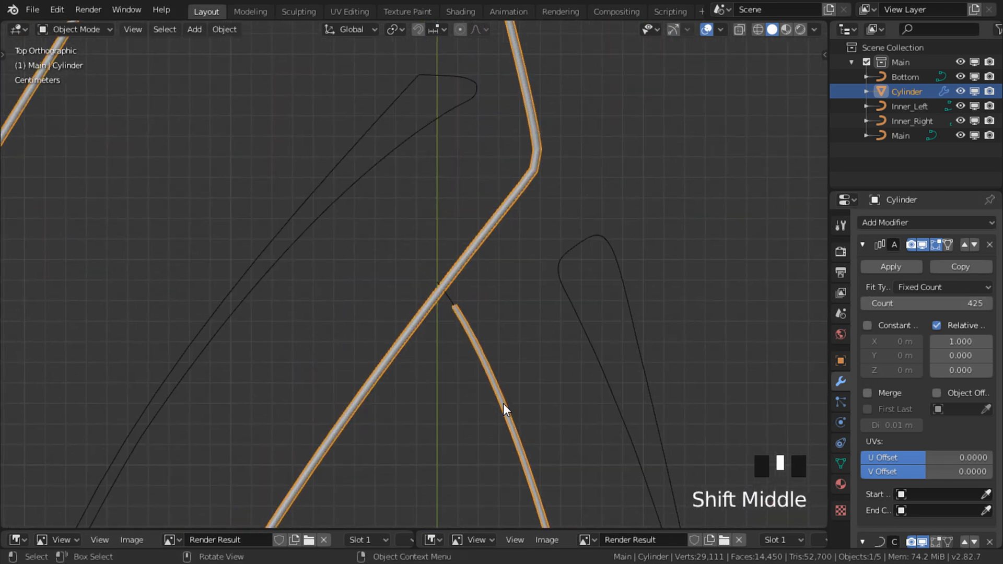
{"action": "left_click_drag", "start_coordinate": [961, 303], "coordinate": [979, 303]}
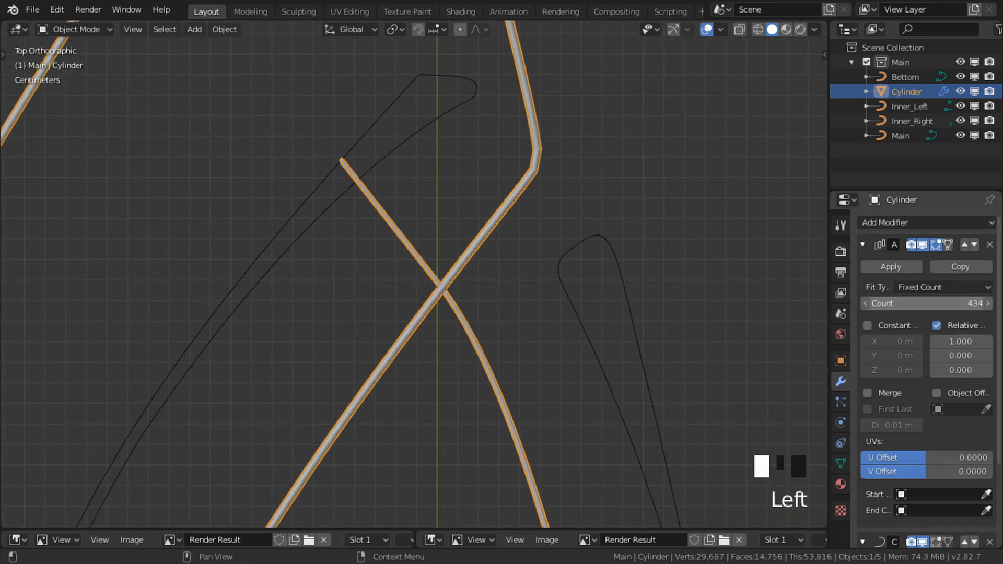
{"action": "scroll", "coordinate": [575, 418], "scroll_direction": "down", "scroll_amount": 5}
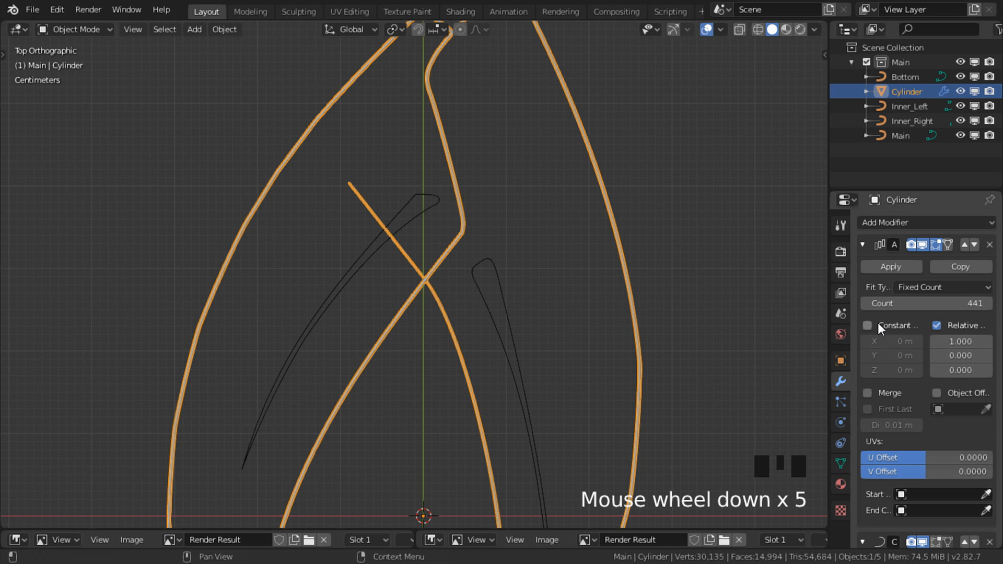
{"action": "left_click_drag", "start_coordinate": [902, 302], "coordinate": [961, 302]}
{"action": "key", "text": "ctrl+z"}
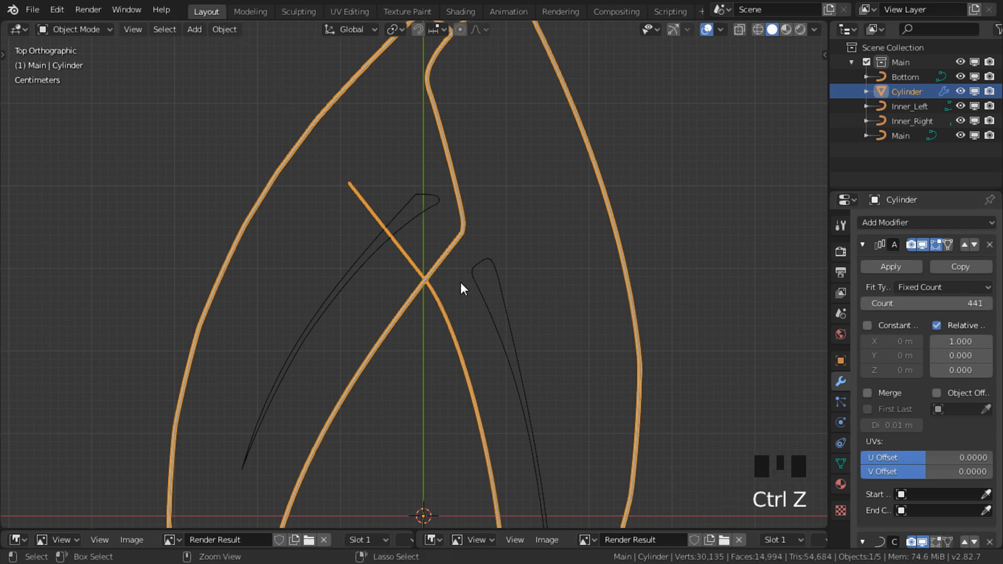
Step: Reduce the Array count to 427 and turn on X-ray to see the tube's end at the inner junction
{"action": "scroll", "coordinate": [459, 286], "scroll_direction": "up", "scroll_amount": 4}
{"action": "mouse_move", "coordinate": [912, 305]}
{"action": "left_mouse_down"}
{"action": "mouse_move", "coordinate": [883, 304]}
{"action": "mouse_move", "coordinate": [906, 304]}
{"action": "left_mouse_up"}
{"action": "left_click", "coordinate": [466, 282]}
{"action": "key", "text": "alt+z"}
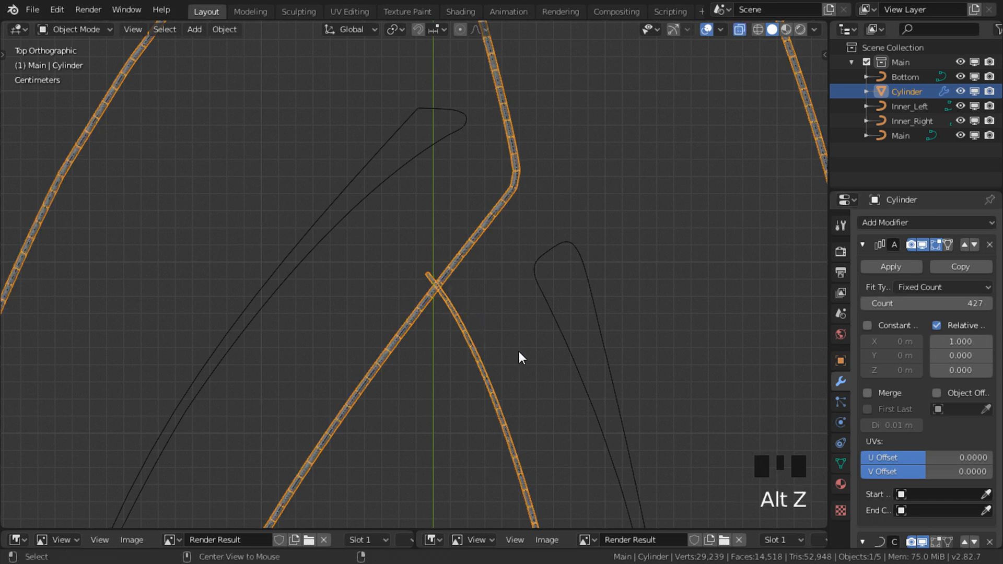
{"action": "scroll", "coordinate": [522, 350], "scroll_direction": "up", "scroll_amount": 7}
{"action": "middle_click_drag", "start_coordinate": [524, 347], "coordinate": [389, 252], "text": "shift"}
{"action": "scroll", "coordinate": [389, 252], "scroll_direction": "up", "scroll_amount": 4}
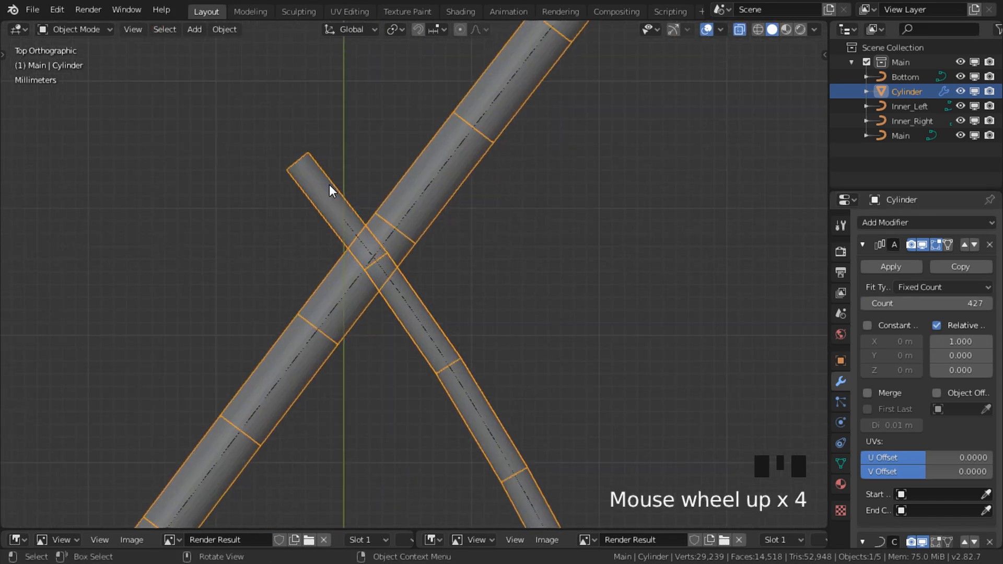
Step: Check the Main curve's end in Edit Mode, and set the cylinder's Array count to 426 to stop at the junction
{"action": "left_click", "coordinate": [349, 226]}
{"action": "key", "text": "Tab"}
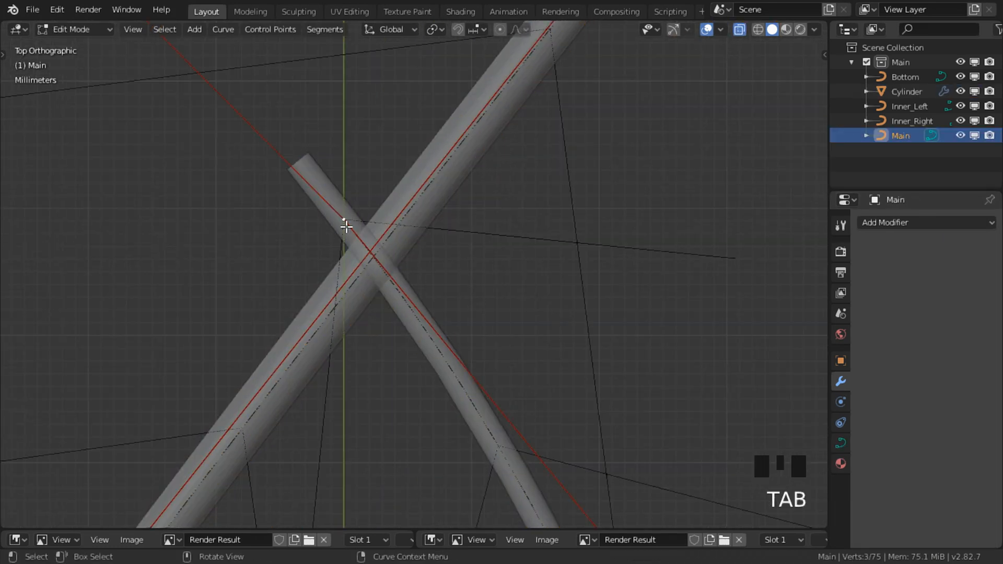
{"action": "key", "text": "Tab"}
{"action": "left_click", "coordinate": [309, 194]}
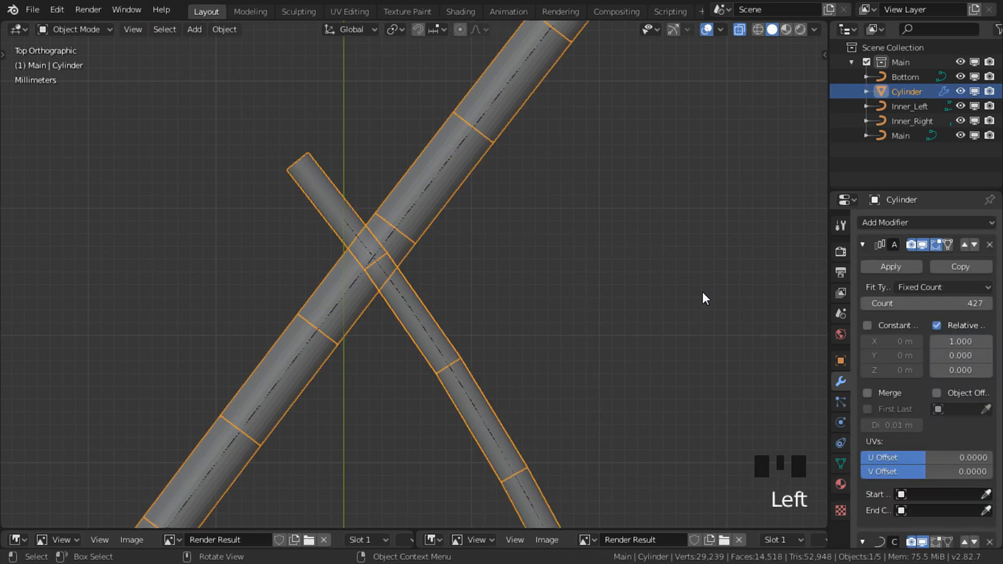
{"action": "left_click", "coordinate": [865, 302]}
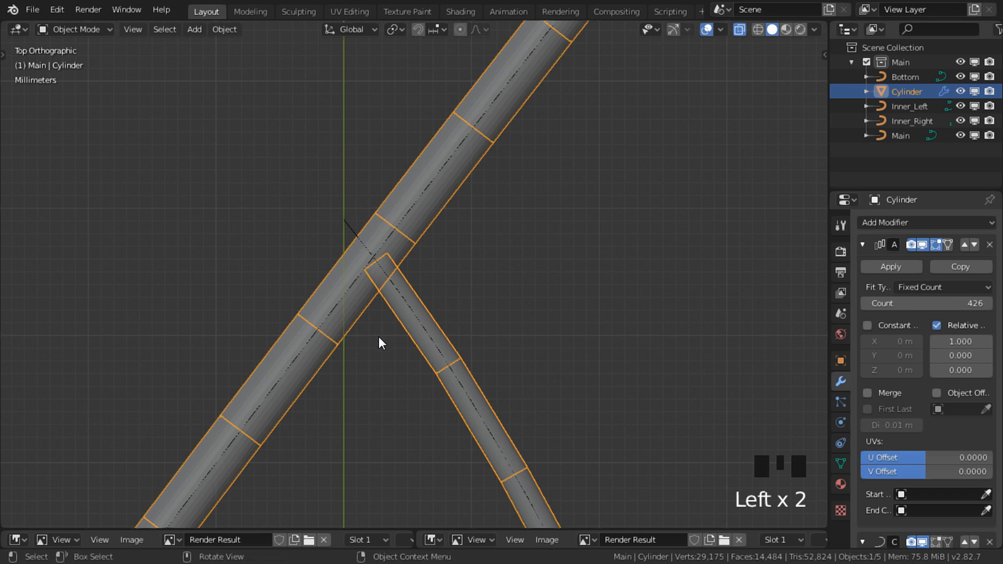
{"action": "middle_click_drag", "start_coordinate": [494, 300], "coordinate": [508, 273]}
{"action": "scroll", "coordinate": [468, 297], "scroll_direction": "down", "scroll_amount": 2}
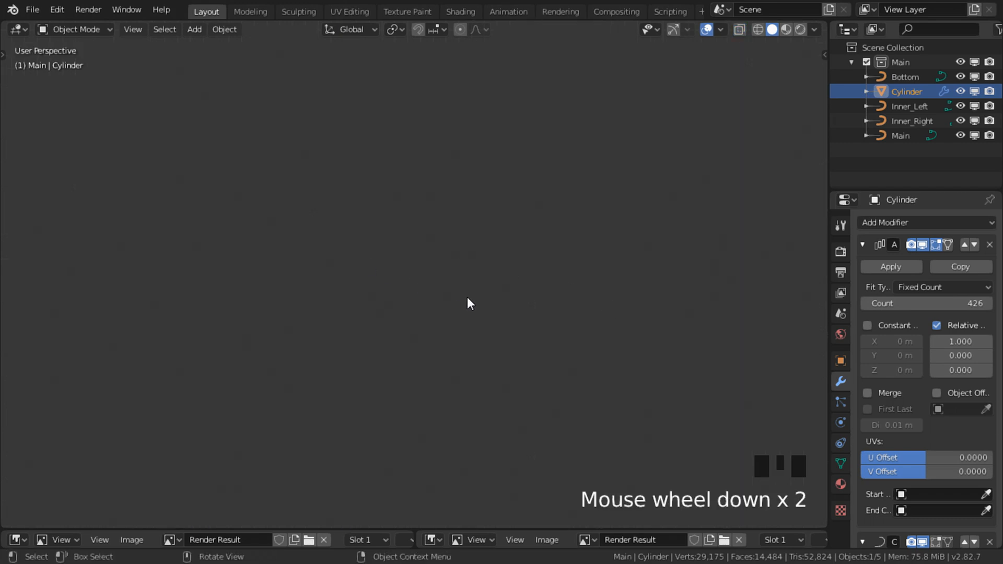
{"action": "key", "text": "KP_7"}
{"action": "scroll", "coordinate": [467, 296], "scroll_direction": "down", "scroll_amount": 3}
{"action": "scroll", "coordinate": [422, 280], "scroll_direction": "up", "scroll_amount": 1}
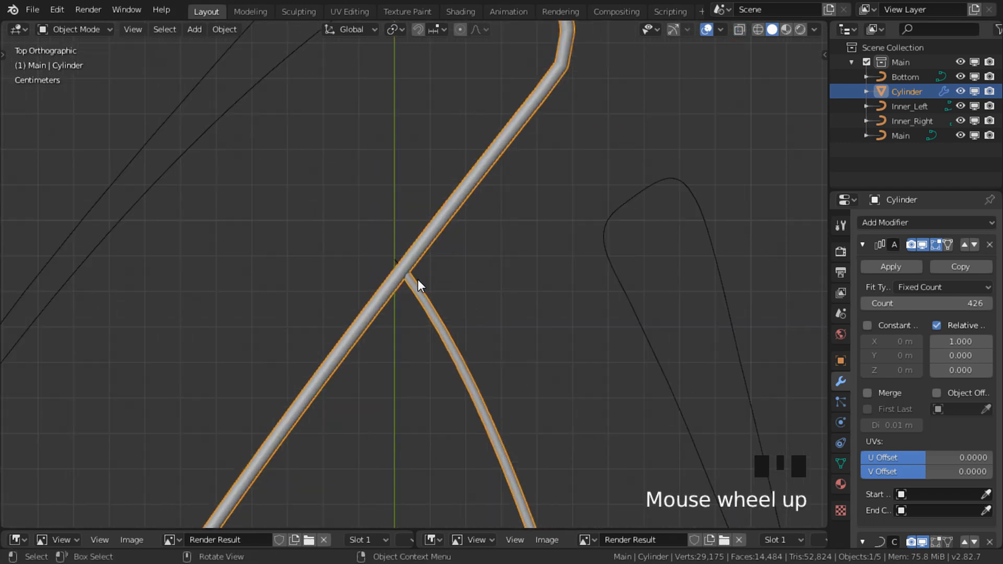
{"action": "scroll", "coordinate": [390, 277], "scroll_direction": "down", "scroll_amount": 14}
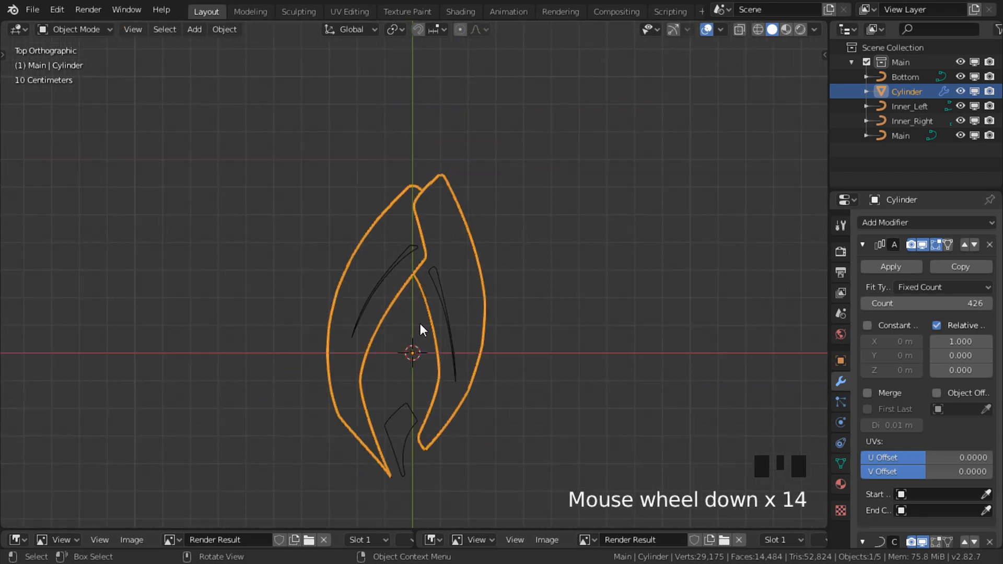
Step: Enter Edit Mode on the cylinder and enable the Curve modifier's edit mode and on-cage display
{"action": "scroll", "coordinate": [465, 367], "scroll_direction": "up", "scroll_amount": 3}
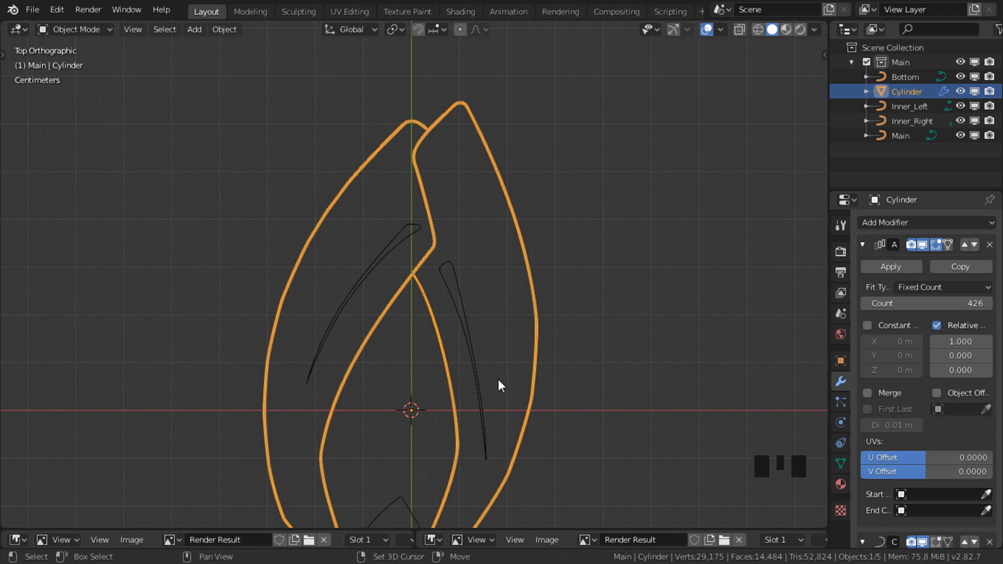
{"action": "middle_click_drag", "start_coordinate": [497, 385], "coordinate": [506, 398], "text": "shift"}
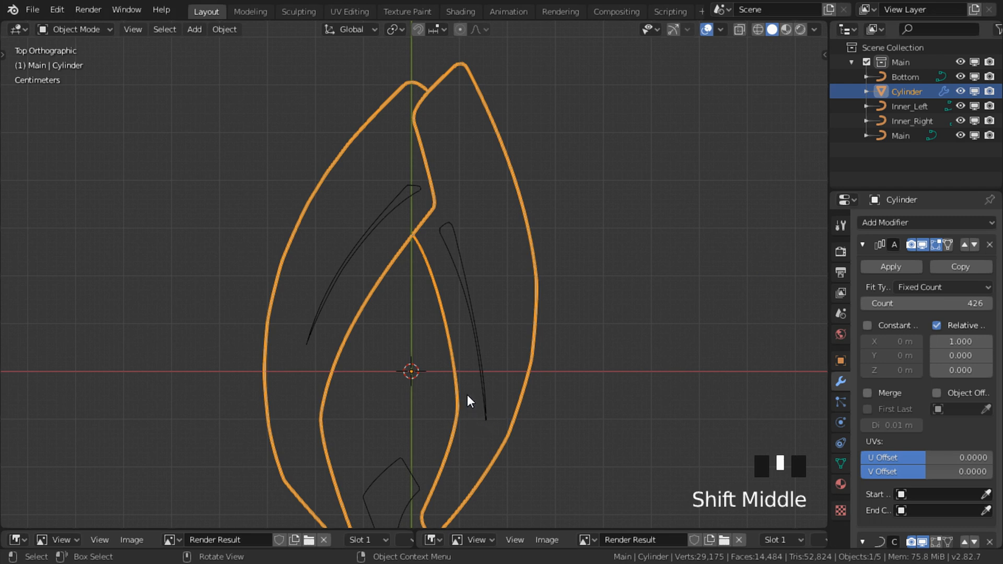
{"action": "key", "text": "Tab"}
{"action": "scroll", "coordinate": [533, 275], "scroll_direction": "up", "scroll_amount": 4}
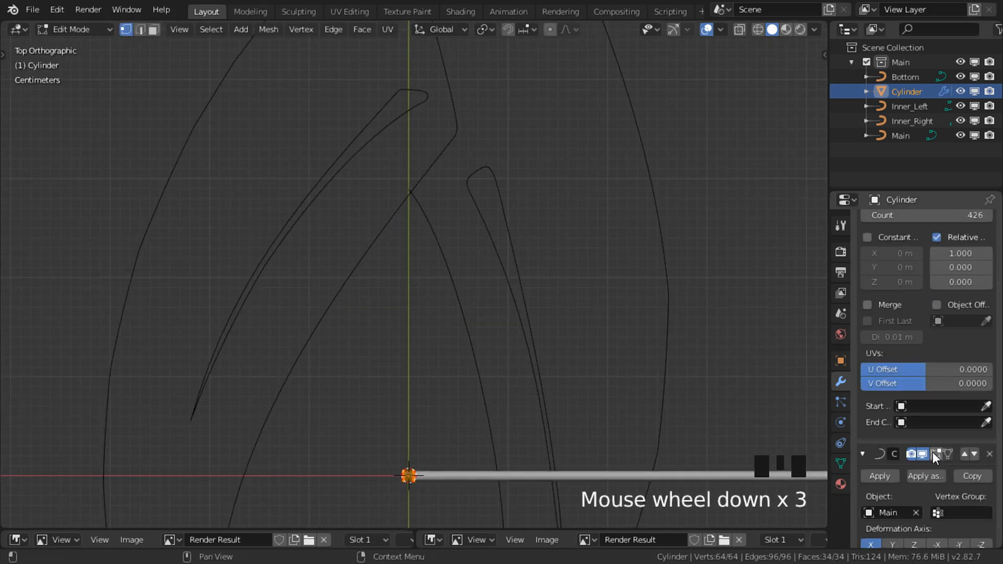
{"action": "left_click", "coordinate": [935, 453]}
{"action": "left_click", "coordinate": [947, 455]}
{"action": "scroll", "coordinate": [512, 371], "scroll_direction": "down", "scroll_amount": 4}
{"action": "middle_click_drag", "start_coordinate": [505, 304], "coordinate": [468, 505], "text": "shift"}
{"action": "scroll", "coordinate": [440, 309], "scroll_direction": "up", "scroll_amount": 4}
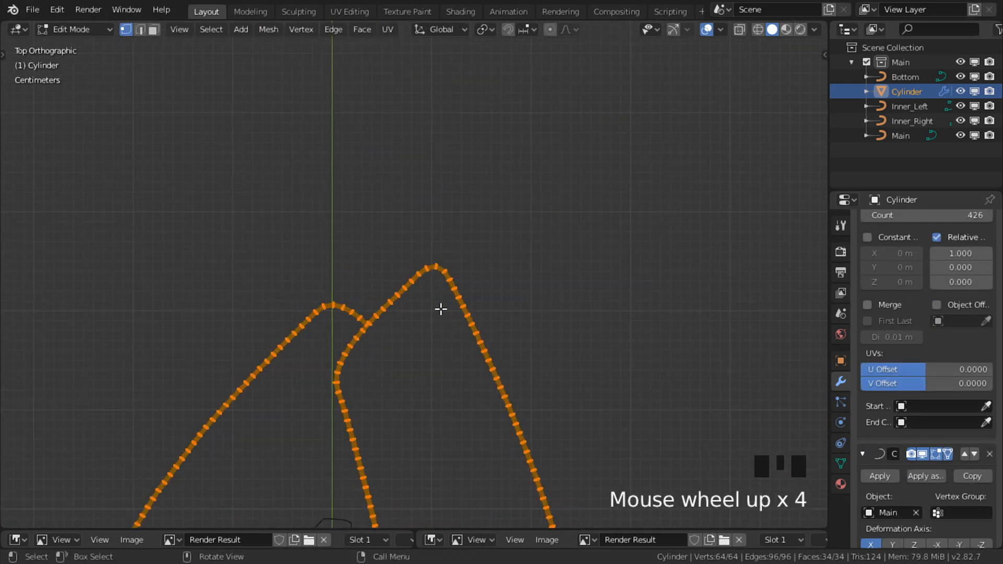
Step: Examine the tube's upper bend without overlays, and add three loop cuts across the cylinder segment to smooth the bends
{"action": "scroll", "coordinate": [440, 309], "scroll_direction": "up", "scroll_amount": 6}
{"action": "key", "text": "shift+alt+z"}
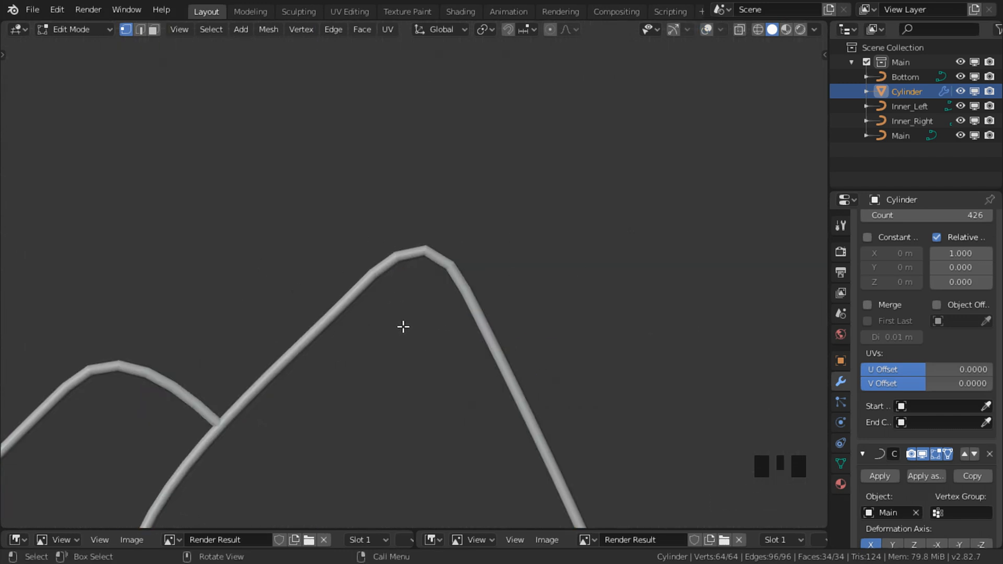
{"action": "scroll", "coordinate": [404, 340], "scroll_direction": "up", "scroll_amount": 3}
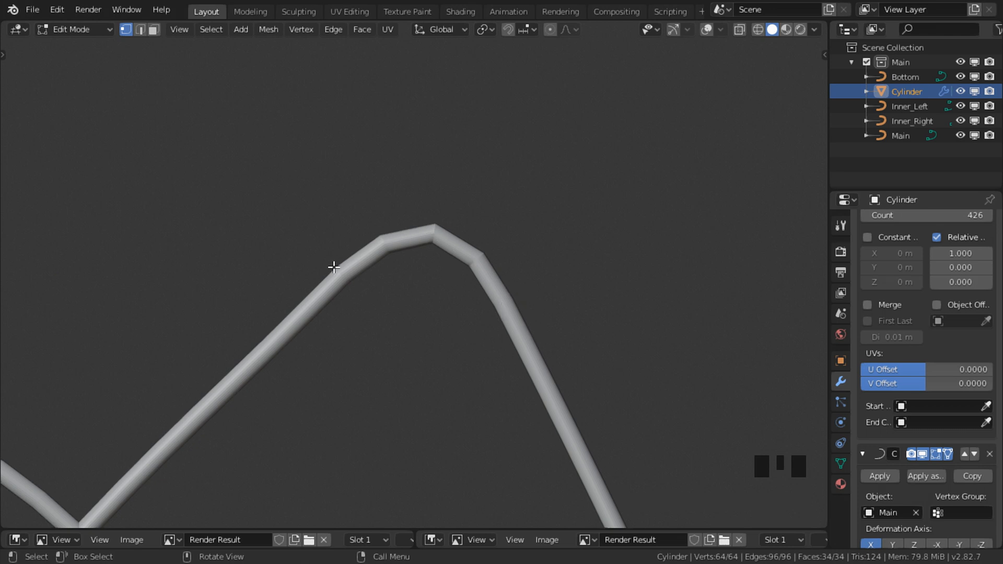
{"action": "key", "text": "shift+alt+z"}
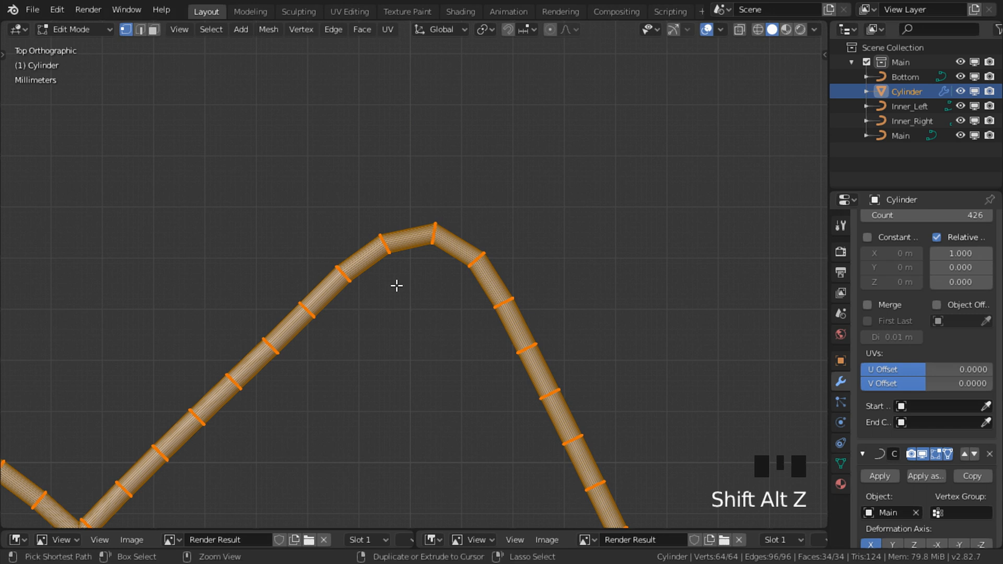
{"action": "key", "text": "ctrl+r"}
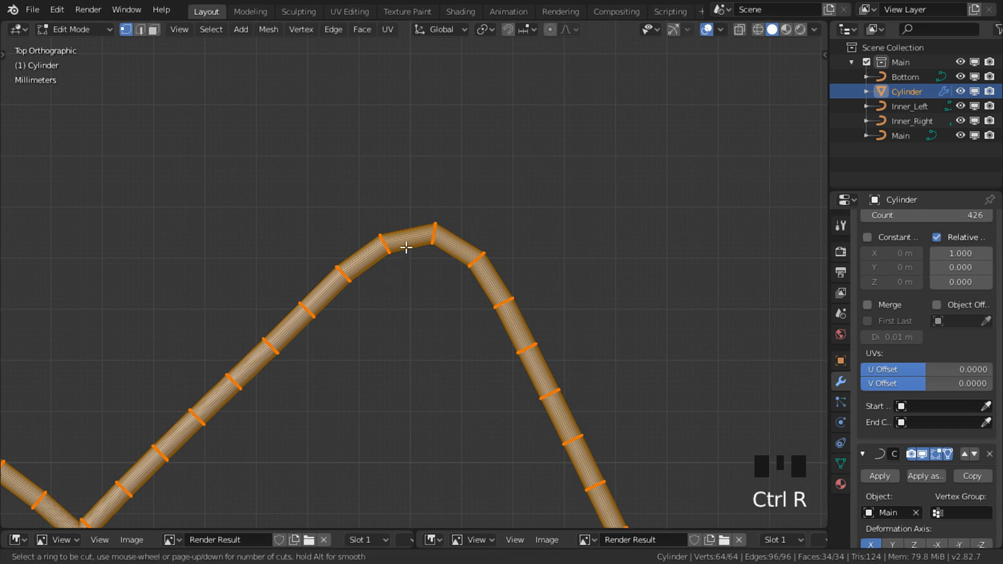
{"action": "left_click", "coordinate": [407, 248]}
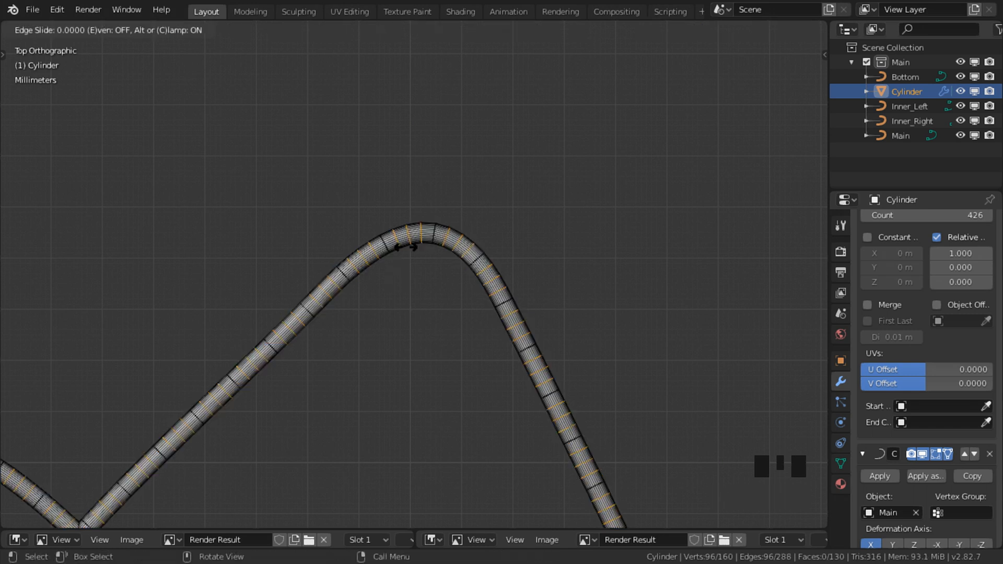
{"action": "left_click", "coordinate": [406, 247]}
{"action": "scroll", "coordinate": [474, 401], "scroll_direction": "down", "scroll_amount": 3}
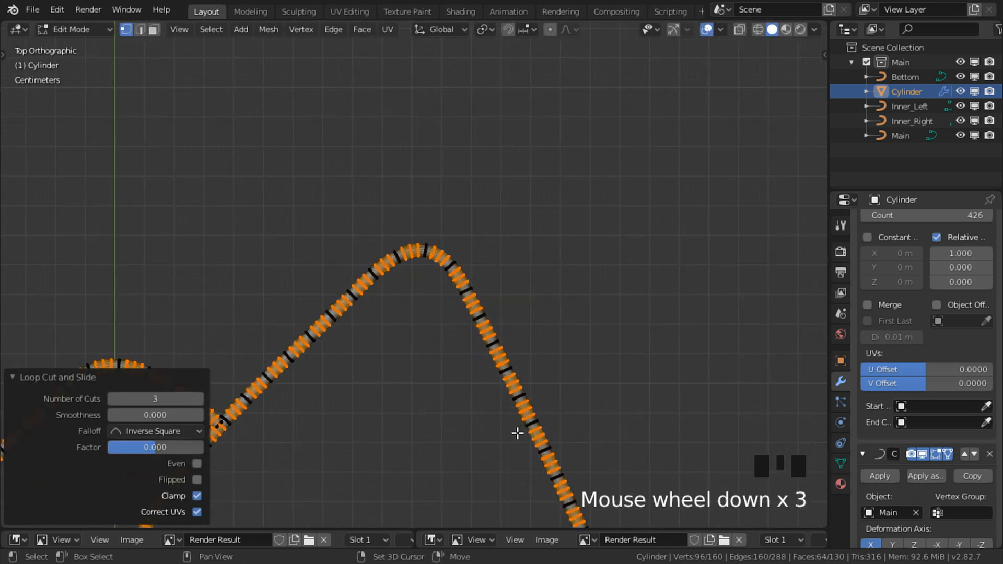
{"action": "mouse_move", "coordinate": [519, 427]}
{"action": "middle_mouse_down", "text": "shift"}
{"action": "mouse_move", "coordinate": [525, 389]}
{"action": "mouse_move", "coordinate": [575, 426]}
{"action": "middle_mouse_up", "text": "shift"}
{"action": "scroll", "coordinate": [524, 397], "scroll_direction": "down", "scroll_amount": 3}
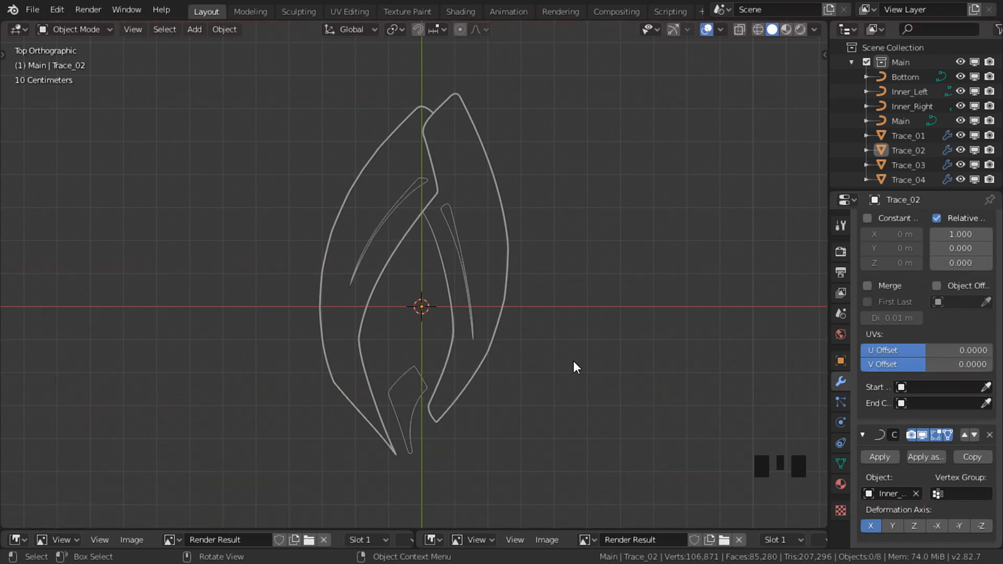
Step: Move the Bottom, Inner_Left, Inner_Right and Main curves into a new collection named Curves and exclude it from the view layer
{"action": "left_click", "coordinate": [905, 80]}
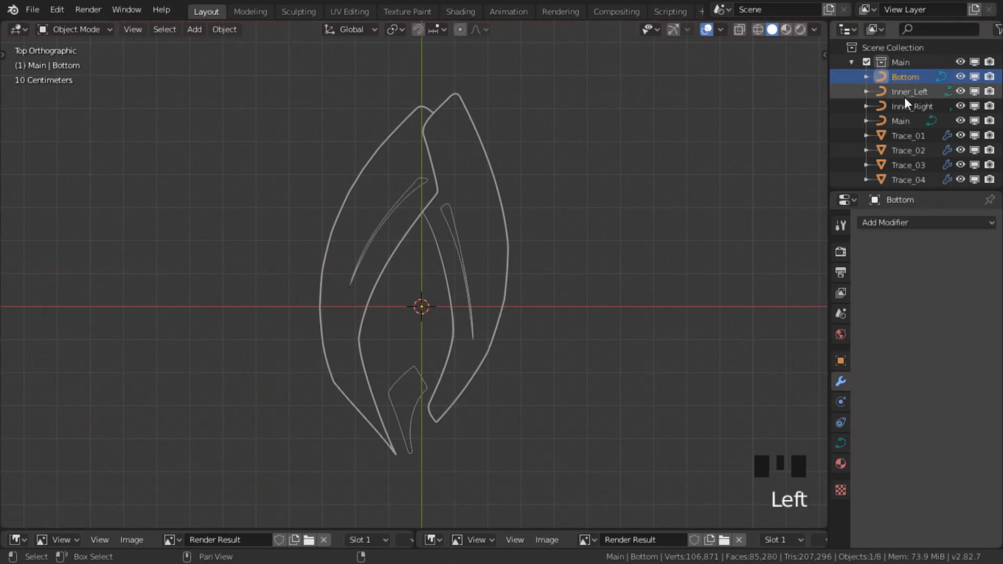
{"action": "left_click", "coordinate": [904, 97], "text": "shift"}
{"action": "left_click", "coordinate": [903, 109], "text": "shift"}
{"action": "left_click", "coordinate": [904, 121], "text": "shift"}
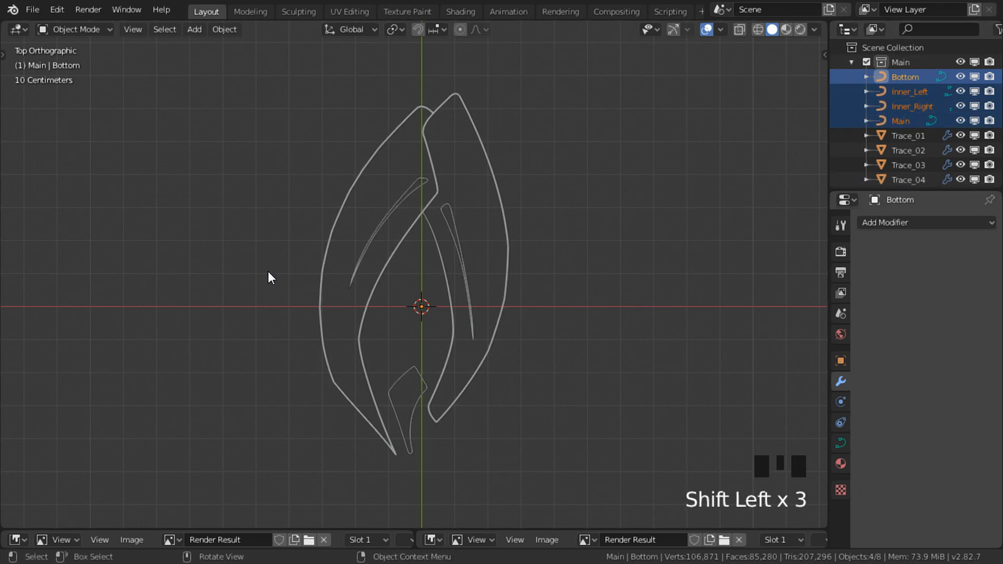
{"action": "key", "text": "m"}
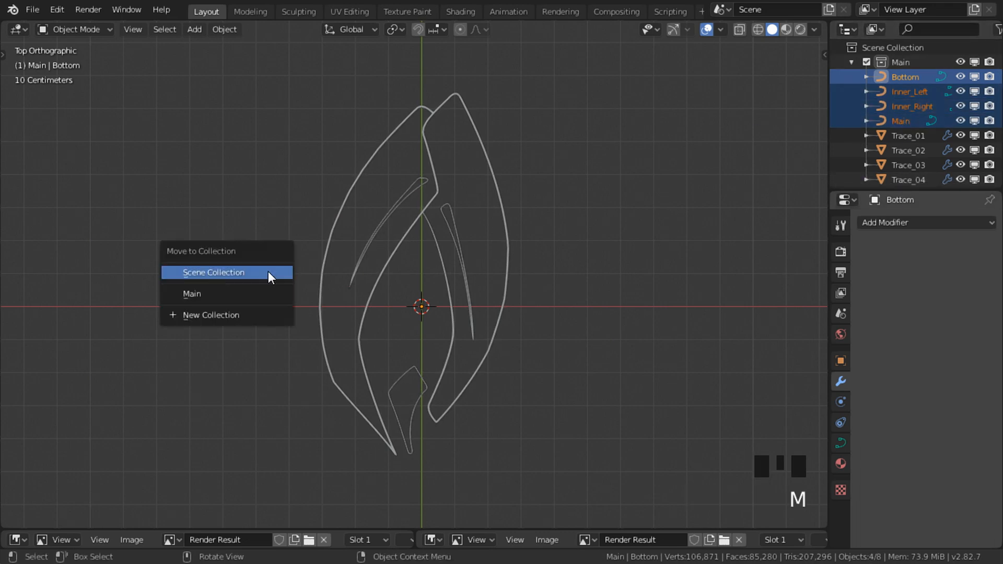
{"action": "left_click", "coordinate": [277, 314]}
{"action": "left_click", "coordinate": [329, 300]}
{"action": "type", "text": "Cur"}
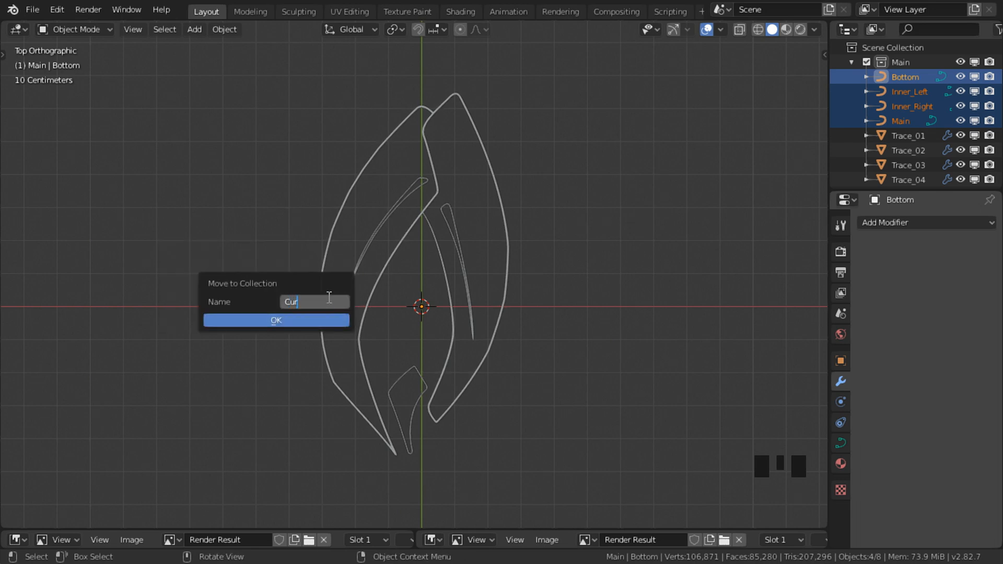
{"action": "type", "text": "ves"}
{"action": "key", "text": "Return"}
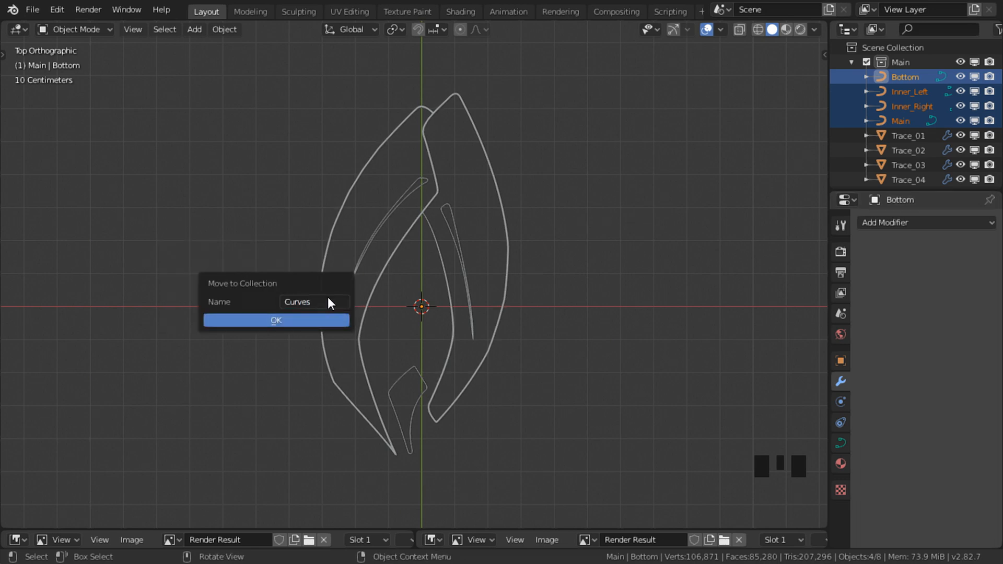
{"action": "left_click", "coordinate": [300, 319]}
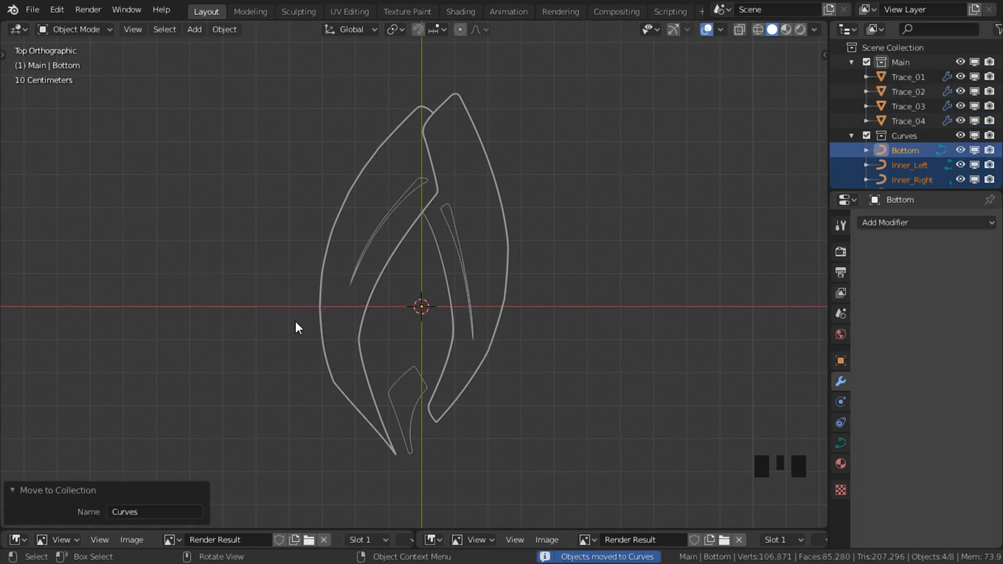
{"action": "left_click", "coordinate": [866, 136]}
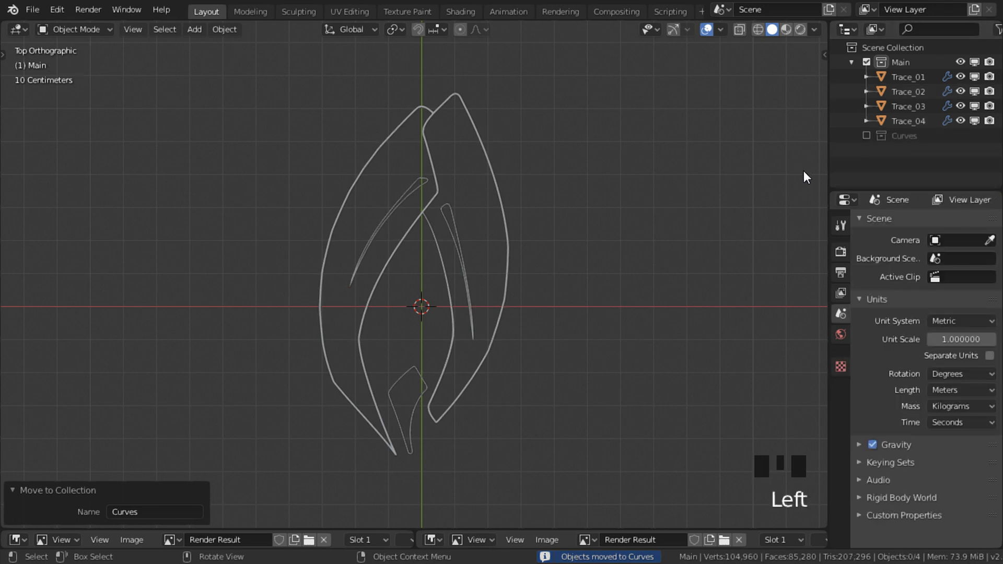
Step: Enlarge the area below the 3D viewport, turn it into a single Timeline editor and adjust its height
{"action": "left_click_drag", "start_coordinate": [459, 532], "coordinate": [465, 447]}
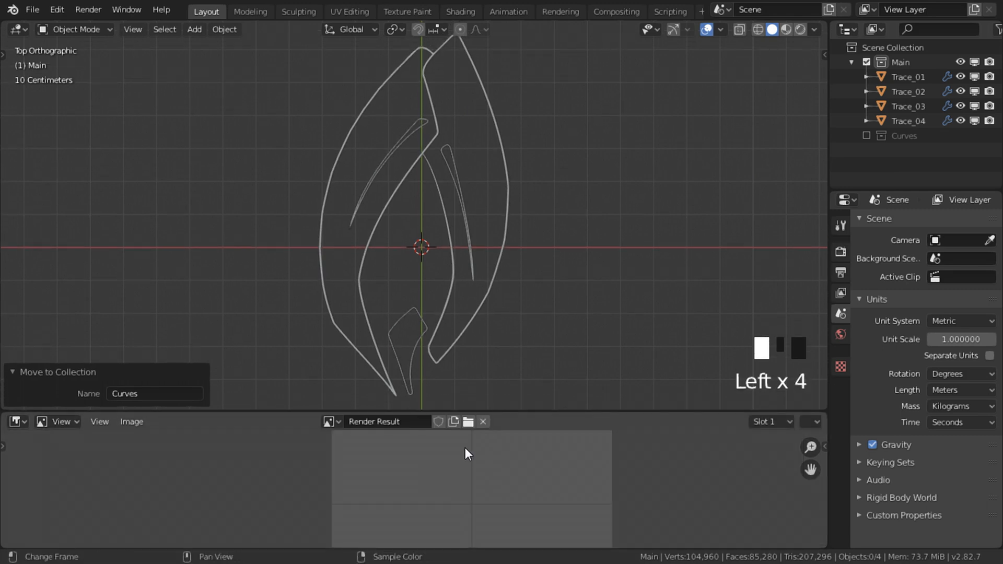
{"action": "left_click", "coordinate": [15, 421]}
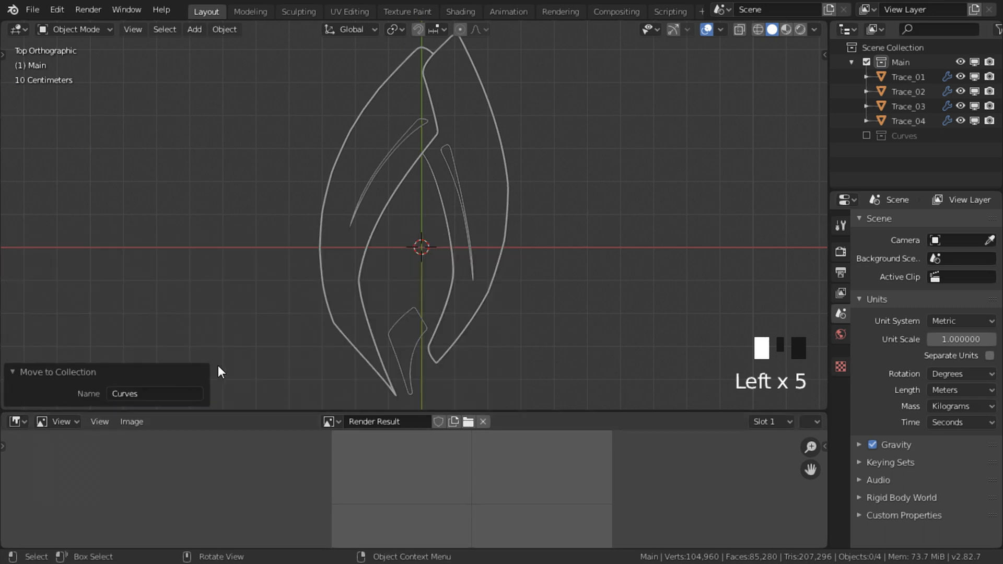
{"action": "left_click", "coordinate": [14, 421]}
{"action": "left_click_drag", "start_coordinate": [14, 421], "coordinate": [191, 293]}
{"action": "left_click_drag", "start_coordinate": [448, 411], "coordinate": [451, 422]}
Step: Isolate Trace_01 in local view and keyframe its Array modifier count of 426 at frame 190
{"action": "double_click", "coordinate": [437, 335]}
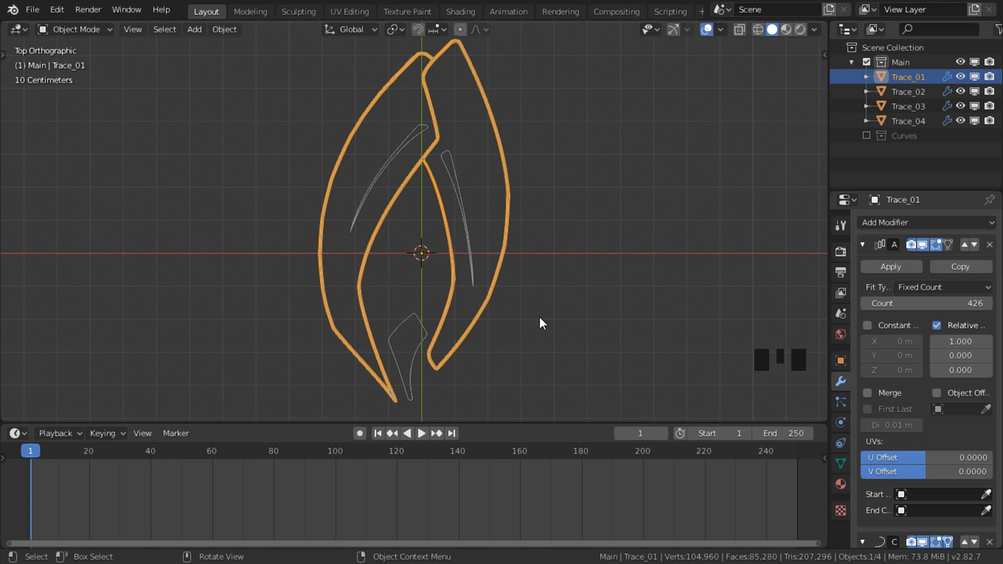
{"action": "key", "text": "slash"}
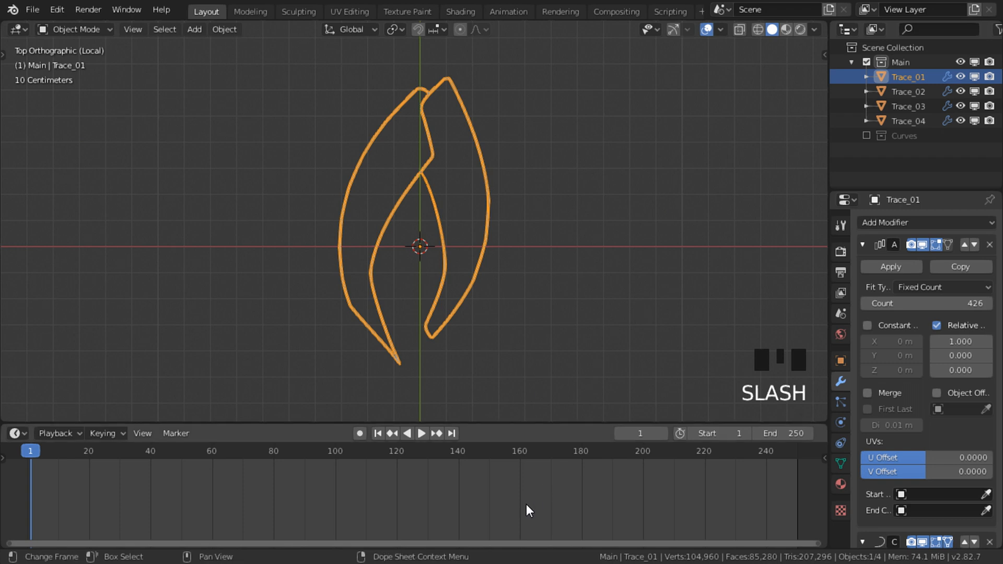
{"action": "left_click", "coordinate": [613, 450]}
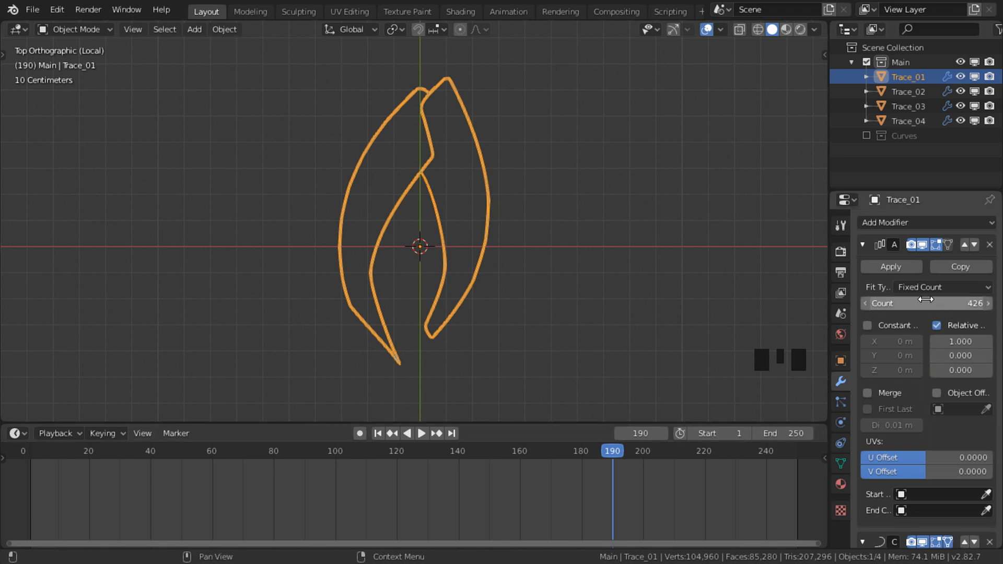
{"action": "key", "text": "i"}
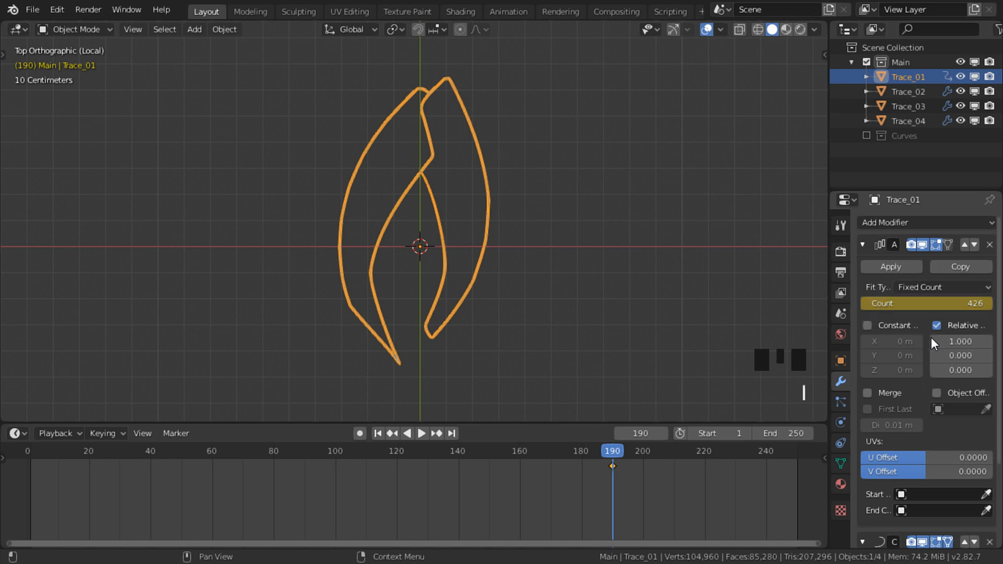
Step: Set Trace_01's Array count to 1 at frame 3 and keyframe it
{"action": "left_click_drag", "start_coordinate": [69, 455], "coordinate": [38, 455]}
{"action": "left_click", "coordinate": [931, 306]}
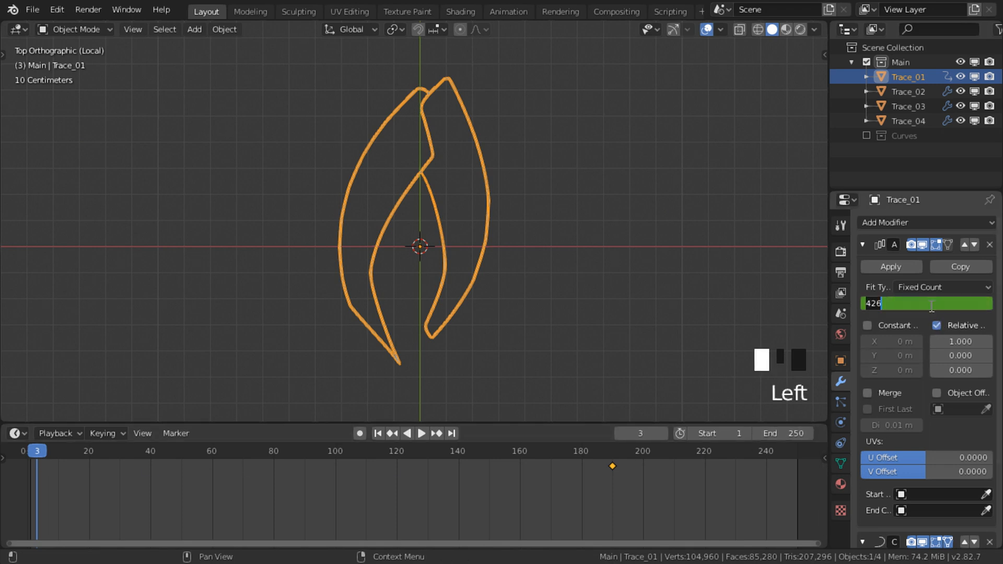
{"action": "type", "text": "1"}
{"action": "key", "text": "Return"}
{"action": "key", "text": "i"}
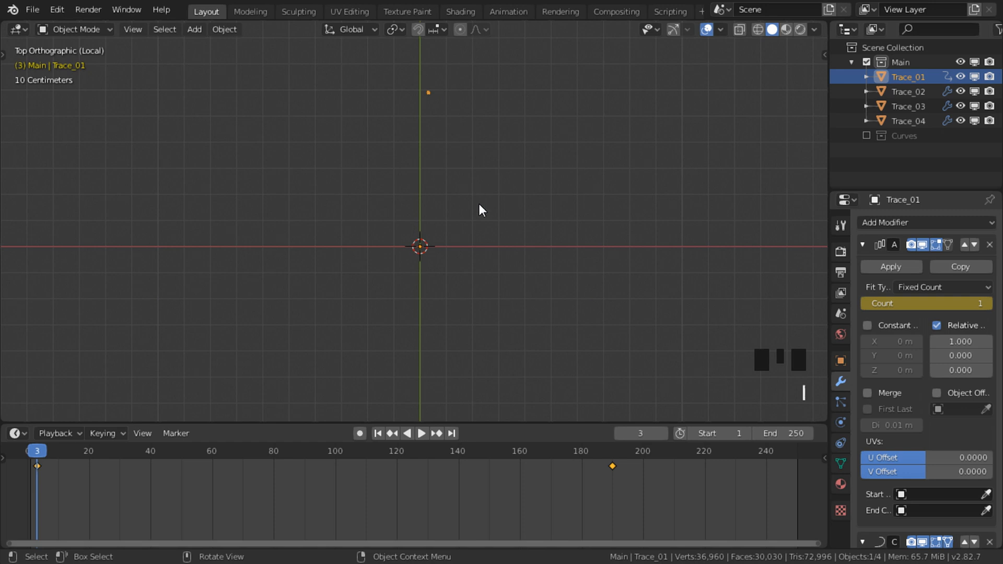
Step: Examine the single cylinder segment of Trace_01 up close with the viewport overlays hidden
{"action": "key", "text": "shift+alt+z"}
{"action": "middle_click_drag", "start_coordinate": [446, 152], "coordinate": [444, 283], "text": "shift"}
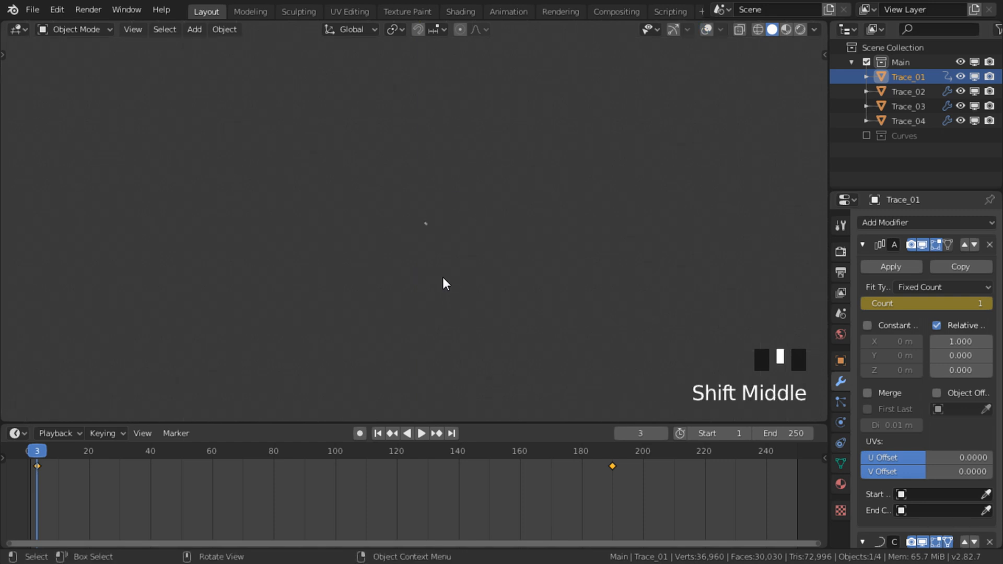
{"action": "scroll", "coordinate": [503, 321], "scroll_direction": "up", "scroll_amount": 5}
{"action": "middle_click_drag", "start_coordinate": [503, 320], "coordinate": [483, 282], "text": "shift"}
{"action": "scroll", "coordinate": [389, 260], "scroll_direction": "down", "scroll_amount": 2}
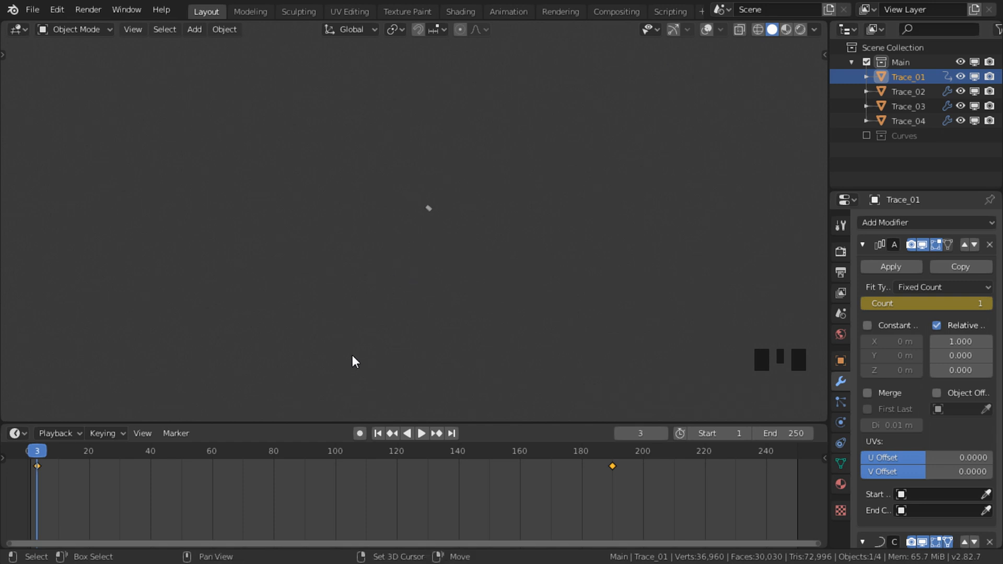
{"action": "middle_click_drag", "start_coordinate": [99, 484], "coordinate": [98, 484]}
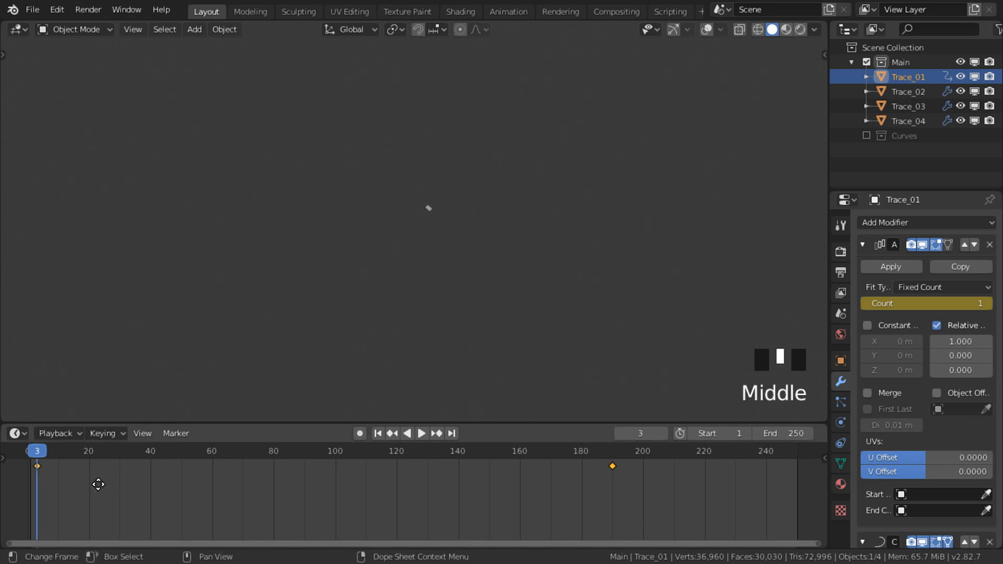
Step: At frame 2, restore the overlays, disable Trace_01's visibility in viewports and renders, and keyframe both settings
{"action": "key", "text": "Left"}
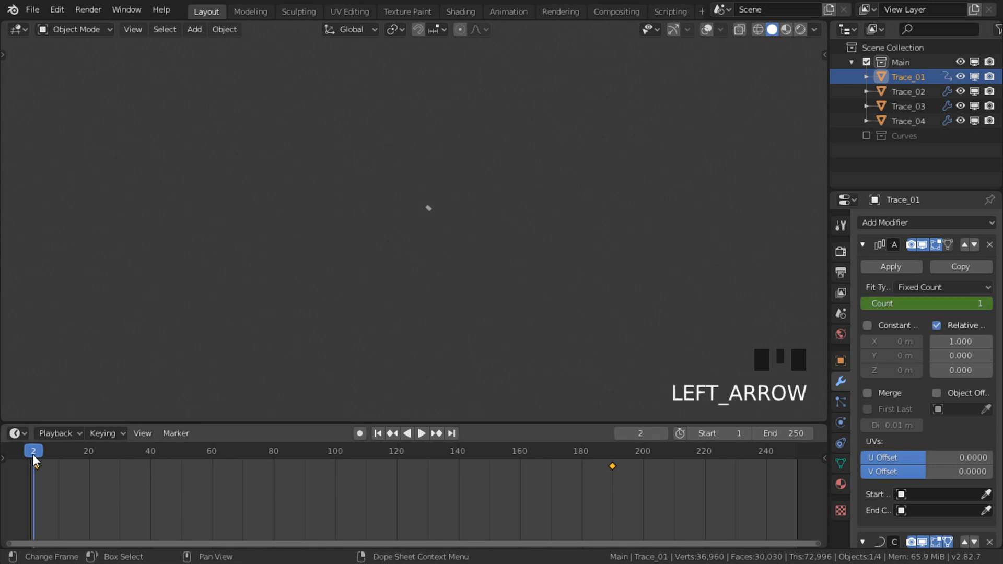
{"action": "key", "text": "shift+alt+z"}
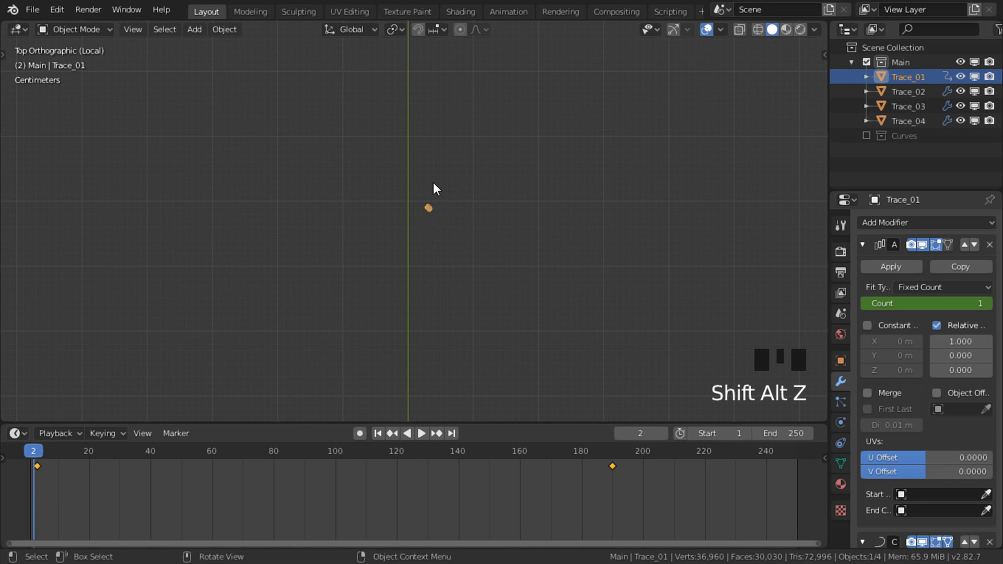
{"action": "left_click", "coordinate": [840, 361]}
{"action": "scroll", "coordinate": [984, 429], "scroll_direction": "down", "scroll_amount": 2}
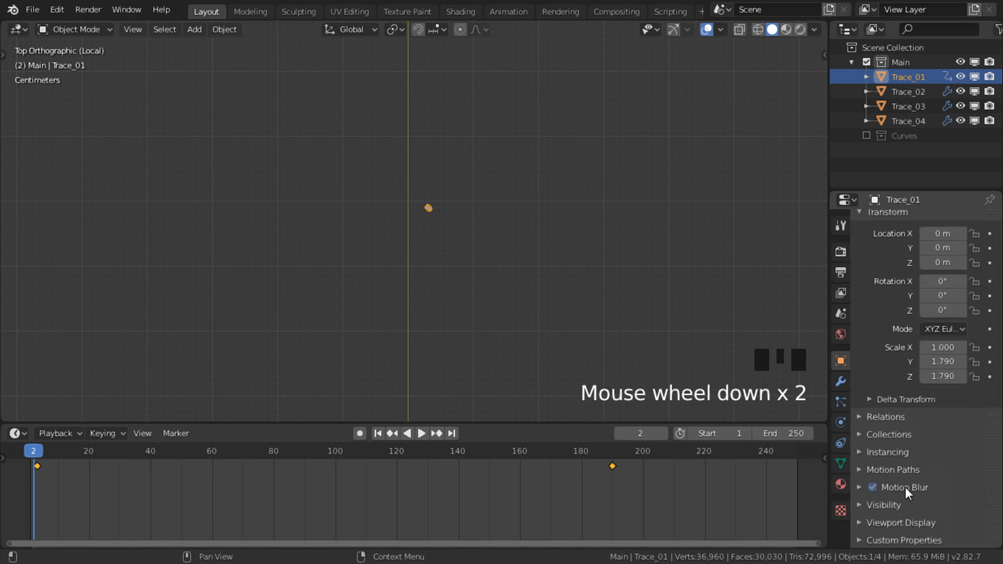
{"action": "left_click", "coordinate": [884, 504]}
{"action": "scroll", "coordinate": [915, 512], "scroll_direction": "down", "scroll_amount": 2}
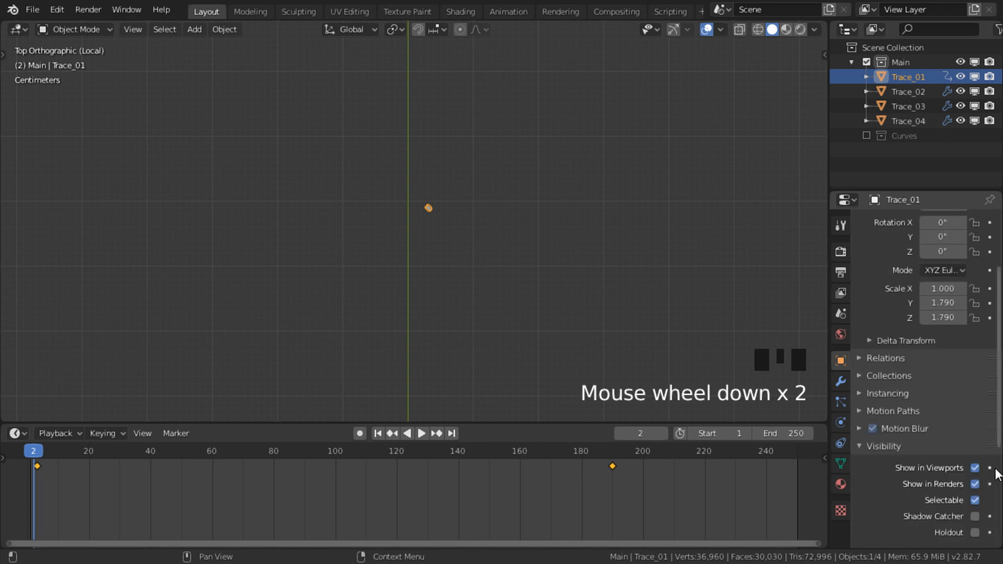
{"action": "left_click", "coordinate": [975, 468]}
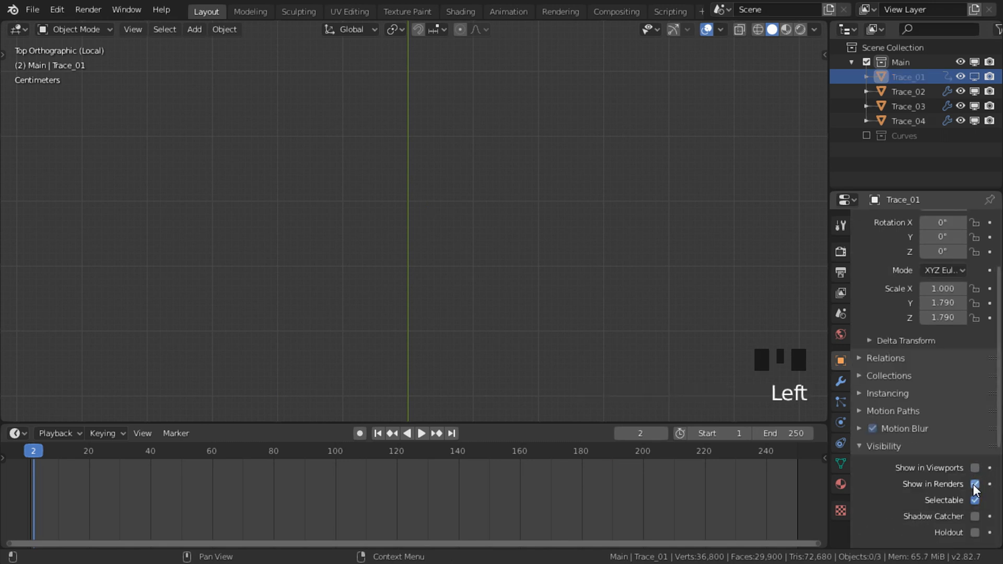
{"action": "left_click", "coordinate": [974, 484]}
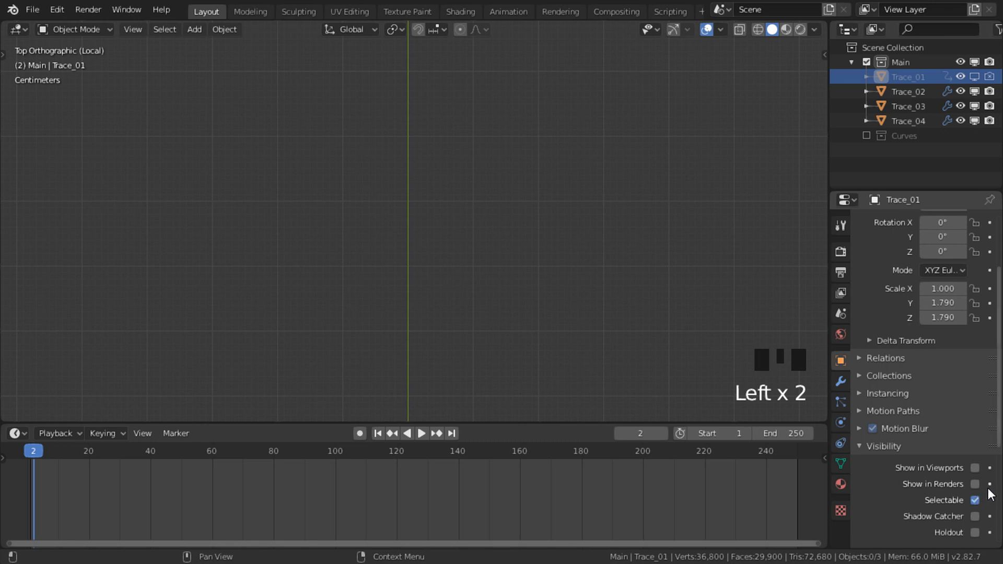
{"action": "left_click", "coordinate": [989, 485]}
{"action": "left_click", "coordinate": [989, 468]}
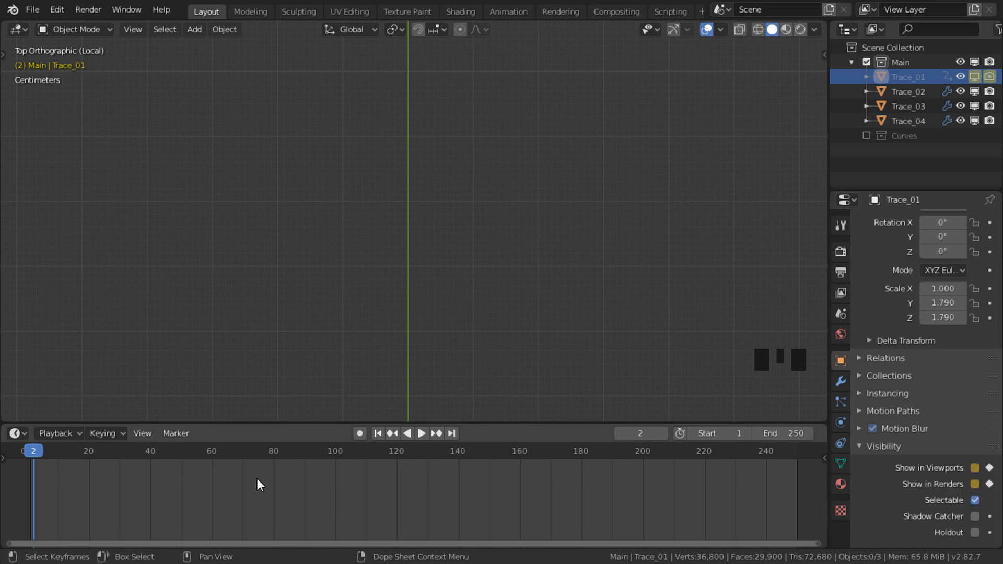
Step: At frame 3, enable Trace_01's visibility in renders and viewports and keyframe both settings
{"action": "left_click", "coordinate": [438, 434]}
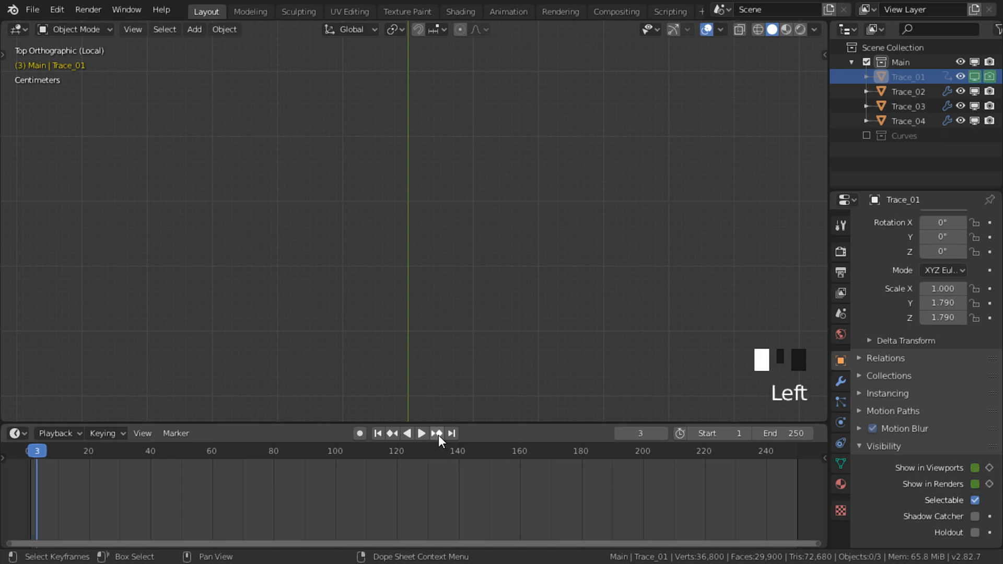
{"action": "left_click", "coordinate": [973, 484]}
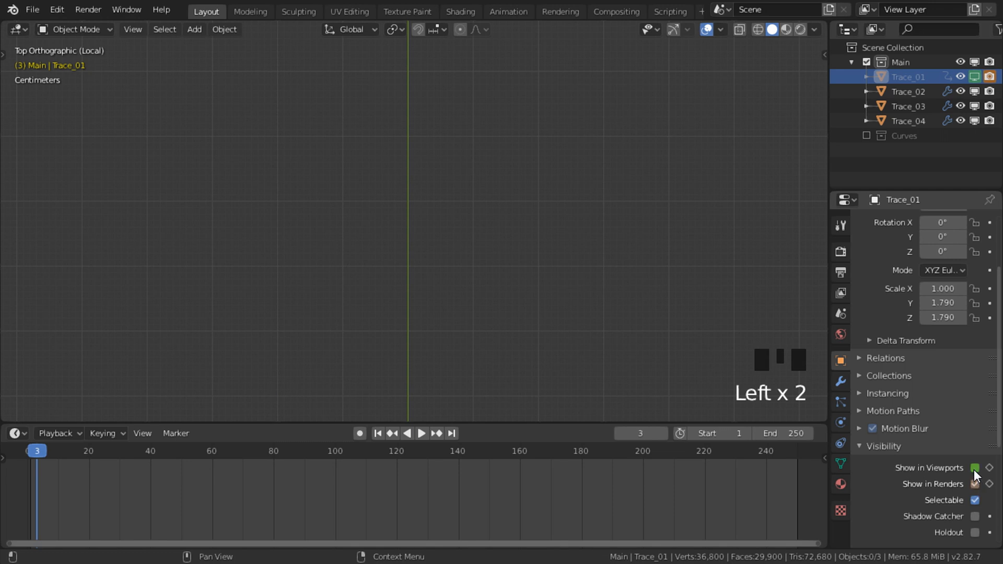
{"action": "left_click", "coordinate": [974, 468]}
{"action": "left_click", "coordinate": [988, 468]}
{"action": "left_click", "coordinate": [988, 484]}
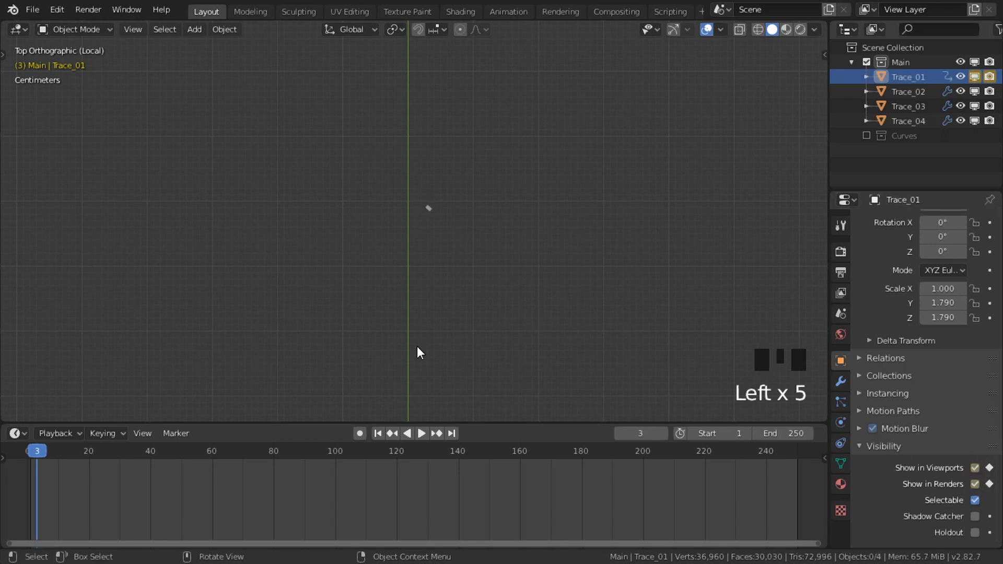
Step: Play the animation from the first frame to check how Trace_01 draws the whole outline
{"action": "key", "text": "shift+Left"}
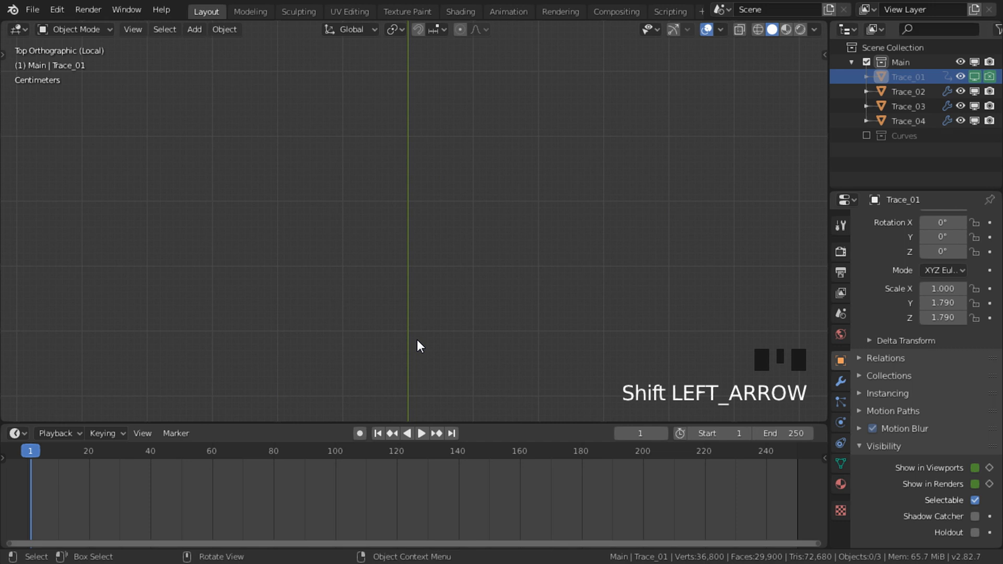
{"action": "left_click", "coordinate": [421, 433]}
{"action": "scroll", "coordinate": [437, 308], "scroll_direction": "down", "scroll_amount": 5}
{"action": "middle_click_drag", "start_coordinate": [467, 329], "coordinate": [472, 255], "text": "shift"}
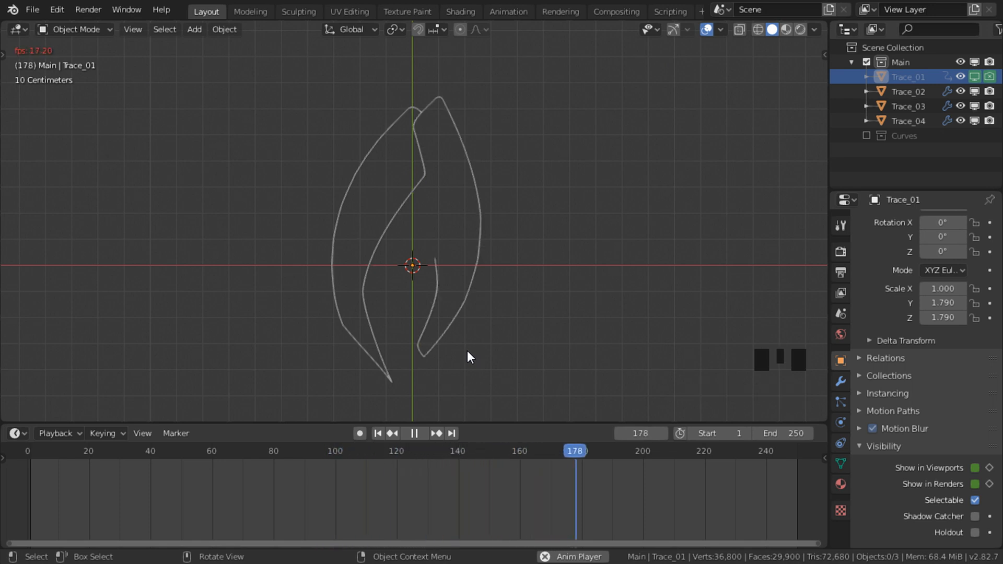
{"action": "key", "text": "space"}
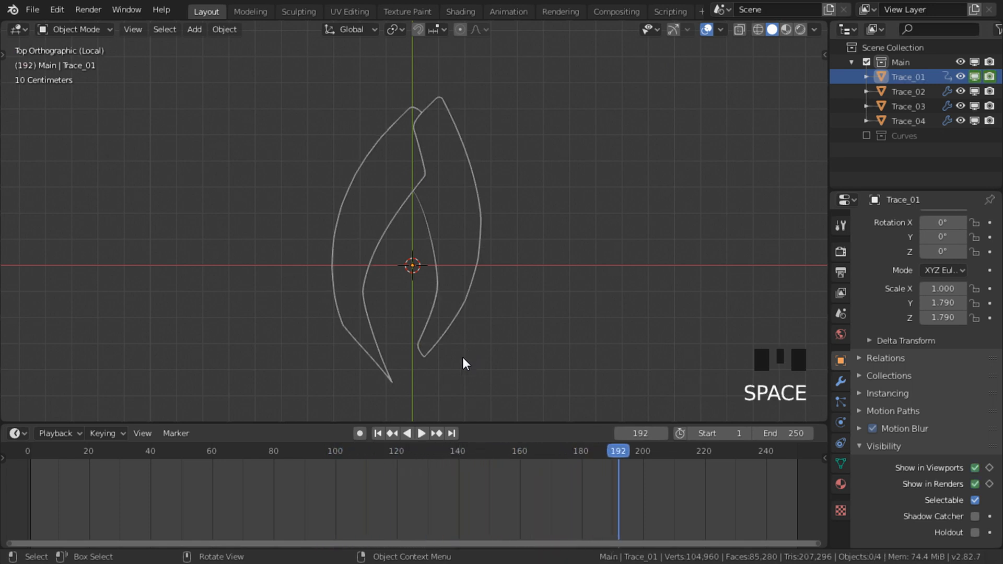
Step: Set Trace_01's Array count to 128 at frame 40 and keyframe it, so the trace reaches the lower tip
{"action": "left_click", "coordinate": [150, 451]}
{"action": "left_click", "coordinate": [841, 381]}
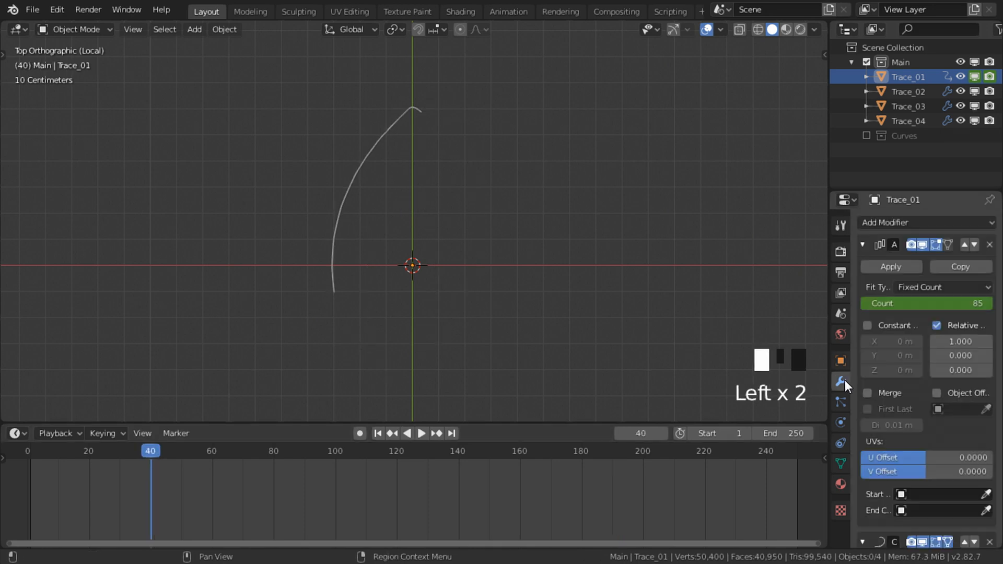
{"action": "left_click", "coordinate": [212, 454]}
{"action": "left_click_drag", "start_coordinate": [211, 456], "coordinate": [152, 456]}
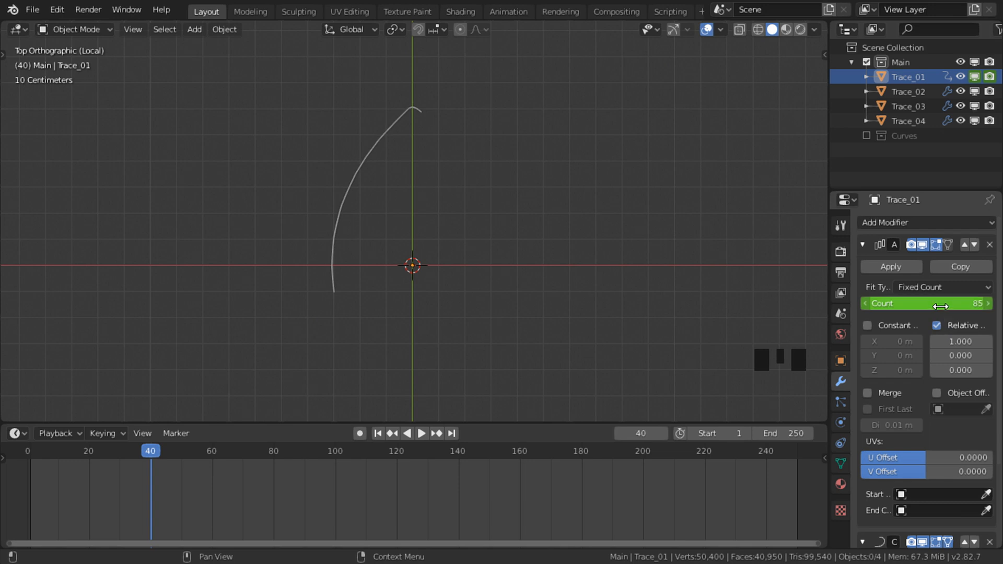
{"action": "left_click_drag", "start_coordinate": [940, 306], "coordinate": [979, 306]}
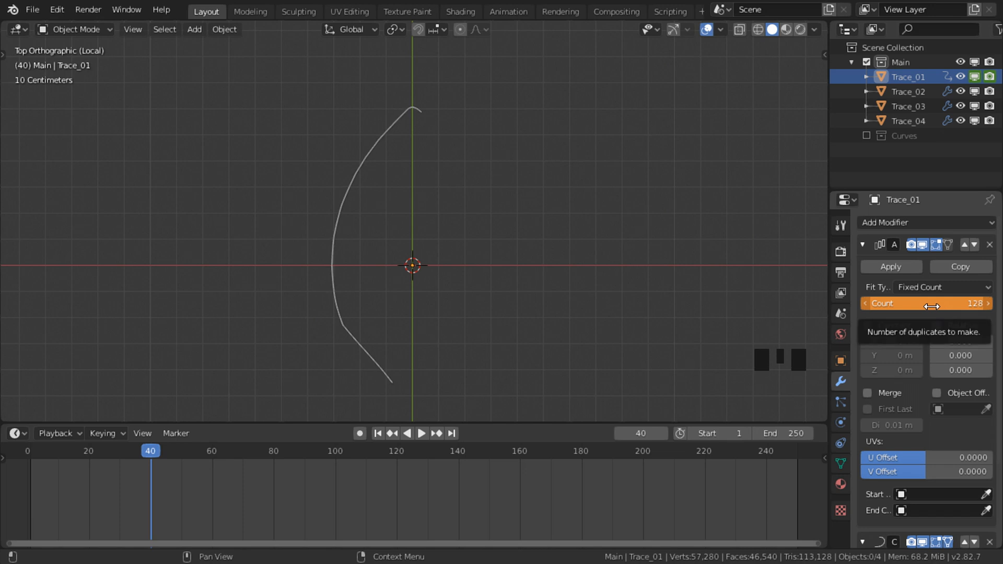
{"action": "key", "text": "i"}
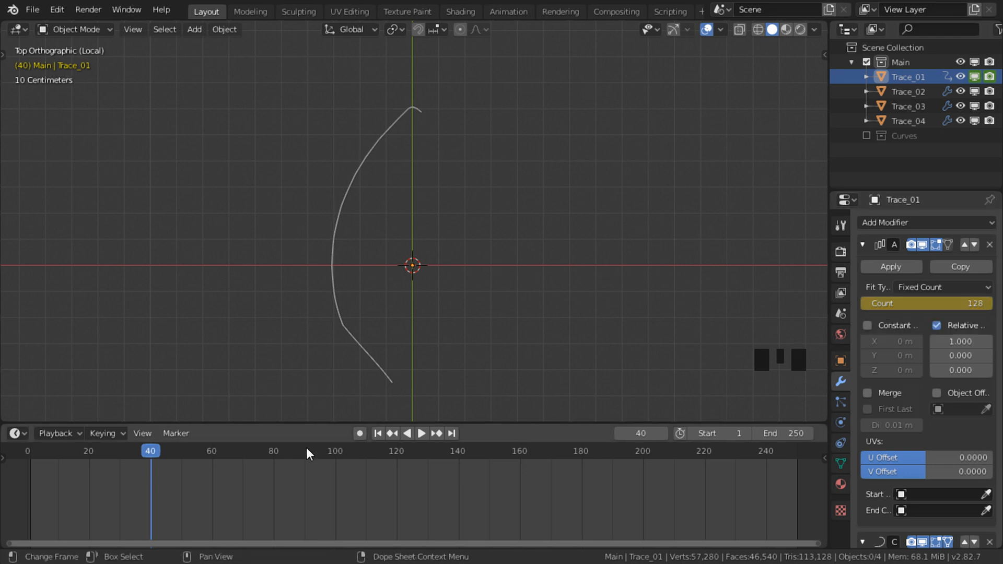
Step: Set Trace_01's Array count to 251 at frame 115 and keyframe it
{"action": "left_click_drag", "start_coordinate": [274, 453], "coordinate": [303, 453]}
{"action": "left_click_drag", "start_coordinate": [306, 454], "coordinate": [380, 465]}
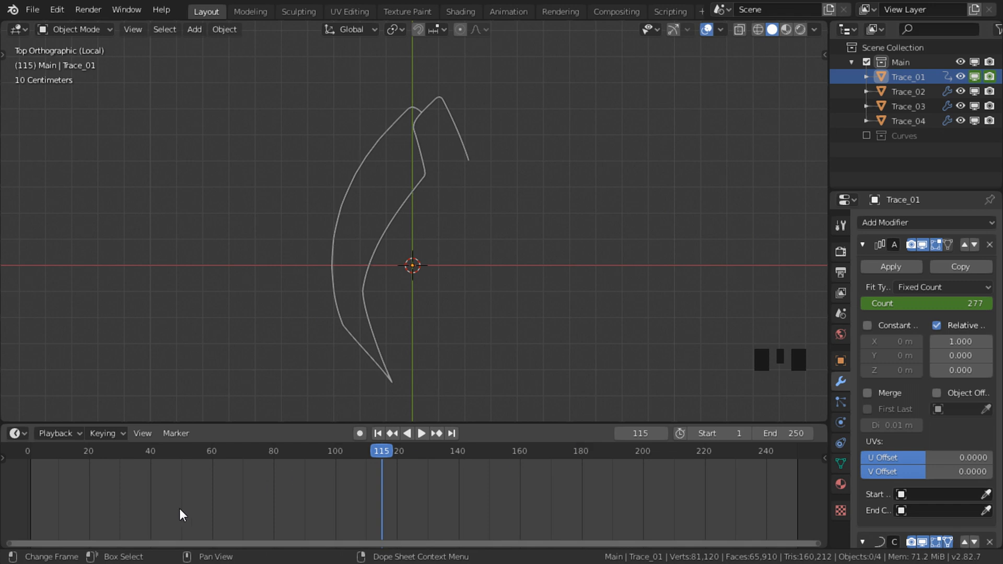
{"action": "mouse_move", "coordinate": [923, 304]}
{"action": "left_mouse_down"}
{"action": "mouse_move", "coordinate": [913, 304]}
{"action": "mouse_move", "coordinate": [921, 304]}
{"action": "left_mouse_up"}
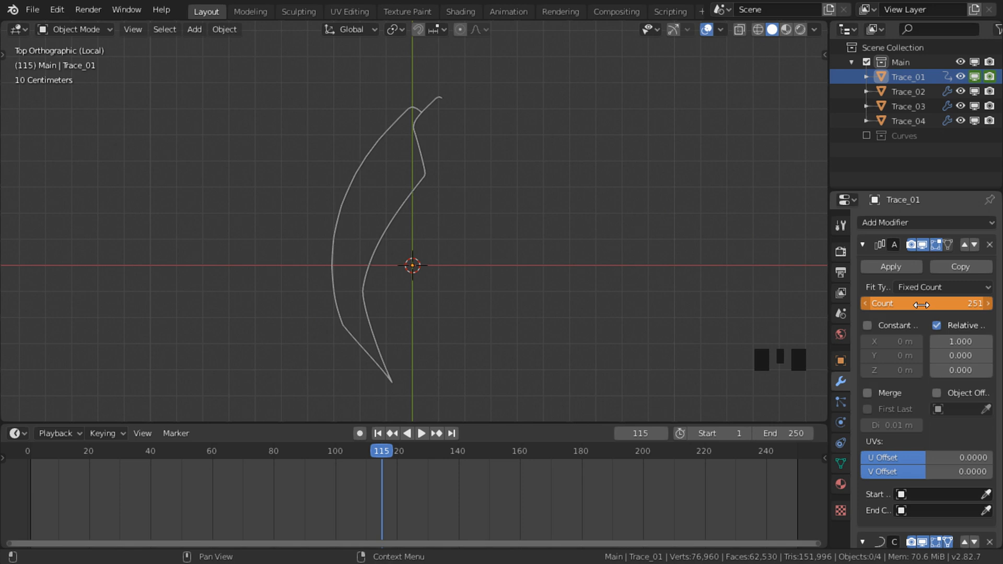
{"action": "key", "text": "i"}
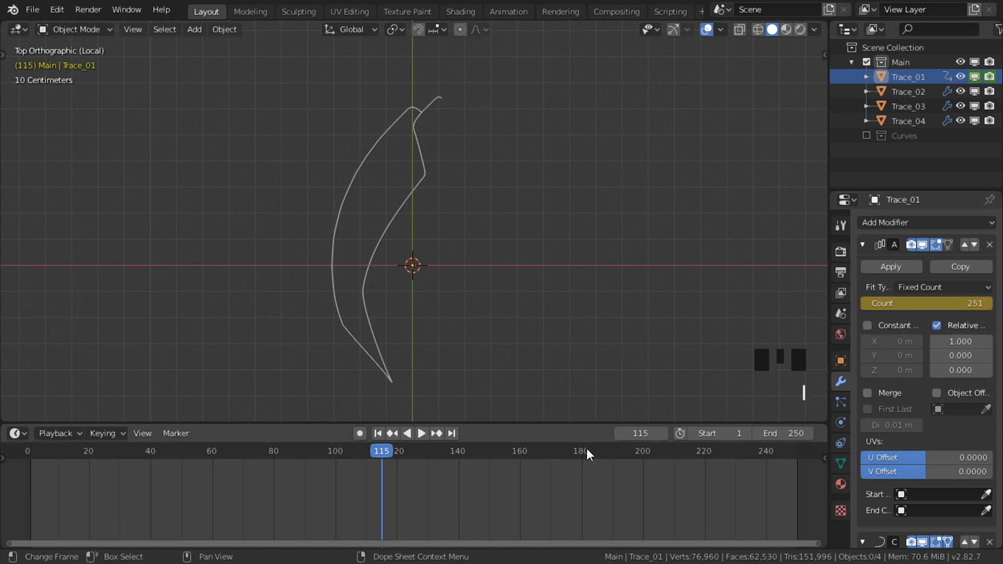
Step: Set Trace_01's Array count to 363 at frame 180 and keyframe it
{"action": "mouse_move", "coordinate": [587, 450]}
{"action": "left_mouse_down"}
{"action": "mouse_move", "coordinate": [524, 450]}
{"action": "mouse_move", "coordinate": [581, 458]}
{"action": "left_mouse_up"}
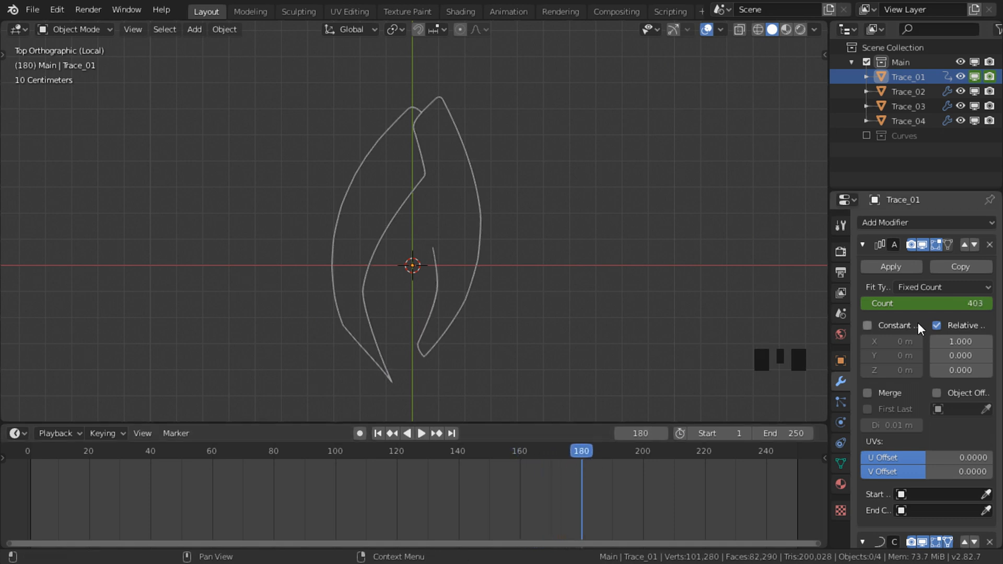
{"action": "left_click_drag", "start_coordinate": [926, 303], "coordinate": [905, 303]}
{"action": "key", "text": "i"}
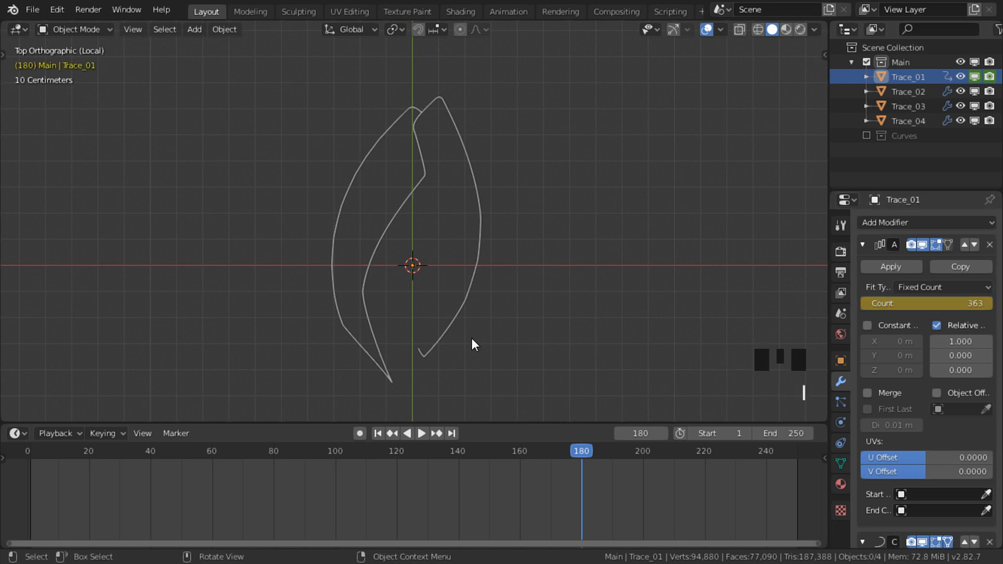
Step: Replay the animation from the start to review the trace's new timing
{"action": "key", "text": "shift+Left"}
{"action": "key", "text": "space"}
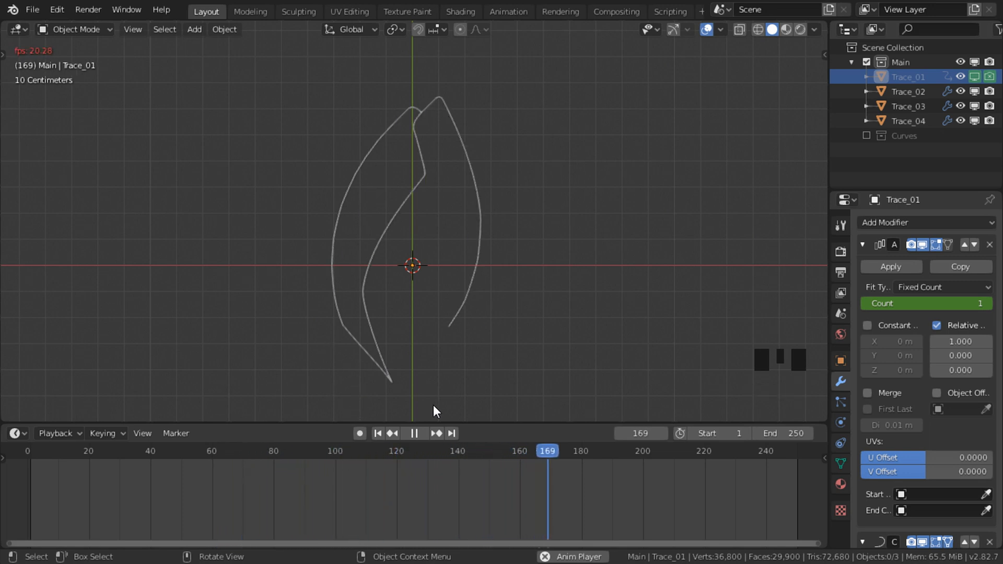
{"action": "key", "text": "space"}
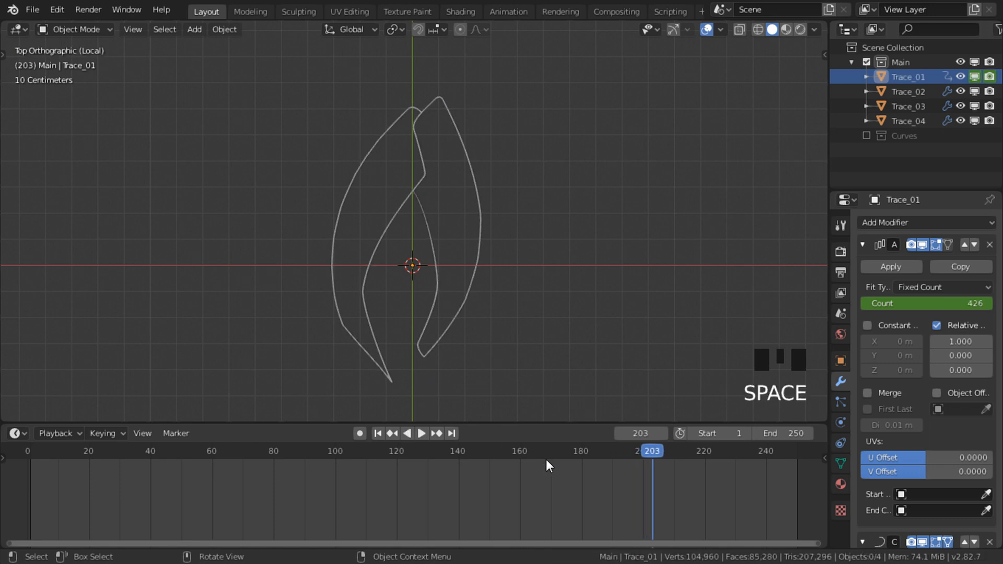
Step: With the viewport overlays hidden, move Trace_01's keyframe at frame 180 to frame 160
{"action": "key", "text": "shift+alt+z"}
{"action": "key", "text": "shift+alt+z"}
{"action": "left_click", "coordinate": [433, 325]}
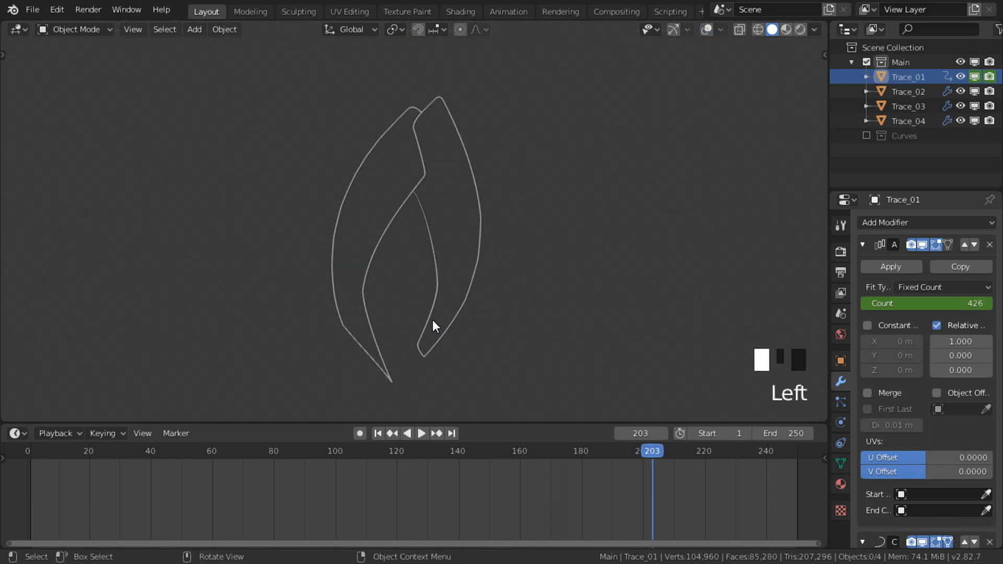
{"action": "left_click", "coordinate": [582, 470]}
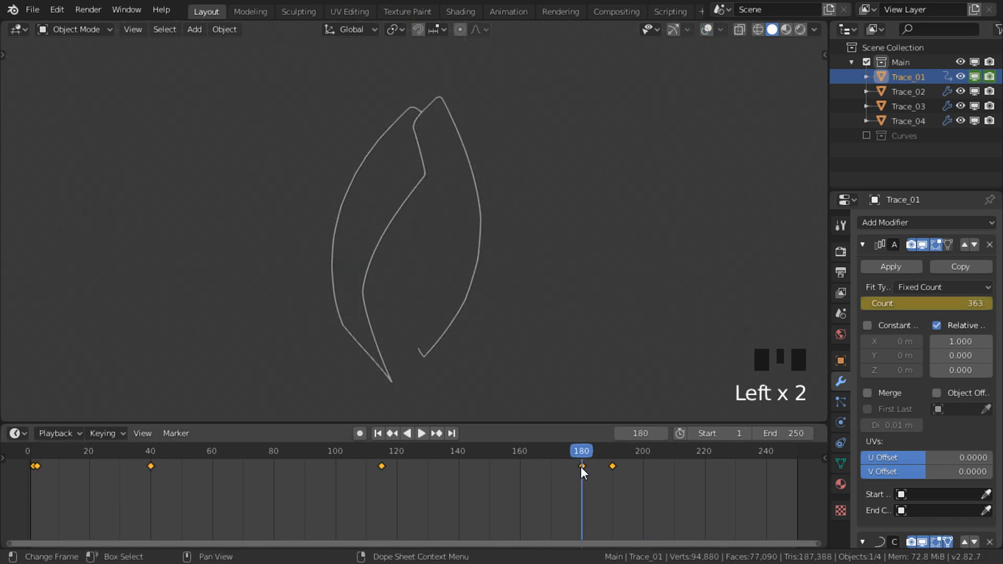
{"action": "left_click", "coordinate": [581, 470]}
{"action": "left_click", "coordinate": [584, 469]}
{"action": "left_click_drag", "start_coordinate": [583, 468], "coordinate": [397, 450]}
Step: Replay the animation to review how Trace_01 draws with the retimed keyframe
{"action": "key", "text": "space"}
{"action": "key", "text": "space"}
{"action": "key", "text": "space"}
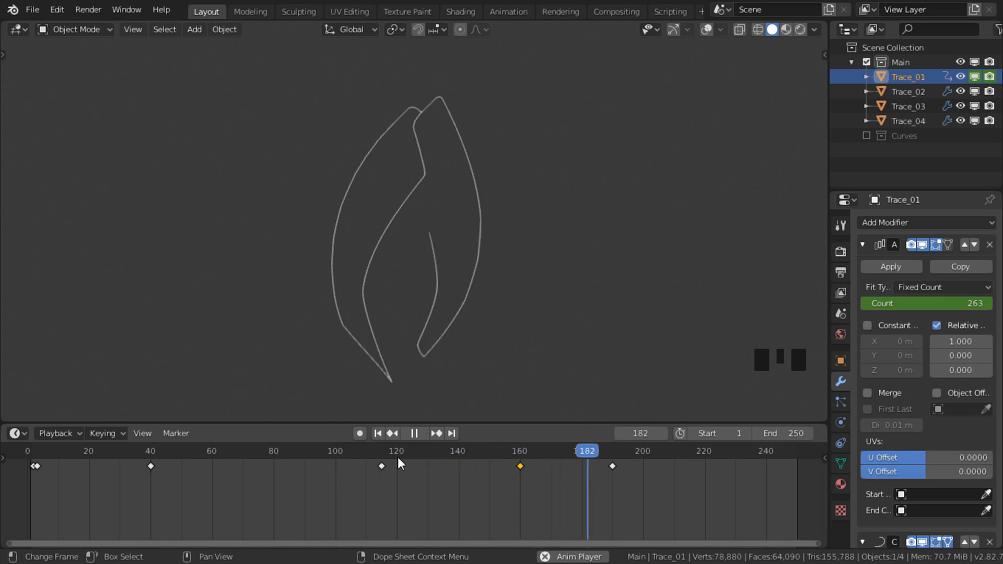
{"action": "key", "text": "space"}
Step: Turn the viewport overlays back on and leave local view so all traces are shown
{"action": "key", "text": "shift+alt+z"}
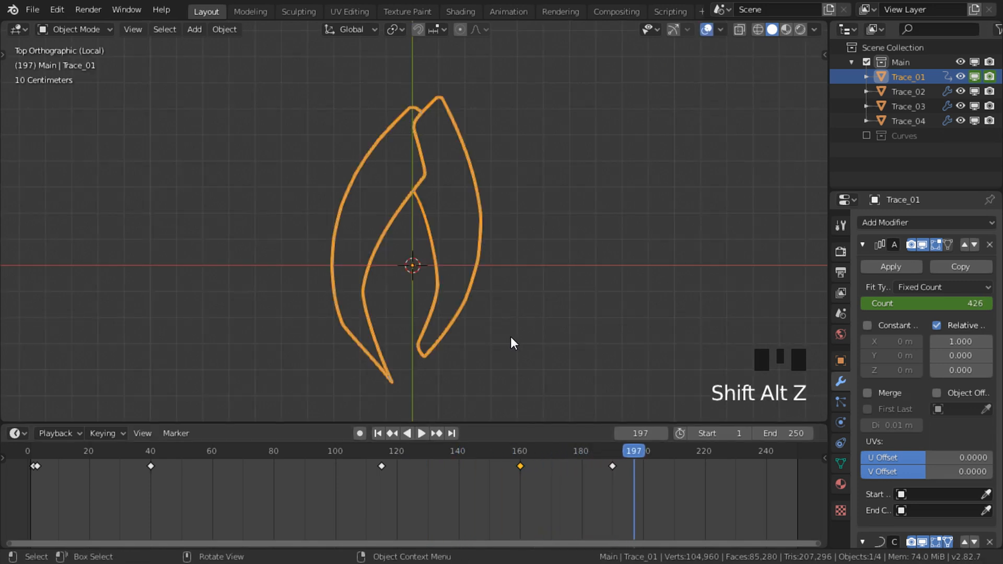
{"action": "key", "text": "slash"}
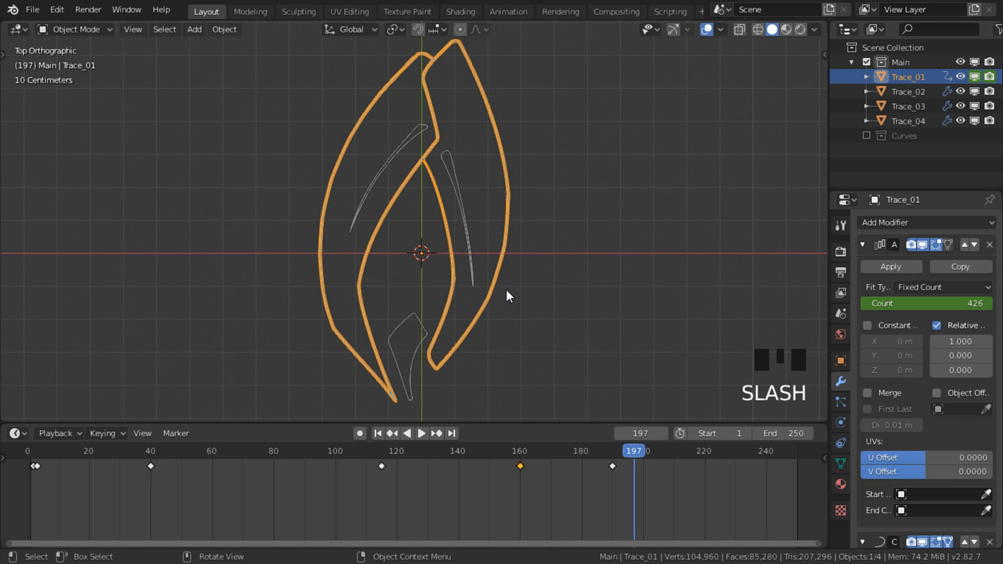
{"action": "left_click", "coordinate": [536, 274]}
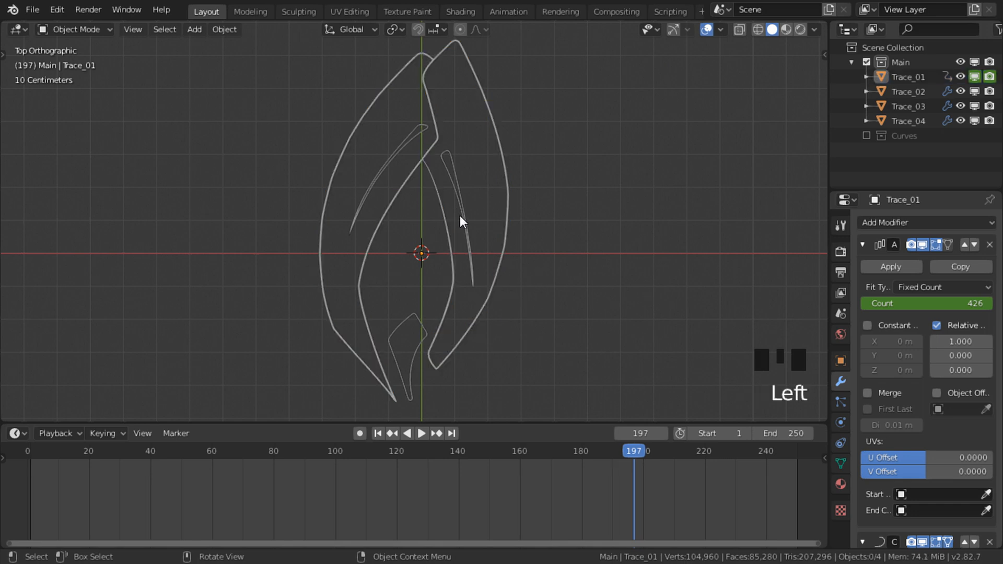
{"action": "left_click", "coordinate": [459, 215]}
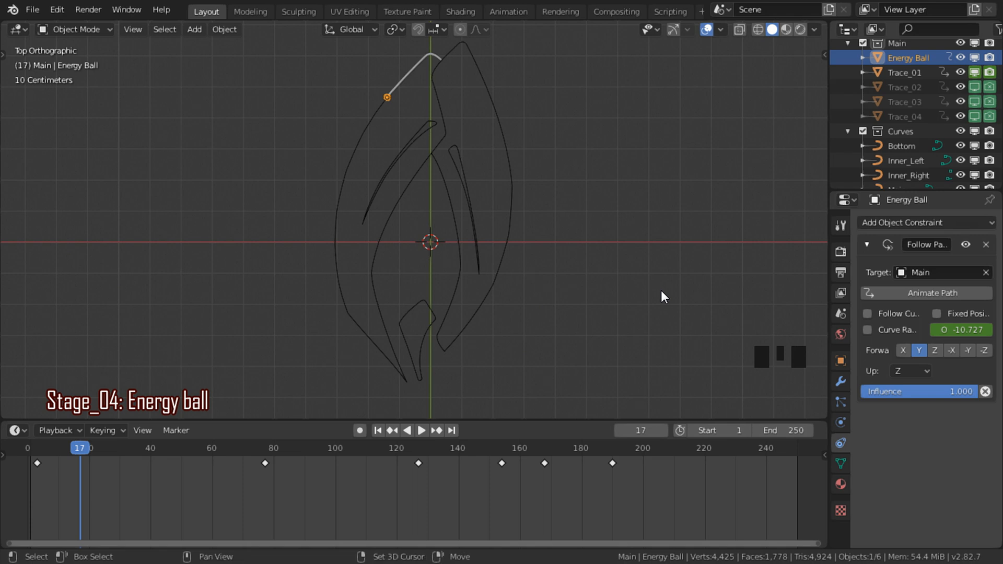
Step: Examine the Energy Ball at the trace's tip and play the animation from frame 1 to review its motion along the outline
{"action": "scroll", "coordinate": [370, 152], "scroll_direction": "up", "scroll_amount": 4}
{"action": "middle_click_drag", "start_coordinate": [369, 152], "coordinate": [518, 315], "text": "shift"}
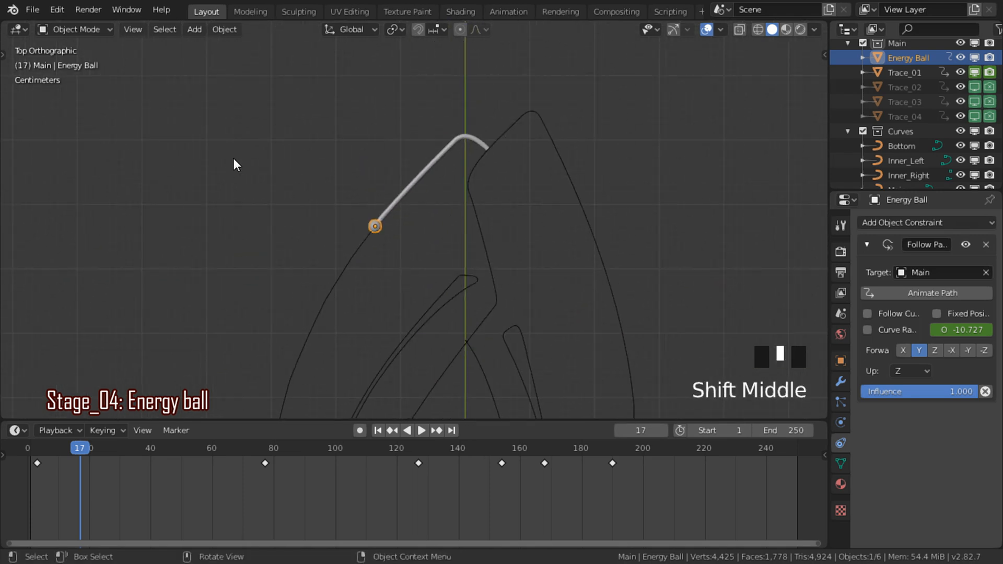
{"action": "scroll", "coordinate": [375, 327], "scroll_direction": "down", "scroll_amount": 5}
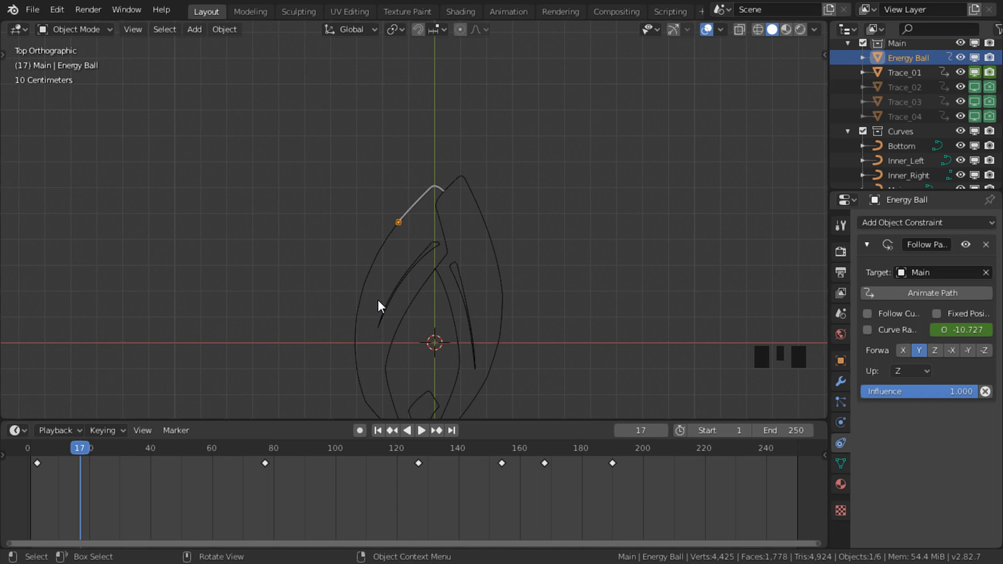
{"action": "middle_click_drag", "start_coordinate": [378, 305], "coordinate": [386, 245], "text": "shift"}
{"action": "key", "text": "shift+Left"}
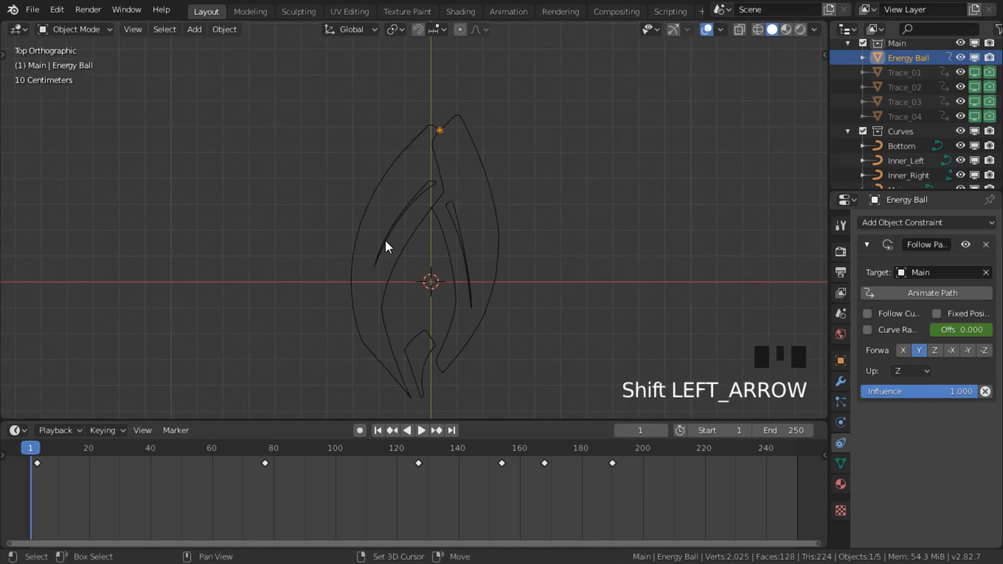
{"action": "scroll", "coordinate": [374, 204], "scroll_direction": "up", "scroll_amount": 2}
{"action": "key", "text": "space"}
{"action": "middle_click_drag", "start_coordinate": [398, 233], "coordinate": [406, 99], "text": "shift"}
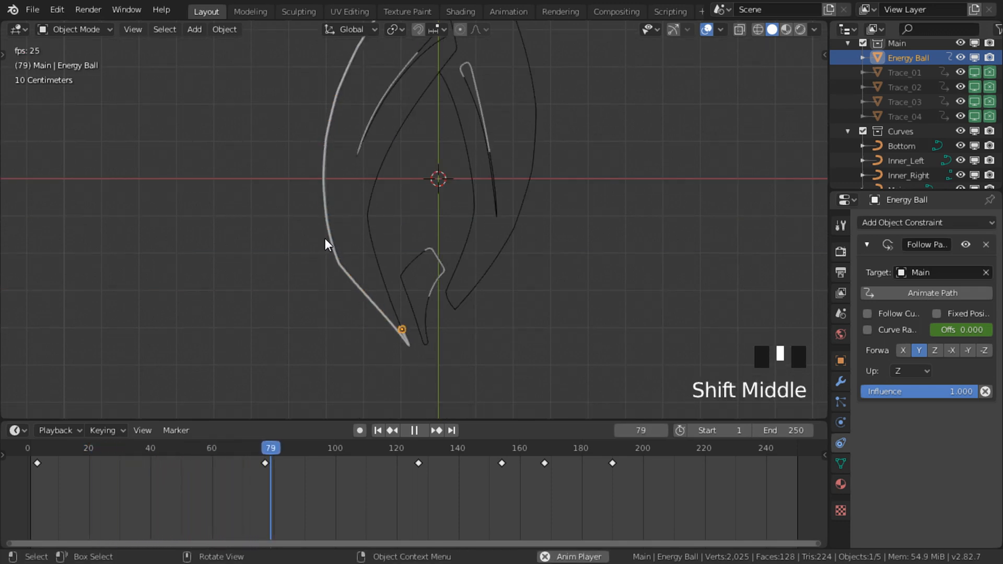
{"action": "middle_click_drag", "start_coordinate": [463, 210], "coordinate": [469, 343], "text": "shift"}
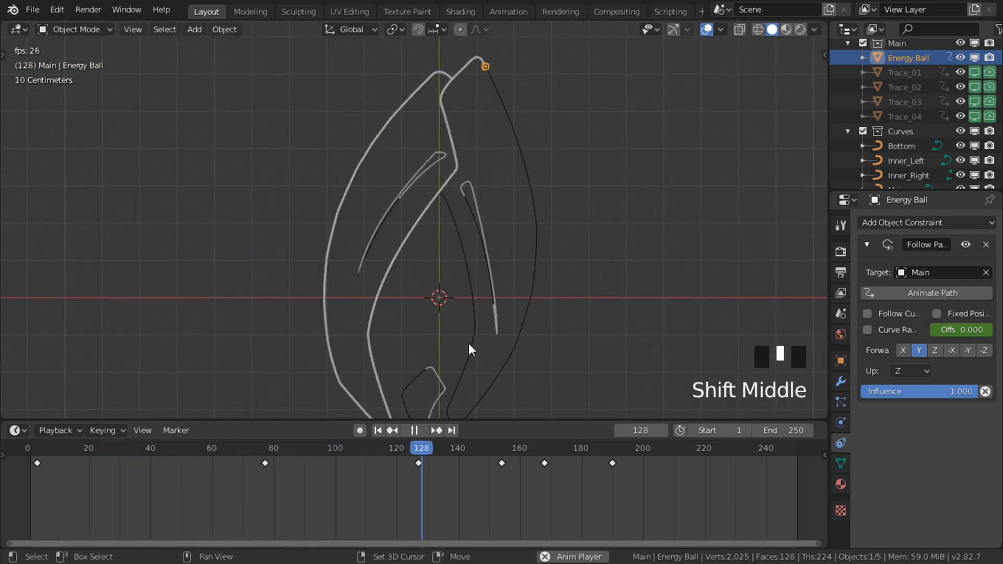
{"action": "key", "text": "space"}
Step: Open the stage file without the Energy Ball, discarding the changes to Stage 05
{"action": "key", "text": "ctrl+o"}
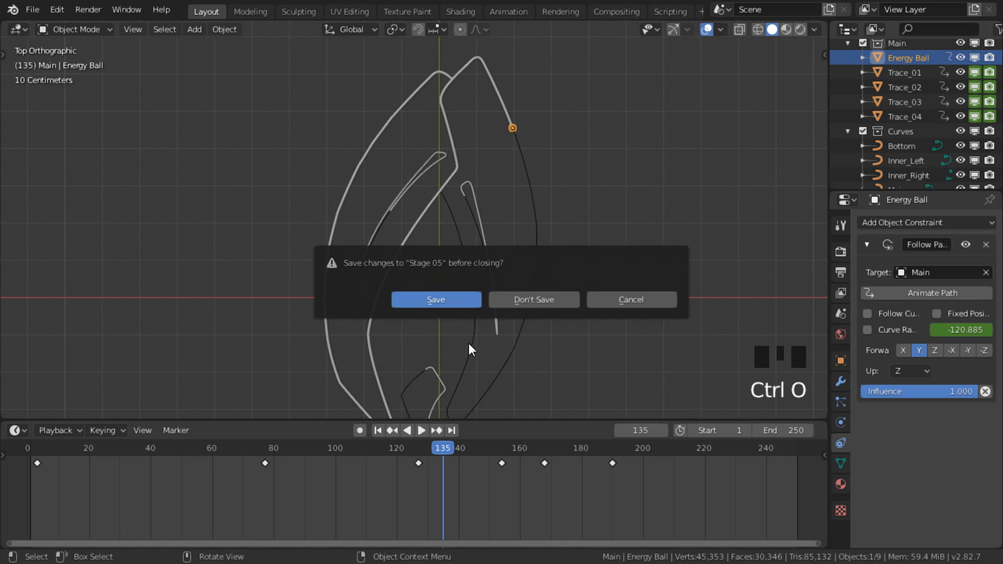
{"action": "left_click", "coordinate": [513, 303]}
{"action": "double_click", "coordinate": [362, 156]}
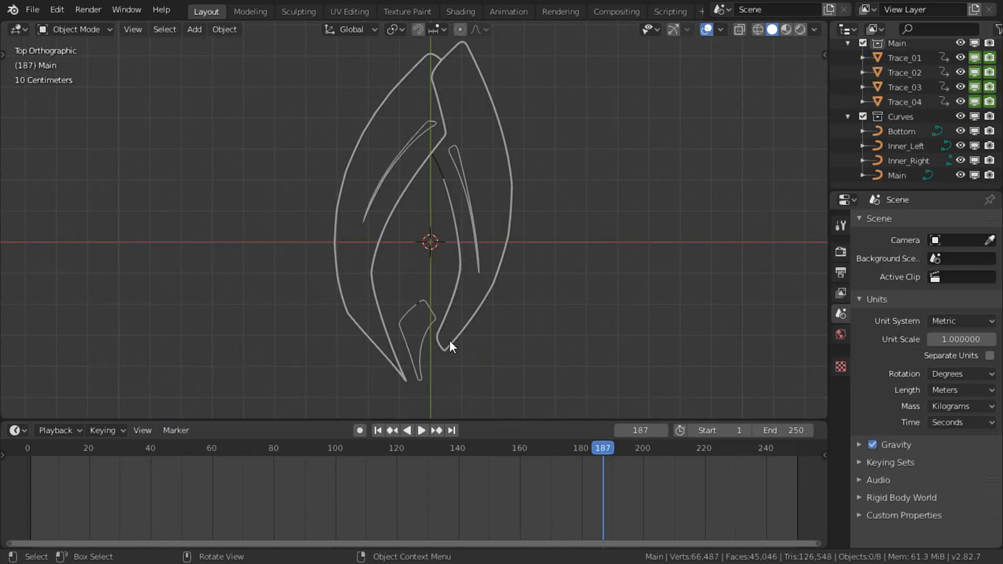
Step: Add a UV sphere with 16 segments at the origin
{"action": "left_click", "coordinate": [200, 33]}
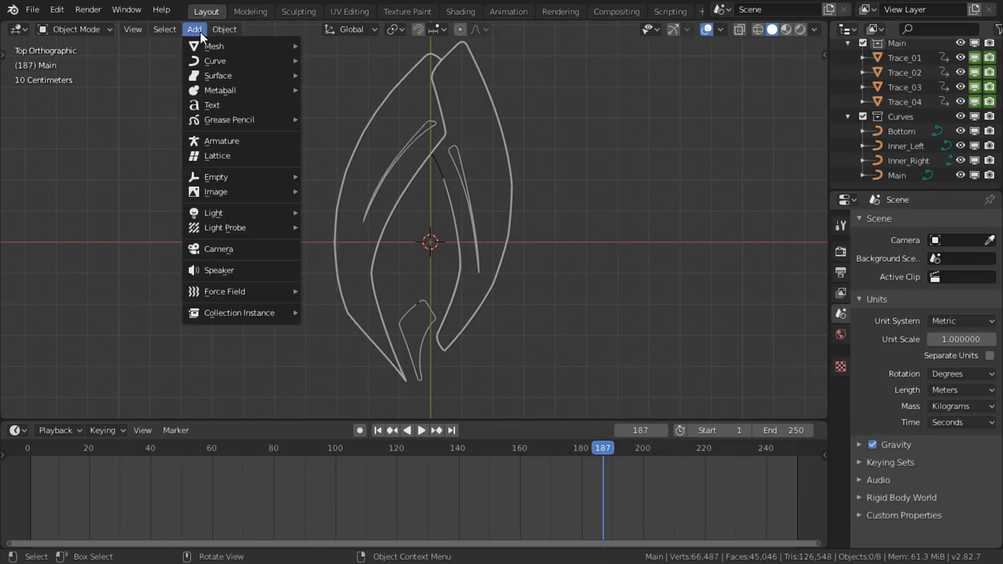
{"action": "mouse_move", "coordinate": [220, 48]}
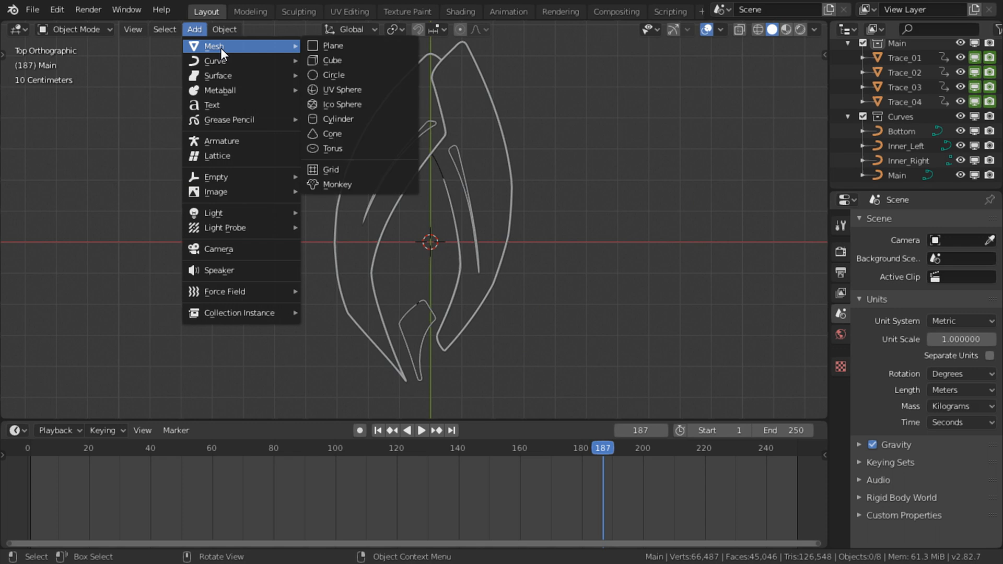
{"action": "left_click", "coordinate": [348, 90]}
{"action": "double_click", "coordinate": [161, 246]}
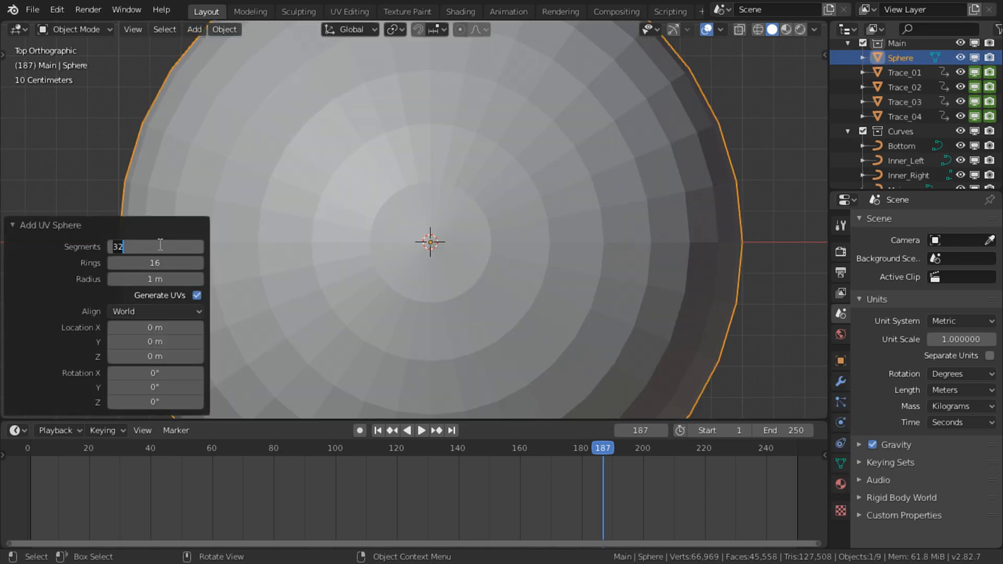
{"action": "type", "text": "16"}
{"action": "key", "text": "Return"}
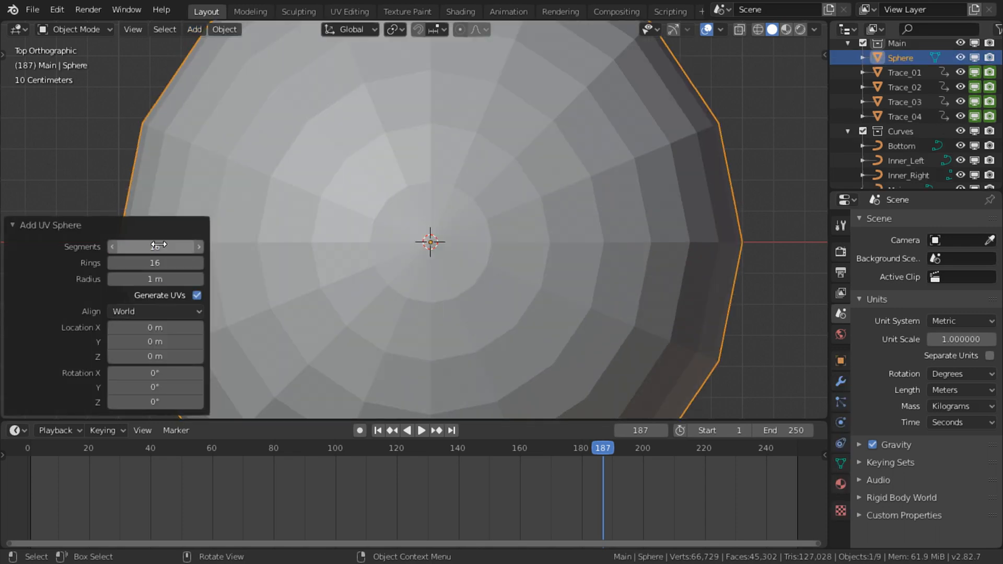
Step: Set the new sphere's rings to 8 and its radius to 0.01 m
{"action": "double_click", "coordinate": [137, 262]}
{"action": "type", "text": "8"}
{"action": "key", "text": "Return"}
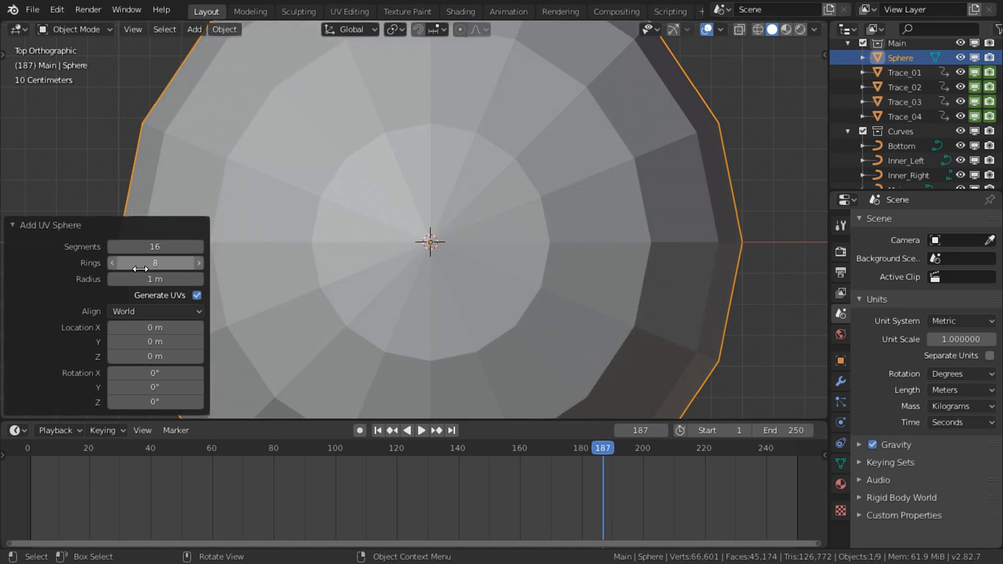
{"action": "double_click", "coordinate": [153, 279]}
{"action": "type", "text": "0.0"}
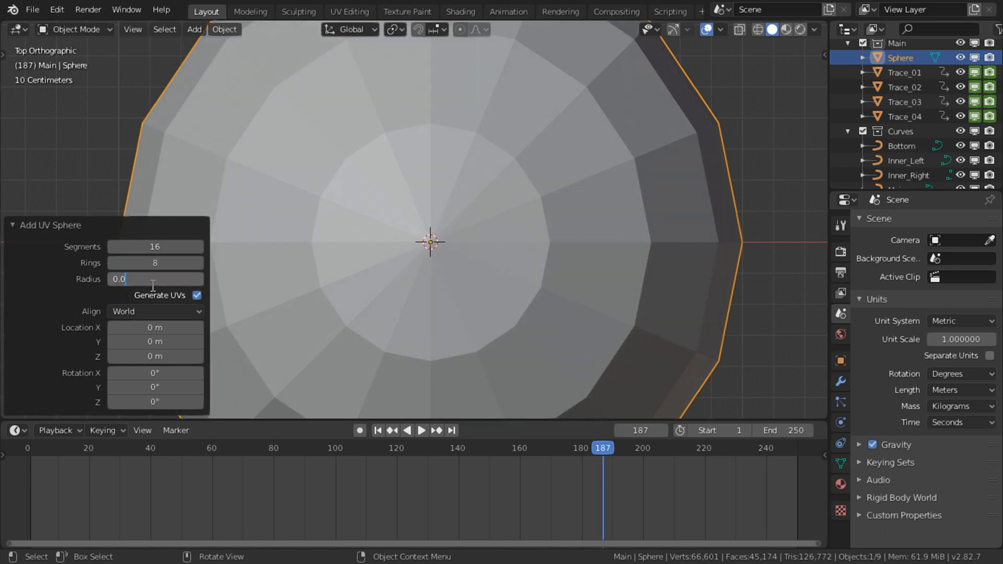
{"action": "type", "text": "1"}
{"action": "key", "text": "Return"}
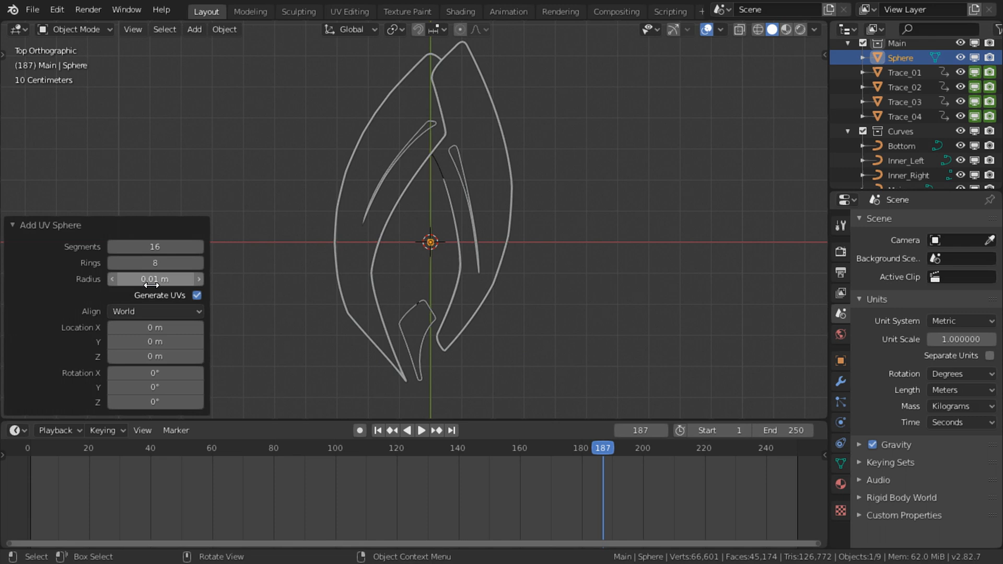
Step: Apply all transforms to the sphere
{"action": "left_click", "coordinate": [224, 30]}
{"action": "mouse_move", "coordinate": [242, 104]}
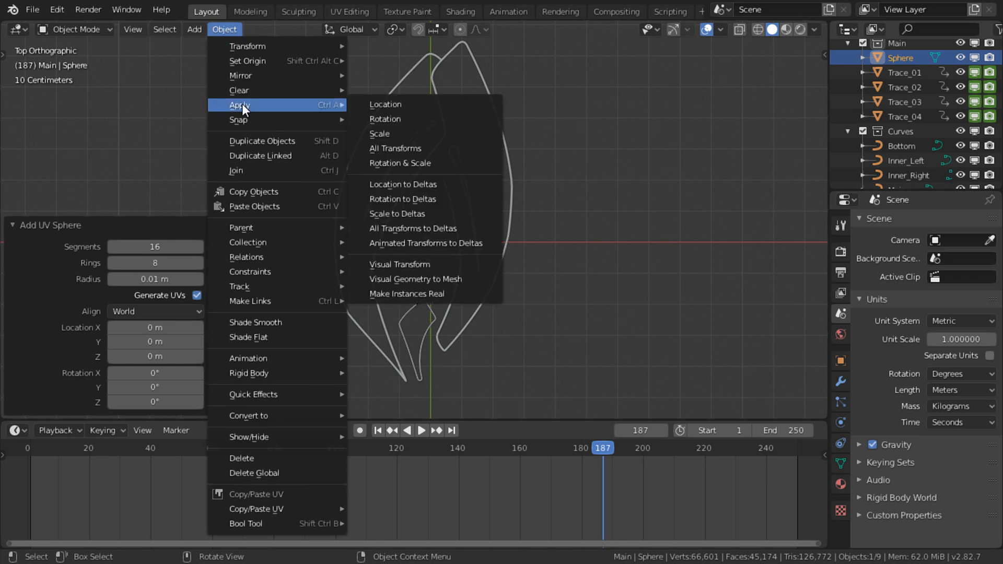
{"action": "left_click", "coordinate": [414, 152]}
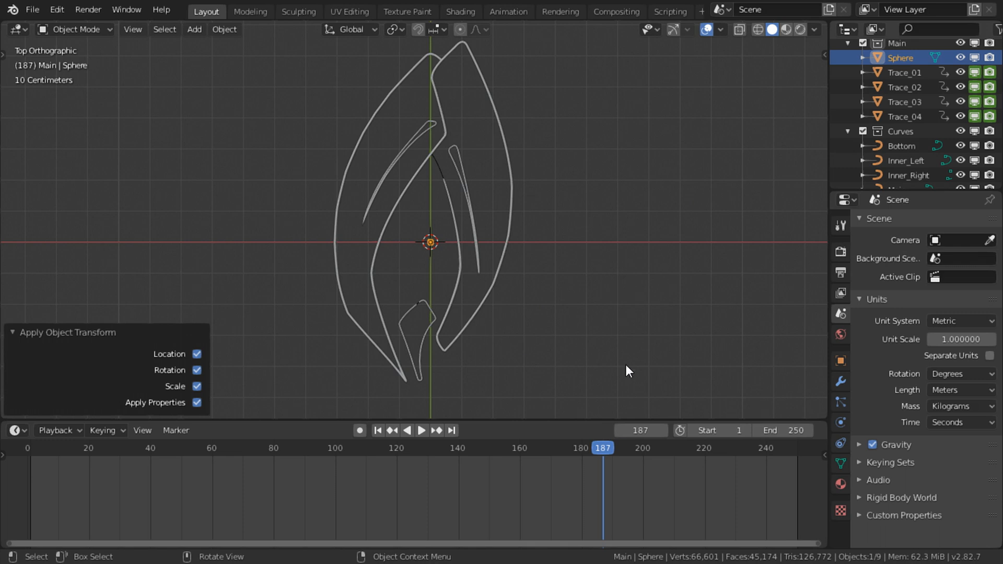
Step: Add a Follow Path constraint to the sphere with the Main curve as its target
{"action": "left_click", "coordinate": [841, 447]}
{"action": "left_click", "coordinate": [903, 221]}
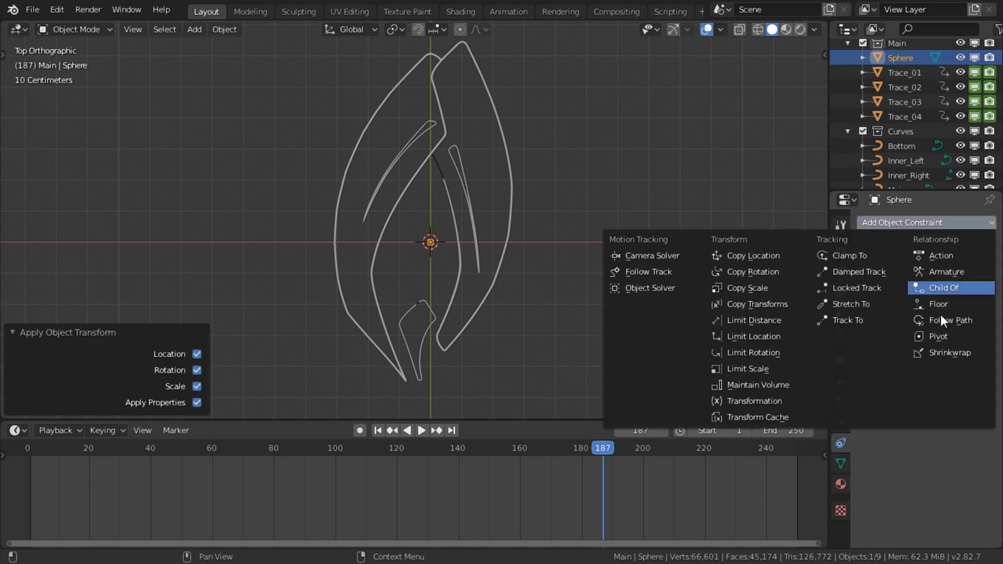
{"action": "left_click", "coordinate": [943, 320]}
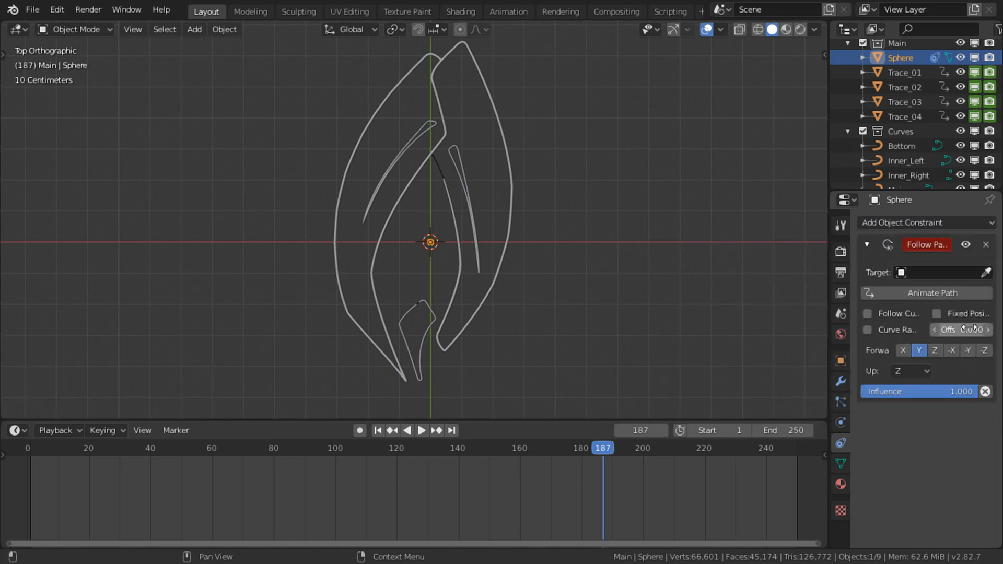
{"action": "left_click", "coordinate": [985, 272]}
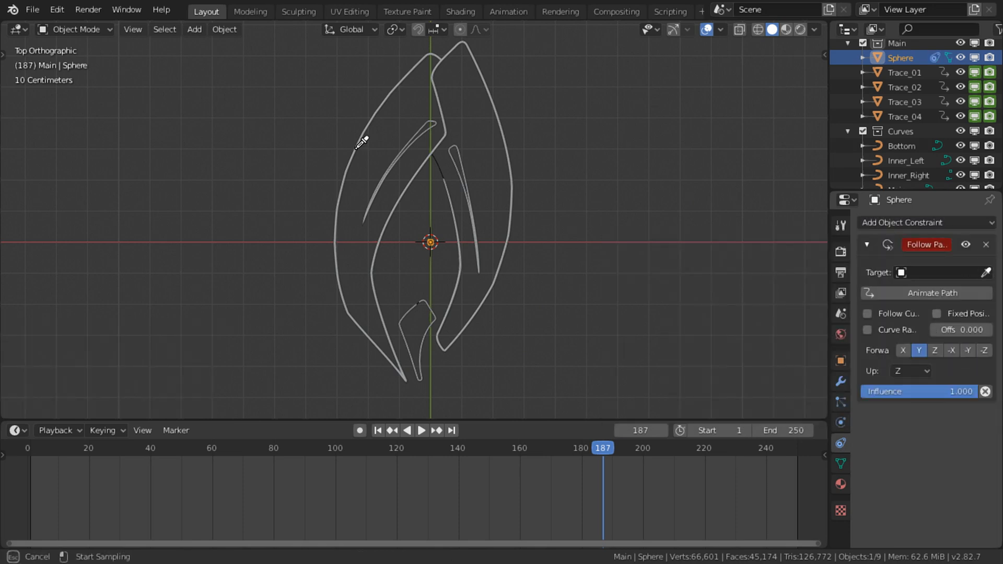
{"action": "left_click", "coordinate": [437, 161]}
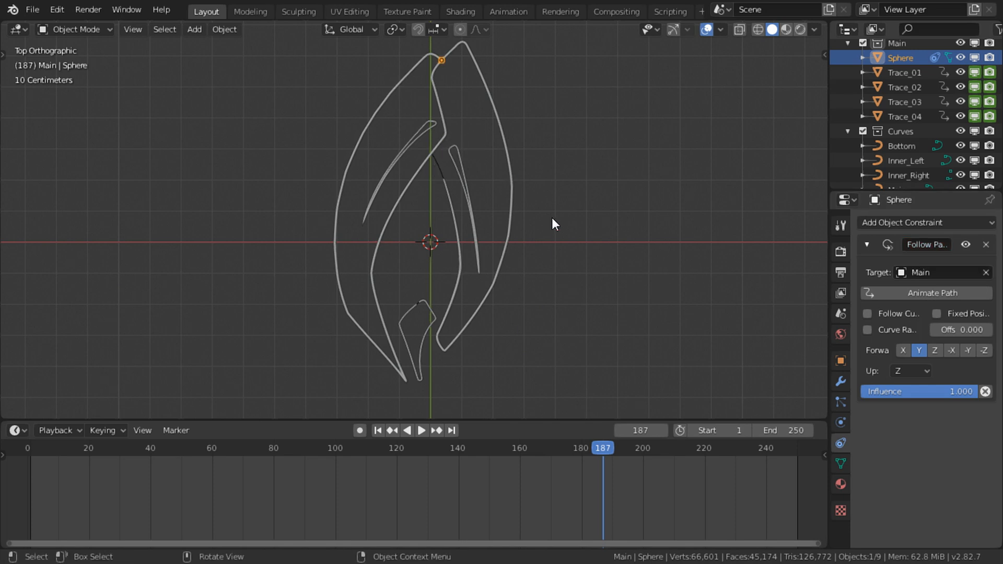
Step: Go to frame 3, where Trace_01 first appears, and keyframe the sphere's Follow Path offset at 0
{"action": "scroll", "coordinate": [481, 319], "scroll_direction": "up", "scroll_amount": 5}
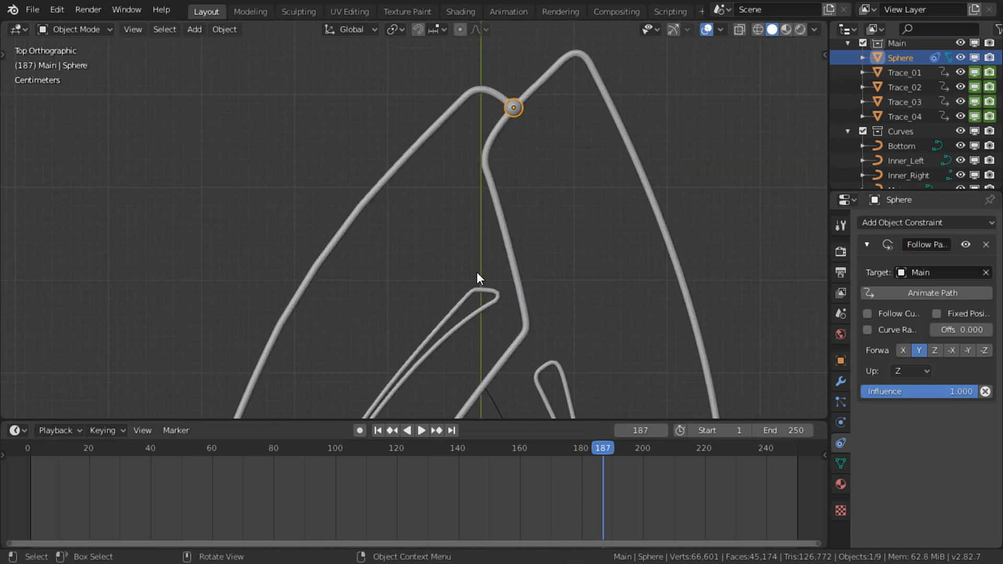
{"action": "middle_click_drag", "start_coordinate": [486, 215], "coordinate": [459, 282], "text": "shift"}
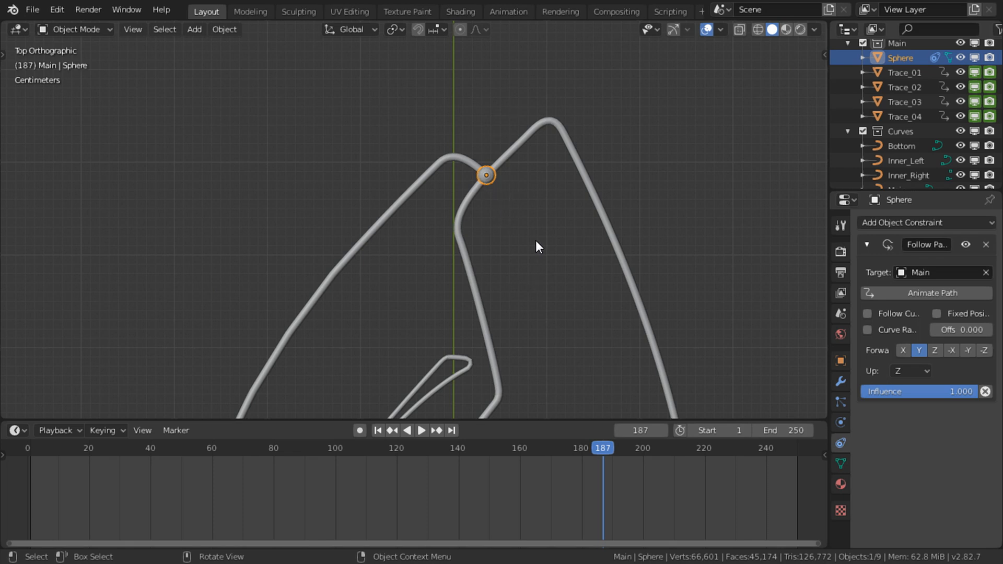
{"action": "scroll", "coordinate": [547, 313], "scroll_direction": "down", "scroll_amount": 2}
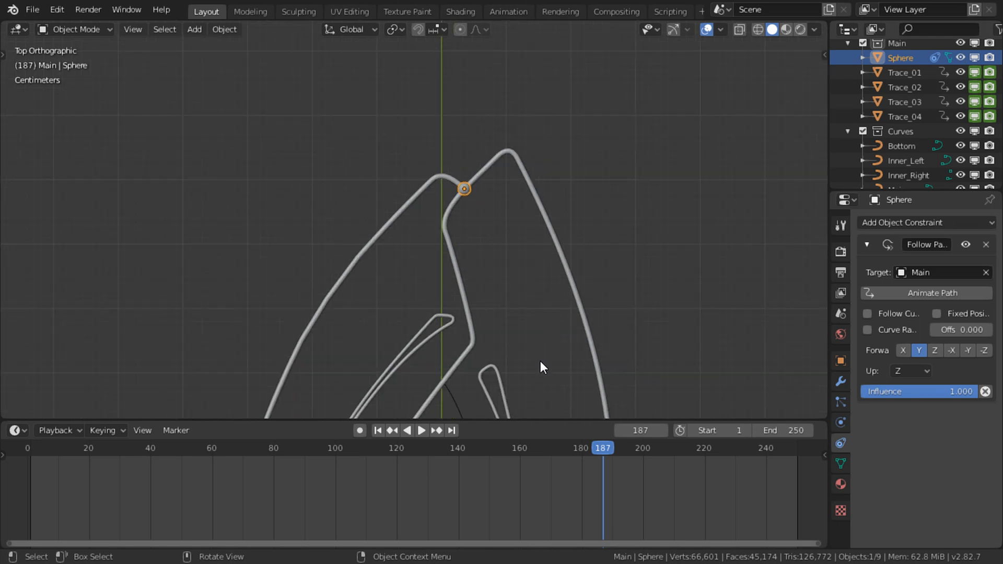
{"action": "middle_click_drag", "start_coordinate": [540, 361], "coordinate": [544, 240], "text": "shift"}
{"action": "scroll", "coordinate": [541, 267], "scroll_direction": "down", "scroll_amount": 3}
{"action": "key", "text": "shift+Left"}
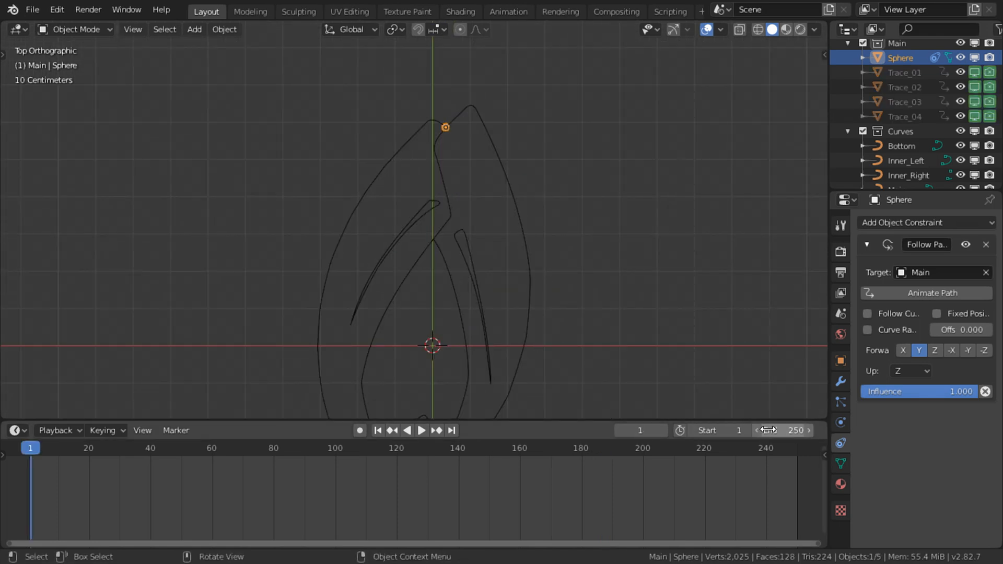
{"action": "key", "text": "space"}
{"action": "key", "text": "space"}
{"action": "key", "text": "Left"}
{"action": "key", "text": "Left"}
{"action": "key", "text": "Left"}
{"action": "key", "text": "Left"}
{"action": "key", "text": "Left"}
{"action": "key", "text": "Left"}
{"action": "key", "text": "Left"}
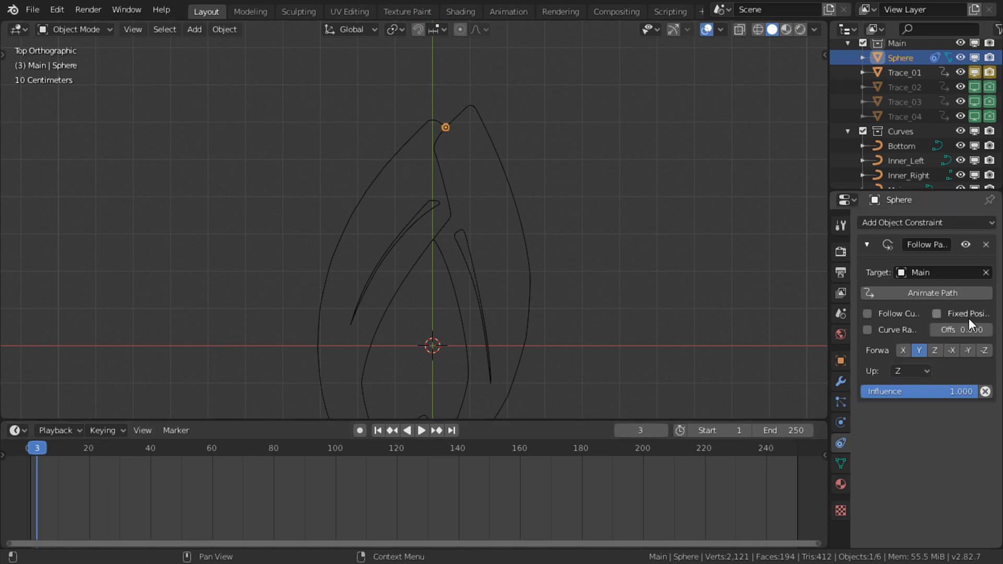
{"action": "key", "text": "i"}
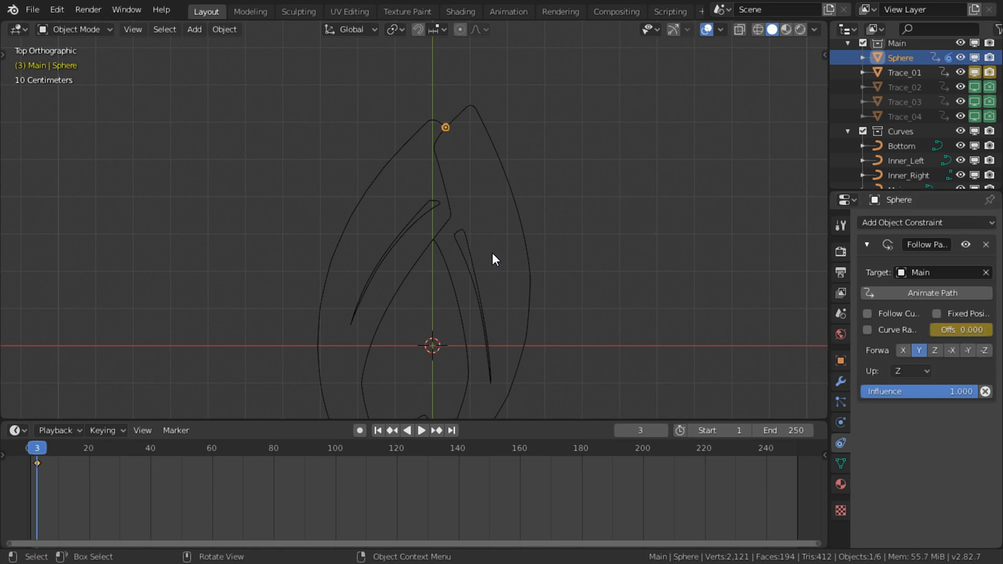
Step: Play the animation forward and stop at frame 77, where the main trace reaches the leaf's lower-left tip
{"action": "key", "text": "space"}
{"action": "middle_click_drag", "start_coordinate": [453, 331], "coordinate": [471, 179], "text": "shift"}
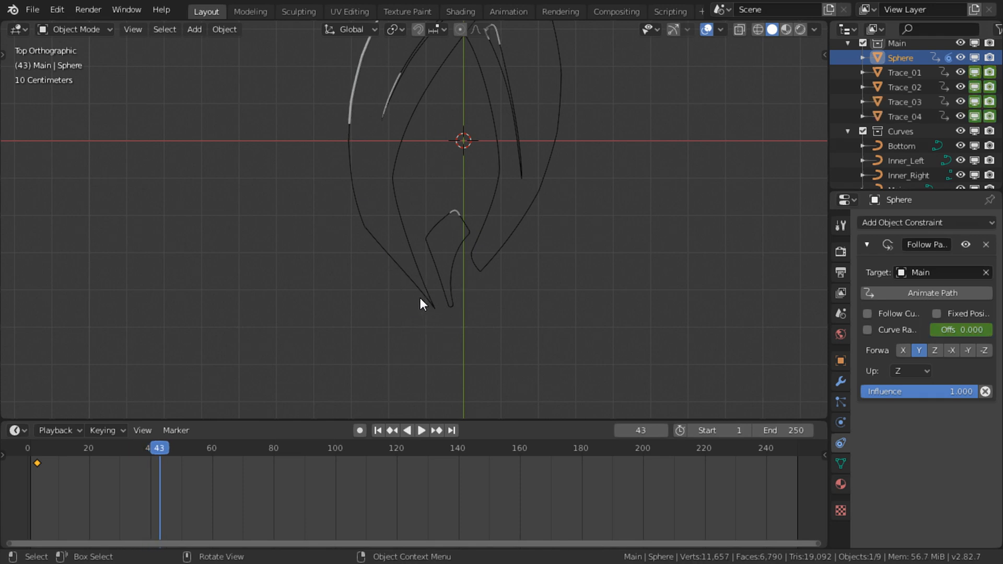
{"action": "key", "text": "space"}
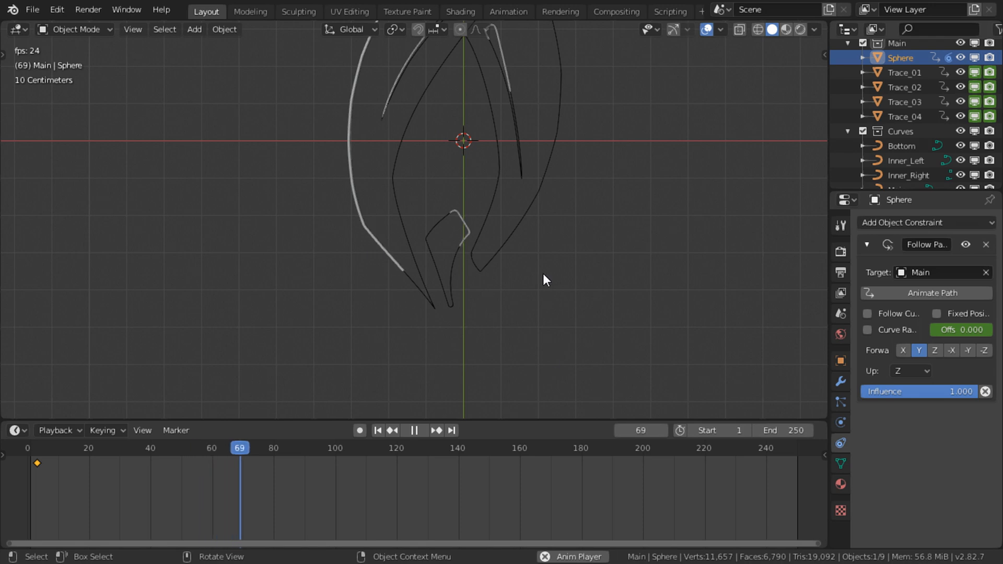
{"action": "key", "text": "space"}
{"action": "scroll", "coordinate": [524, 274], "scroll_direction": "up", "scroll_amount": 5, "text": "shift"}
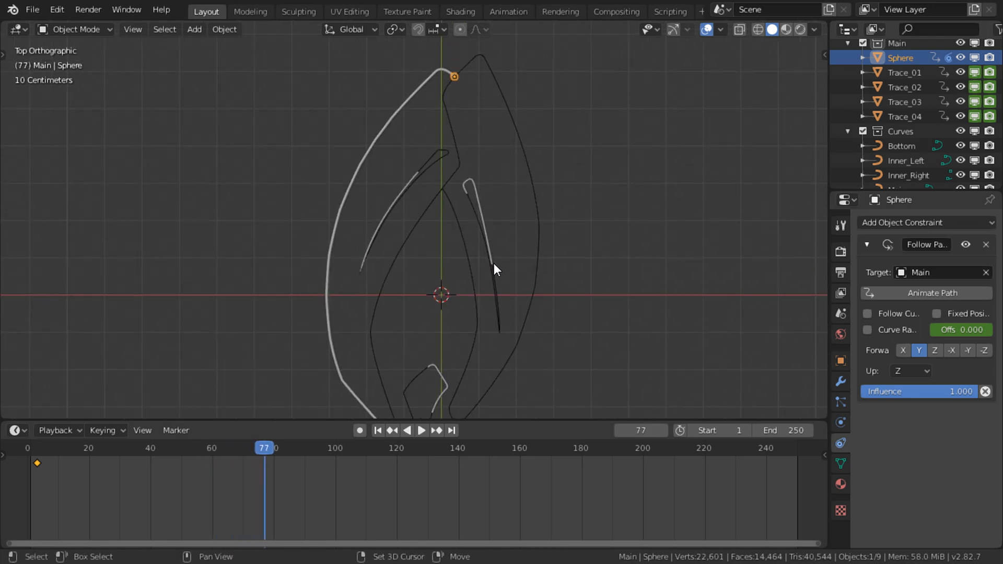
{"action": "middle_click_drag", "start_coordinate": [494, 263], "coordinate": [494, 288], "text": "shift"}
{"action": "middle_click_drag", "start_coordinate": [662, 326], "coordinate": [674, 240], "text": "shift"}
{"action": "scroll", "coordinate": [725, 264], "scroll_direction": "down", "scroll_amount": 2}
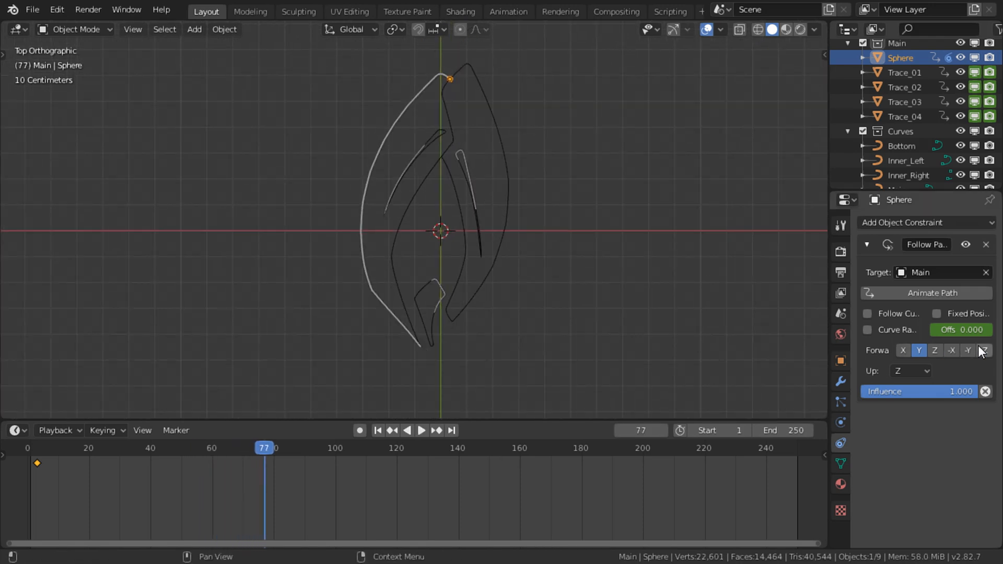
Step: At frame 77, set the sphere's Follow Path offset to -56.8 so it sits on the trace's end, and keyframe it
{"action": "mouse_move", "coordinate": [961, 329]}
{"action": "left_mouse_down"}
{"action": "mouse_move", "coordinate": [935, 330]}
{"action": "mouse_move", "coordinate": [957, 330]}
{"action": "left_mouse_up"}
{"action": "scroll", "coordinate": [579, 302], "scroll_direction": "up", "scroll_amount": 4}
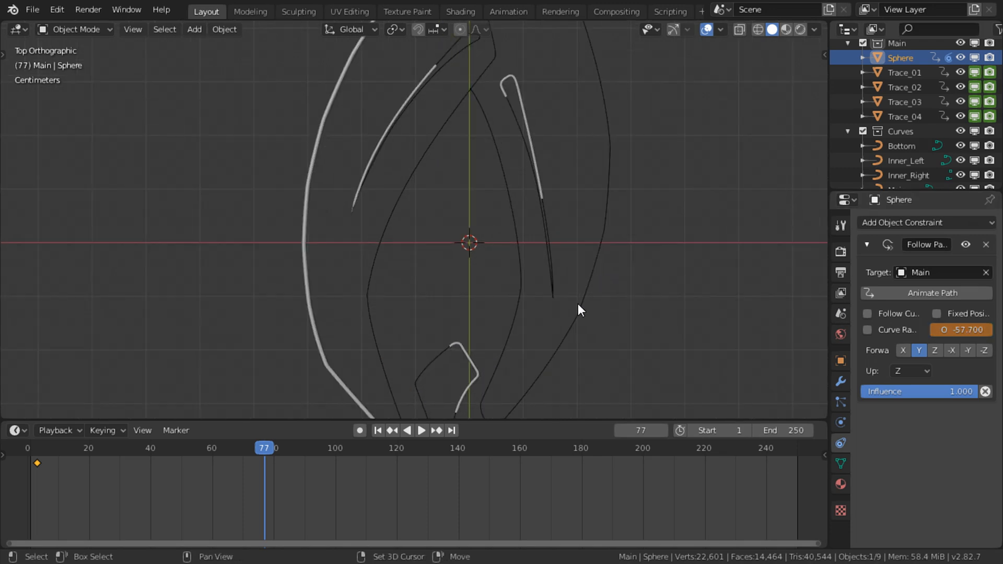
{"action": "middle_click_drag", "start_coordinate": [577, 302], "coordinate": [517, 84], "text": "shift"}
{"action": "scroll", "coordinate": [495, 204], "scroll_direction": "up", "scroll_amount": 5}
{"action": "middle_click_drag", "start_coordinate": [491, 230], "coordinate": [587, 149], "text": "shift"}
{"action": "left_click_drag", "start_coordinate": [942, 337], "coordinate": [943, 330]}
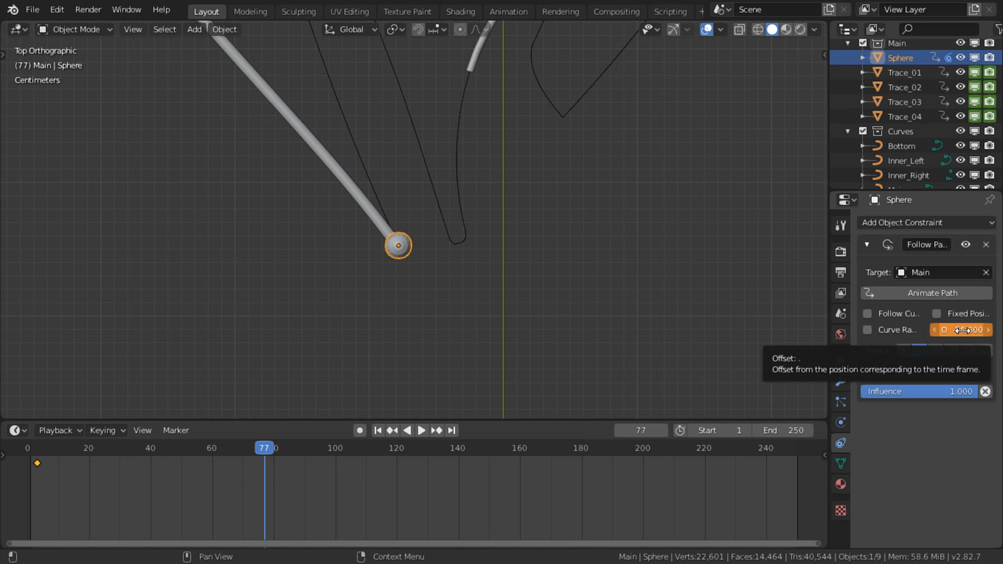
{"action": "key", "text": "i"}
Step: Advance to frame 127, where the trace rounds the leaf's upper-right tip, and keyframe the sphere's Follow Path offset at -111.9
{"action": "scroll", "coordinate": [520, 168], "scroll_direction": "down", "scroll_amount": 5}
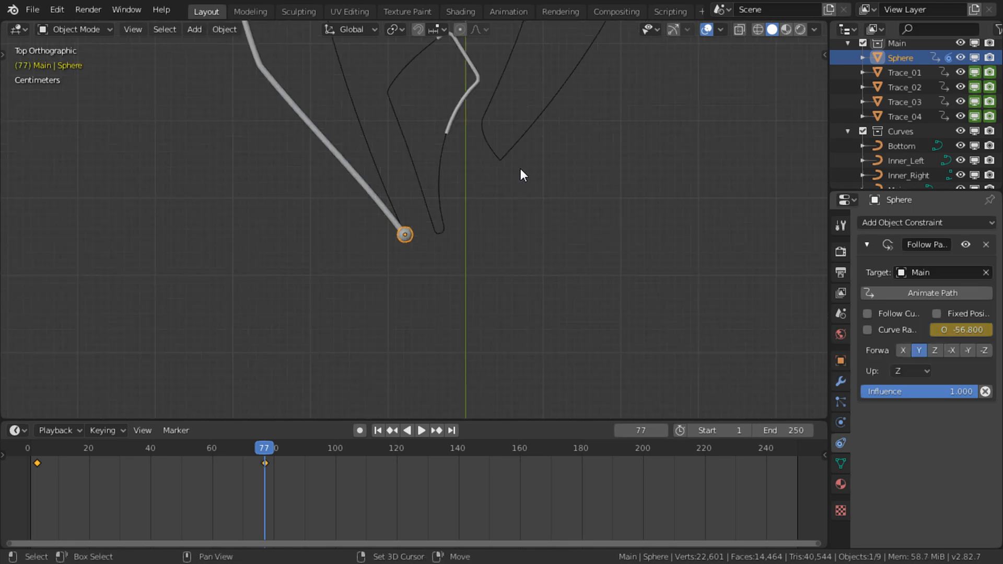
{"action": "middle_click_drag", "start_coordinate": [554, 149], "coordinate": [554, 179], "text": "shift"}
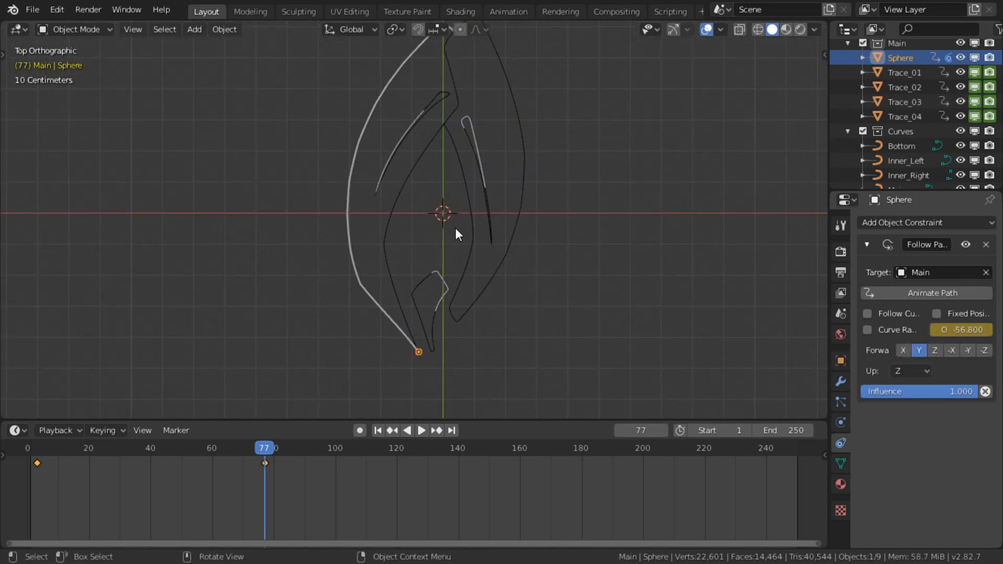
{"action": "key", "text": "space"}
{"action": "middle_click_drag", "start_coordinate": [498, 73], "coordinate": [474, 217], "text": "shift"}
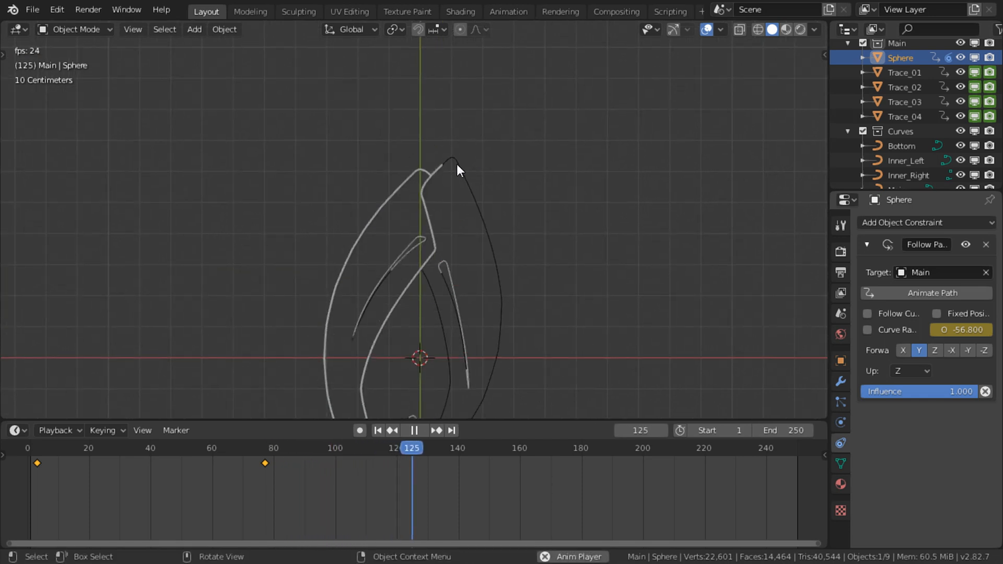
{"action": "key", "text": "space"}
{"action": "key", "text": "Left"}
{"action": "key", "text": "Left"}
{"action": "key", "text": "Left"}
{"action": "key", "text": "Right"}
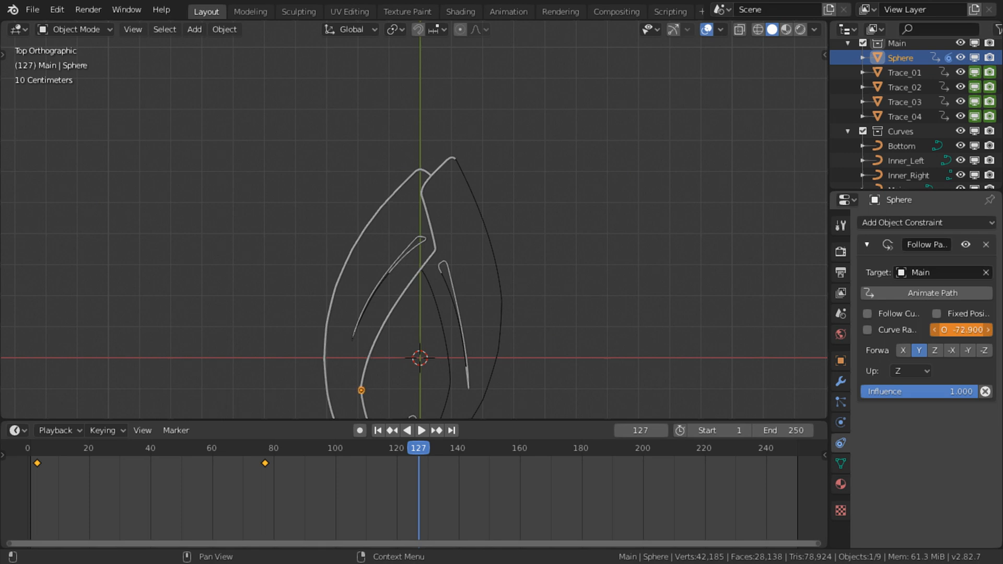
{"action": "left_click_drag", "start_coordinate": [943, 330], "coordinate": [900, 329]}
{"action": "key", "text": "i"}
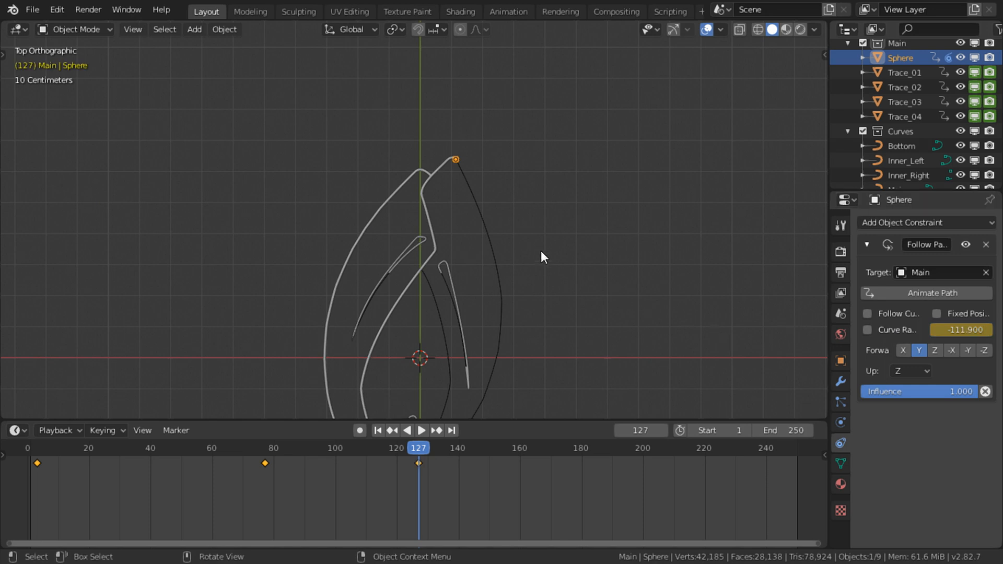
Step: Advance to frame 167, where the trace reaches the right leaf's lower corner, and keyframe the sphere's Follow Path offset at -159.5
{"action": "key", "text": "space"}
{"action": "middle_click_drag", "start_coordinate": [546, 347], "coordinate": [548, 110], "text": "shift"}
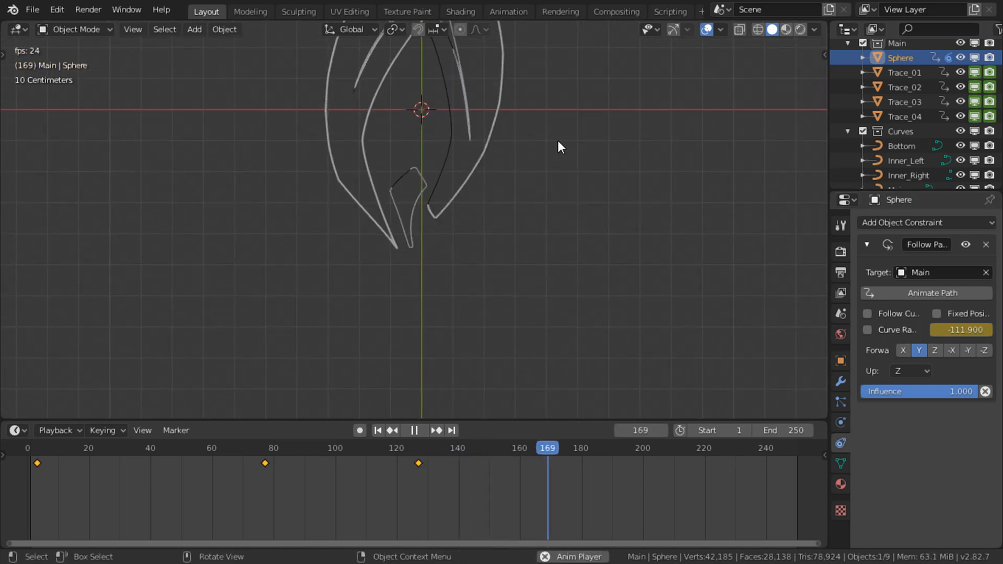
{"action": "key", "text": "space"}
{"action": "key", "text": "Left"}
{"action": "key", "text": "Left"}
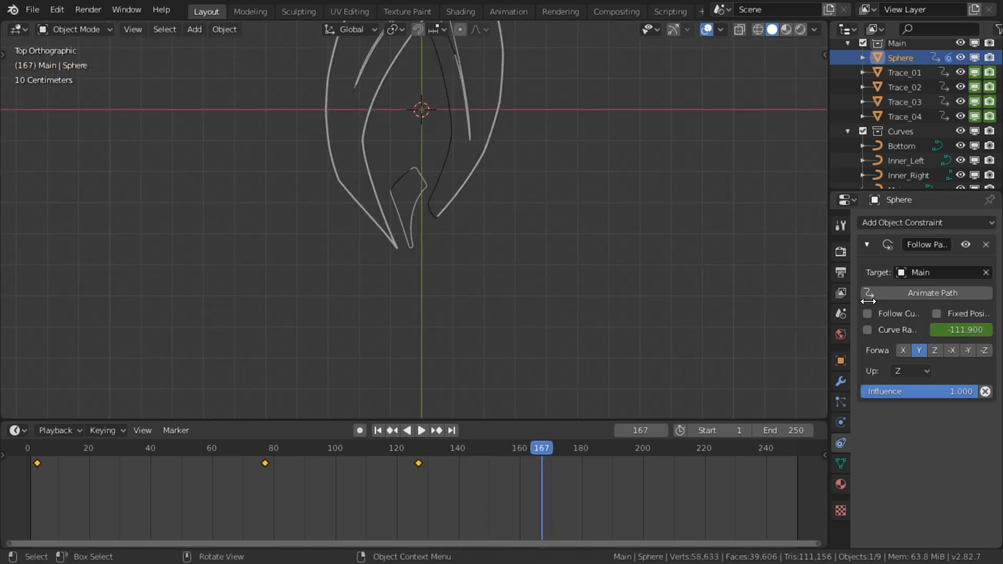
{"action": "left_click_drag", "start_coordinate": [953, 330], "coordinate": [881, 330]}
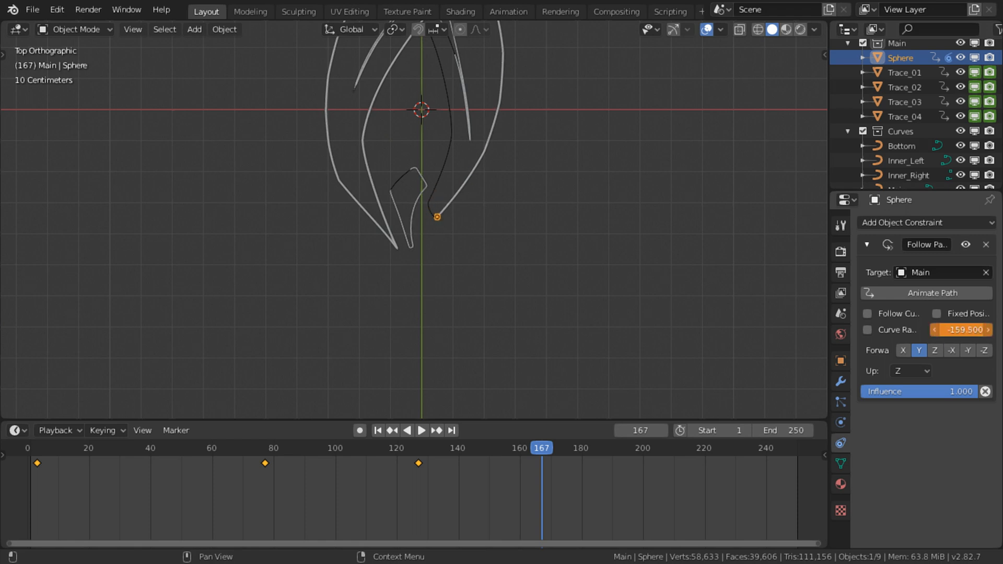
{"action": "key", "text": "i"}
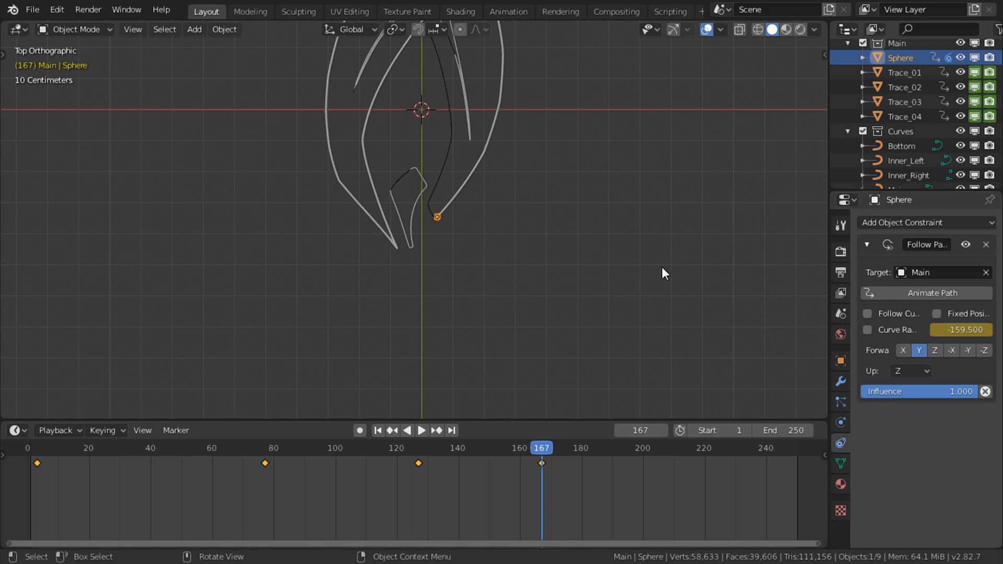
Step: Advance to frame 190, where the main outline closes, and keyframe the sphere's Follow Path offset at -189.7
{"action": "middle_click_drag", "start_coordinate": [627, 255], "coordinate": [627, 349], "text": "shift"}
{"action": "key", "text": "space"}
{"action": "key", "text": "space"}
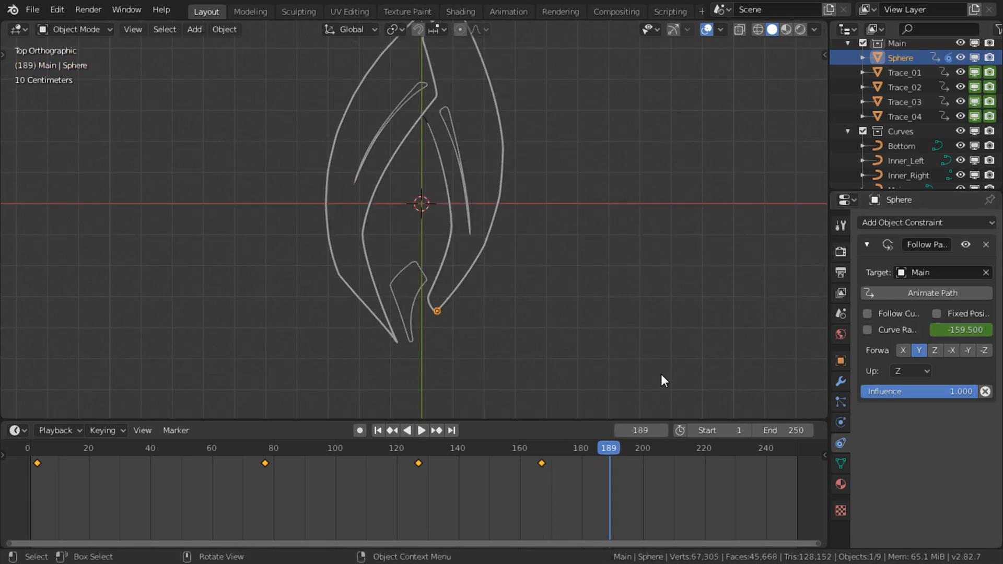
{"action": "key", "text": "Left"}
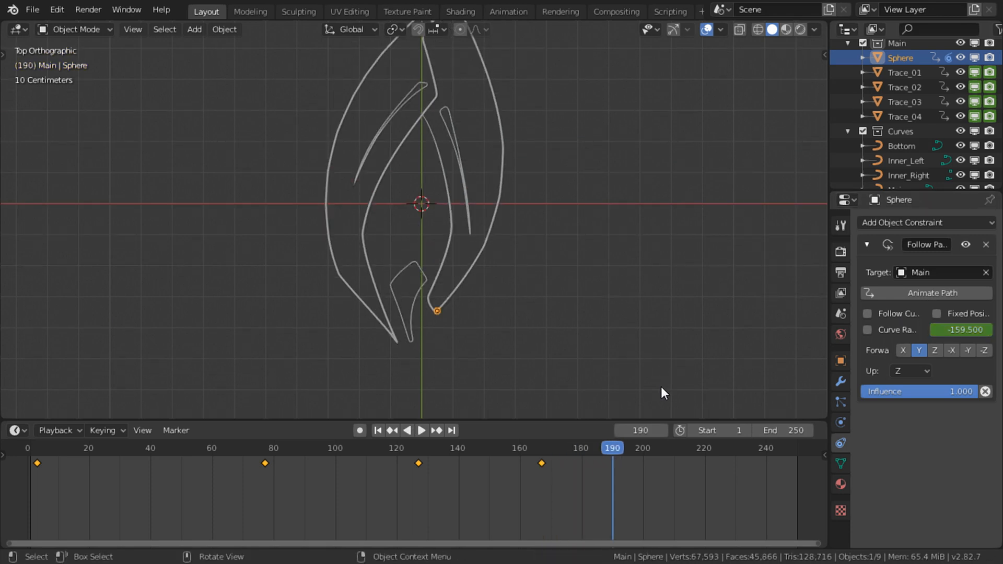
{"action": "left_click_drag", "start_coordinate": [956, 330], "coordinate": [918, 330]}
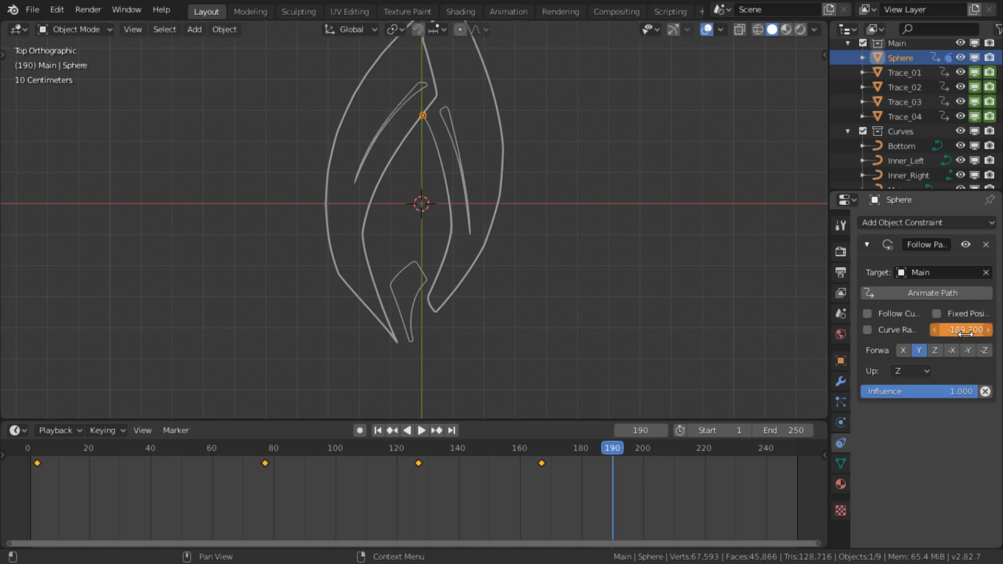
{"action": "key", "text": "i"}
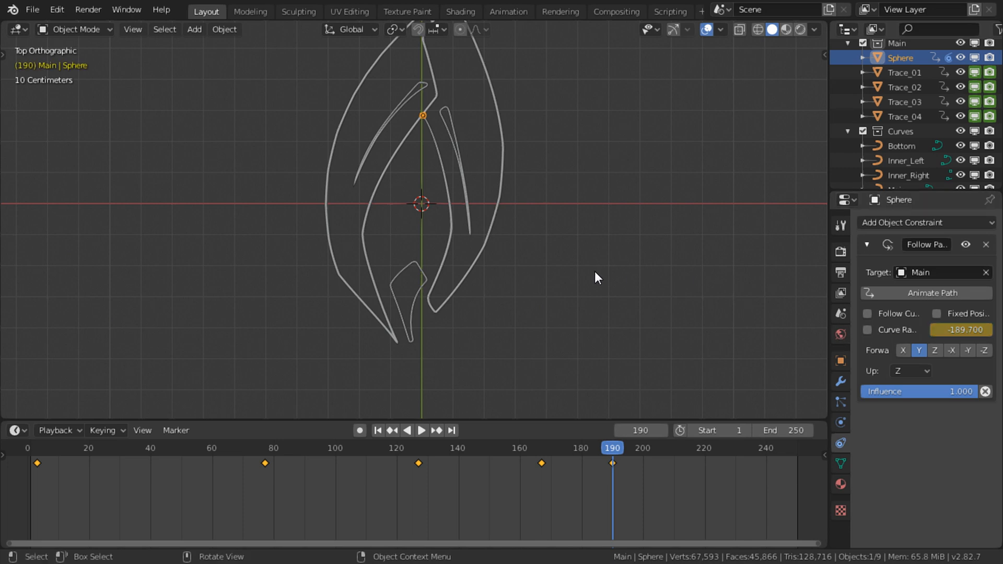
Step: Play the animation from frame 1 to check how closely the sphere follows the trace's tip, then return to the start
{"action": "key", "text": "shift+Left"}
{"action": "middle_click_drag", "start_coordinate": [545, 238], "coordinate": [559, 301], "text": "shift"}
{"action": "key", "text": "space"}
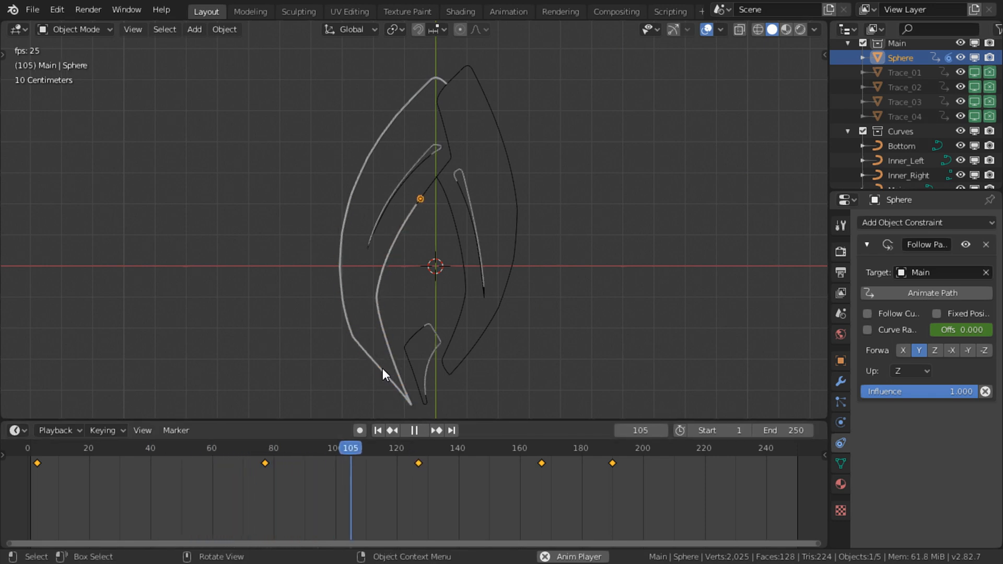
{"action": "key", "text": "space"}
{"action": "key", "text": "shift+Left"}
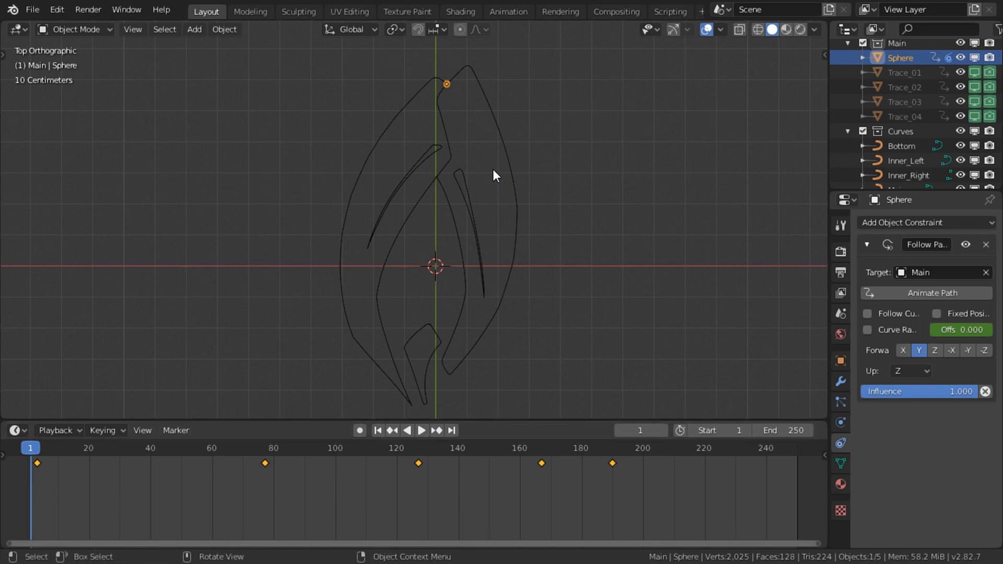
Step: Set the sphere's offset keyframes to Linear interpolation and replay the animation to check its motion along the trace
{"action": "right_click", "coordinate": [343, 479]}
{"action": "mouse_move", "coordinate": [312, 455]}
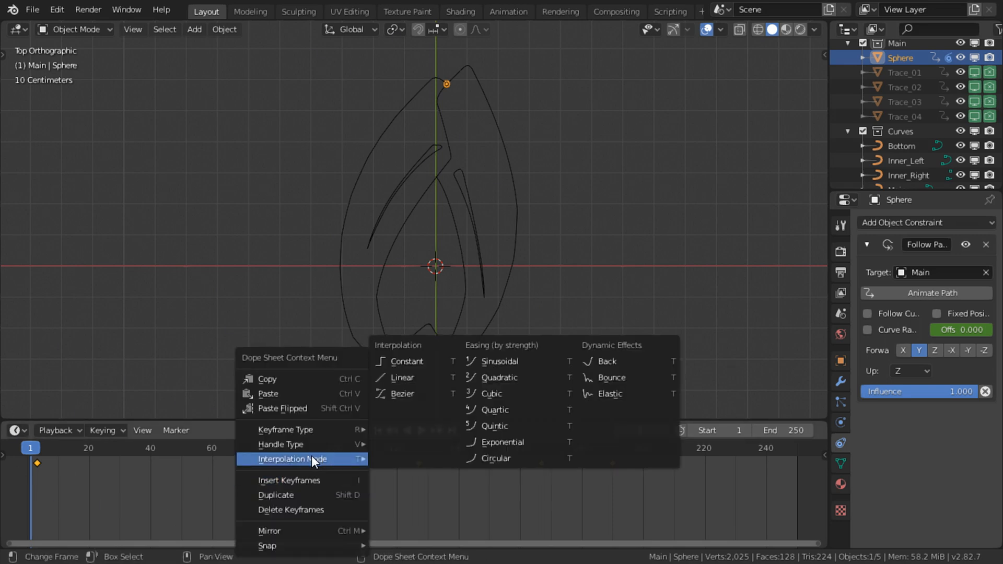
{"action": "left_click", "coordinate": [398, 378]}
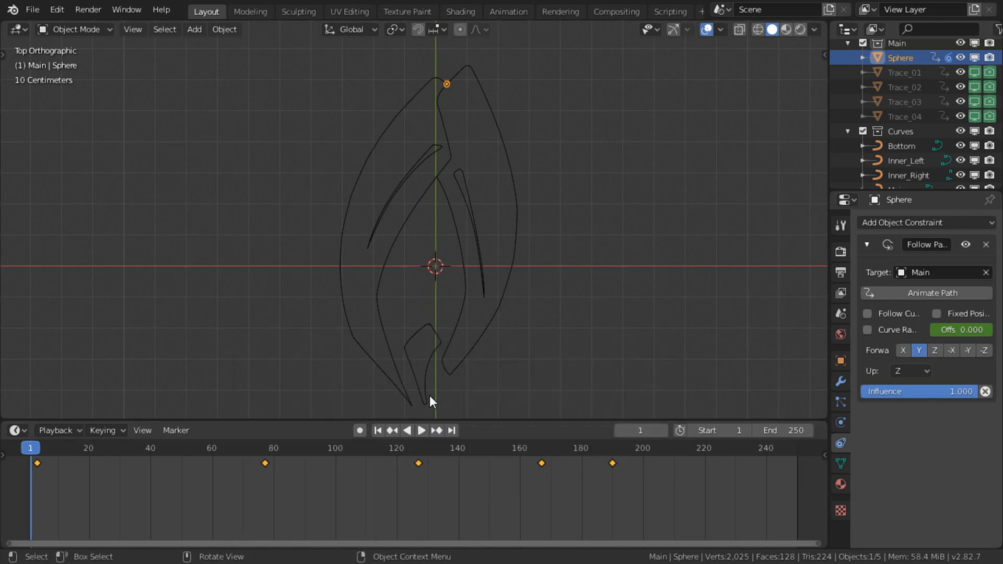
{"action": "left_click", "coordinate": [421, 432]}
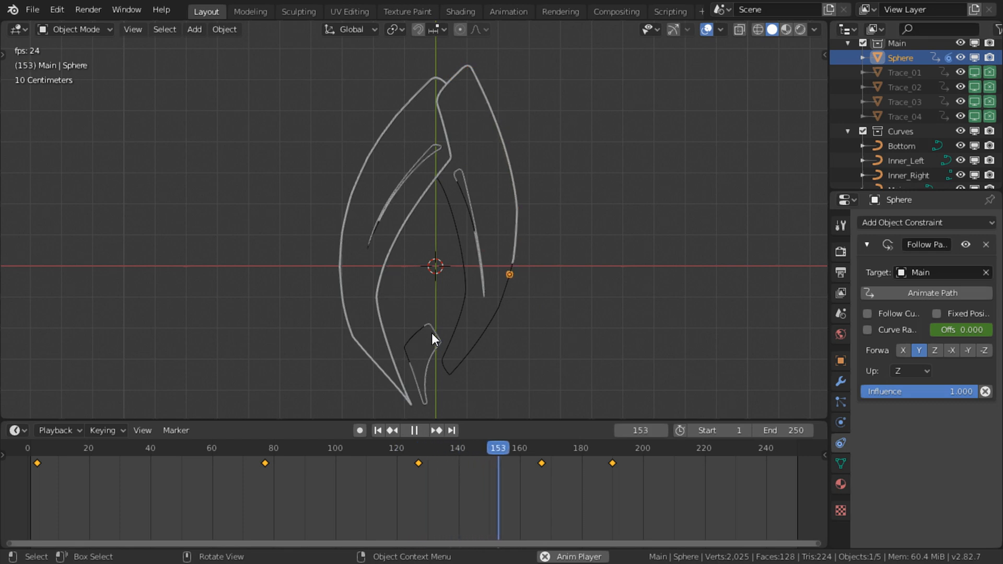
{"action": "key", "text": "space"}
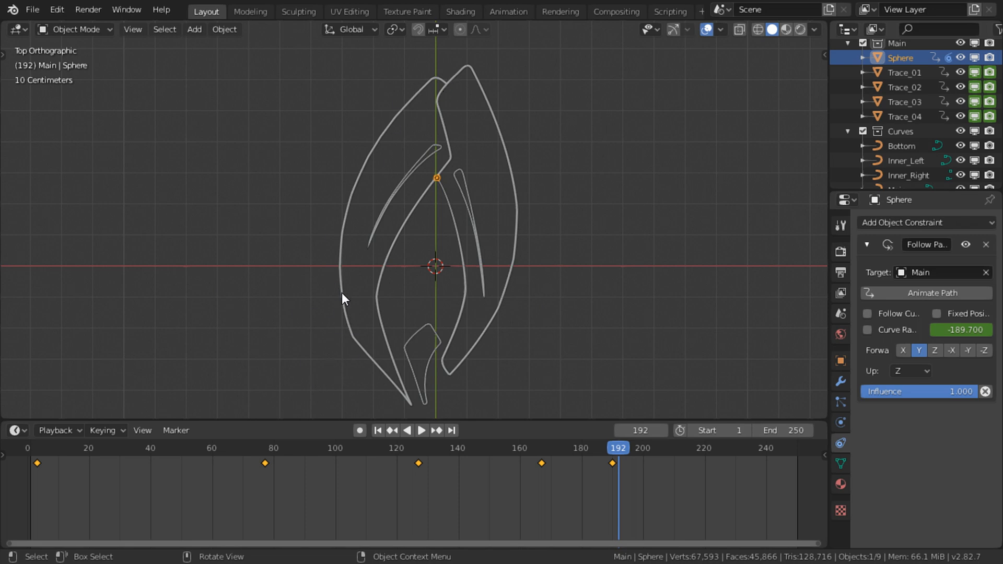
Step: Add a sphere-shaped empty at the world origin with a radius of 0.05 m
{"action": "scroll", "coordinate": [341, 298], "scroll_direction": "down", "scroll_amount": 1}
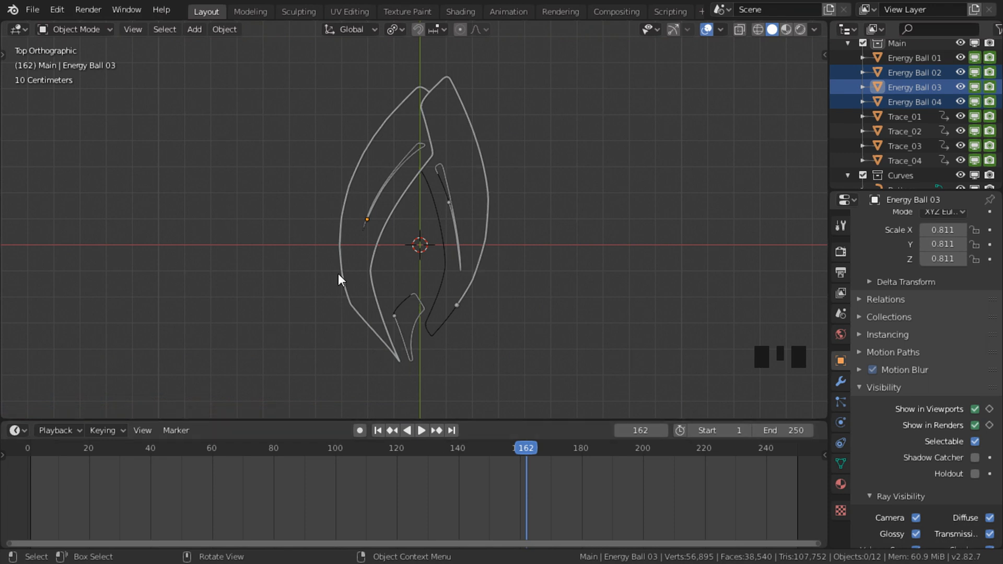
{"action": "left_click", "coordinate": [195, 33]}
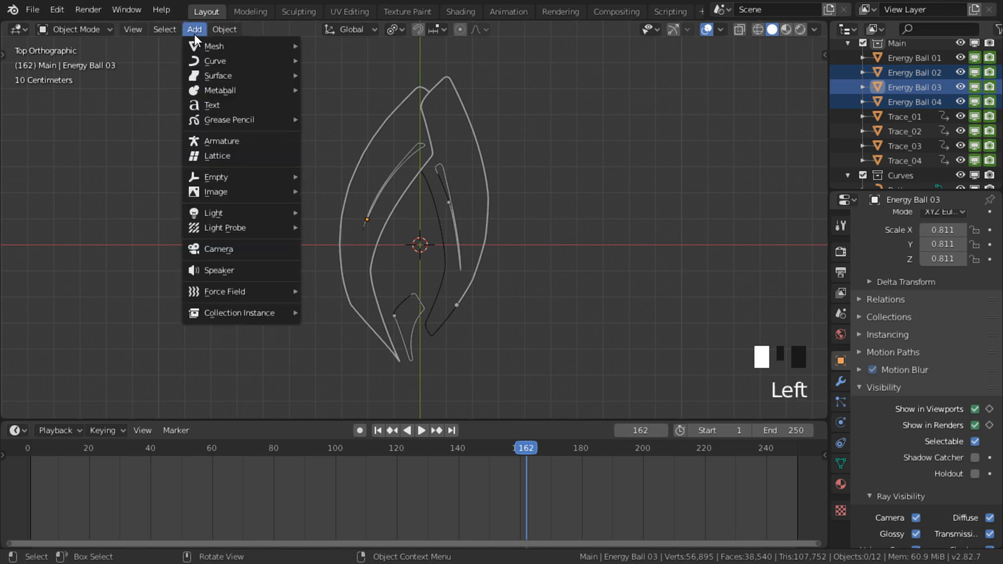
{"action": "mouse_move", "coordinate": [234, 177]}
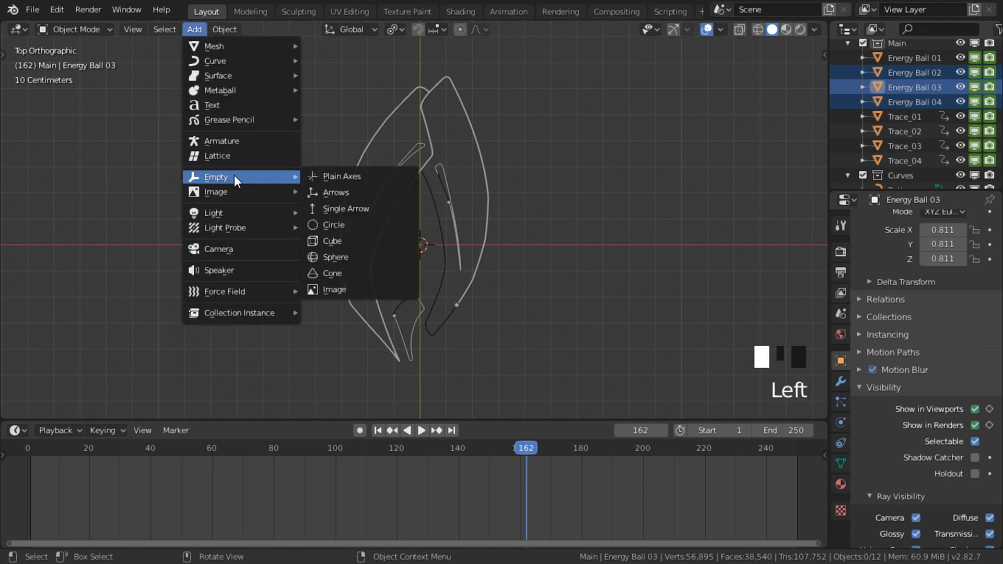
{"action": "left_click", "coordinate": [353, 257]}
{"action": "left_click", "coordinate": [167, 295]}
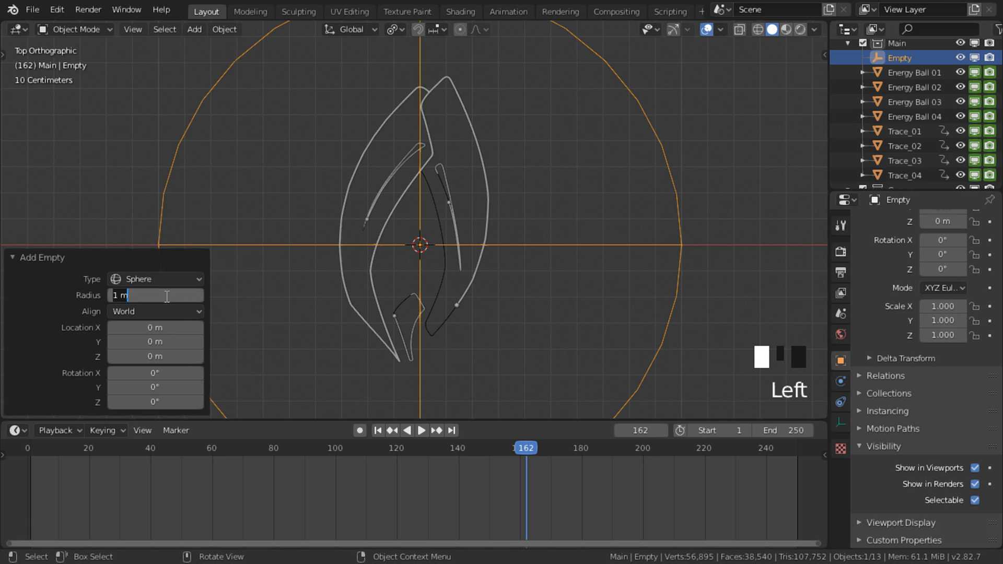
{"action": "type", "text": "0.05"}
{"action": "key", "text": "Return"}
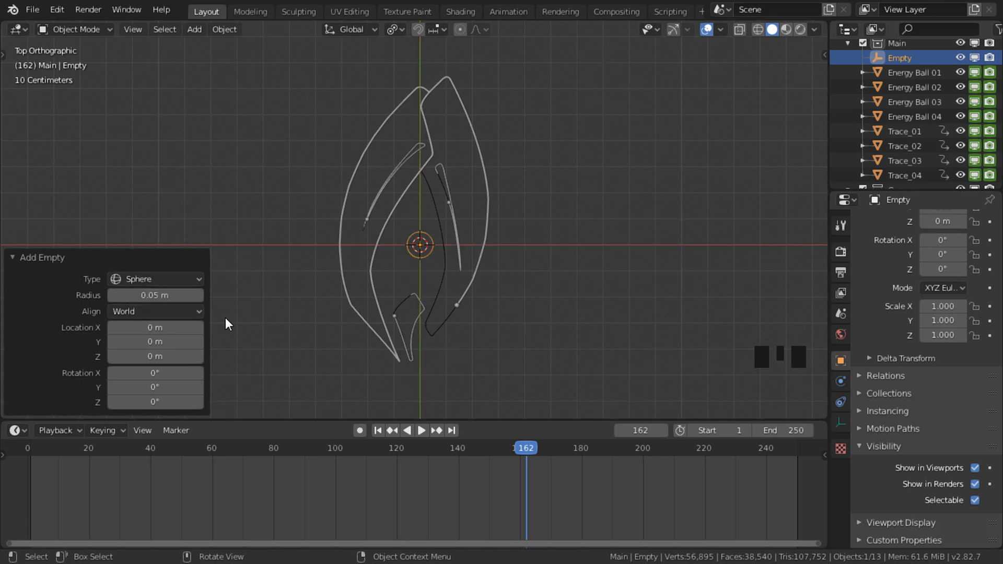
Step: Apply all transforms to the empty and rename it Waves
{"action": "left_click", "coordinate": [220, 29]}
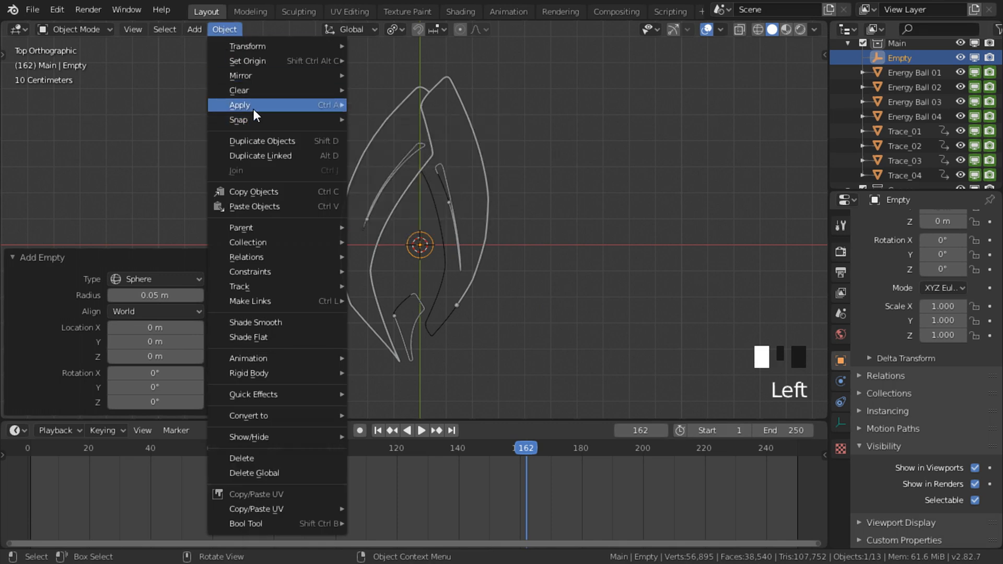
{"action": "mouse_move", "coordinate": [252, 109]}
{"action": "left_click", "coordinate": [400, 149]}
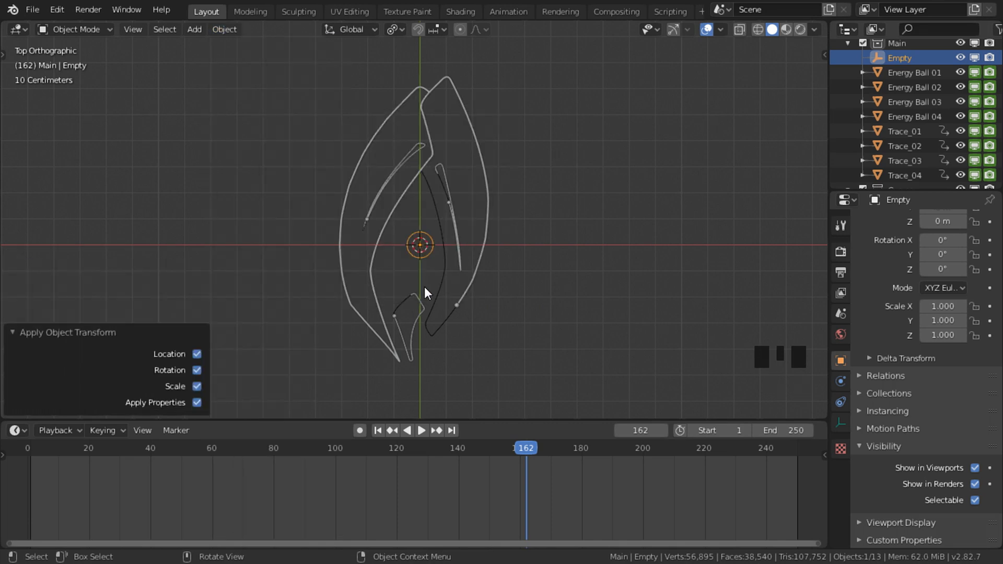
{"action": "key", "text": "F2"}
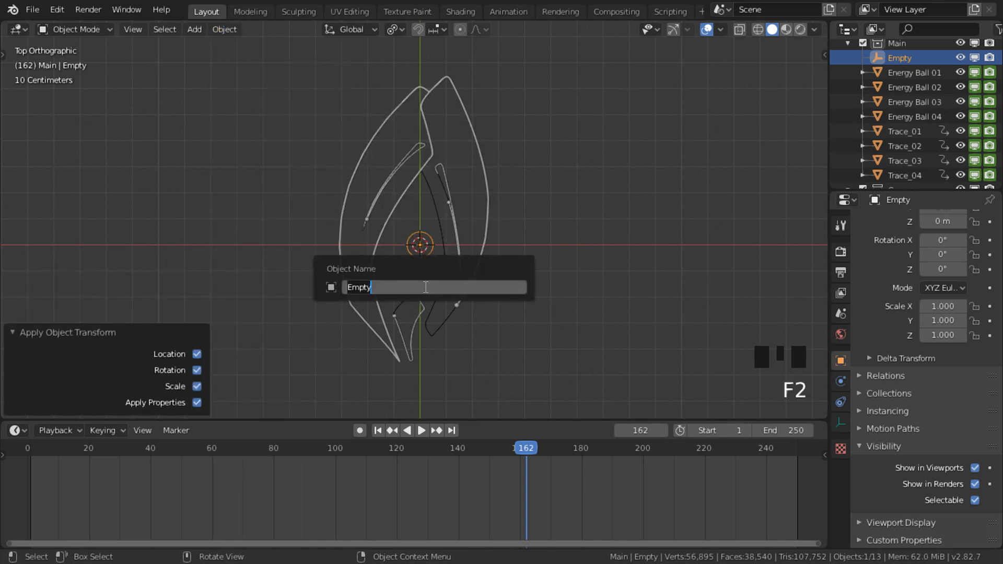
{"action": "type", "text": "Waves"}
{"action": "key", "text": "Return"}
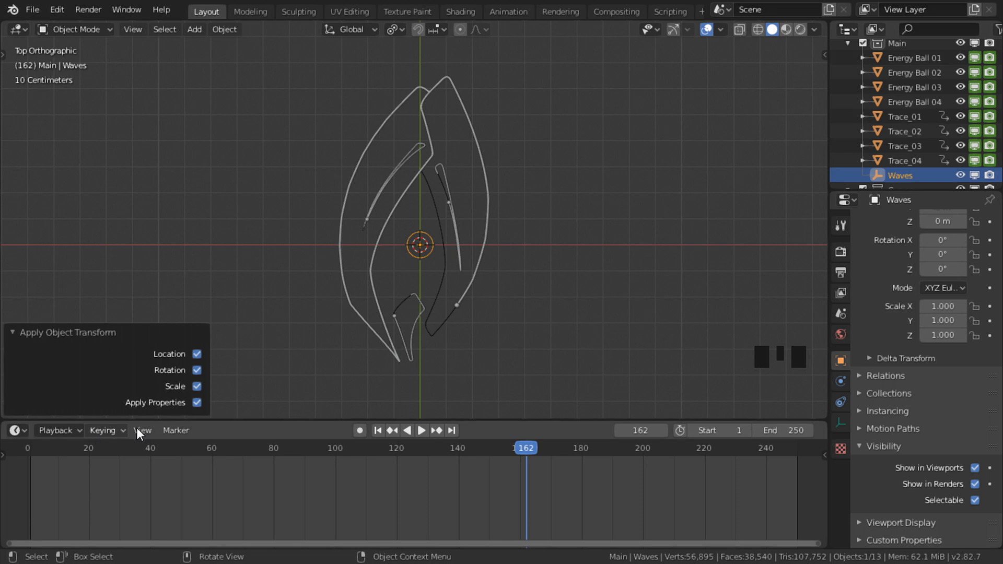
Step: Insert a location keyframe on the Waves empty and move it to frame 1
{"action": "key", "text": "n"}
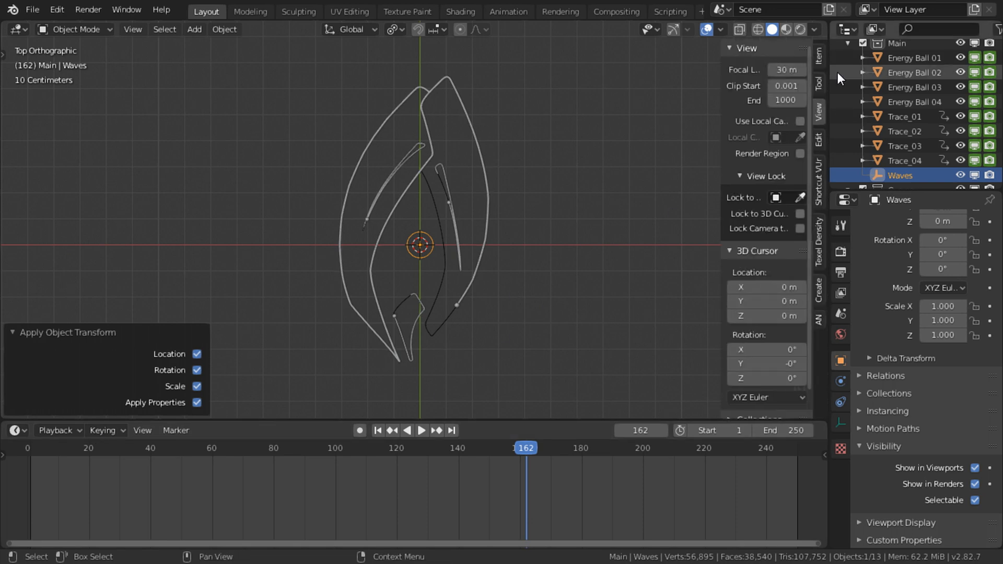
{"action": "left_click", "coordinate": [821, 49]}
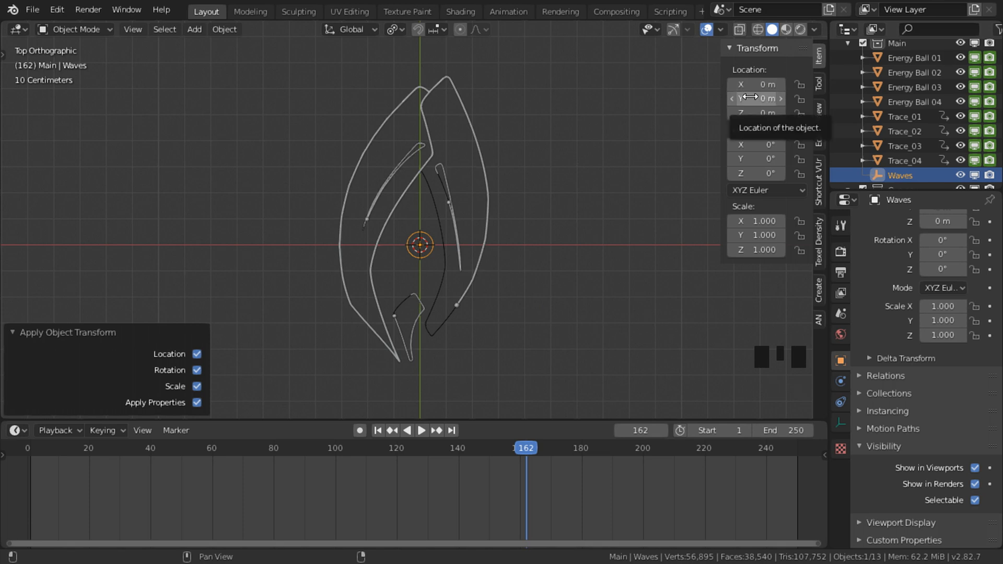
{"action": "key", "text": "i"}
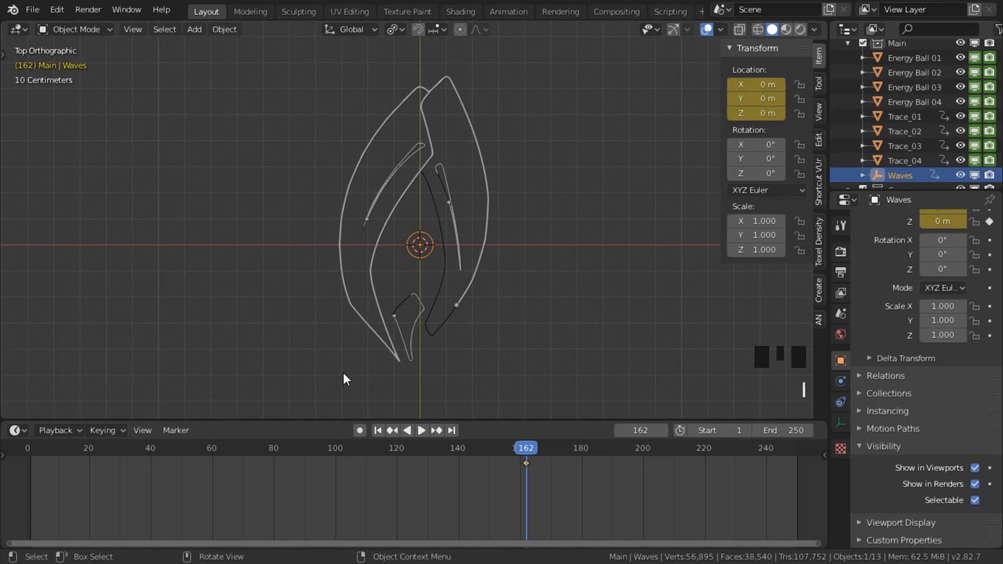
{"action": "left_click_drag", "start_coordinate": [527, 463], "coordinate": [31, 516]}
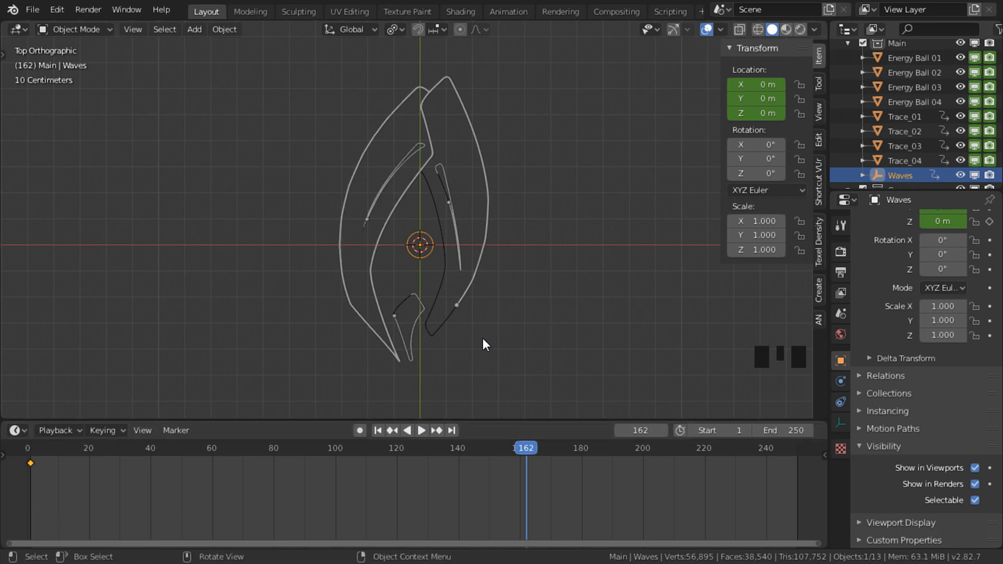
Step: Switch the timeline area to the Graph Editor and add a Noise modifier to the Waves empty's X Location curve
{"action": "left_click", "coordinate": [17, 427]}
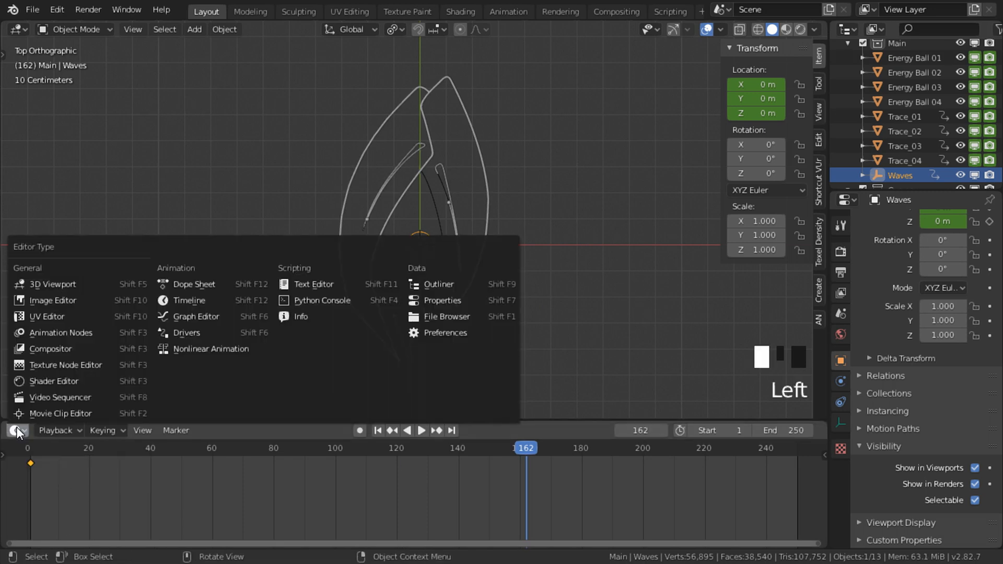
{"action": "left_click", "coordinate": [203, 315]}
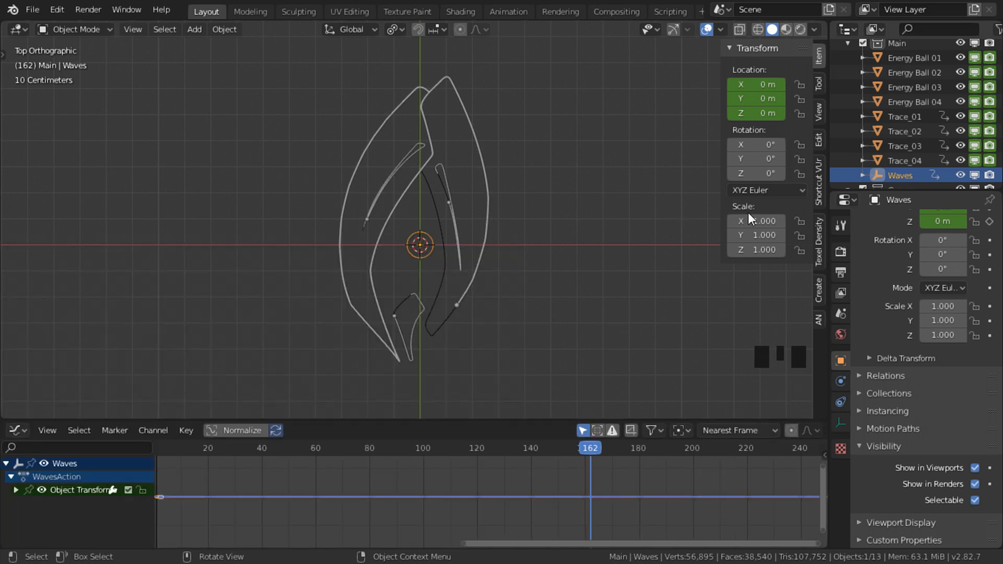
{"action": "key", "text": "n"}
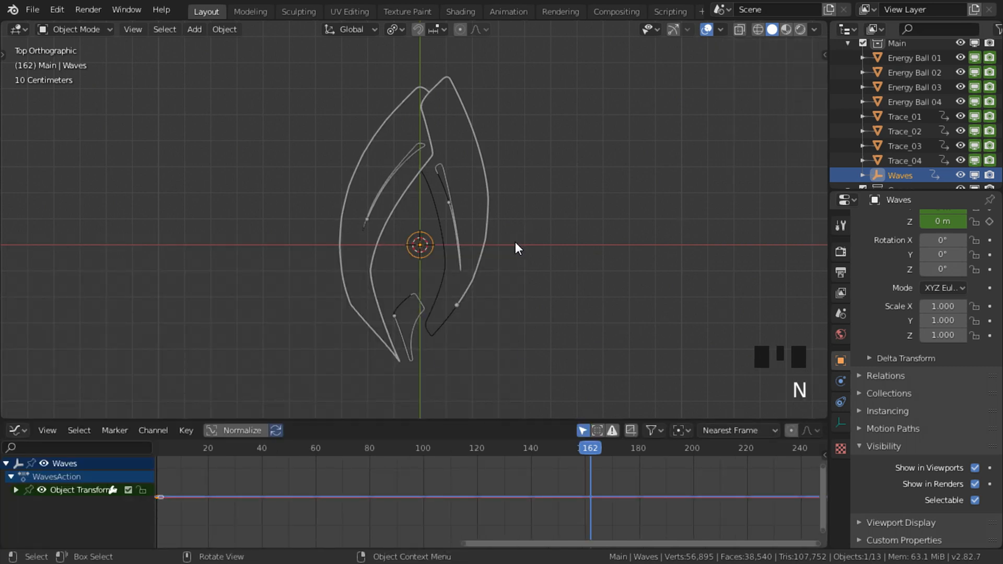
{"action": "left_click", "coordinate": [16, 490]}
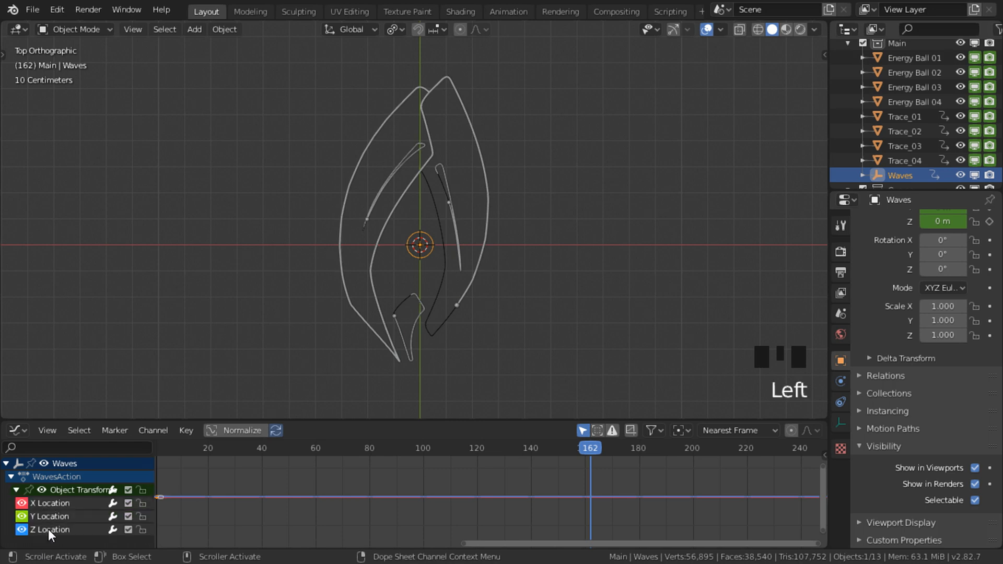
{"action": "left_click", "coordinate": [49, 508]}
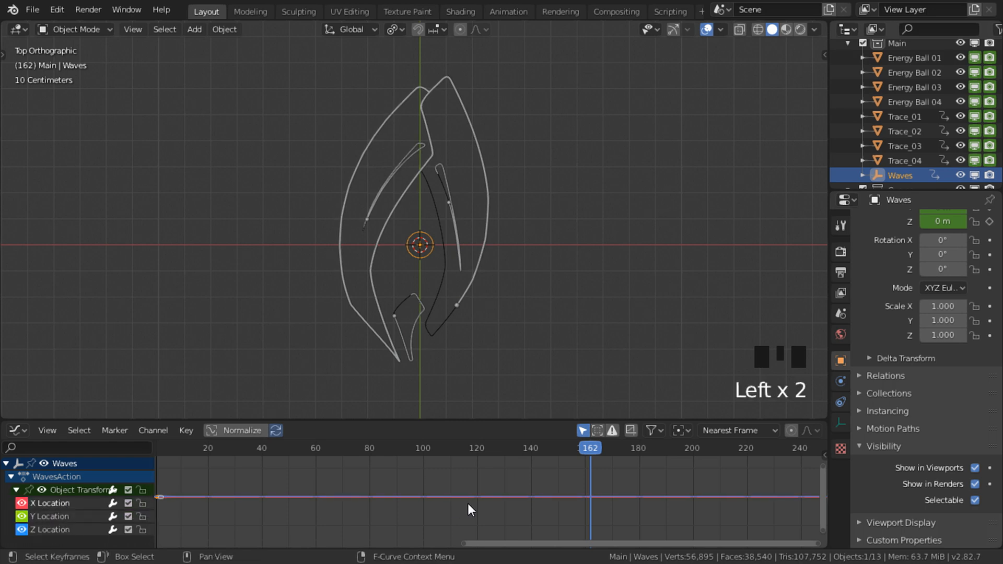
{"action": "key", "text": "n"}
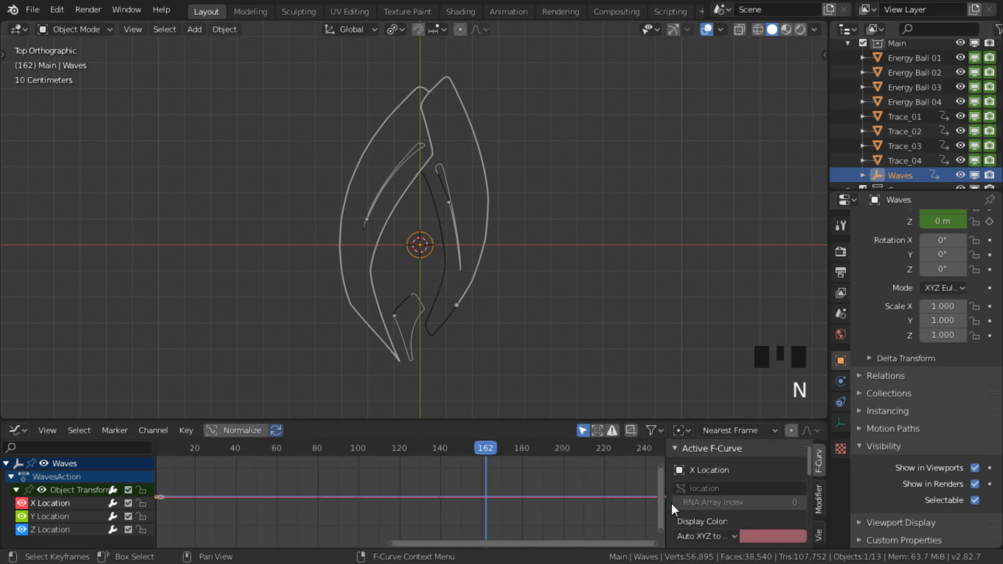
{"action": "left_click", "coordinate": [820, 502]}
{"action": "left_click", "coordinate": [718, 469]}
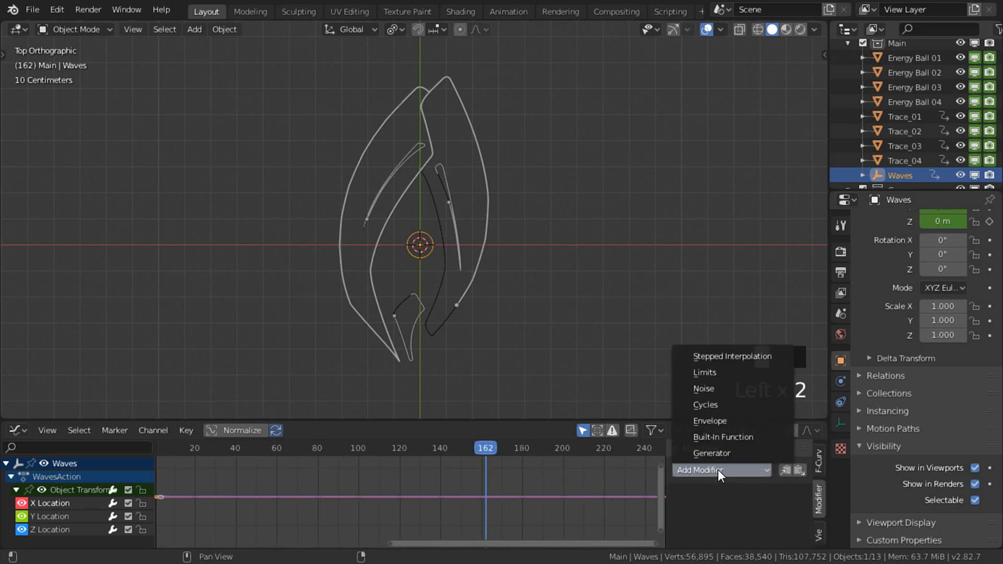
{"action": "left_click", "coordinate": [713, 387]}
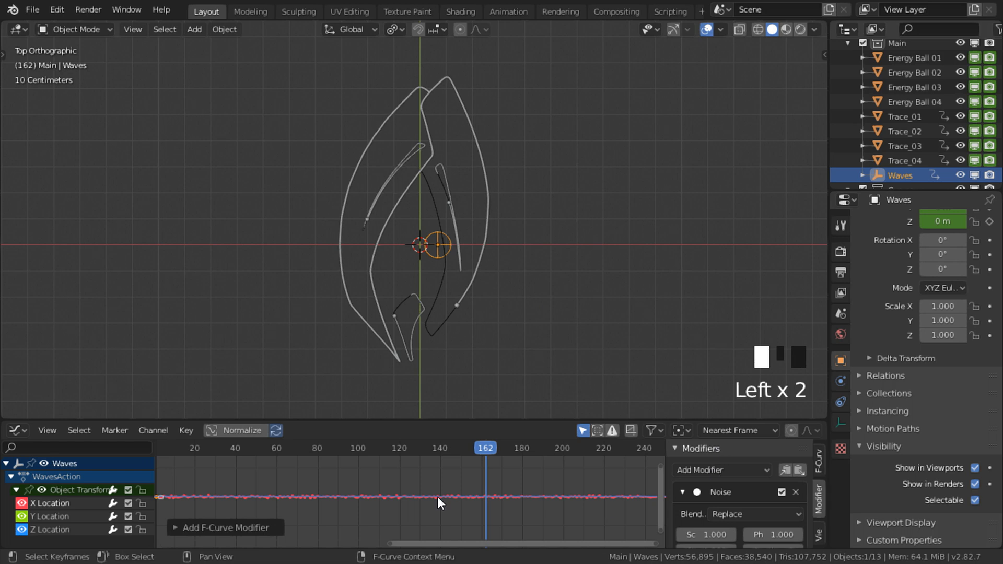
Step: Set the Noise modifier's strength to 0.4
{"action": "scroll", "coordinate": [738, 512], "scroll_direction": "down", "scroll_amount": 2}
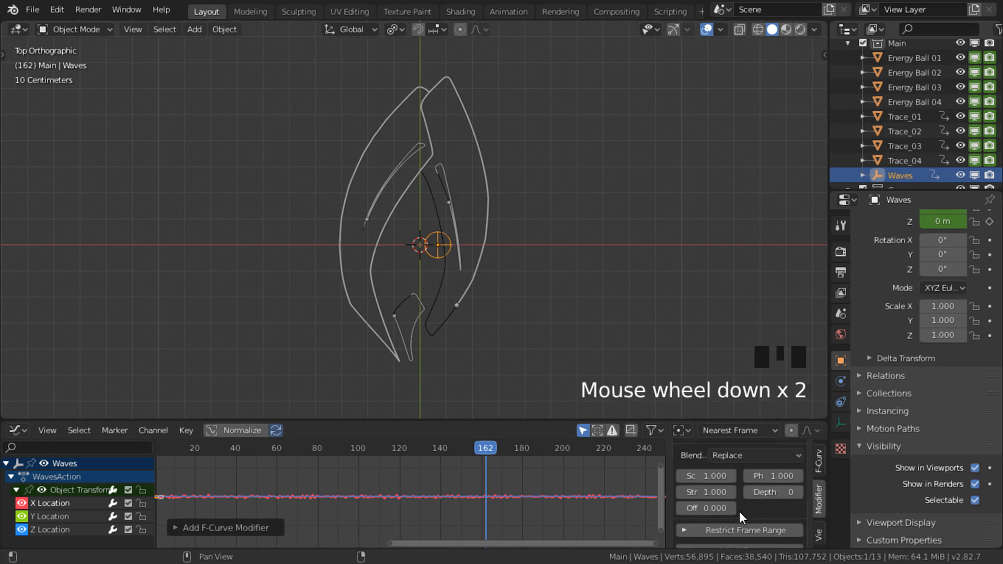
{"action": "left_click", "coordinate": [707, 493]}
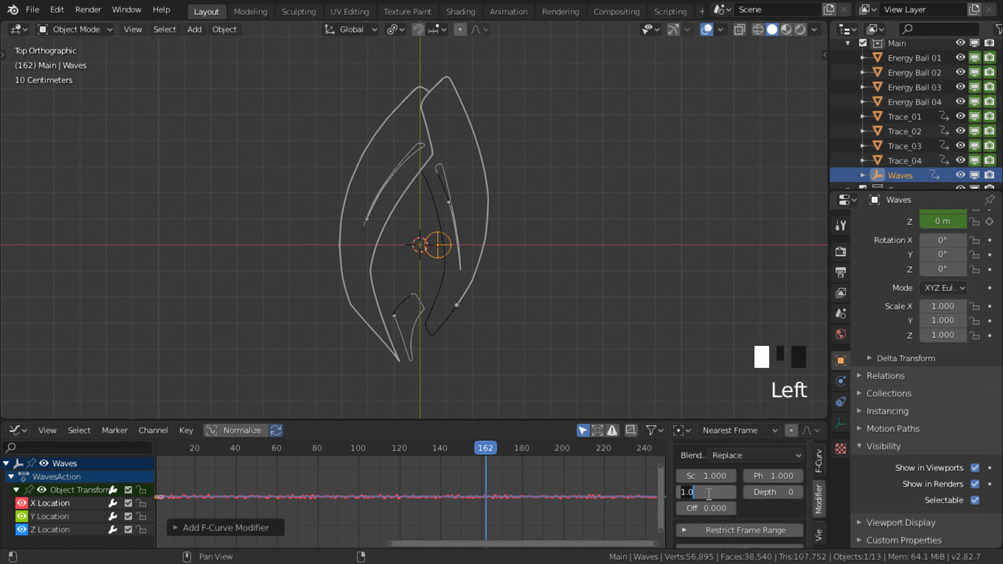
{"action": "type", "text": "0.4"}
{"action": "key", "text": "Return"}
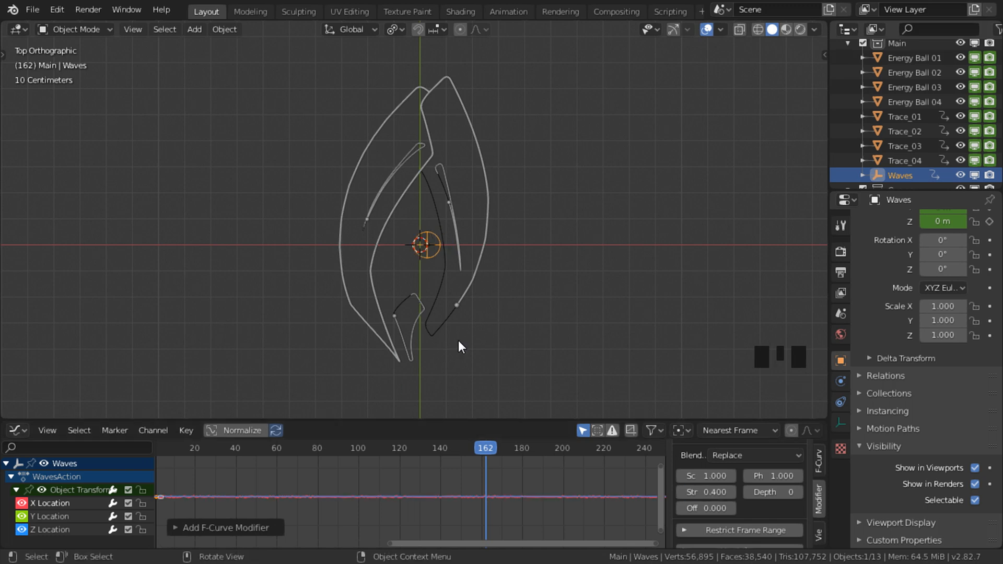
Step: Play the animation to check the noise-driven motion of the Waves empty, then stop playback
{"action": "key", "text": "space"}
{"action": "key", "text": "shift+alt+z"}
{"action": "key", "text": "shift+alt+z"}
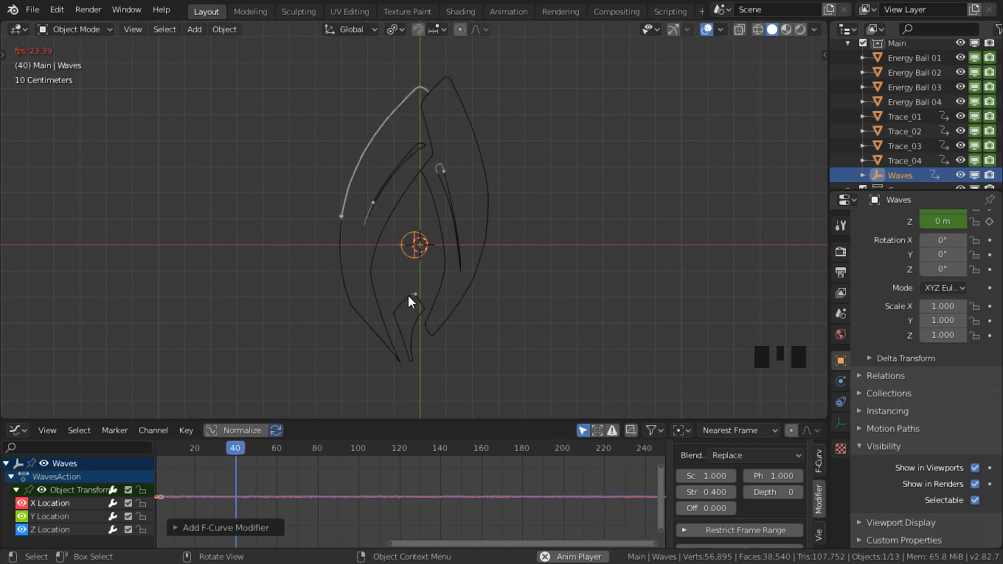
{"action": "key", "text": "space"}
Step: Hide the Graph Editor's sidebar and switch that area back to the Timeline
{"action": "key", "text": "n"}
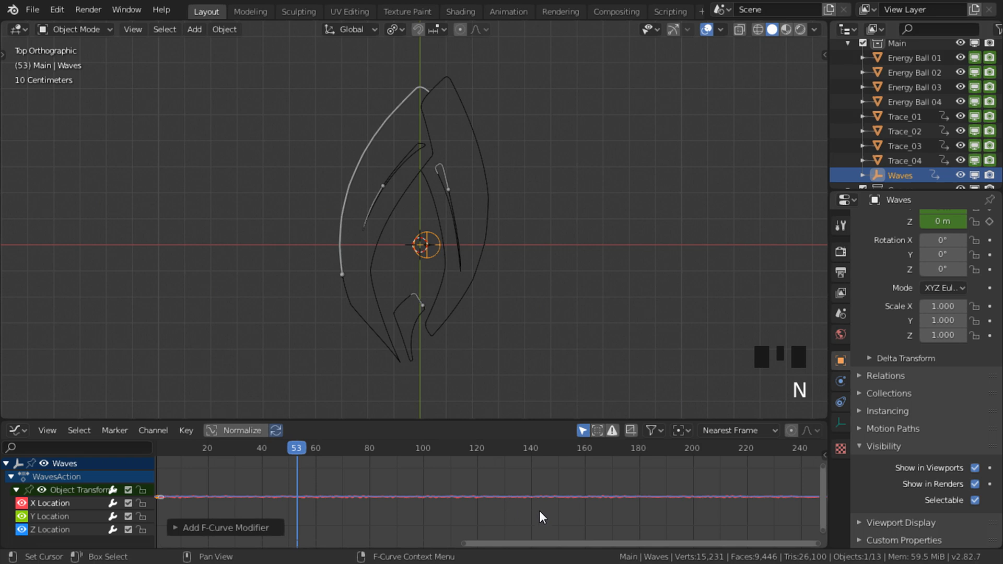
{"action": "left_click", "coordinate": [18, 430]}
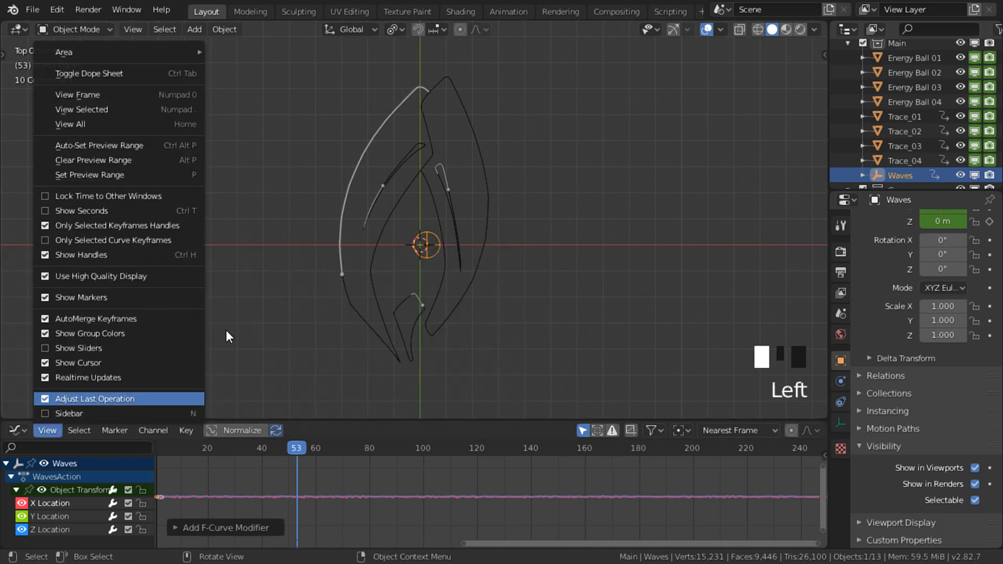
{"action": "left_click", "coordinate": [18, 430]}
{"action": "left_click", "coordinate": [187, 300]}
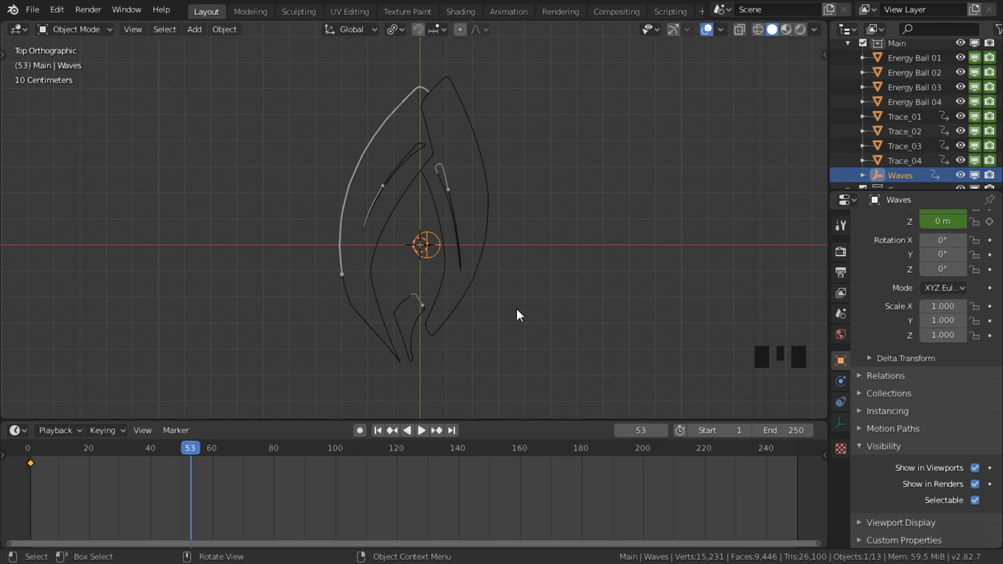
Step: Add a Displace modifier with a strength of 0.007 to Trace_01, below its Array and Curve modifiers
{"action": "left_click", "coordinate": [349, 174]}
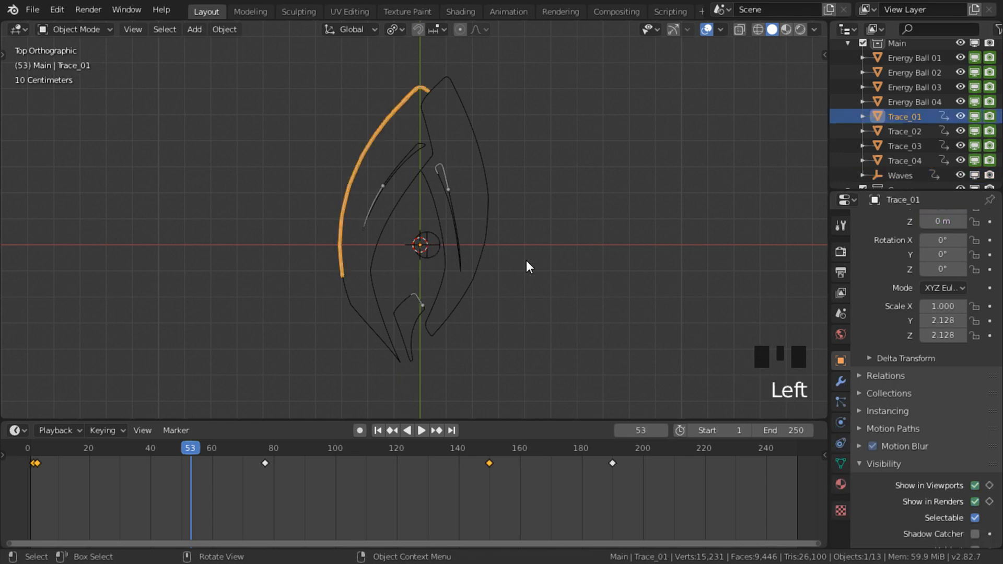
{"action": "left_click", "coordinate": [840, 383]}
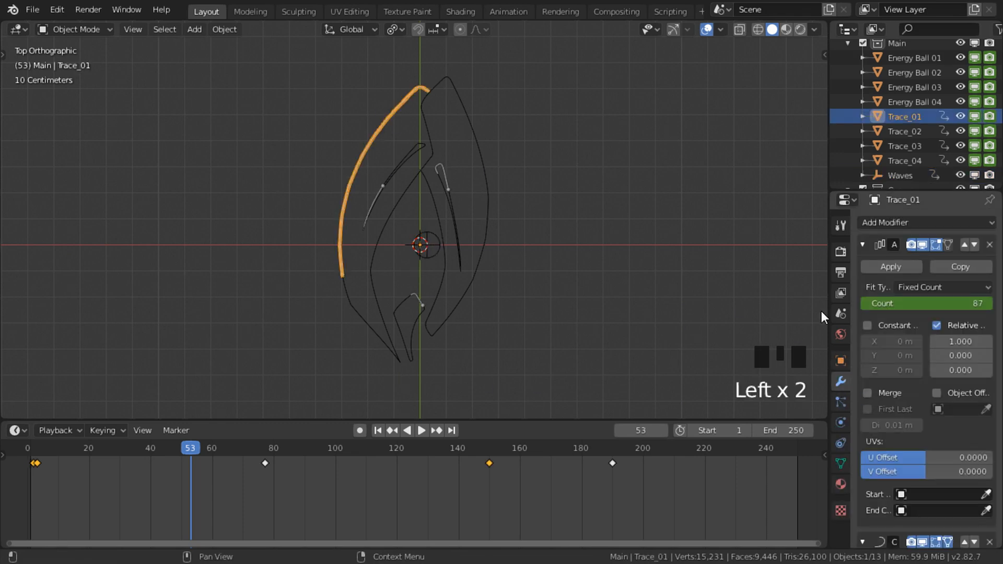
{"action": "left_click", "coordinate": [861, 244]}
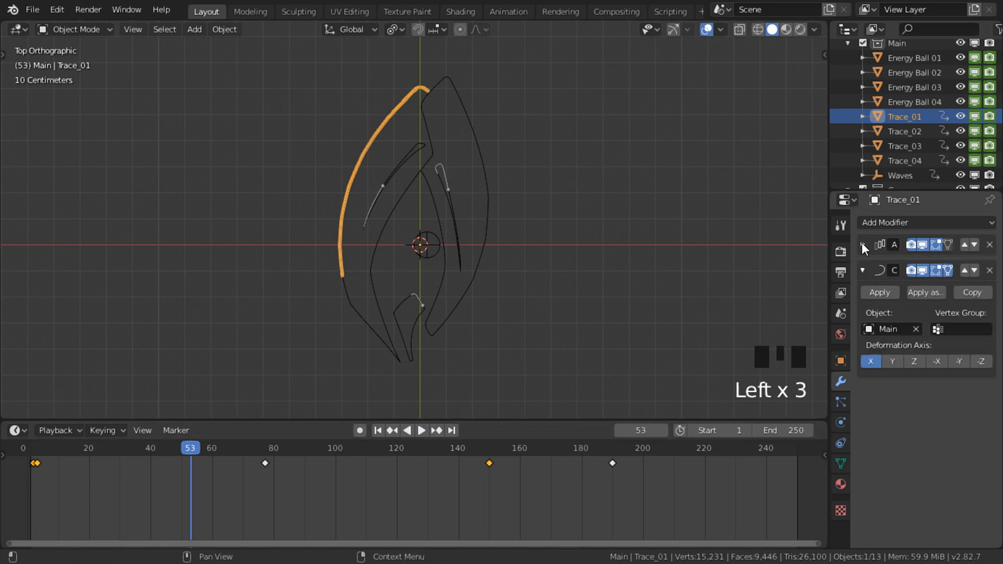
{"action": "left_click", "coordinate": [861, 271]}
{"action": "left_click", "coordinate": [911, 222]}
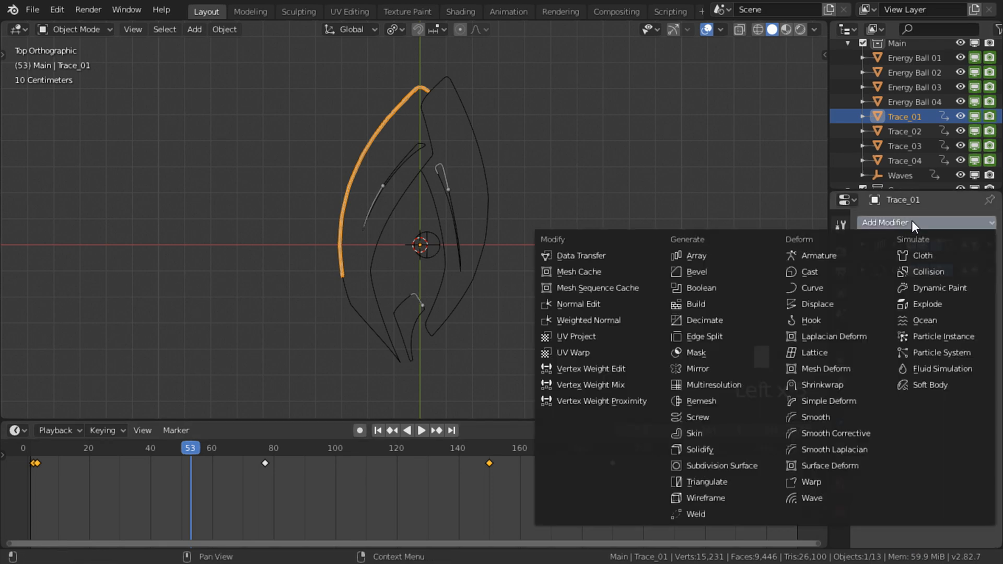
{"action": "left_click", "coordinate": [833, 304]}
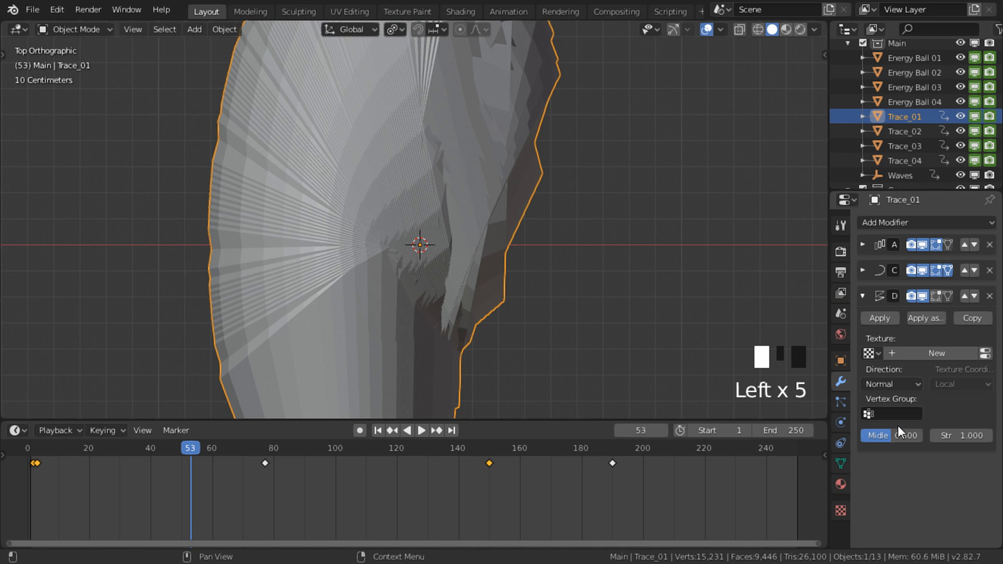
{"action": "left_click", "coordinate": [960, 435]}
{"action": "type", "text": "0"}
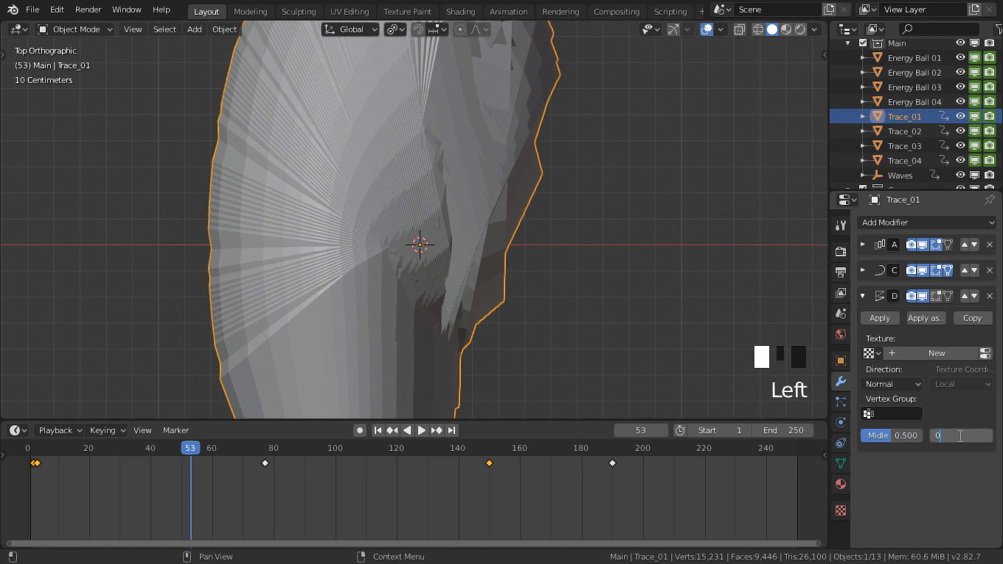
{"action": "type", "text": ".007"}
{"action": "key", "text": "Return"}
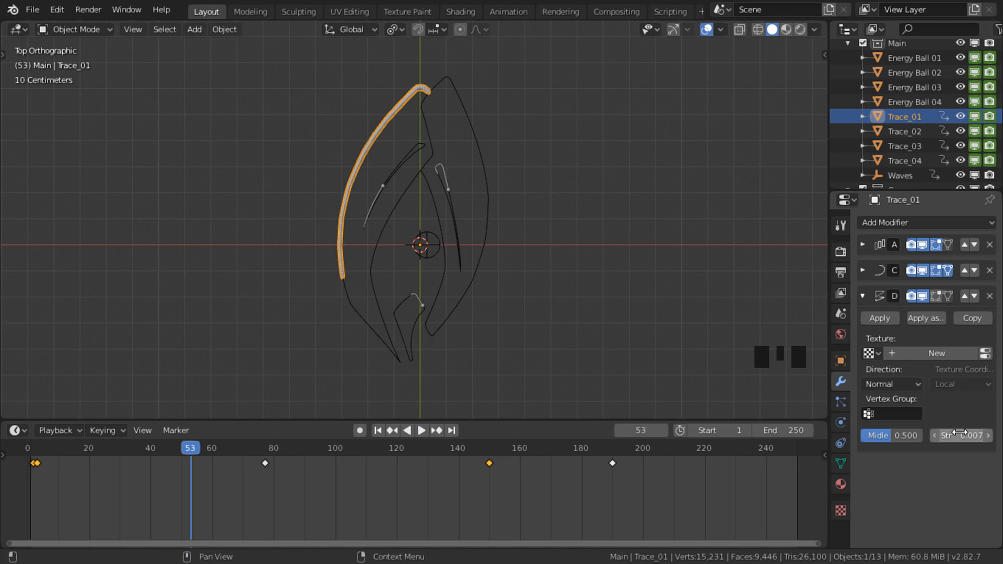
Step: Set the Displace direction to RGB to XYZ and give the modifier a new texture named 01
{"action": "left_click", "coordinate": [885, 383]}
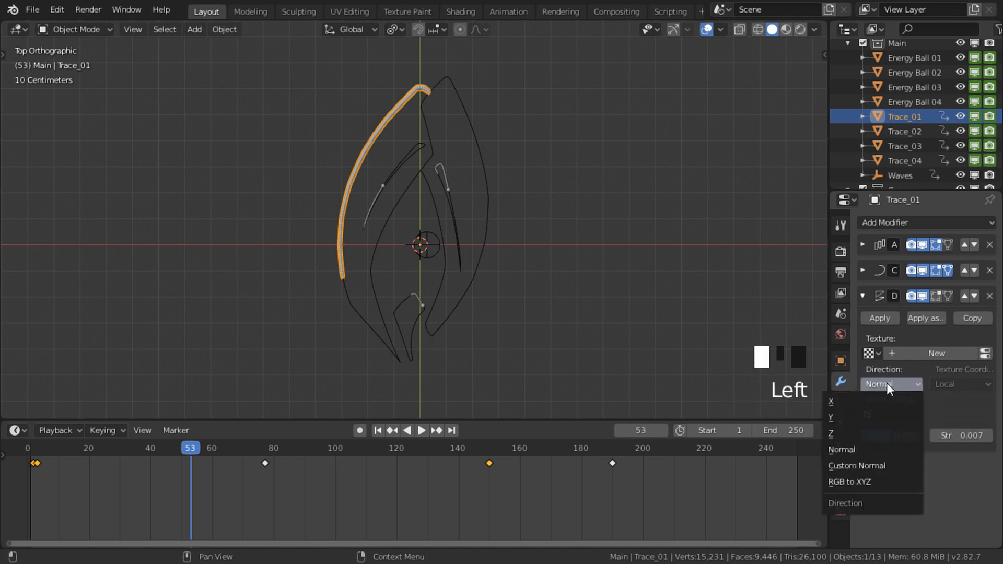
{"action": "left_click", "coordinate": [842, 482]}
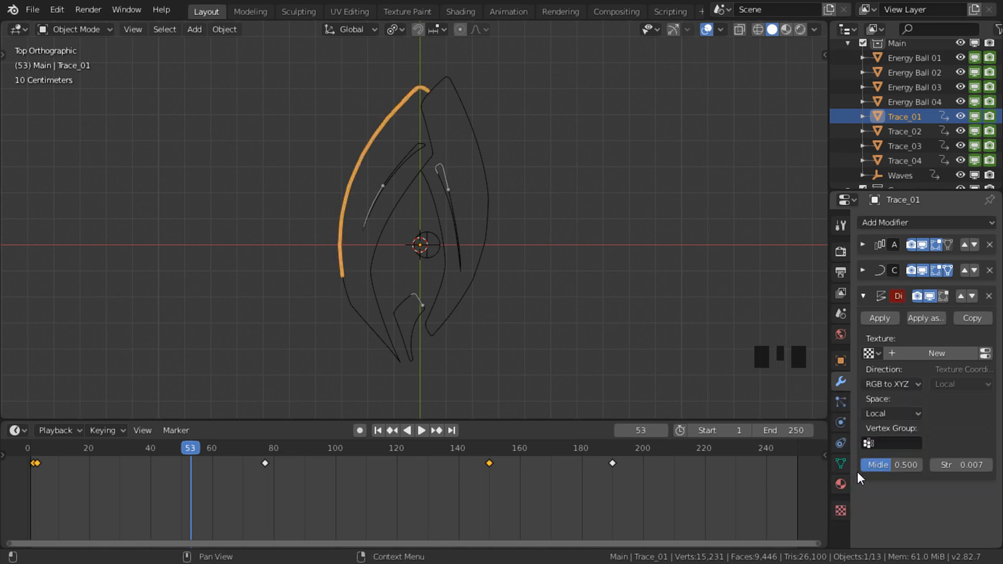
{"action": "left_click", "coordinate": [951, 353]}
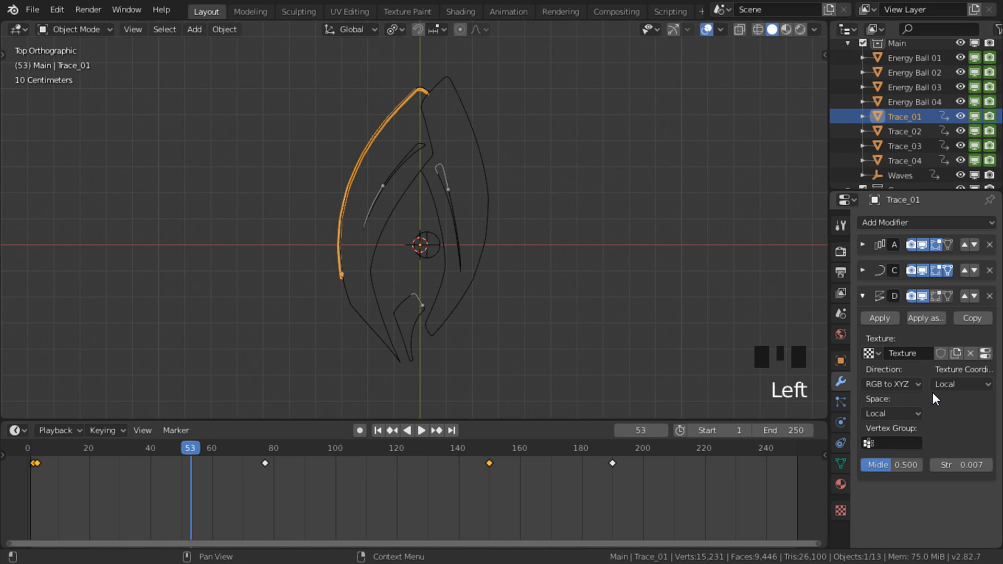
{"action": "left_click", "coordinate": [918, 354]}
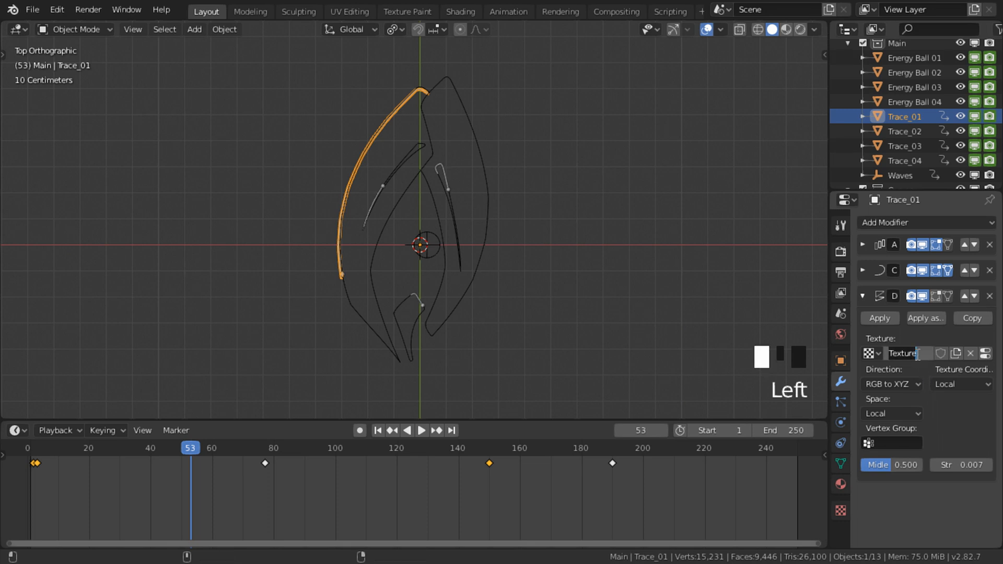
{"action": "type", "text": "01"}
{"action": "key", "text": "Return"}
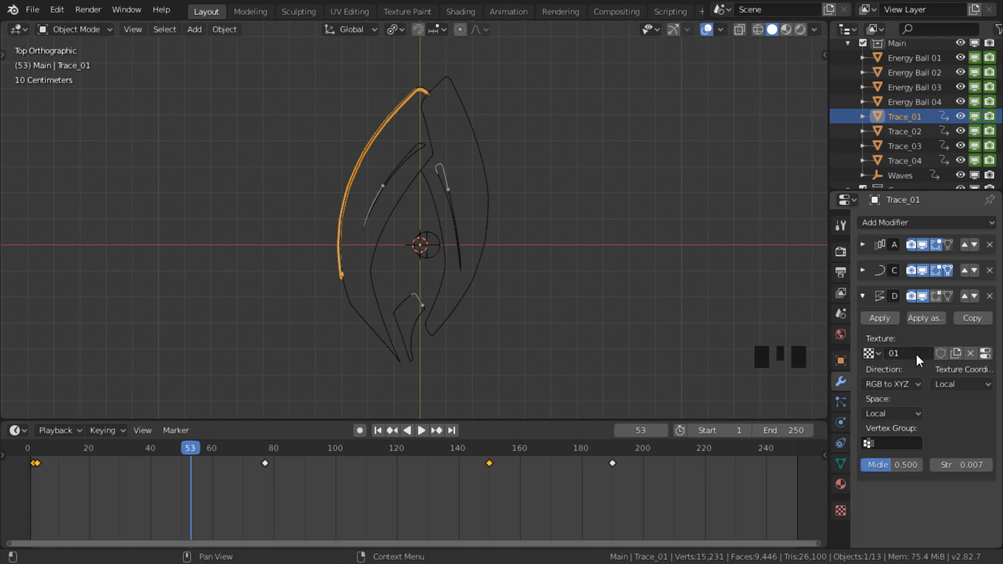
Step: Set the Displace modifier's texture coordinates to Object, using the Waves empty as the reference object
{"action": "left_click", "coordinate": [953, 385]}
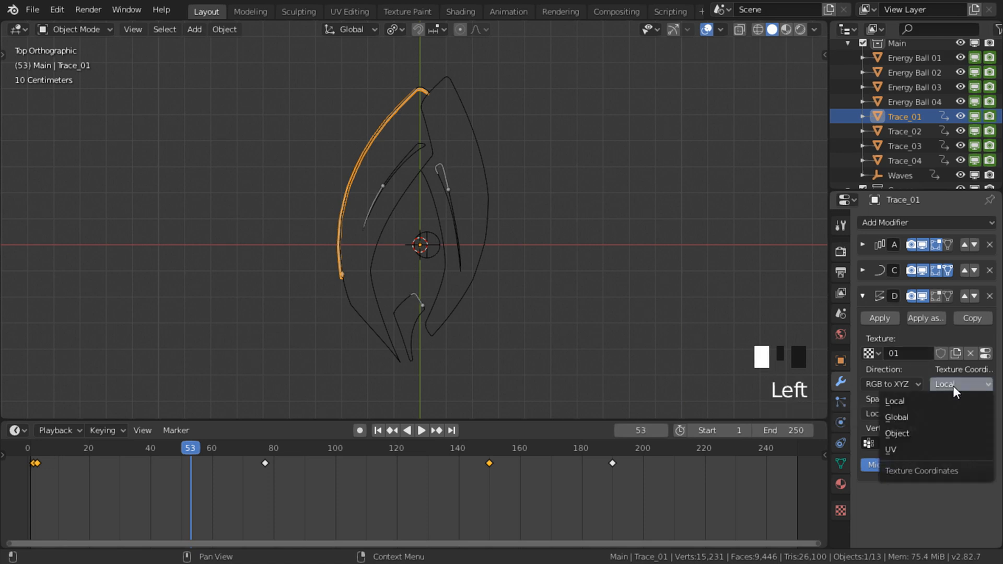
{"action": "left_click", "coordinate": [926, 433]}
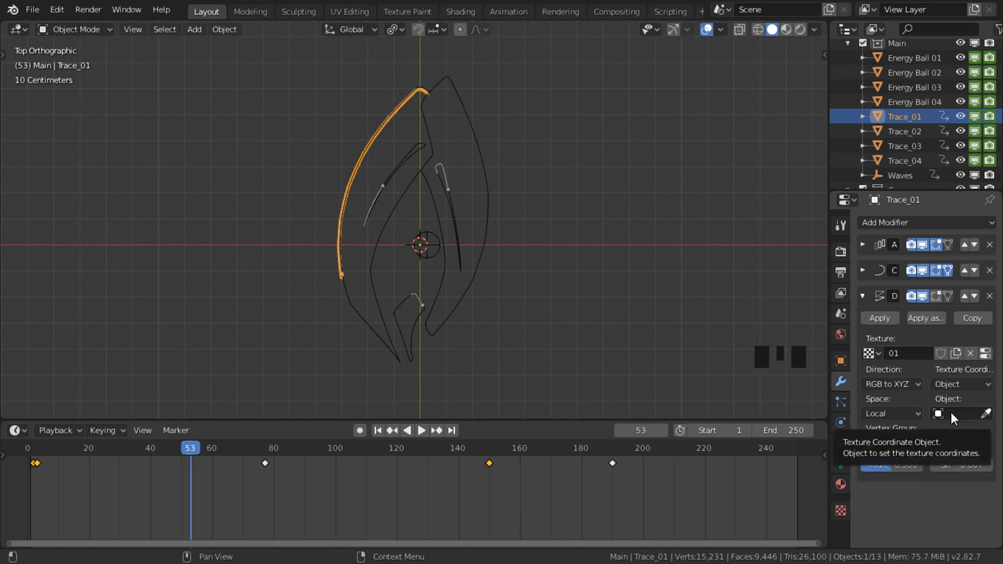
{"action": "left_click", "coordinate": [985, 413]}
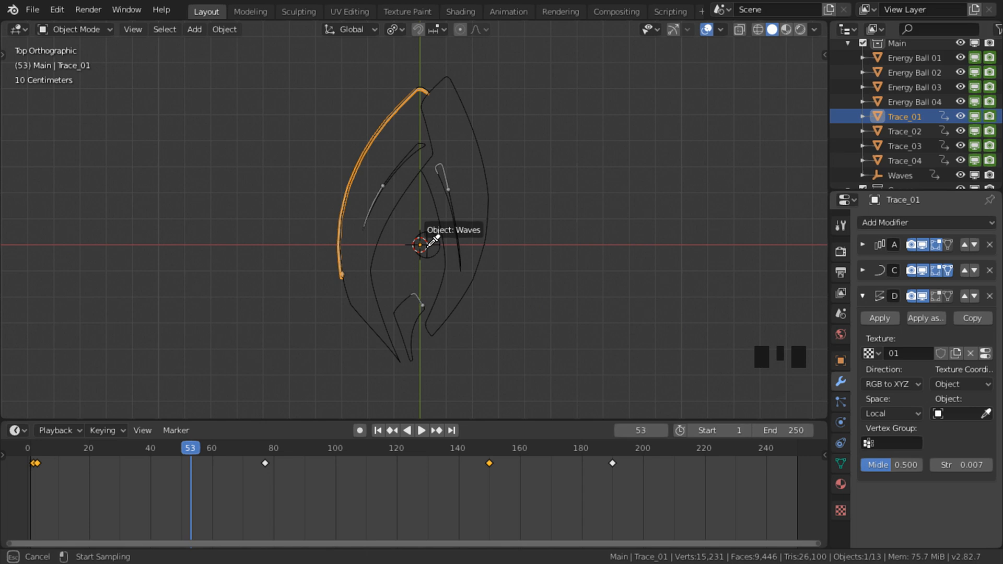
{"action": "left_click", "coordinate": [429, 246]}
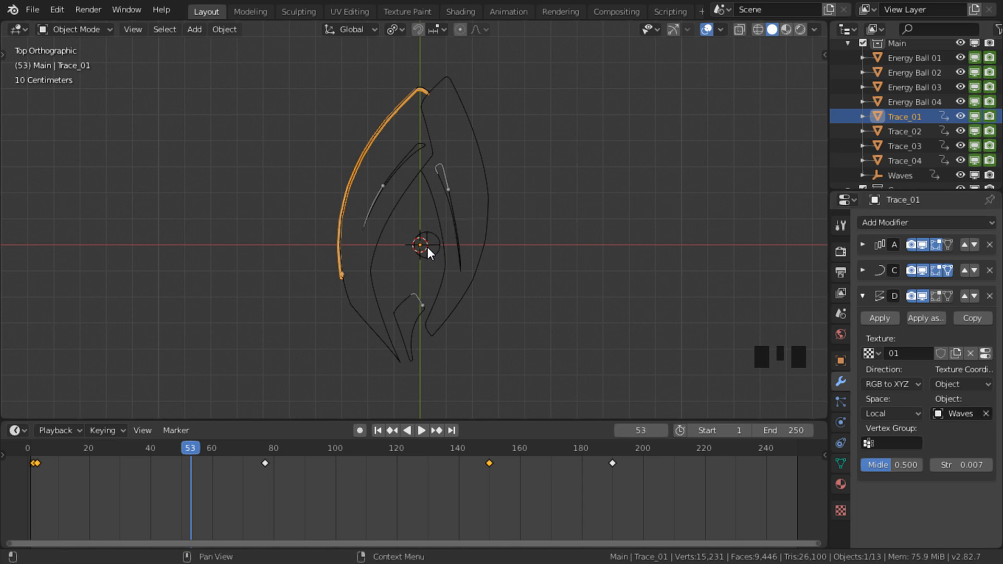
Step: Change texture 01 of Trace_01's Displace modifier to Clouds and switch its color mode from grayscale to Color
{"action": "left_click", "coordinate": [985, 353]}
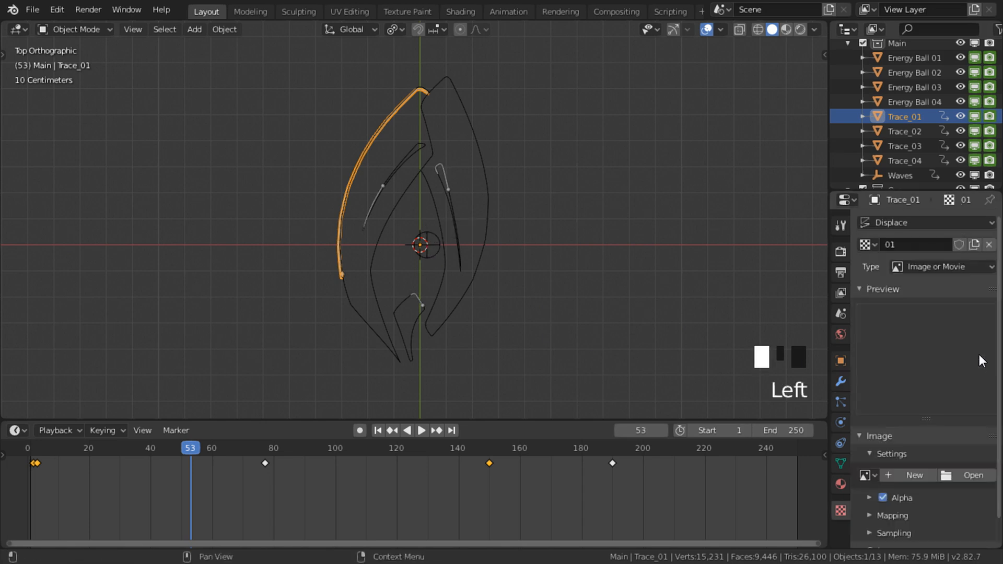
{"action": "left_click", "coordinate": [934, 265]}
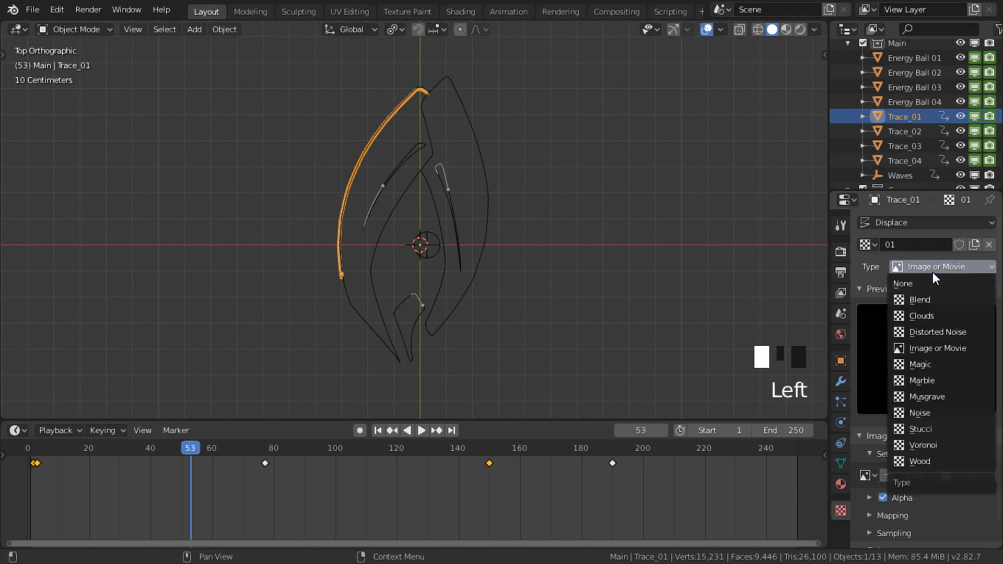
{"action": "left_click", "coordinate": [938, 315]}
{"action": "scroll", "coordinate": [903, 503], "scroll_direction": "down", "scroll_amount": 4}
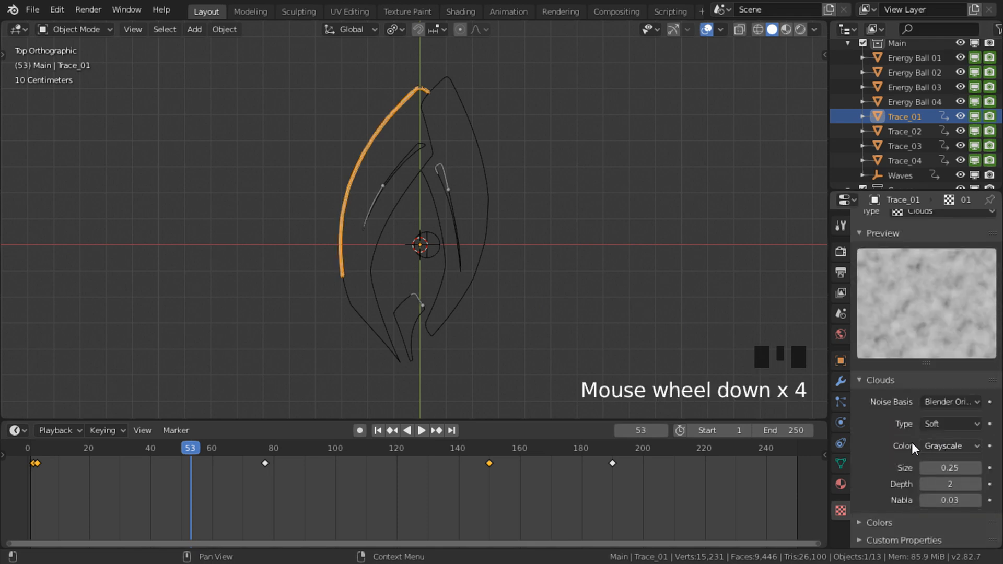
{"action": "left_click", "coordinate": [956, 445]}
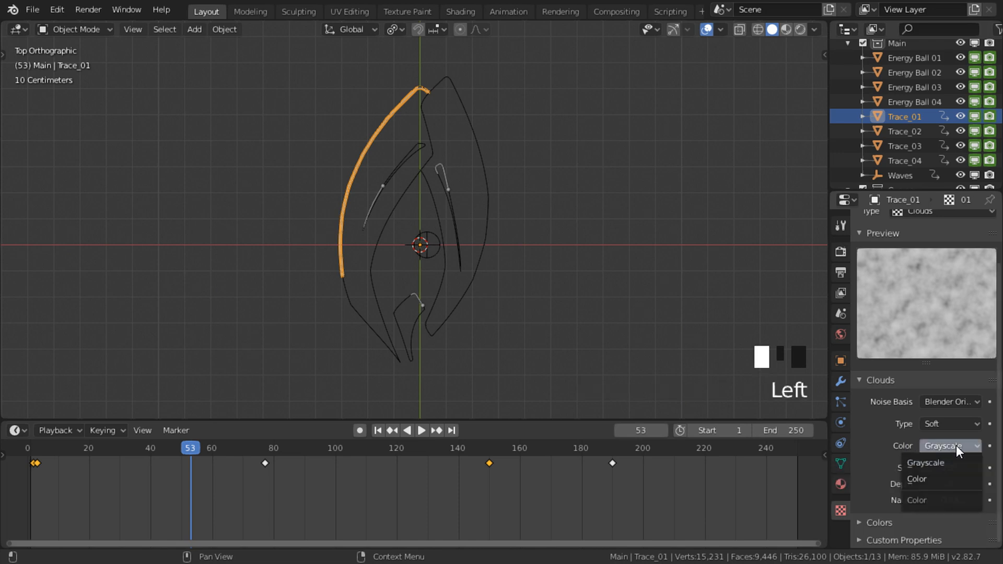
{"action": "left_click", "coordinate": [935, 480]}
Step: Set the Clouds texture's size to 2 and its depth to 20
{"action": "double_click", "coordinate": [949, 468]}
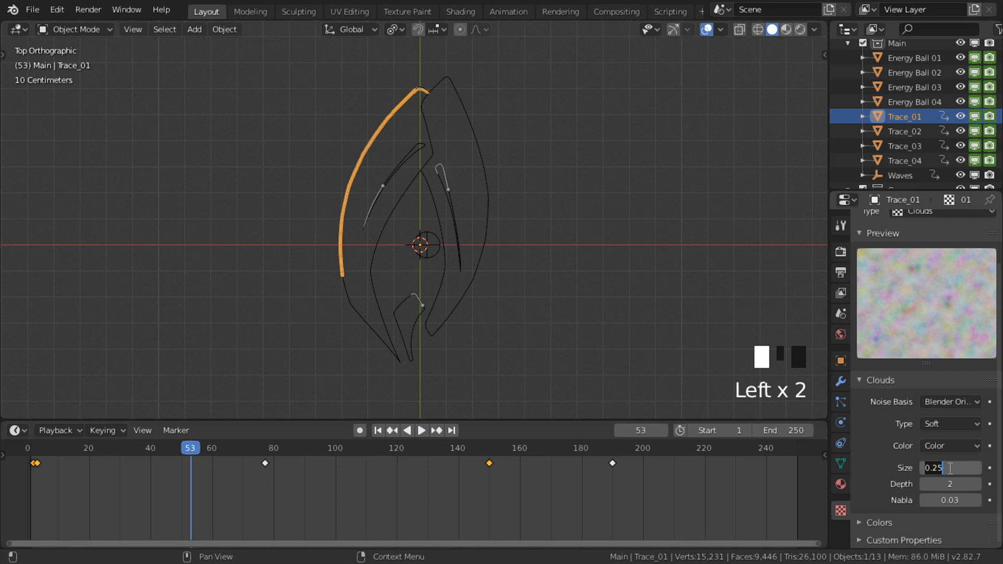
{"action": "type", "text": "2"}
{"action": "key", "text": "Return"}
{"action": "left_click", "coordinate": [950, 480]}
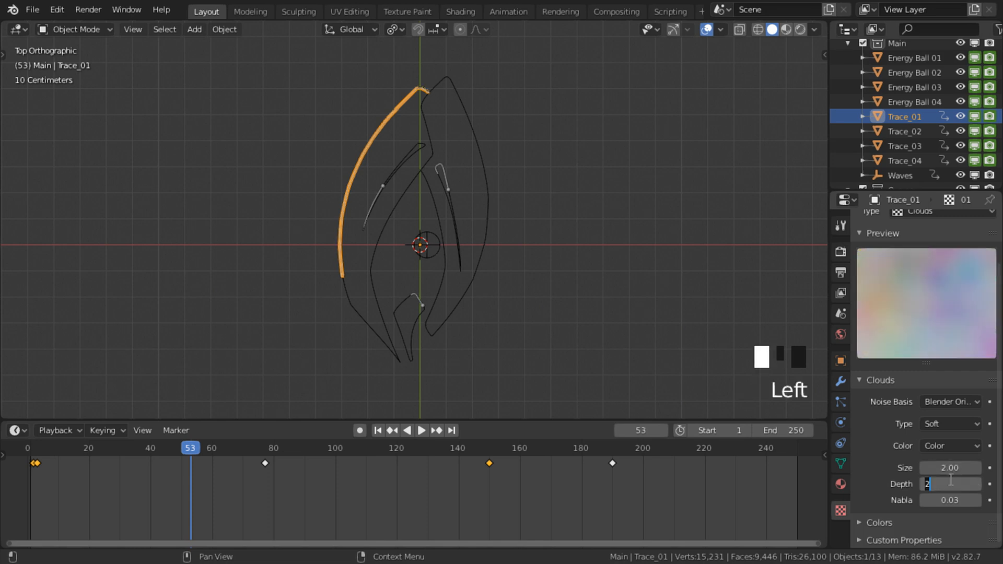
{"action": "type", "text": "20"}
{"action": "key", "text": "Return"}
Step: Set the contrast of texture 01 to 2 in its color settings
{"action": "scroll", "coordinate": [854, 521], "scroll_direction": "down", "scroll_amount": 2}
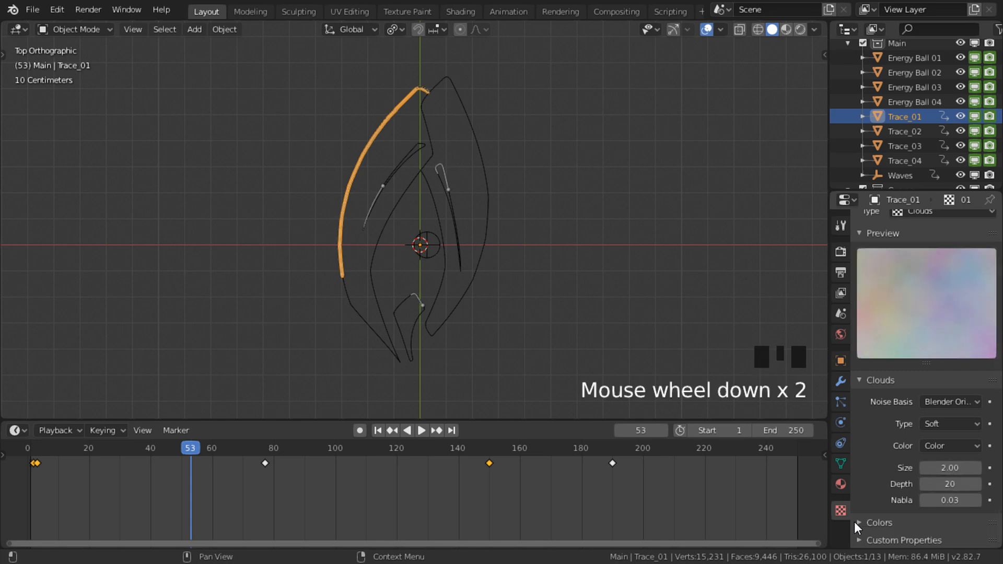
{"action": "left_click", "coordinate": [859, 522]}
{"action": "scroll", "coordinate": [882, 490], "scroll_direction": "down", "scroll_amount": 5}
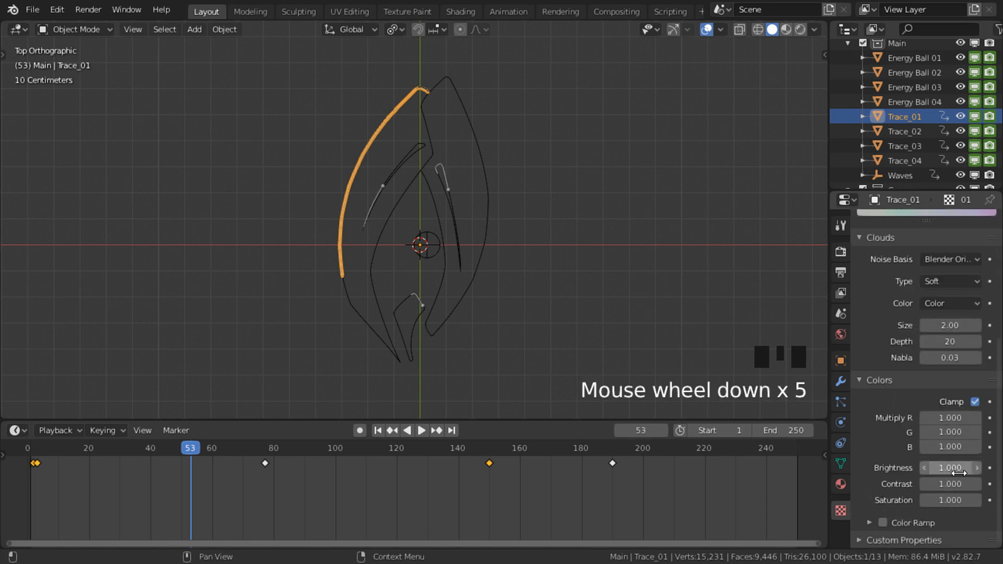
{"action": "left_click", "coordinate": [966, 484]}
{"action": "type", "text": "1.0"}
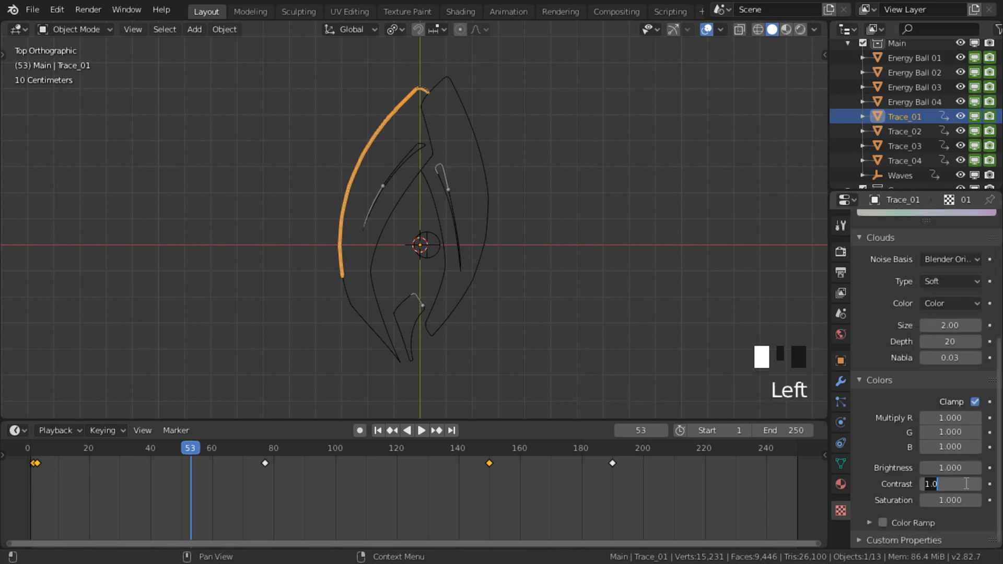
{"action": "type", "text": "2"}
{"action": "key", "text": "Return"}
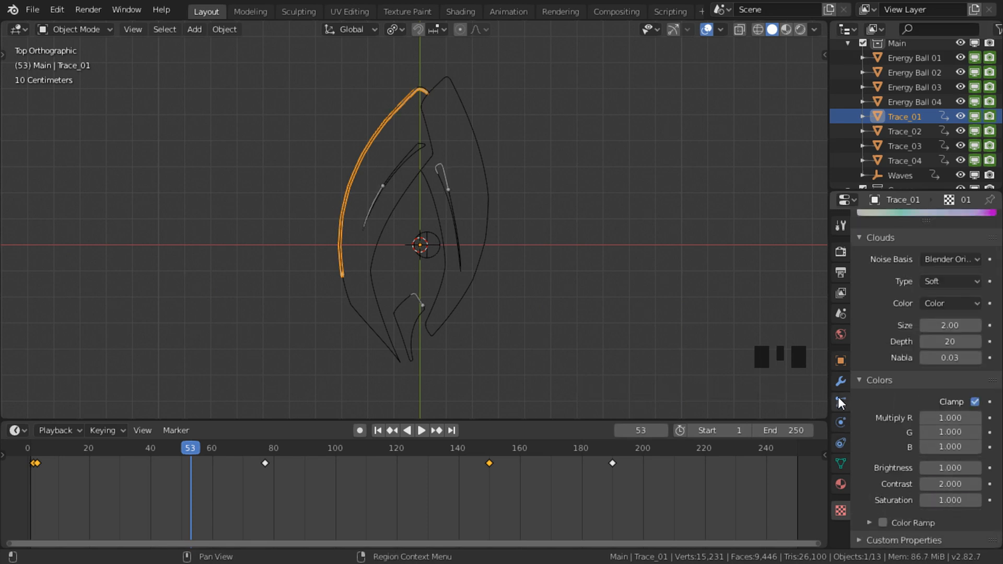
Step: Duplicate Trace_01's Displace modifier, make the copy's texture single-user and rename it 02
{"action": "left_click", "coordinate": [841, 380]}
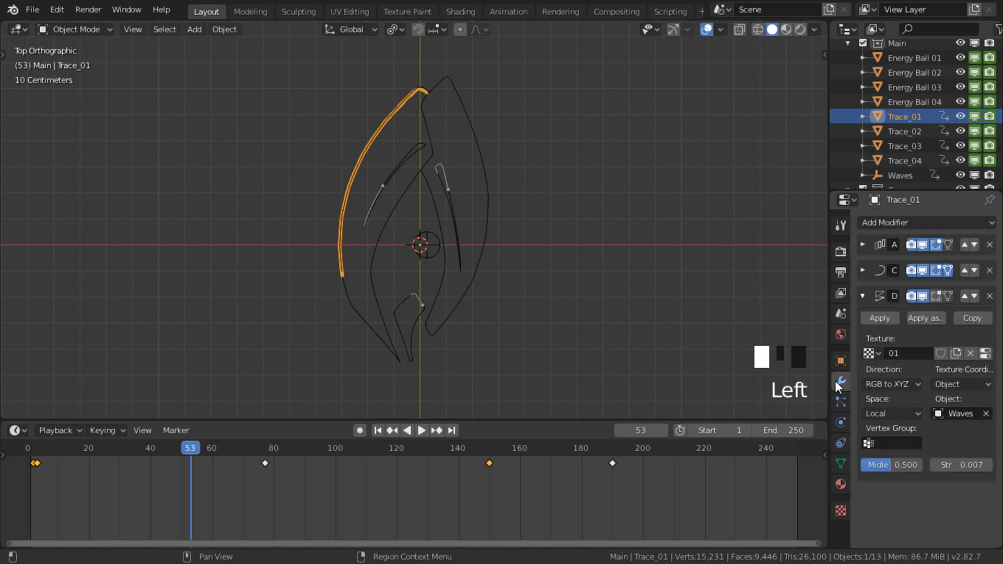
{"action": "left_click", "coordinate": [972, 318]}
{"action": "scroll", "coordinate": [947, 430], "scroll_direction": "down", "scroll_amount": 4}
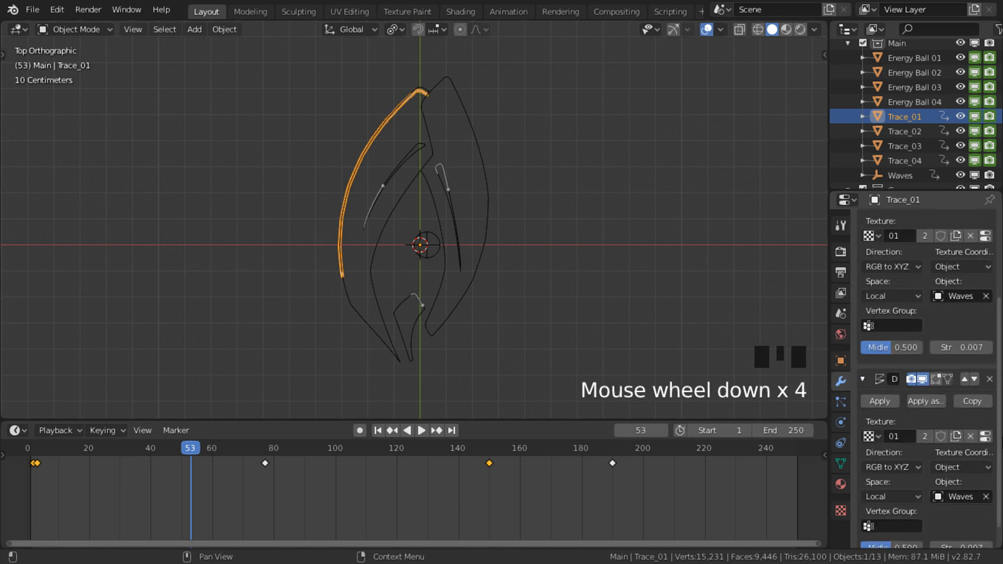
{"action": "left_click", "coordinate": [926, 437]}
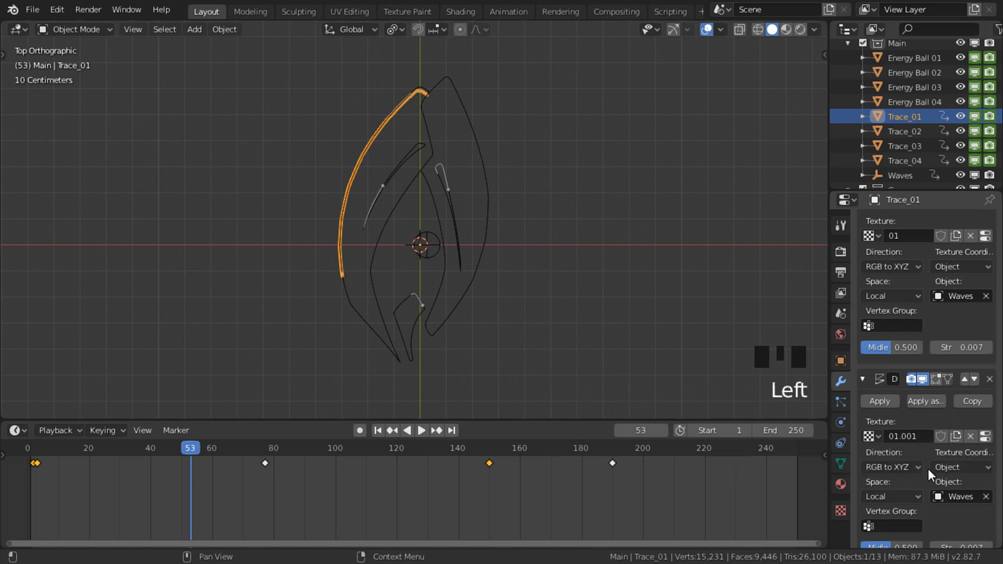
{"action": "double_click", "coordinate": [906, 440]}
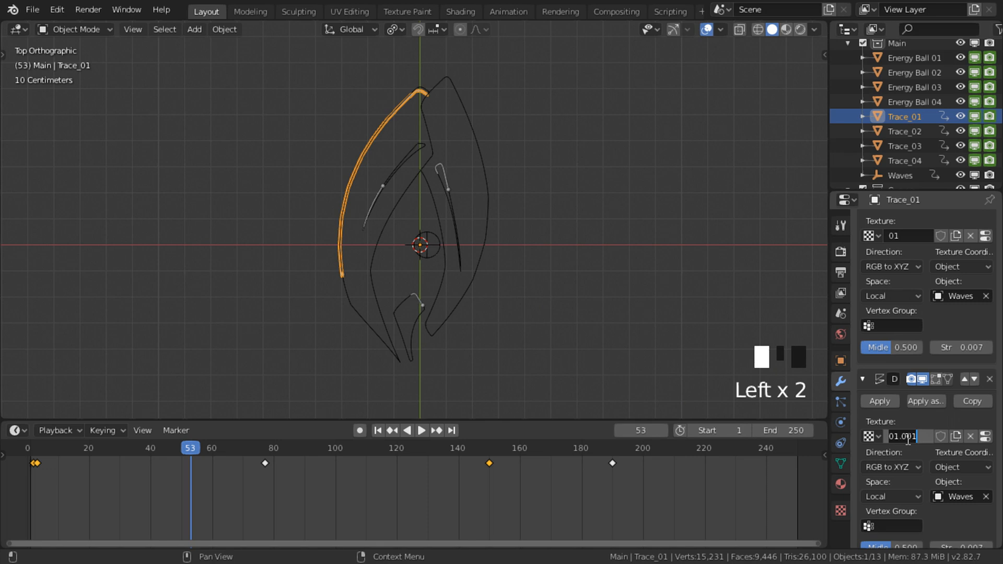
{"action": "type", "text": "02"}
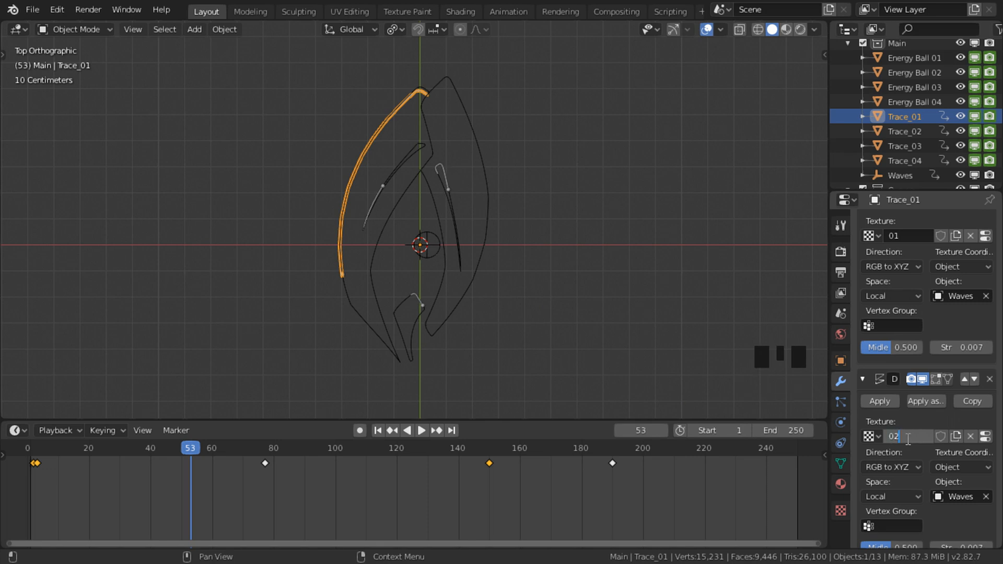
{"action": "scroll", "coordinate": [935, 470], "scroll_direction": "down", "scroll_amount": 3}
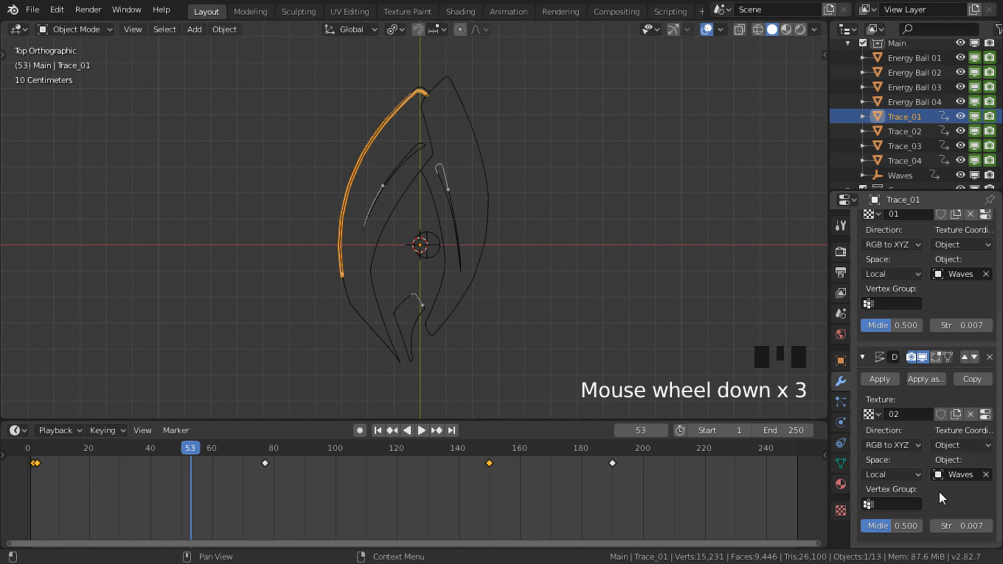
Step: Set the Clouds size of texture 02 to 0.1
{"action": "left_click", "coordinate": [985, 414]}
{"action": "scroll", "coordinate": [966, 439], "scroll_direction": "up", "scroll_amount": 4}
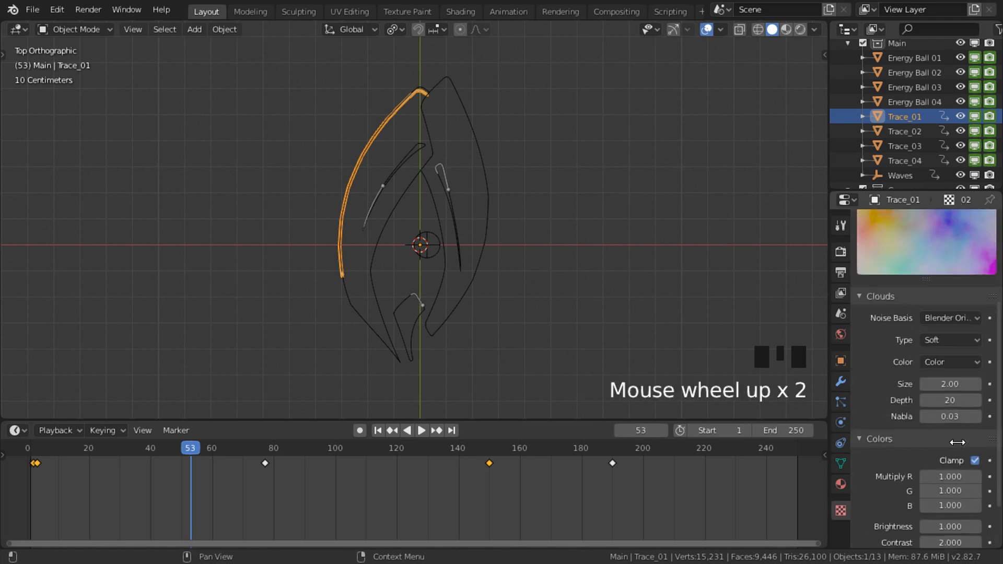
{"action": "left_click", "coordinate": [944, 442]}
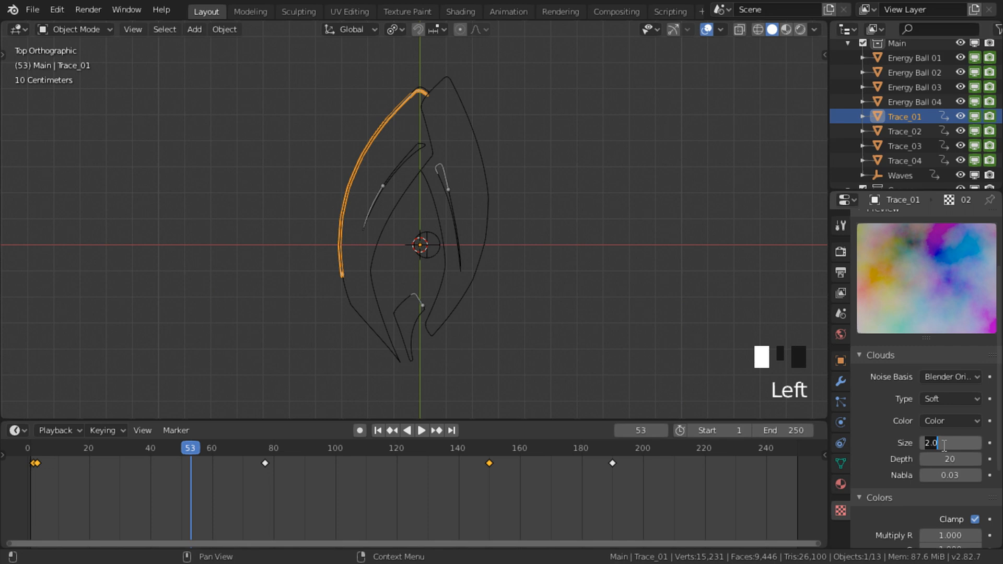
{"action": "type", "text": "0.1"}
{"action": "key", "text": "Return"}
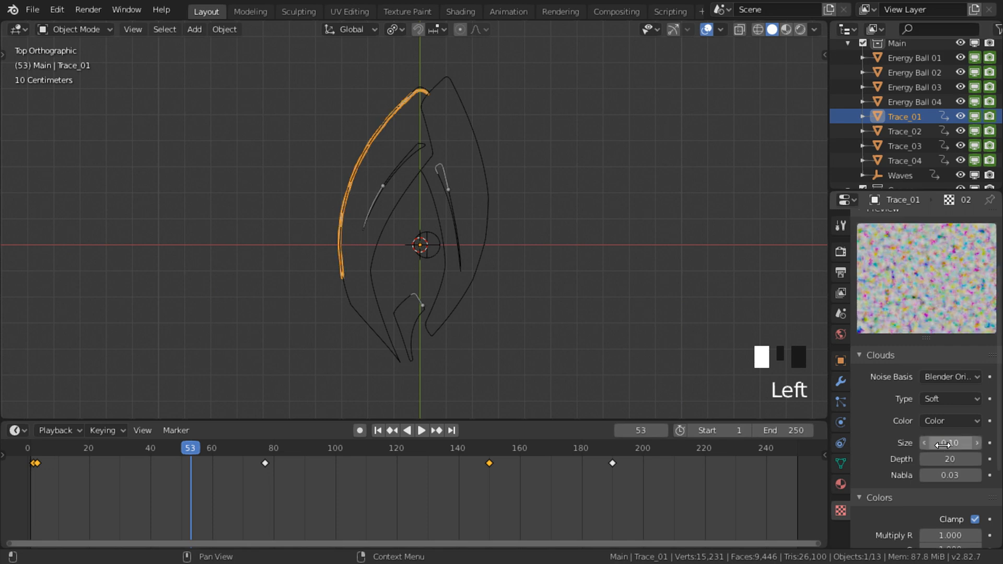
{"action": "scroll", "coordinate": [931, 462], "scroll_direction": "down", "scroll_amount": 4}
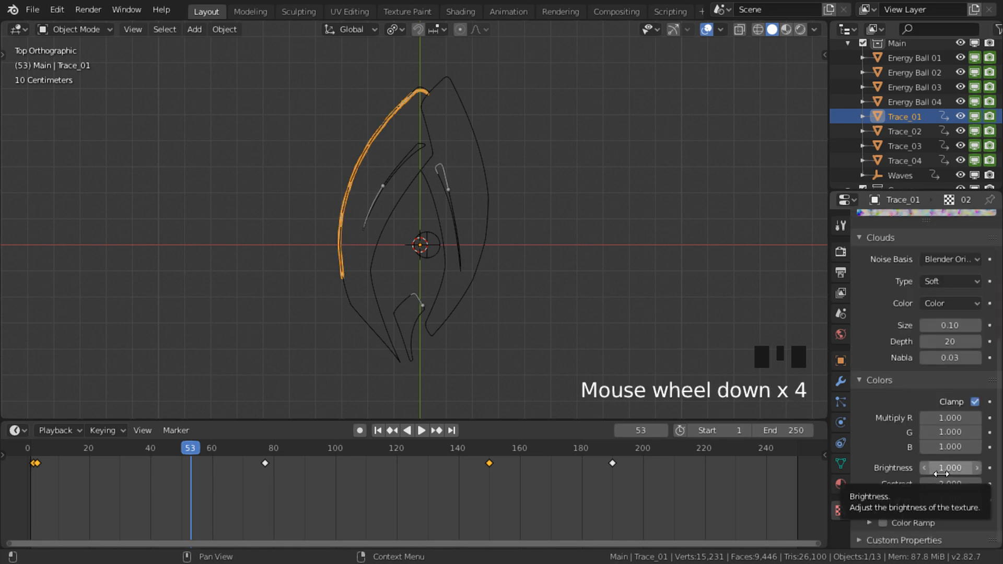
{"action": "scroll", "coordinate": [938, 467], "scroll_direction": "up", "scroll_amount": 3}
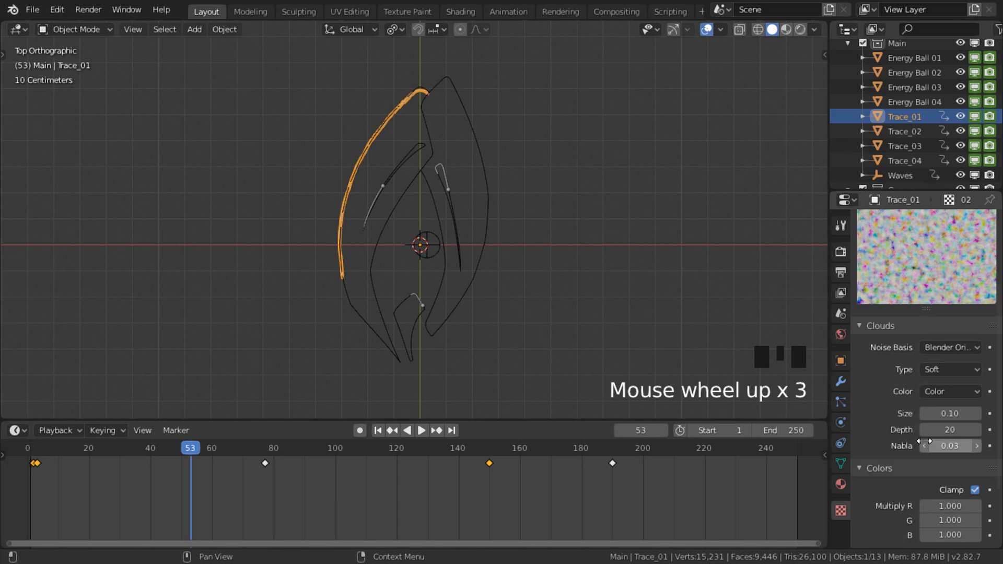
Step: Return to Trace_01's modifier stack and collapse both Displace modifiers
{"action": "left_click", "coordinate": [837, 385]}
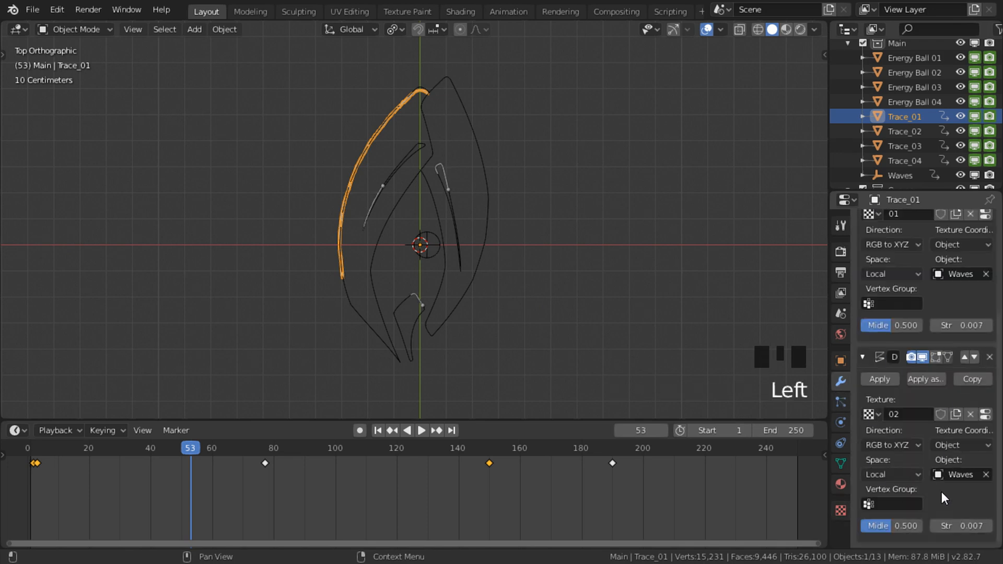
{"action": "left_click", "coordinate": [863, 356]}
{"action": "left_click", "coordinate": [863, 297]}
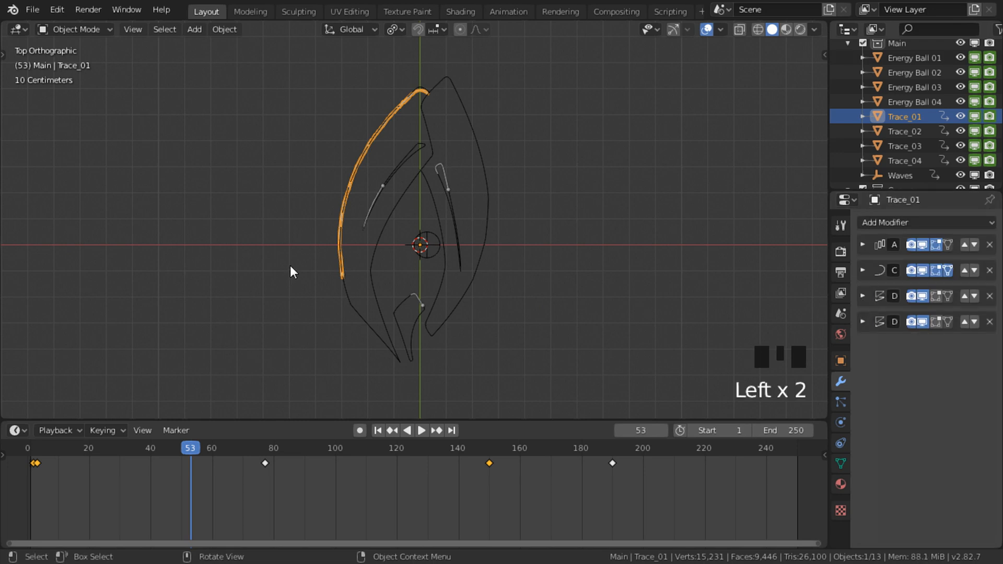
Step: Hide the viewport overlays and play the animation to examine the wobble of Trace_01
{"action": "key", "text": "shift+alt+z"}
{"action": "scroll", "coordinate": [342, 265], "scroll_direction": "up", "scroll_amount": 7}
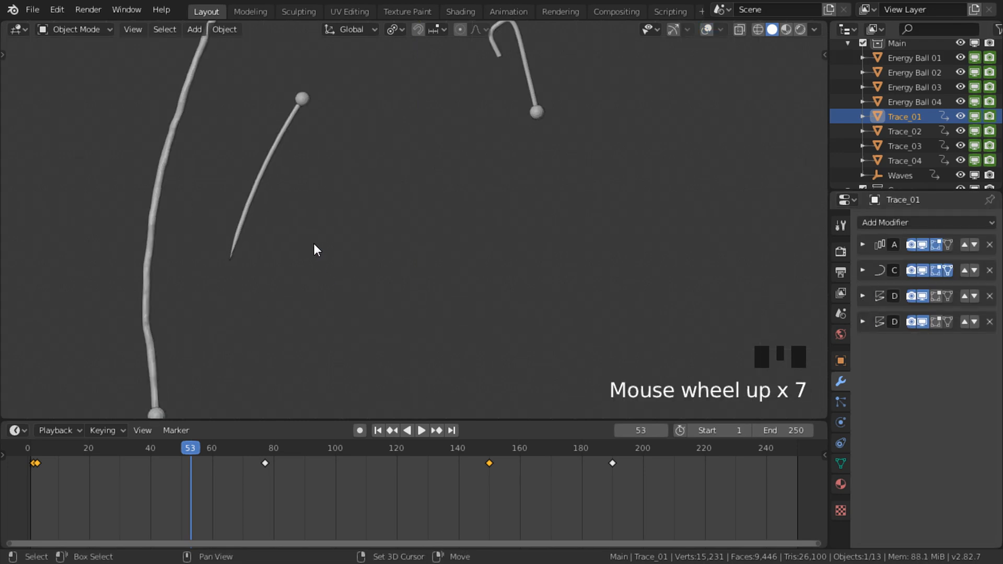
{"action": "key", "text": "space"}
{"action": "scroll", "coordinate": [459, 296], "scroll_direction": "down", "scroll_amount": 4}
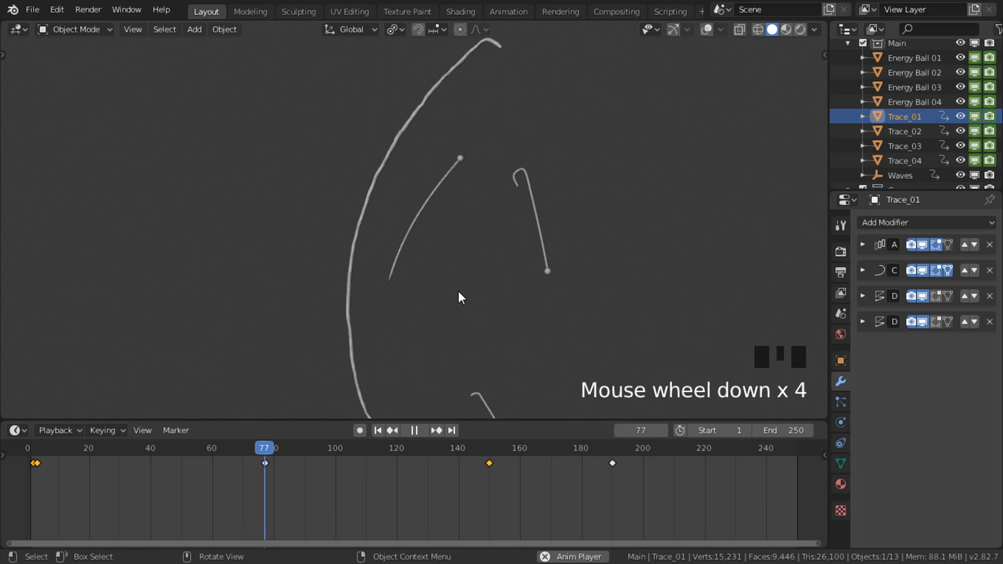
{"action": "scroll", "coordinate": [424, 327], "scroll_direction": "down", "scroll_amount": 3}
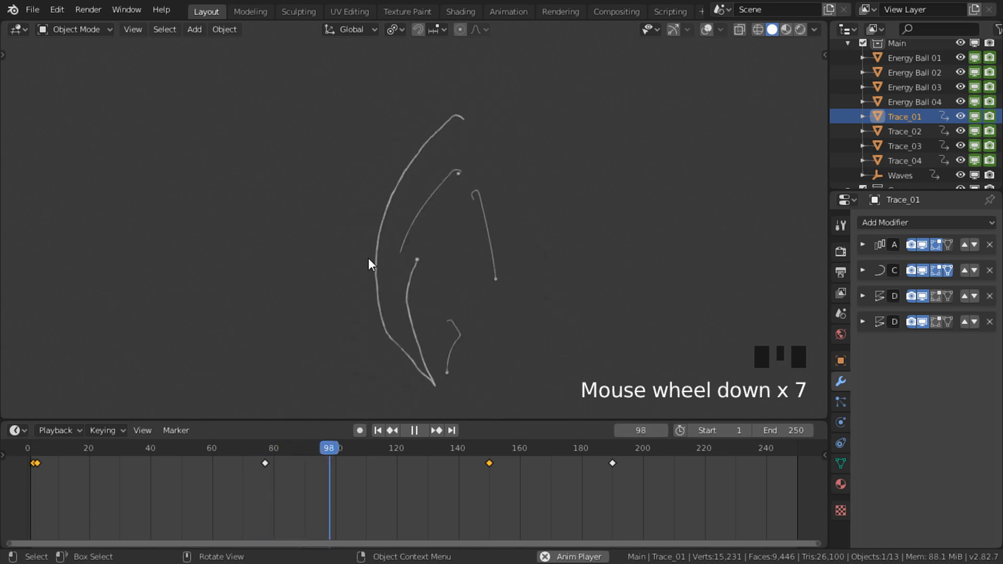
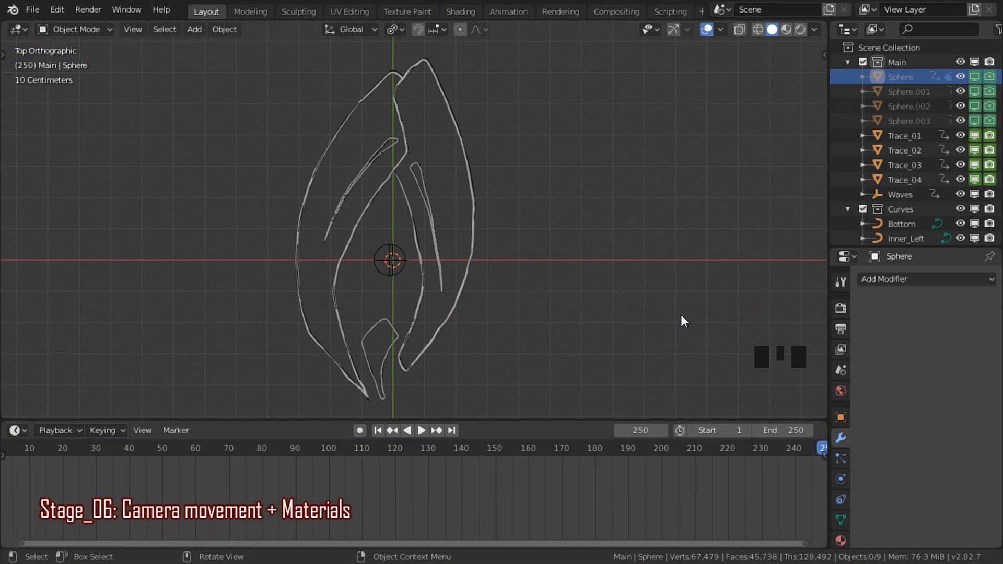
Step: Add a camera at the world origin and lock the camera to the view
{"action": "left_click", "coordinate": [206, 29]}
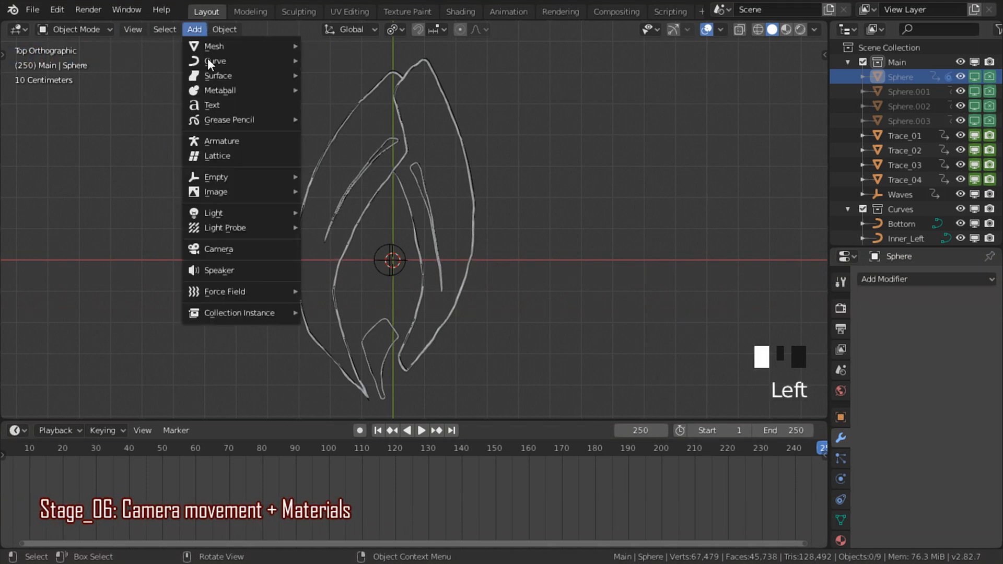
{"action": "left_click", "coordinate": [236, 244]}
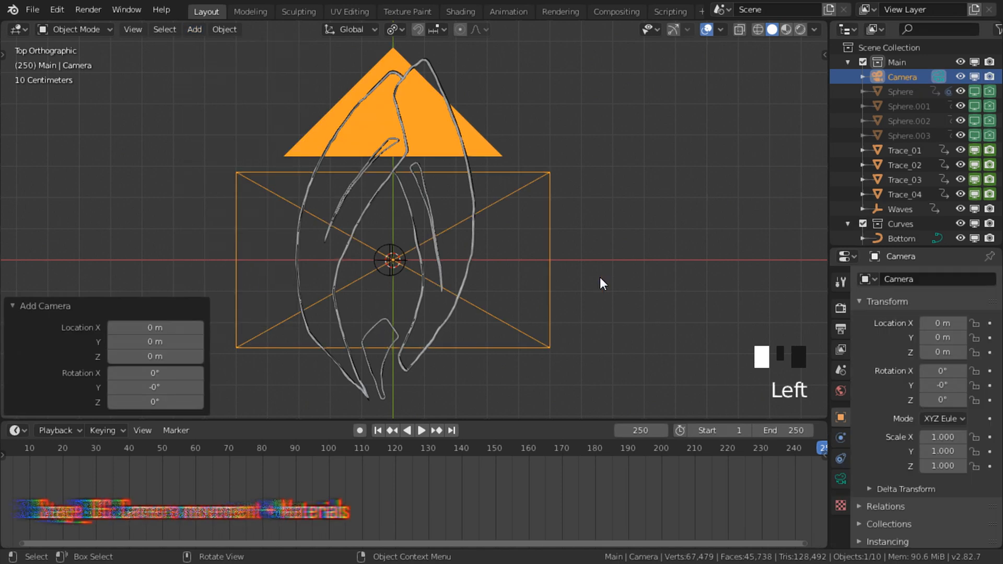
{"action": "key", "text": "n"}
{"action": "left_click", "coordinate": [815, 111]}
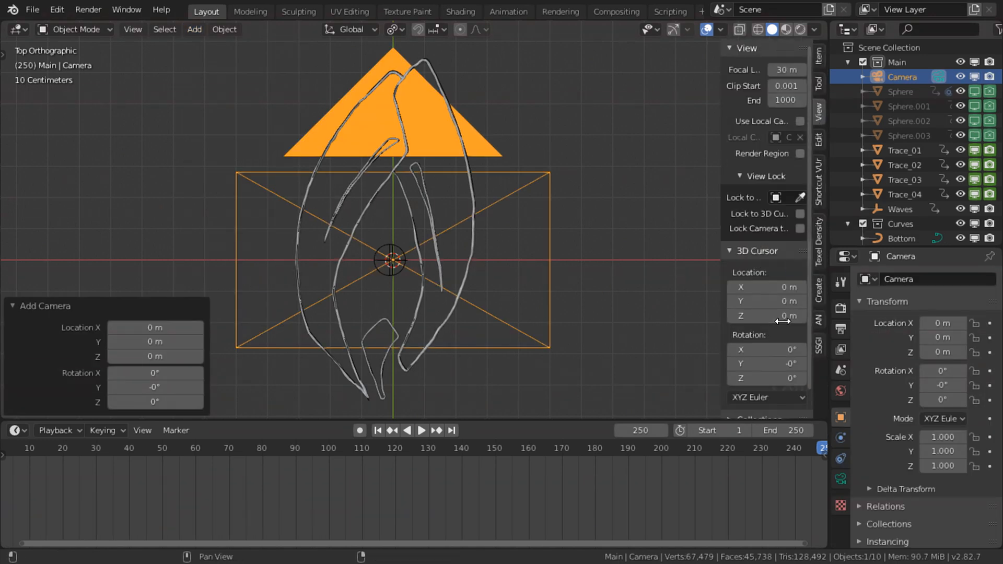
{"action": "left_click", "coordinate": [800, 229]}
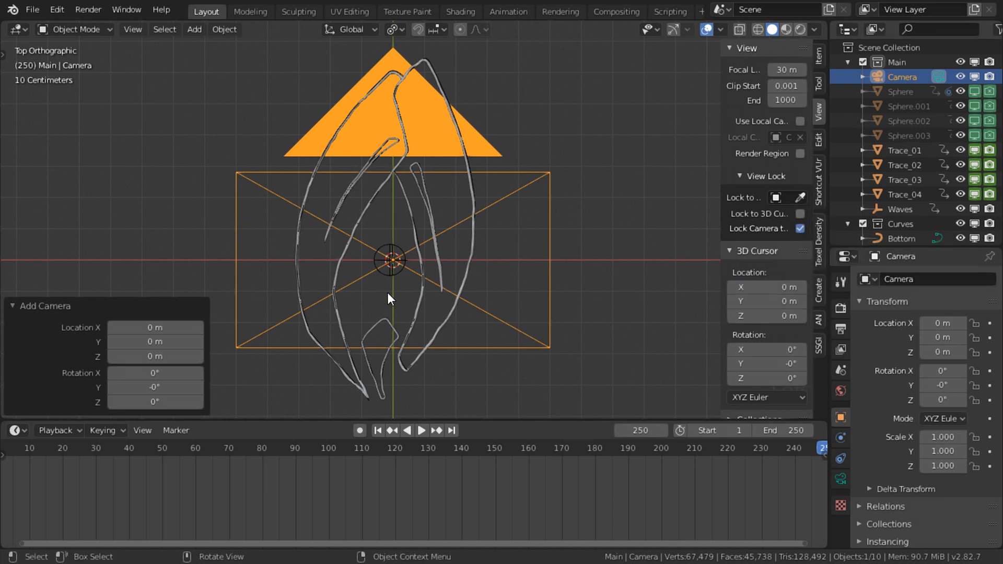
{"action": "key", "text": "n"}
Step: Look through the camera and pull it back to about 1.986 m on Z
{"action": "key", "text": "KP_0"}
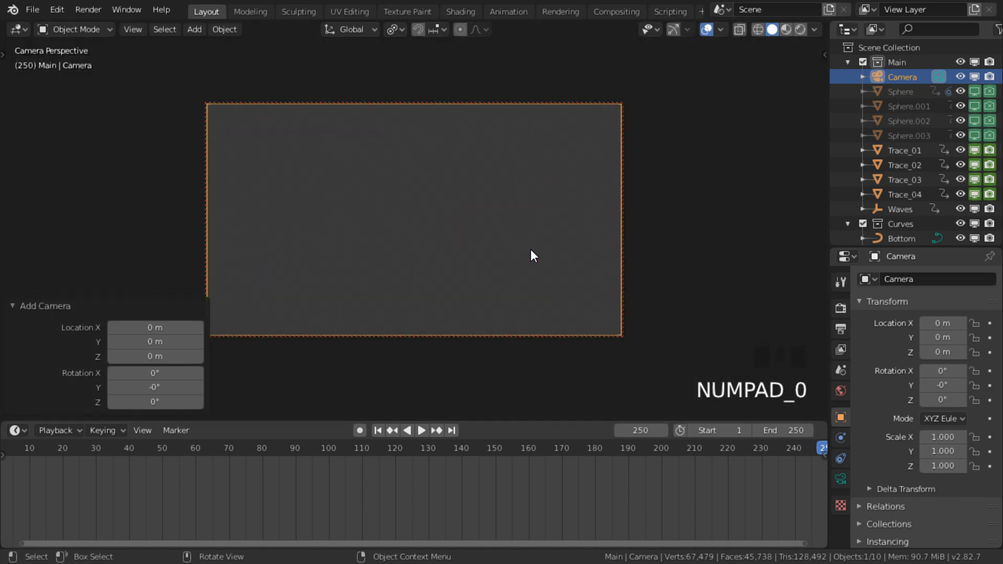
{"action": "scroll", "coordinate": [529, 253], "scroll_direction": "down", "scroll_amount": 6}
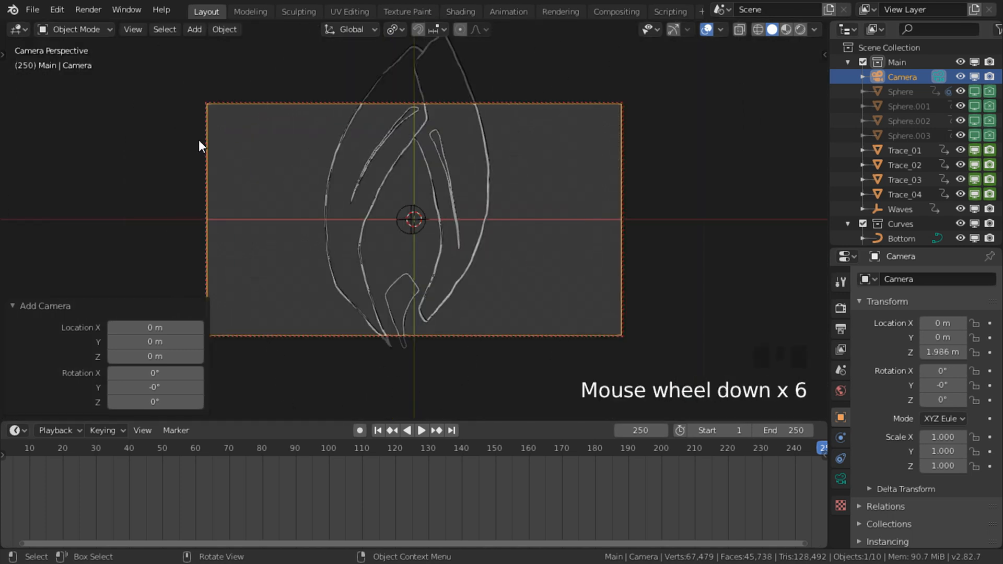
Step: Fit the camera's framing around Trace_01 by framing that object in the locked camera view
{"action": "left_click", "coordinate": [341, 158]}
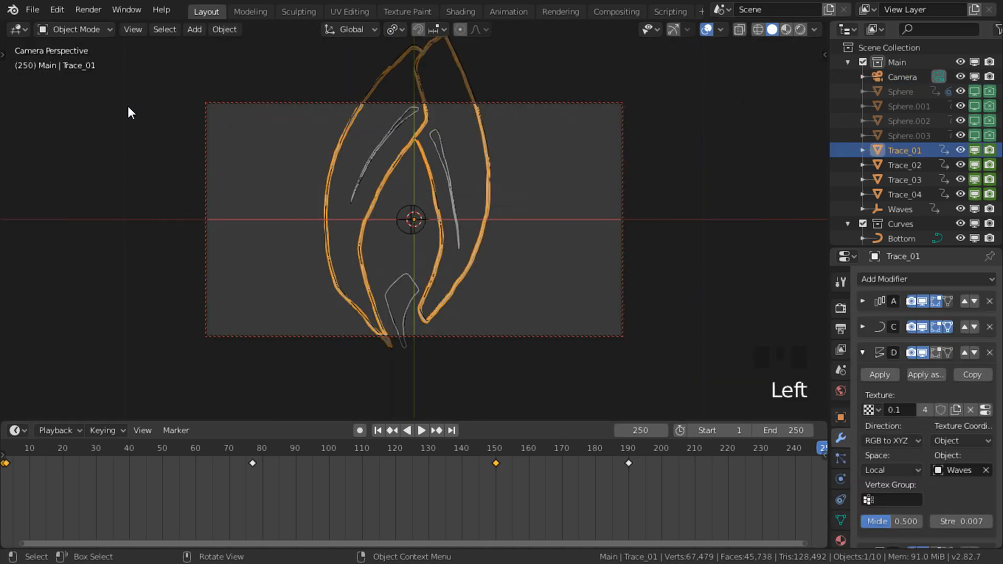
{"action": "left_click", "coordinate": [133, 31]}
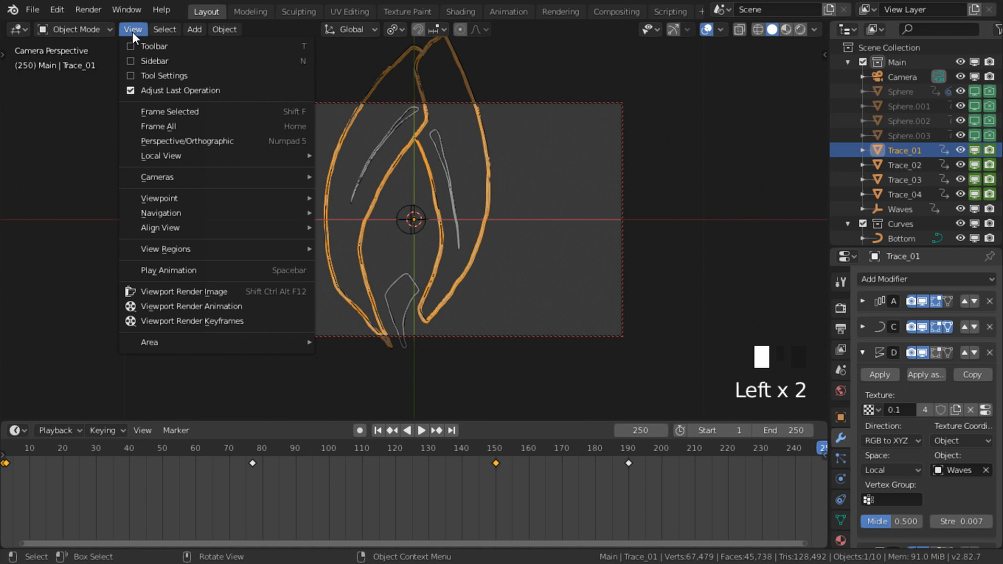
{"action": "left_click", "coordinate": [165, 111]}
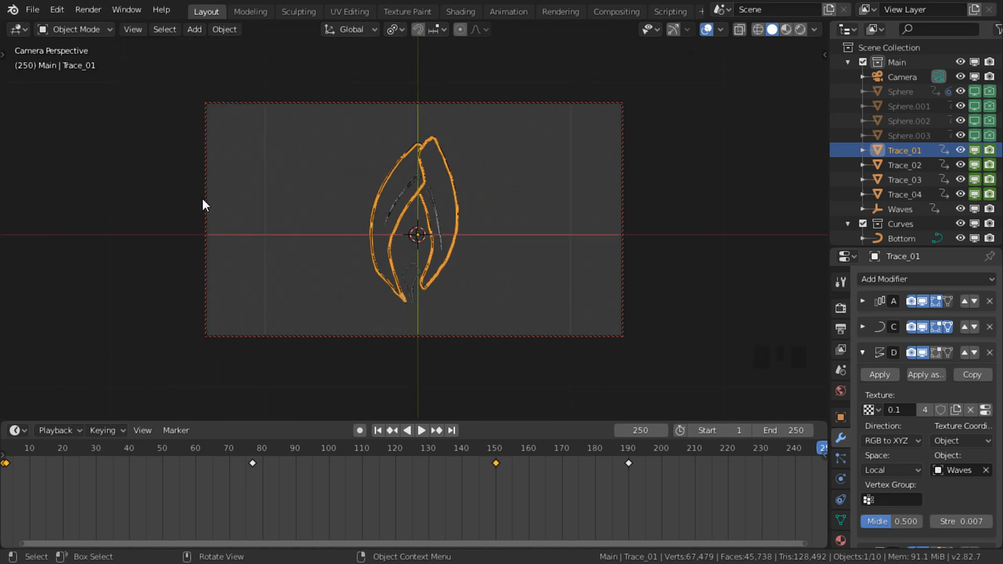
Step: Set the camera's sensor size to 50 mm at frame 1 and insert a keyframe on it
{"action": "left_click", "coordinate": [597, 335]}
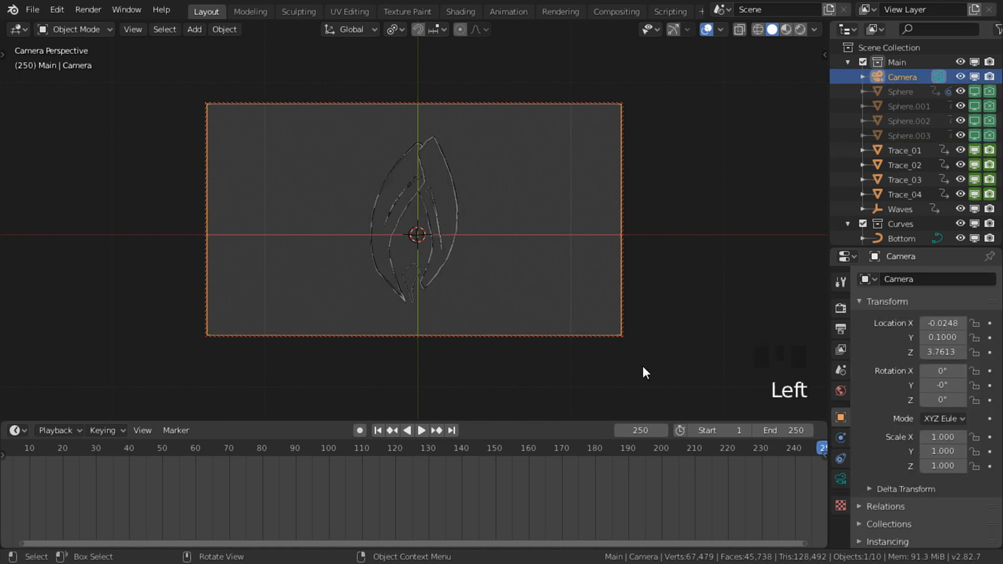
{"action": "left_click", "coordinate": [837, 480]}
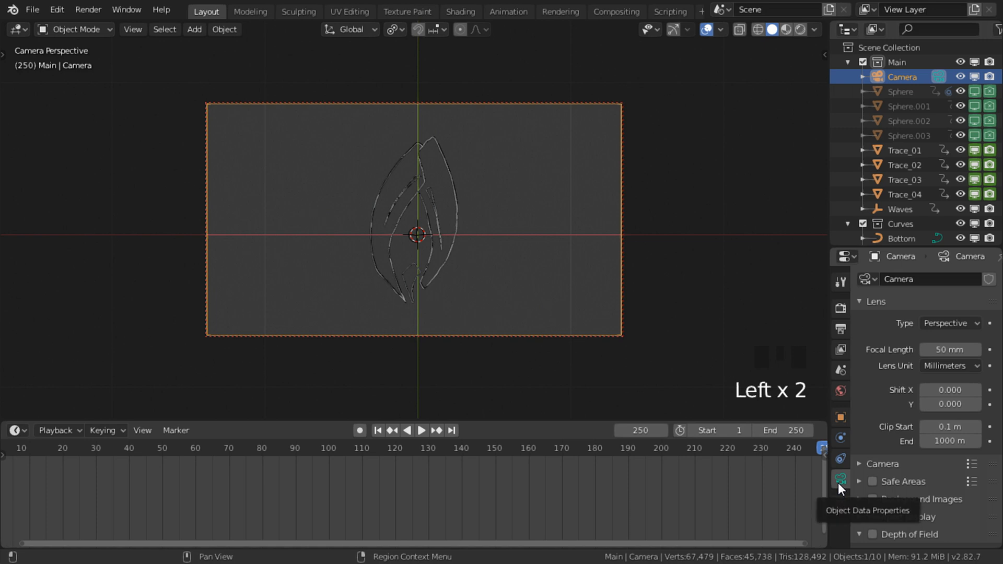
{"action": "left_click", "coordinate": [862, 465]}
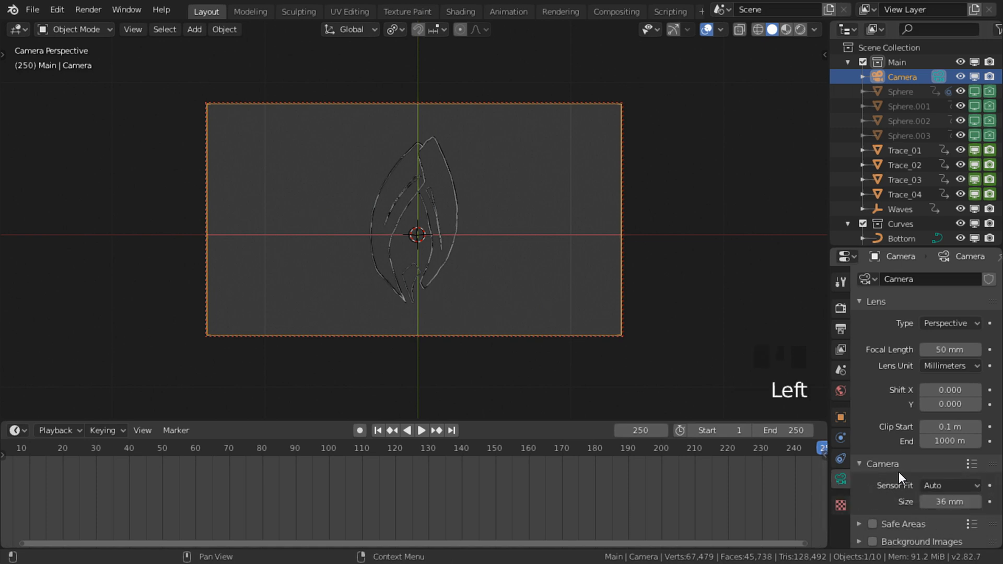
{"action": "scroll", "coordinate": [898, 471], "scroll_direction": "down", "scroll_amount": 2}
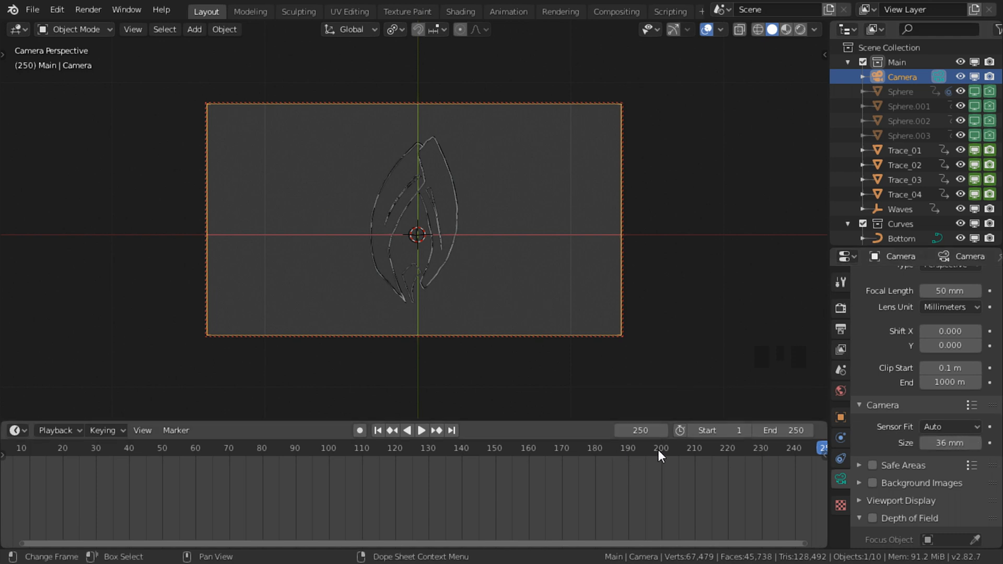
{"action": "left_click", "coordinate": [651, 429]}
{"action": "type", "text": "1"}
{"action": "key", "text": "Return"}
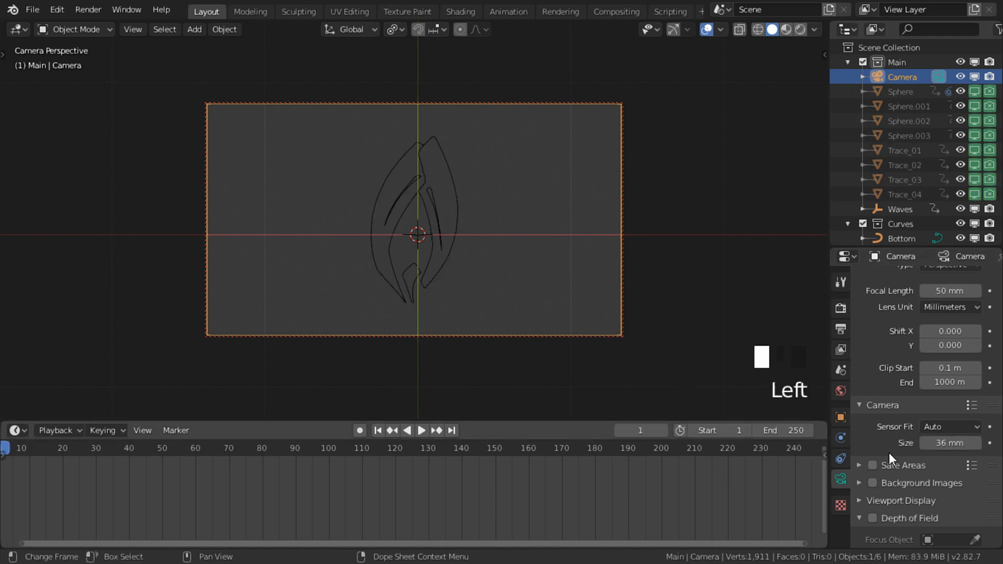
{"action": "left_click", "coordinate": [949, 443]}
{"action": "type", "text": "5"}
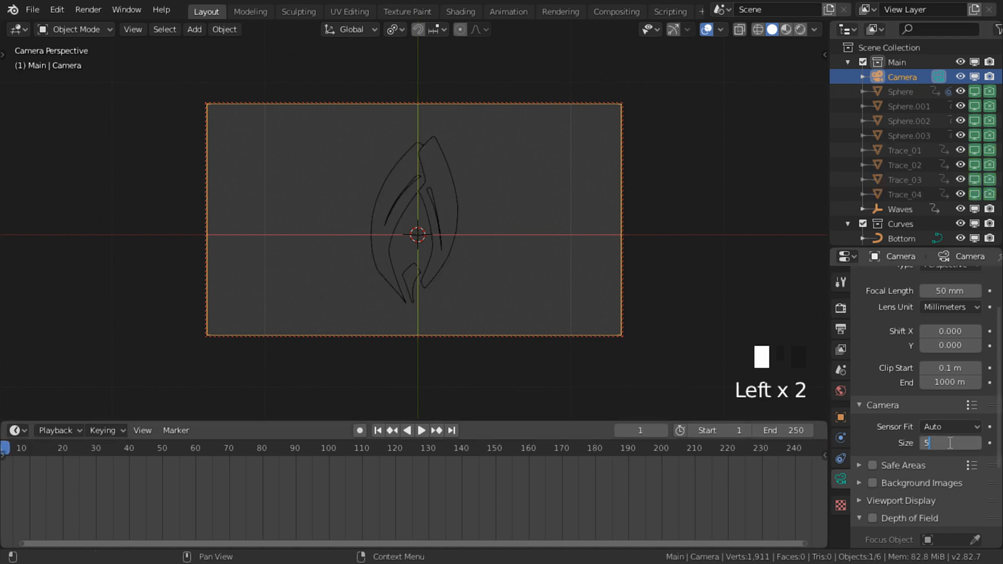
{"action": "type", "text": "0"}
{"action": "key", "text": "Return"}
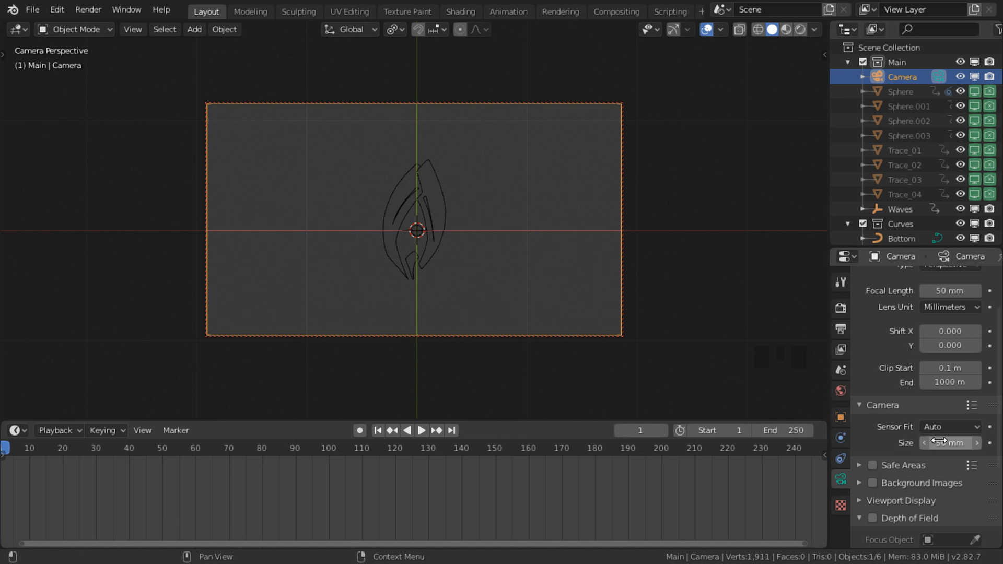
{"action": "key", "text": "i"}
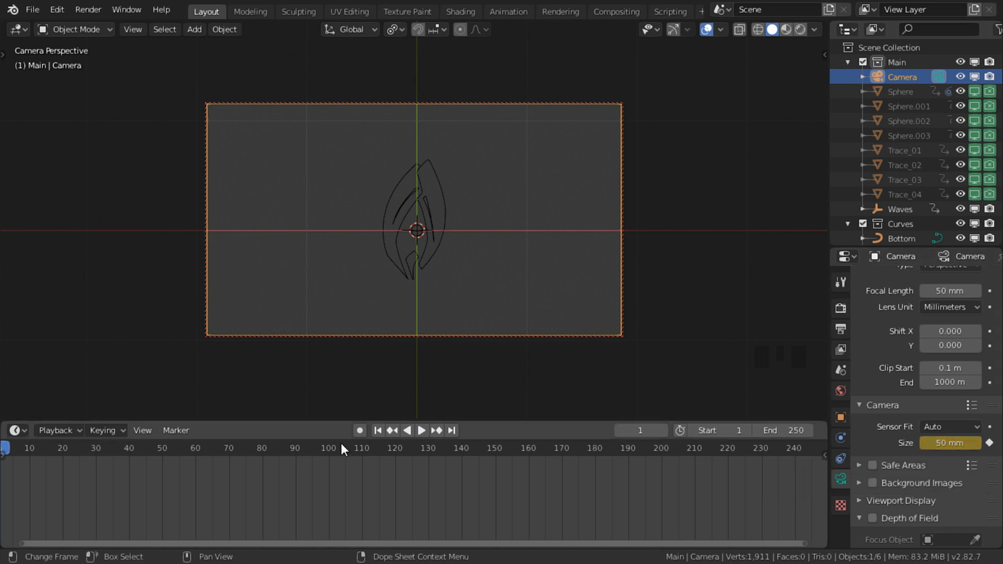
Step: Set the camera's sensor size to 28 mm at frame 185 and insert a keyframe on it
{"action": "left_click_drag", "start_coordinate": [340, 443], "coordinate": [613, 453]}
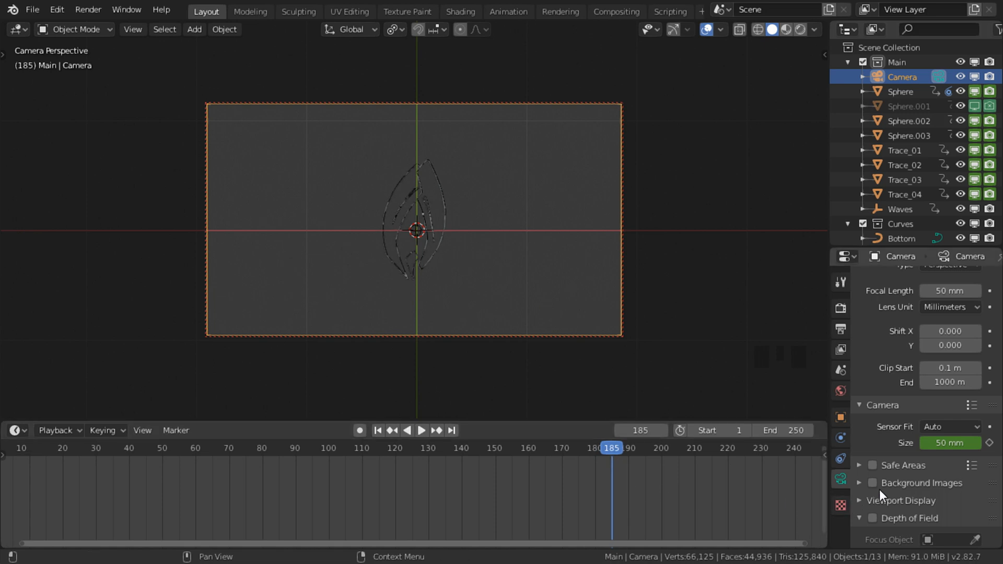
{"action": "left_click", "coordinate": [944, 443]}
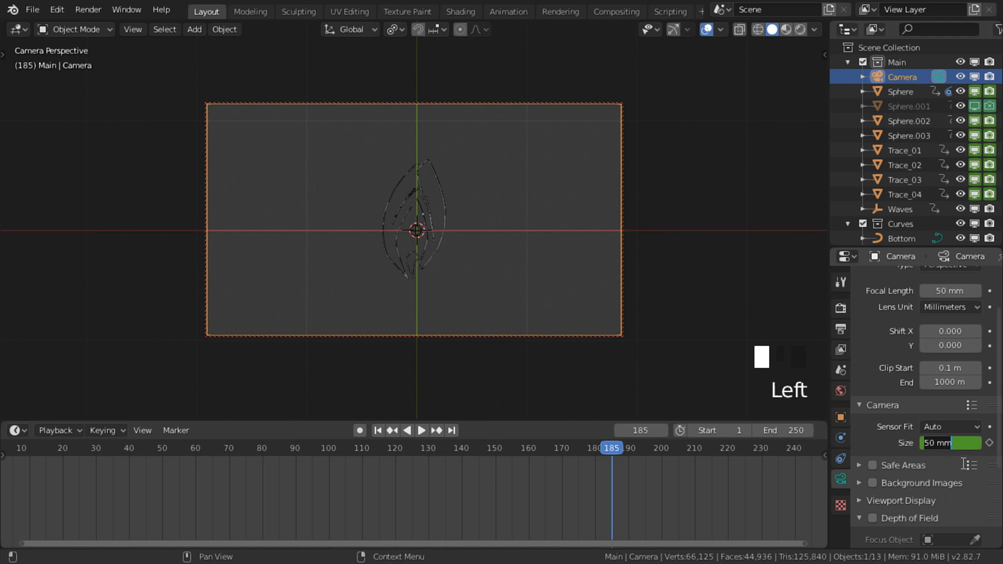
{"action": "type", "text": "2"}
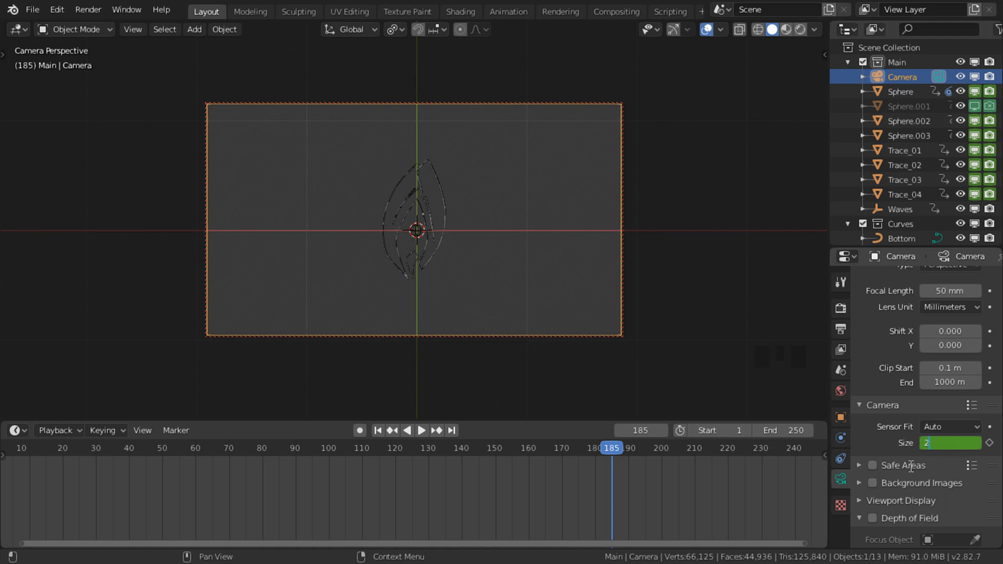
{"action": "type", "text": "8"}
{"action": "key", "text": "Return"}
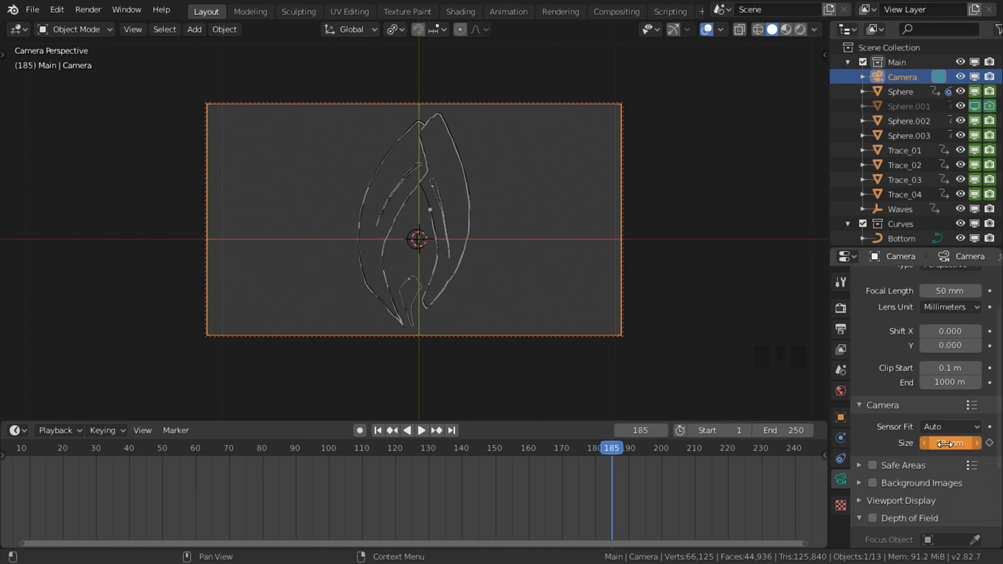
{"action": "key", "text": "i"}
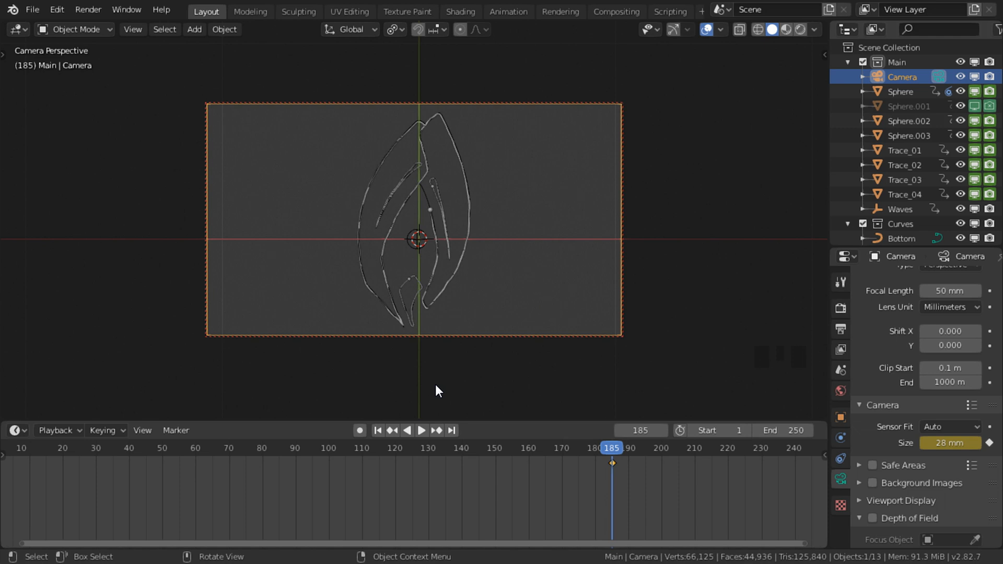
Step: Keyframe the camera's rotation at frame 185, and at frame 1 rotate it about -31.2° around the view's Z axis and keyframe that rotation
{"action": "key", "text": "i"}
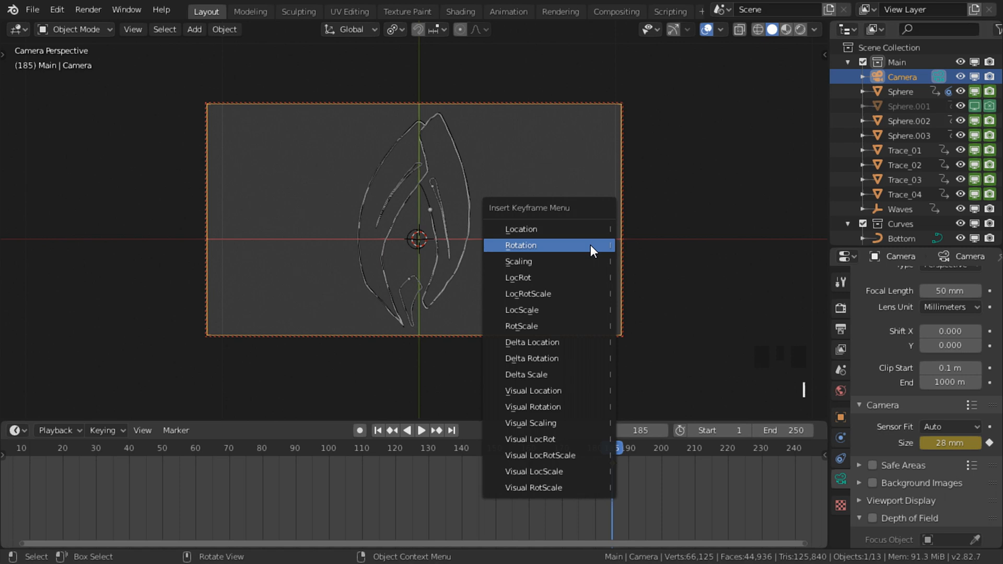
{"action": "left_click", "coordinate": [590, 246]}
{"action": "left_click", "coordinate": [638, 429]}
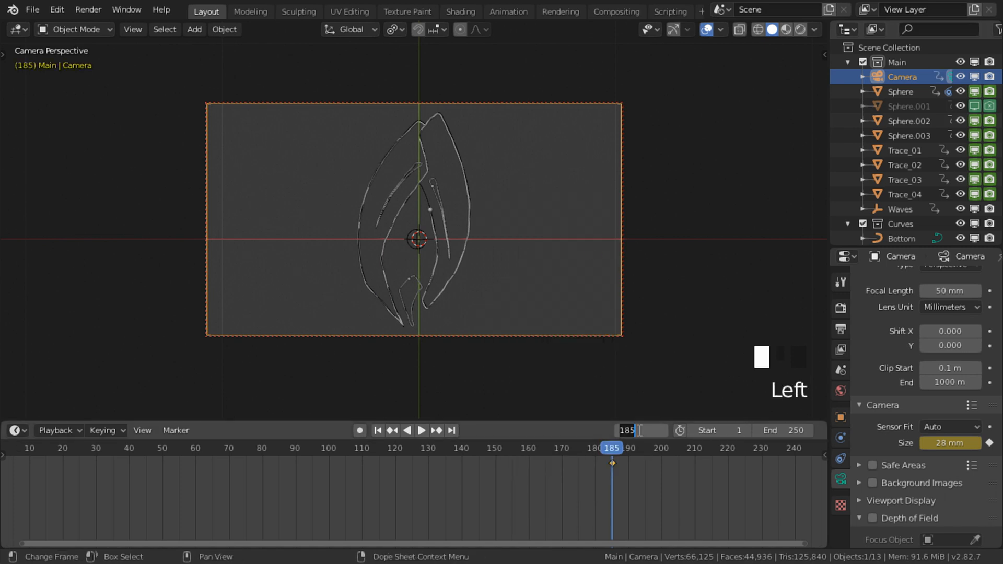
{"action": "type", "text": "1"}
{"action": "key", "text": "Return"}
{"action": "key", "text": "r"}
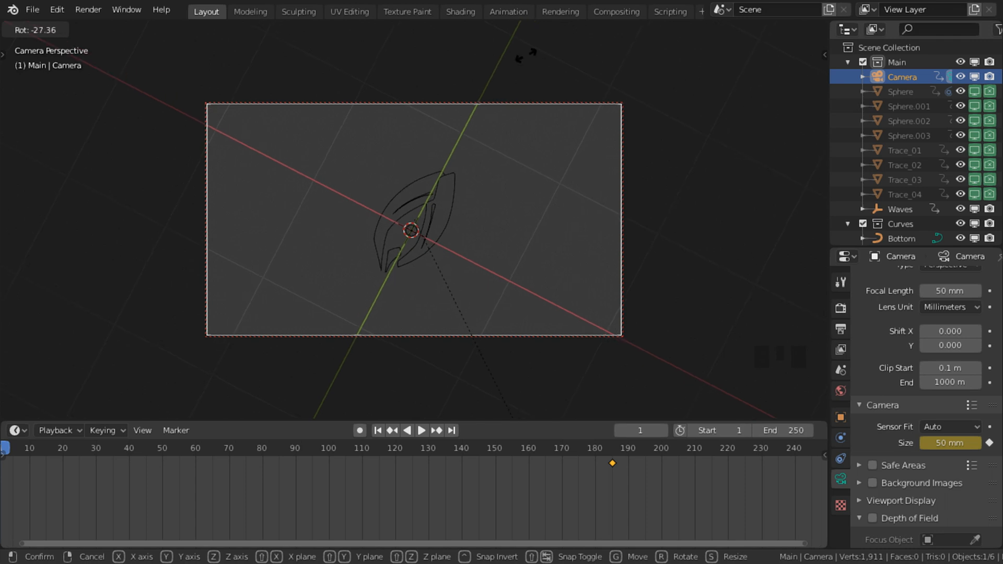
{"action": "left_click", "coordinate": [600, 144]}
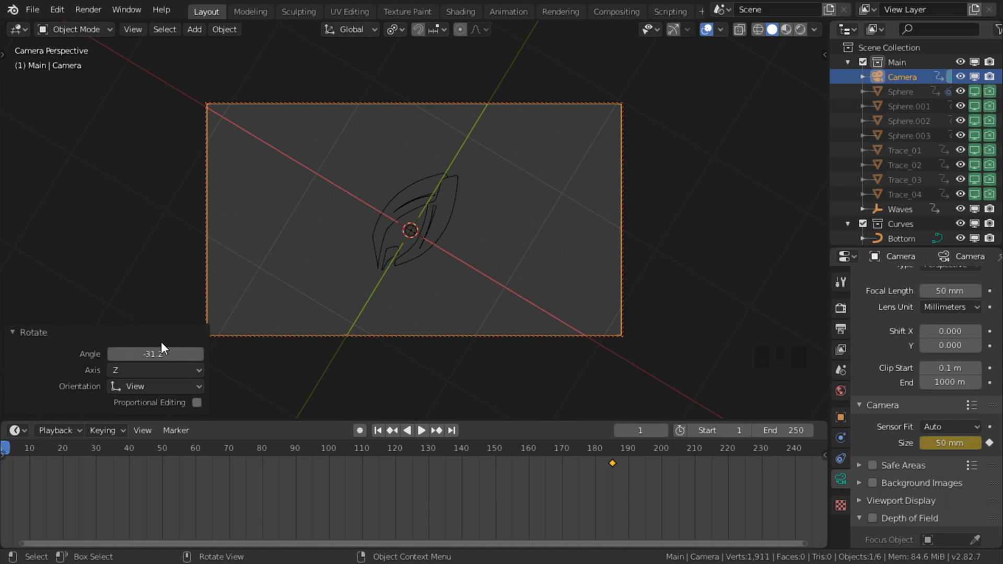
{"action": "key", "text": "i"}
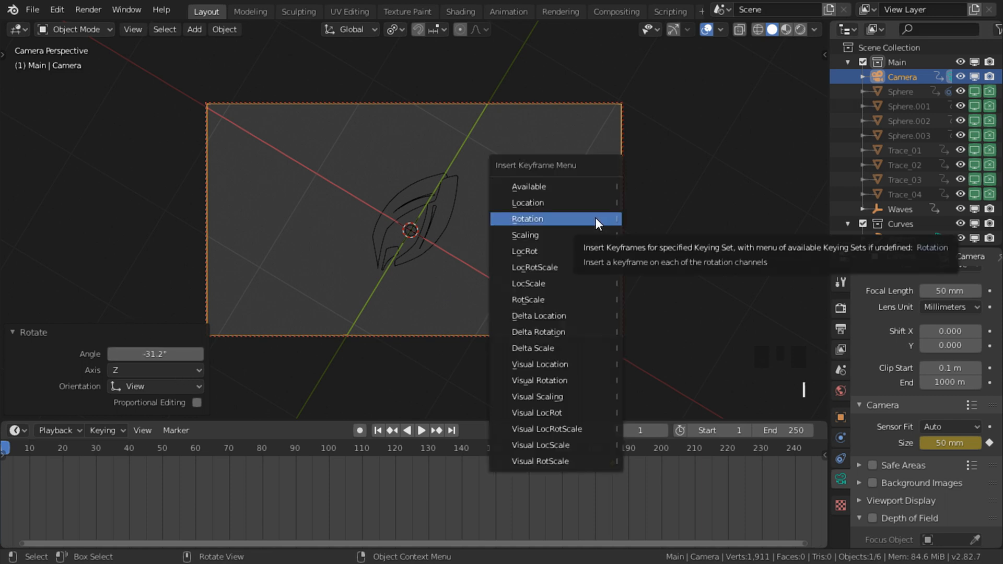
{"action": "left_click", "coordinate": [595, 218]}
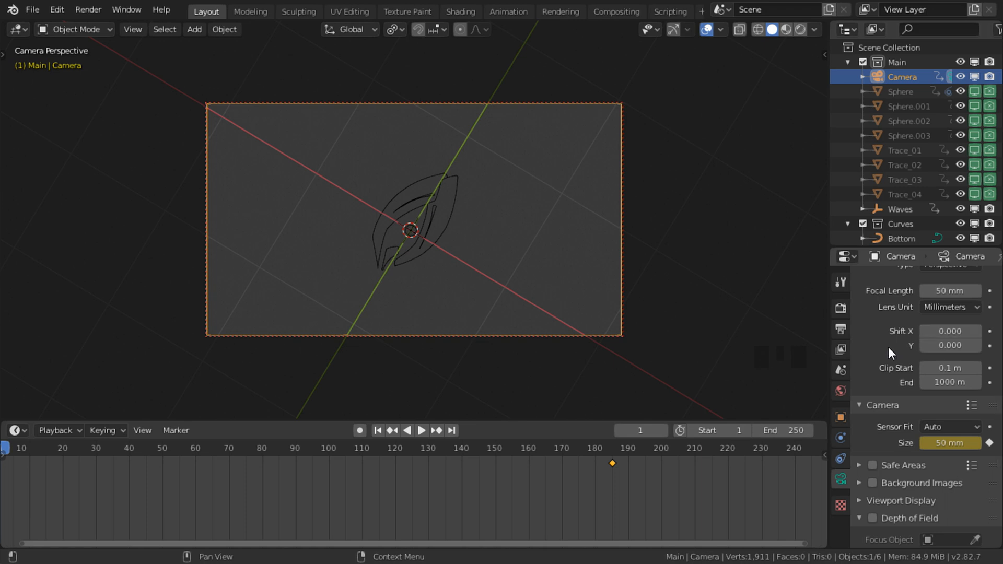
Step: Insert keyframes on the camera's Shift X and Shift Y at frame 1
{"action": "key", "text": "i"}
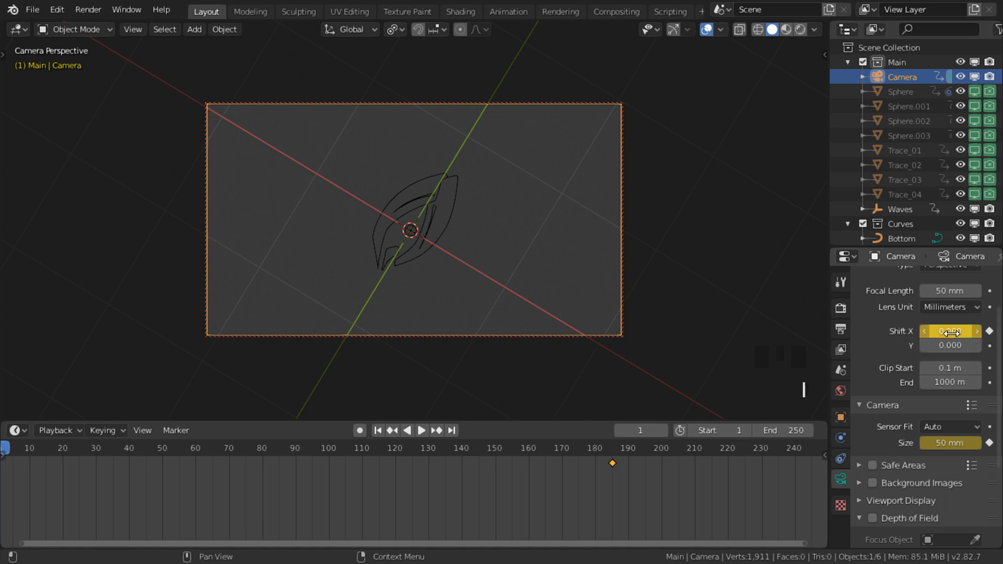
{"action": "key", "text": "i"}
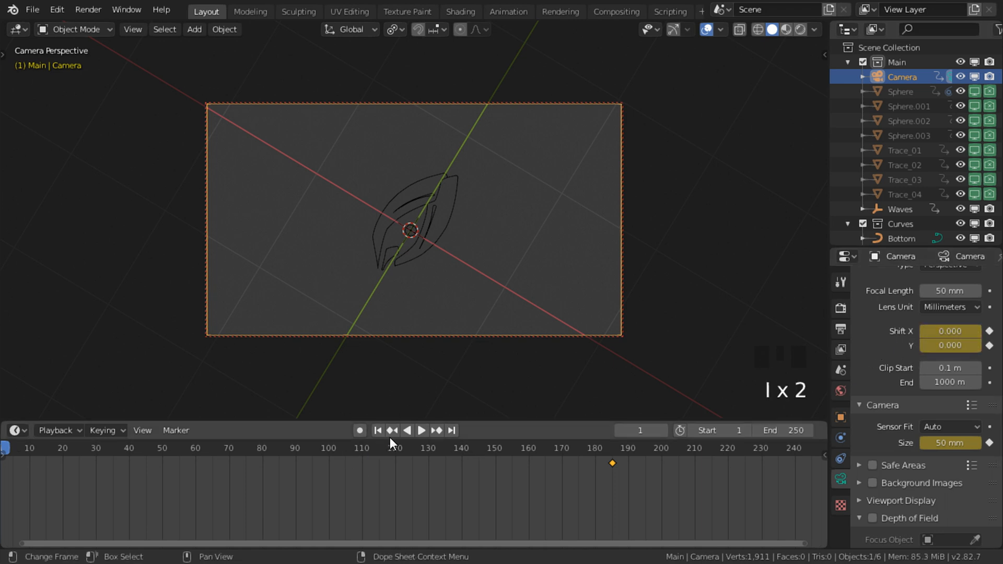
Step: Split the timeline area vertically in half and switch one half to the Graph Editor
{"action": "right_click", "coordinate": [399, 419]}
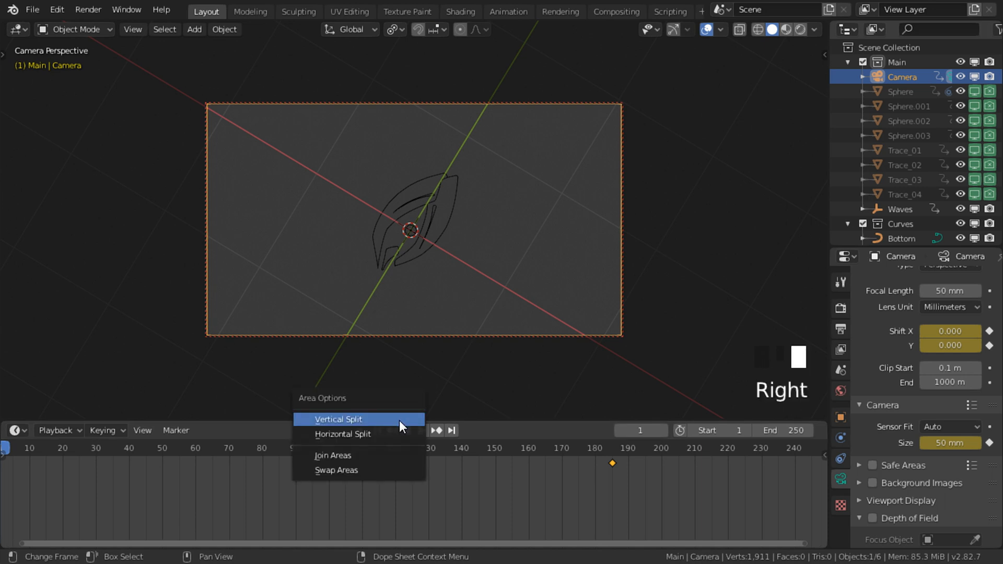
{"action": "left_click", "coordinate": [399, 420]}
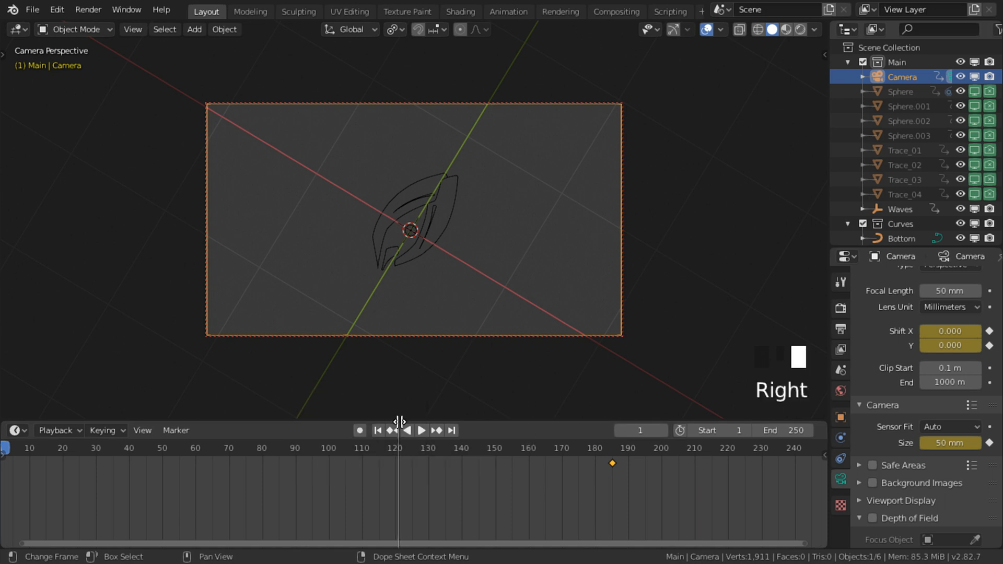
{"action": "left_click", "coordinate": [403, 475]}
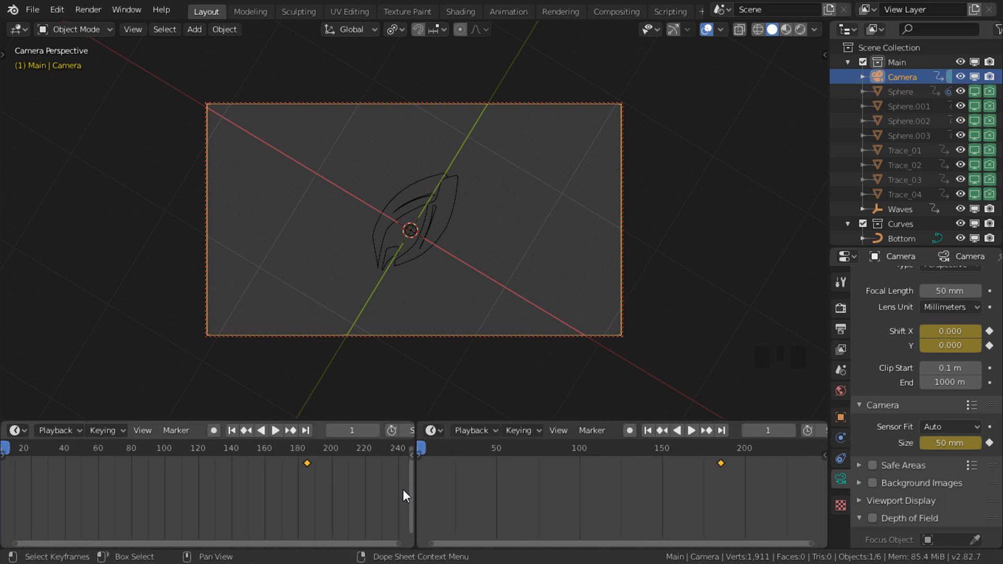
{"action": "left_click", "coordinate": [433, 429]}
{"action": "left_click", "coordinate": [606, 315]}
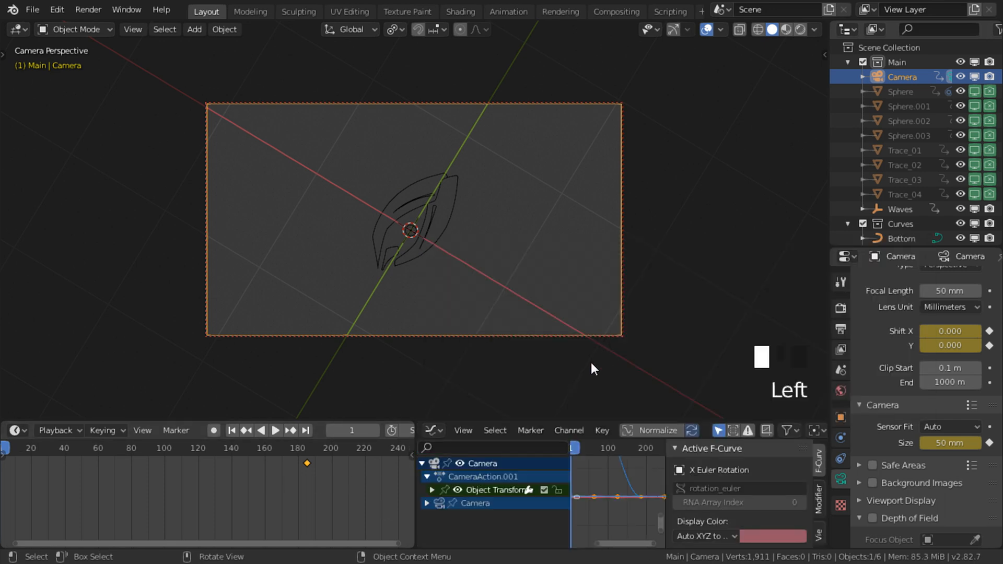
Step: Expand the camera data channels and add a Noise modifier to the Shift X curve
{"action": "left_click", "coordinate": [426, 504]}
{"action": "scroll", "coordinate": [450, 513], "scroll_direction": "down", "scroll_amount": 3}
{"action": "left_click", "coordinate": [450, 513]}
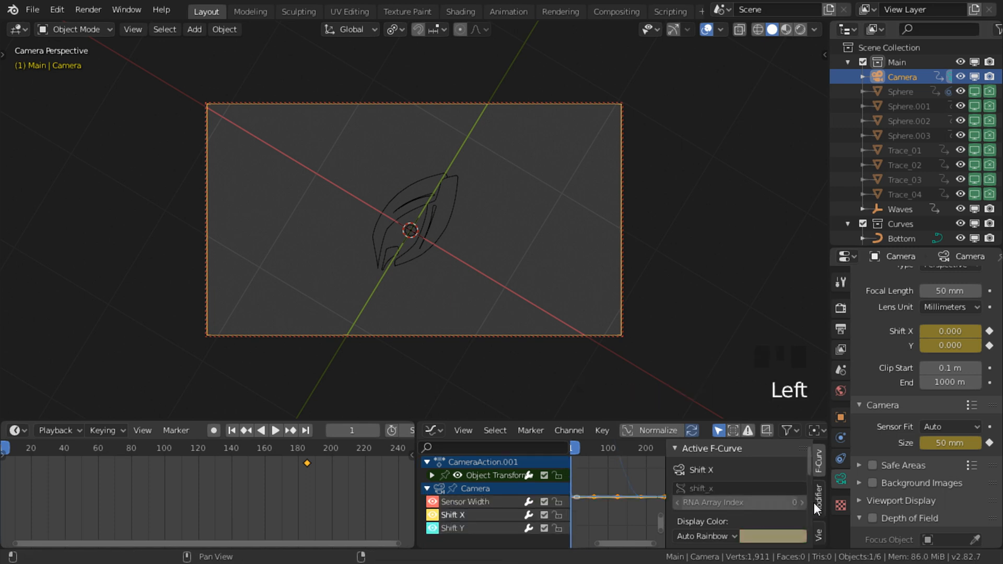
{"action": "key", "text": "n"}
{"action": "key", "text": "n"}
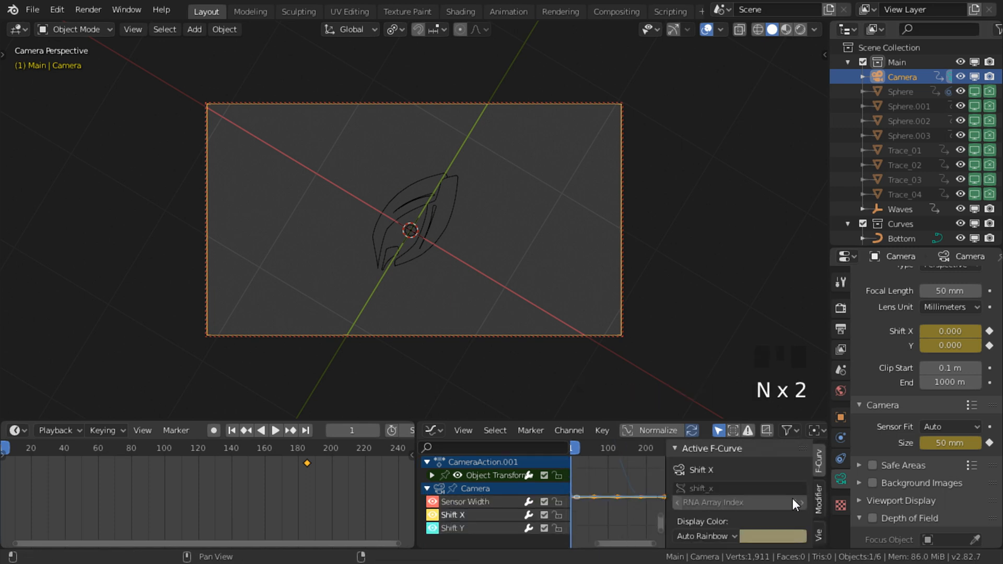
{"action": "left_click", "coordinate": [820, 504]}
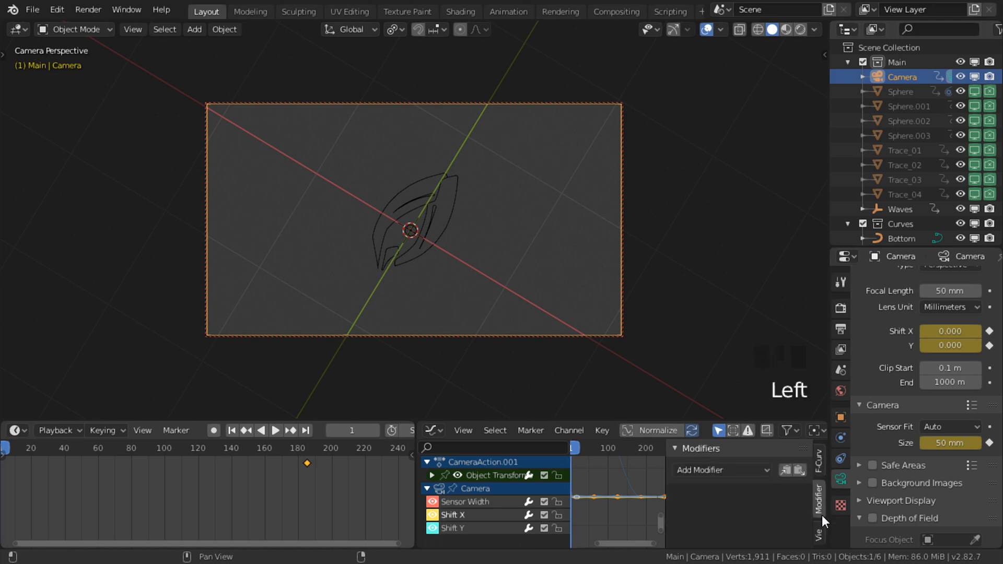
{"action": "left_click", "coordinate": [732, 474]}
{"action": "left_click", "coordinate": [723, 389]}
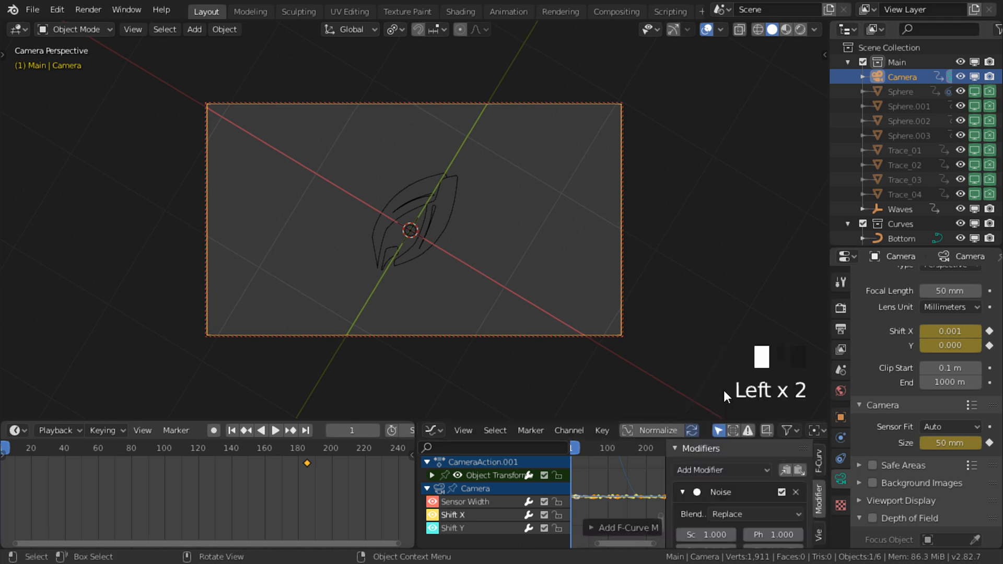
Step: Set the Shift X Noise modifier's scale to 5 and strength to 0.005, and play the animation to check the shake
{"action": "scroll", "coordinate": [706, 468], "scroll_direction": "down", "scroll_amount": 2}
{"action": "left_click", "coordinate": [705, 468]}
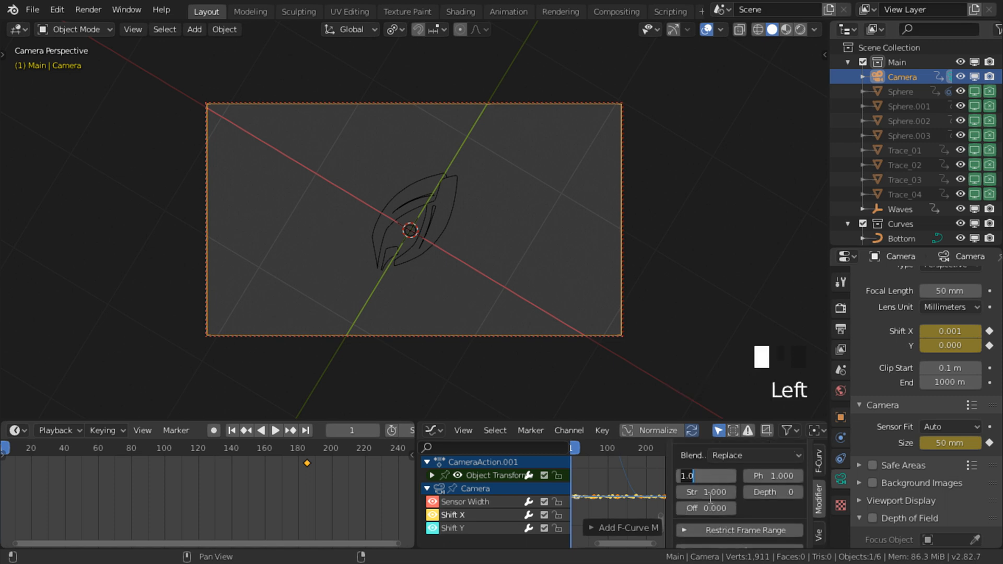
{"action": "type", "text": "5"}
{"action": "key", "text": "Return"}
{"action": "double_click", "coordinate": [709, 493]}
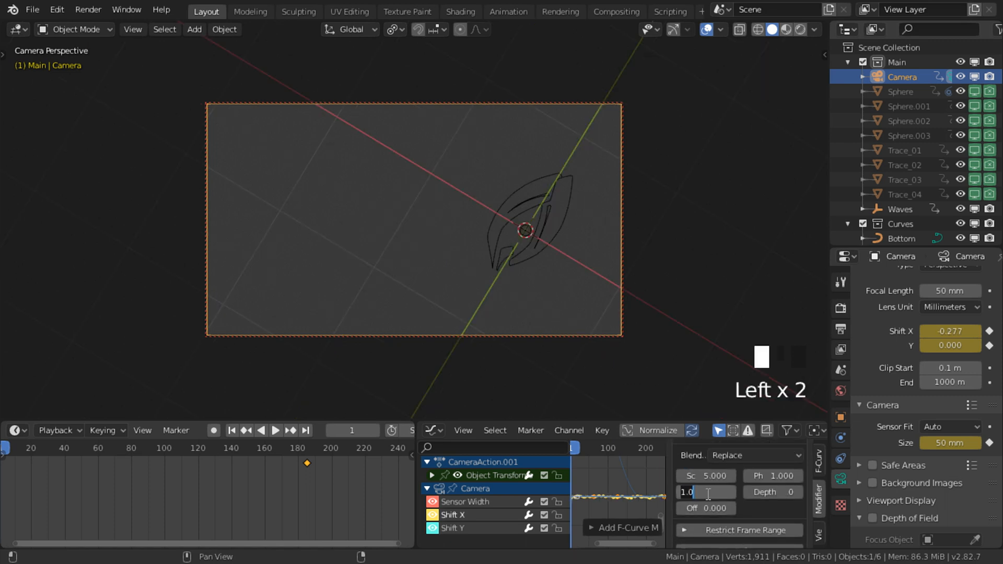
{"action": "type", "text": "0.005"}
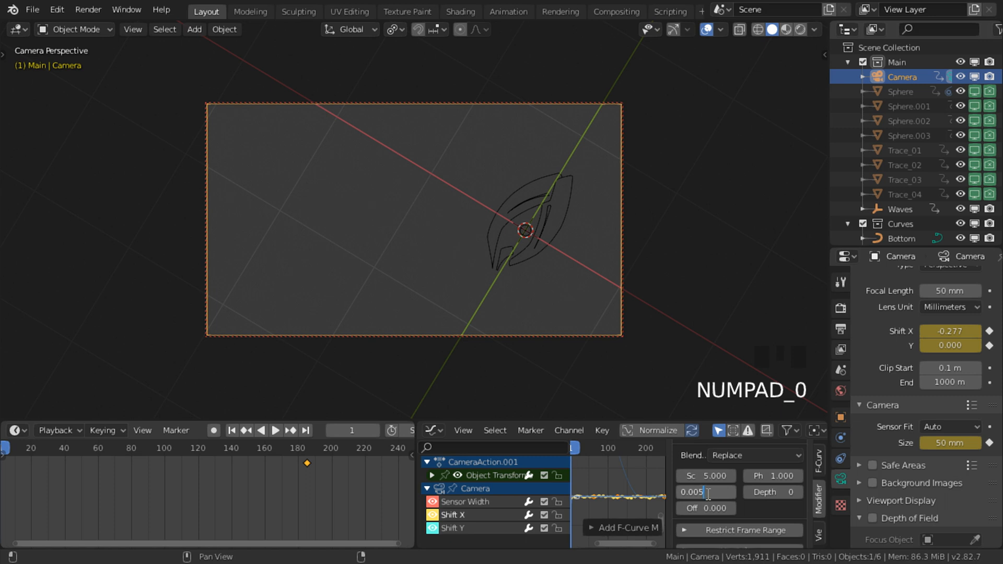
{"action": "key", "text": "Return"}
{"action": "key", "text": "space"}
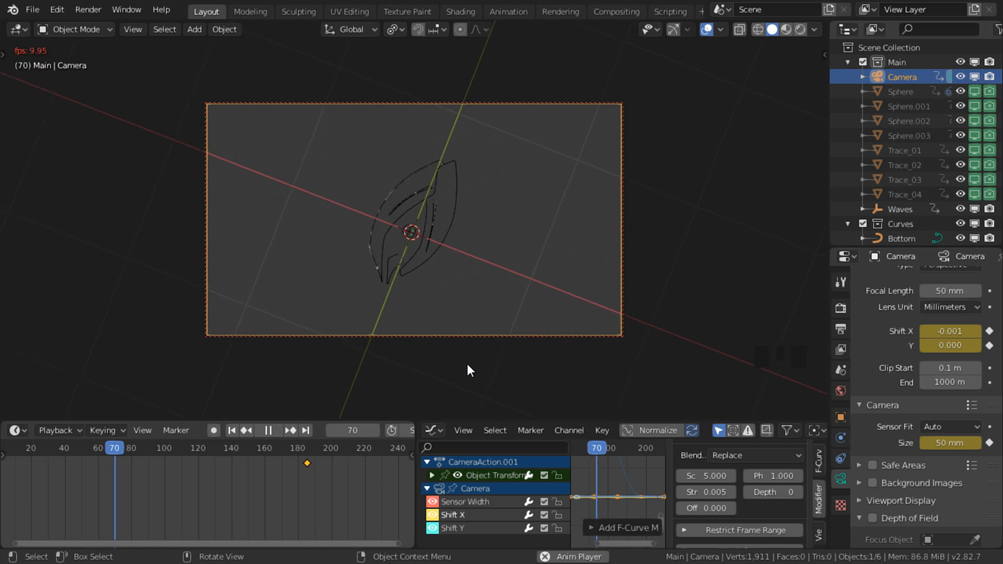
{"action": "key", "text": "space"}
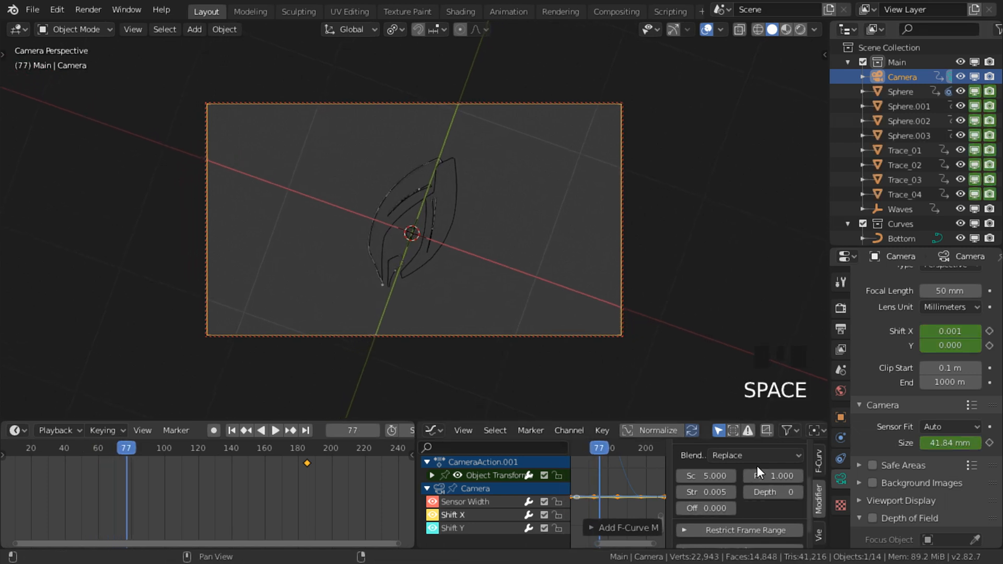
Step: Copy the Noise modifier from the Shift X curve and paste it onto the Shift Y curve
{"action": "scroll", "coordinate": [756, 463], "scroll_direction": "down", "scroll_amount": 5}
{"action": "scroll", "coordinate": [750, 491], "scroll_direction": "up", "scroll_amount": 3}
{"action": "scroll", "coordinate": [751, 490], "scroll_direction": "up", "scroll_amount": 1}
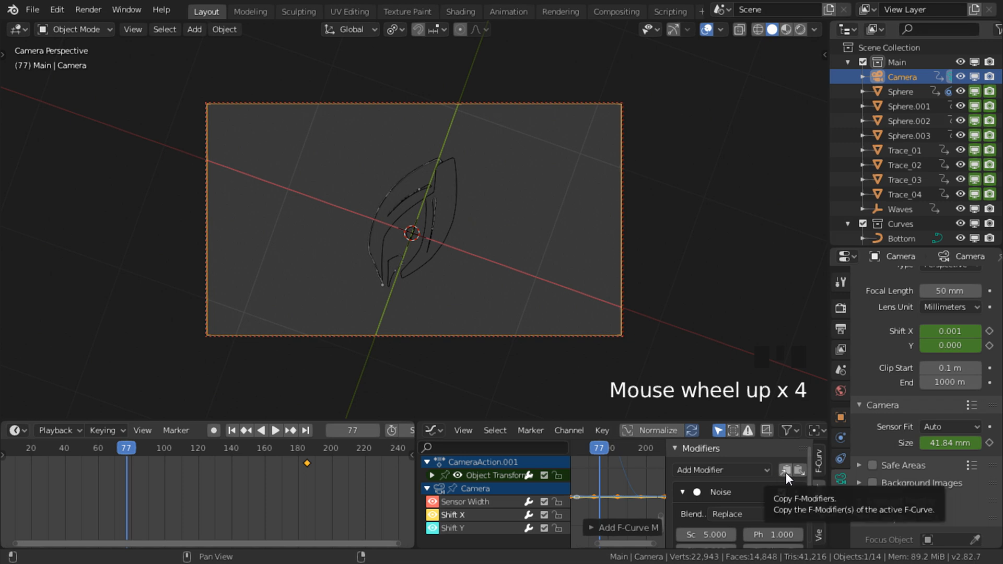
{"action": "left_click", "coordinate": [785, 472]}
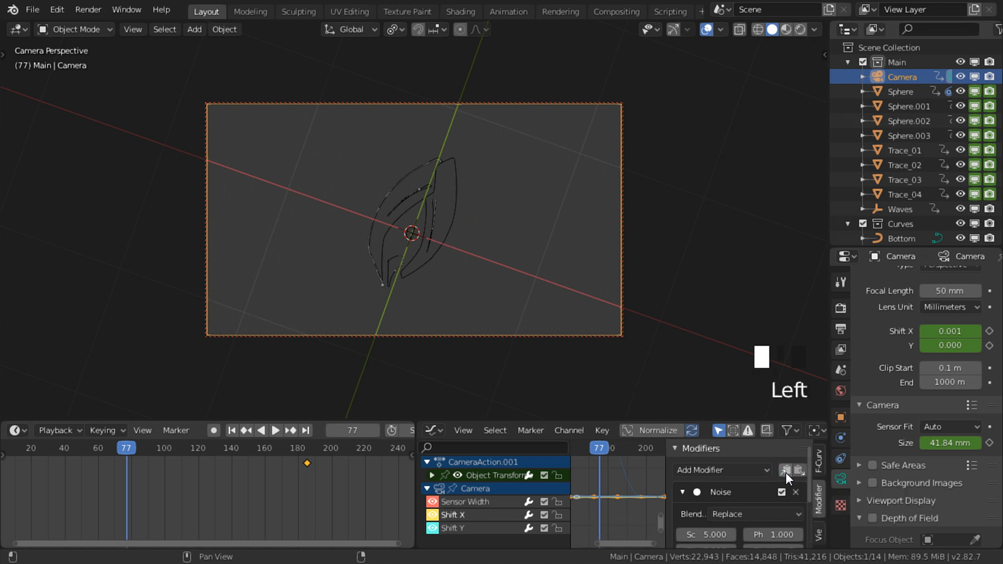
{"action": "left_click", "coordinate": [452, 527]}
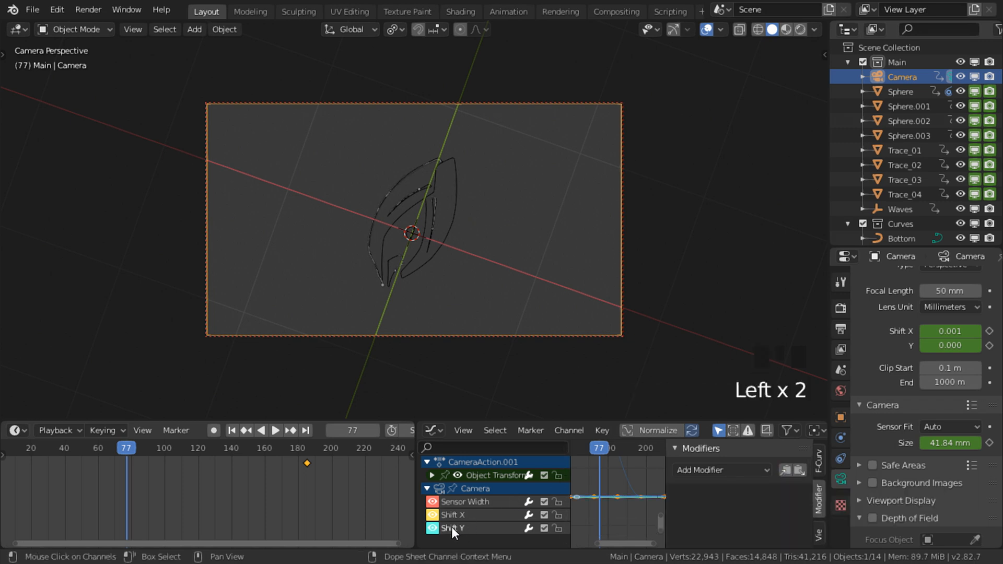
{"action": "left_click", "coordinate": [804, 468]}
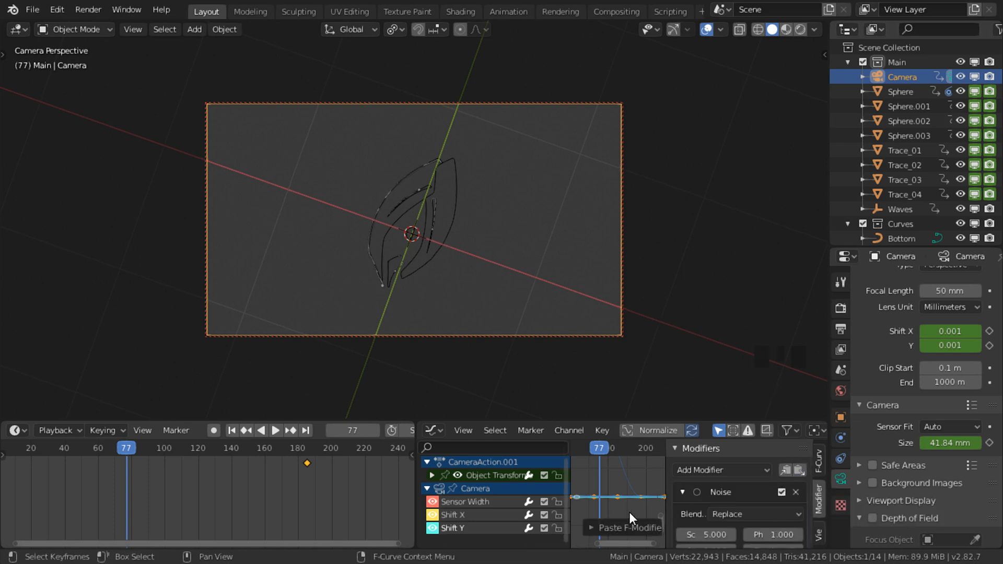
Step: Hide the Graph Editor's sidebar and change that area to the Shader Editor
{"action": "key", "text": "n"}
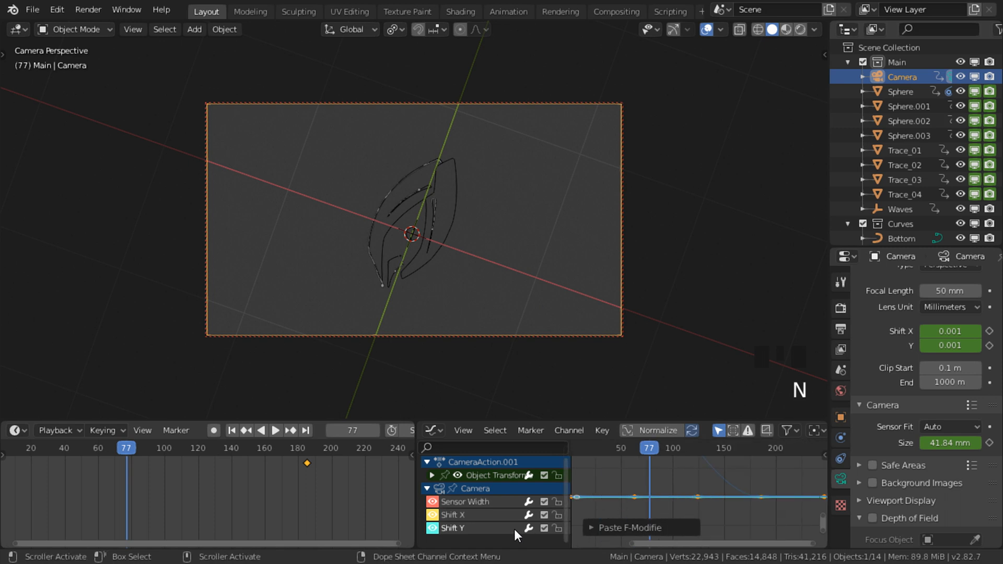
{"action": "left_click", "coordinate": [433, 432]}
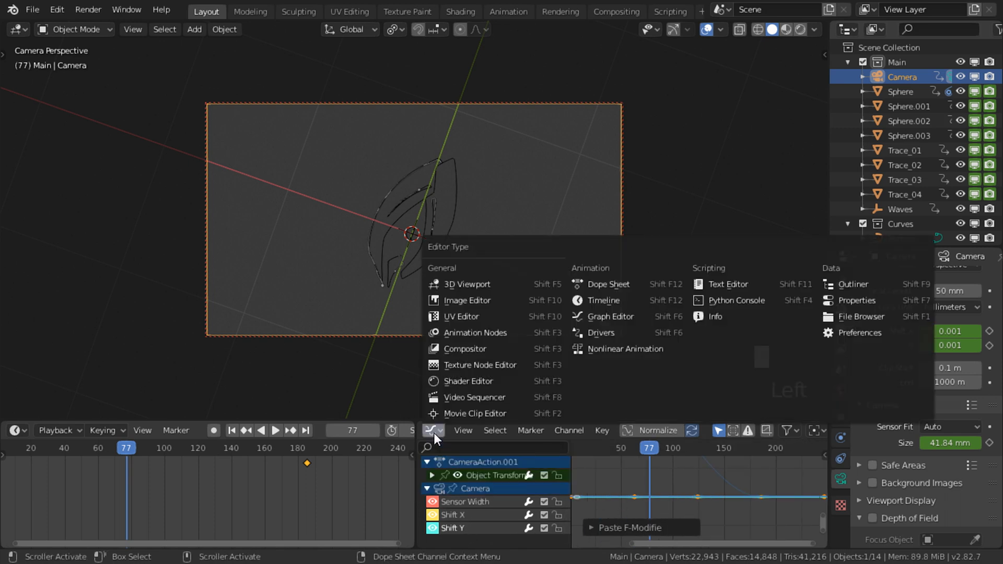
{"action": "left_click", "coordinate": [455, 382]}
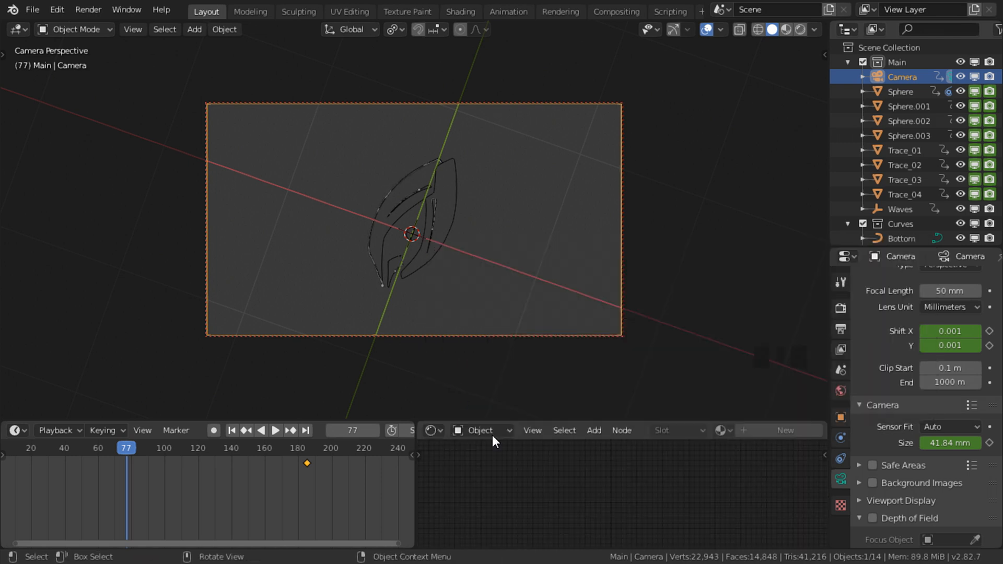
Step: Select the Trace_01 object in top view and give it a new material named Glow
{"action": "key", "text": "KP_7"}
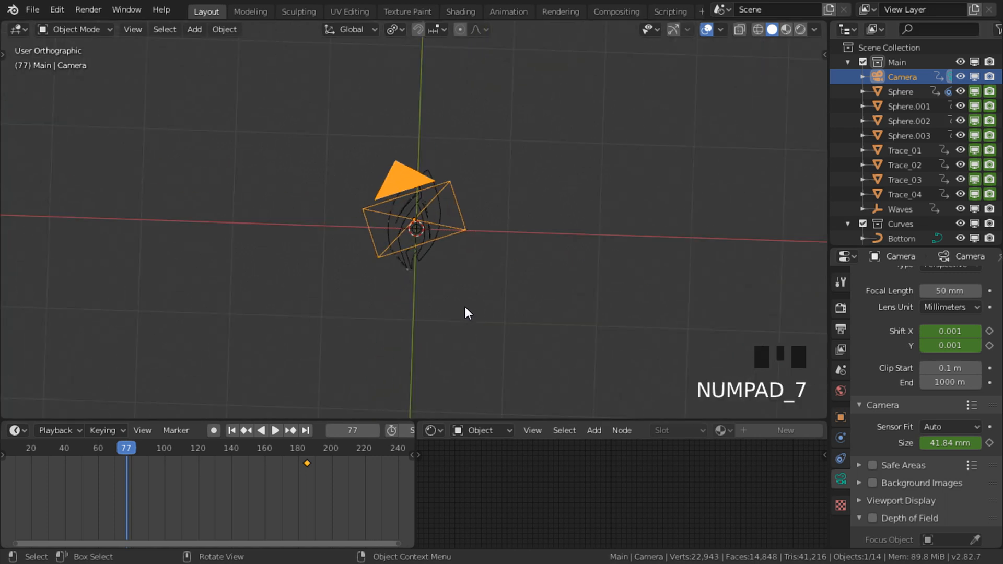
{"action": "scroll", "coordinate": [454, 303], "scroll_direction": "up", "scroll_amount": 12}
{"action": "middle_click_drag", "start_coordinate": [390, 237], "coordinate": [446, 3], "text": "shift"}
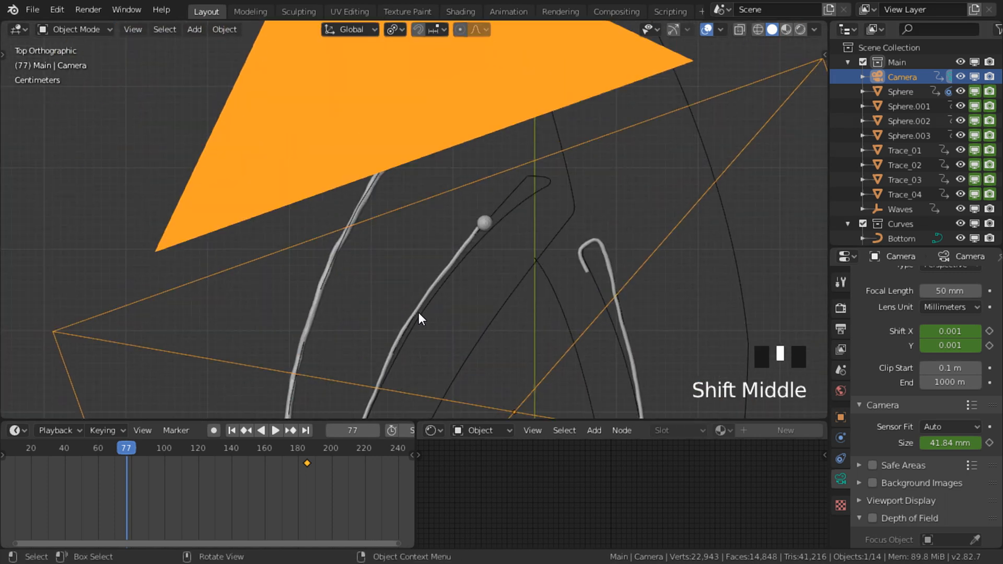
{"action": "key", "text": "shift+alt+z"}
{"action": "left_click", "coordinate": [375, 187]}
{"action": "scroll", "coordinate": [453, 269], "scroll_direction": "down", "scroll_amount": 4}
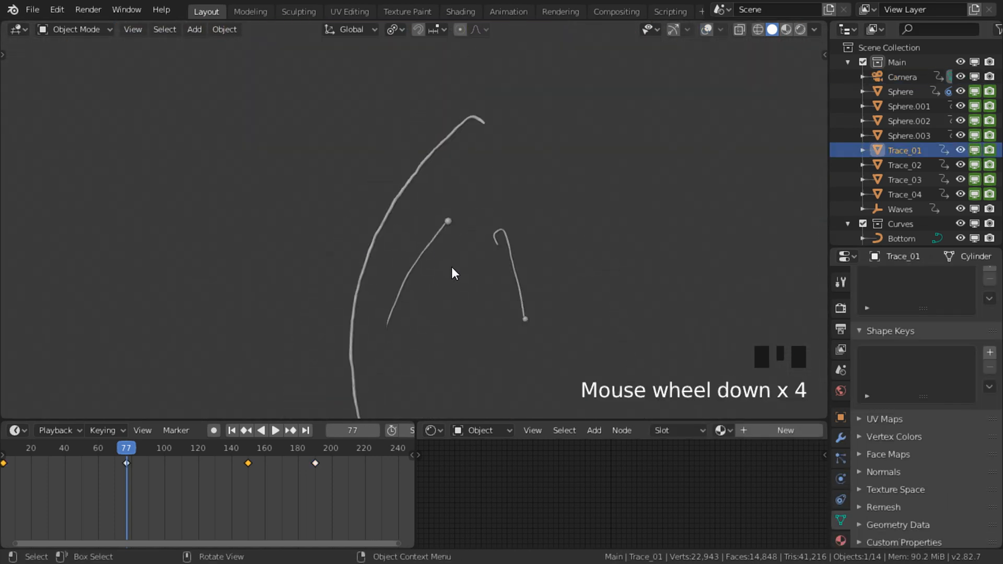
{"action": "key", "text": "shift+alt+z"}
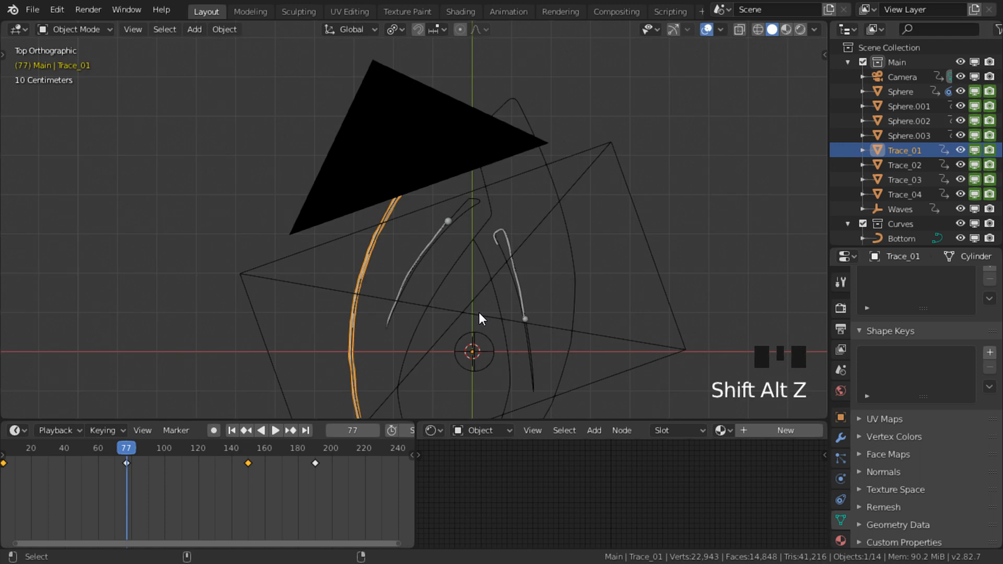
{"action": "left_click", "coordinate": [775, 432]}
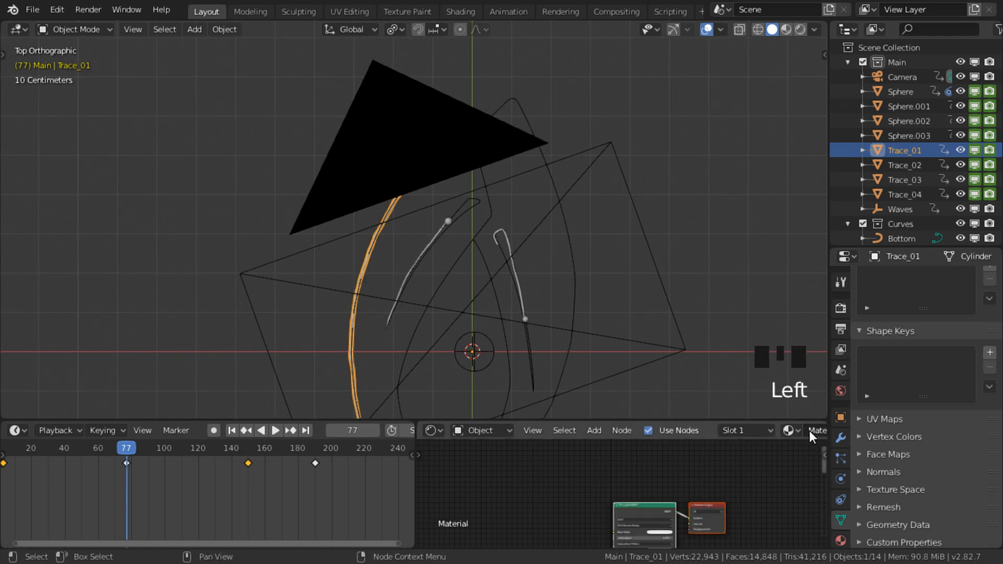
{"action": "left_click", "coordinate": [813, 431]}
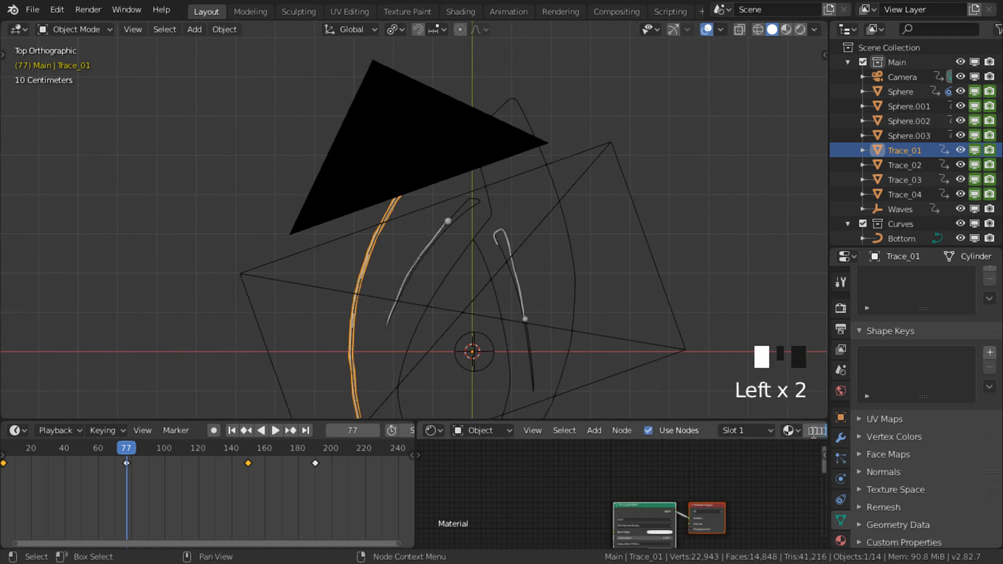
{"action": "type", "text": "Glow"}
{"action": "key", "text": "Return"}
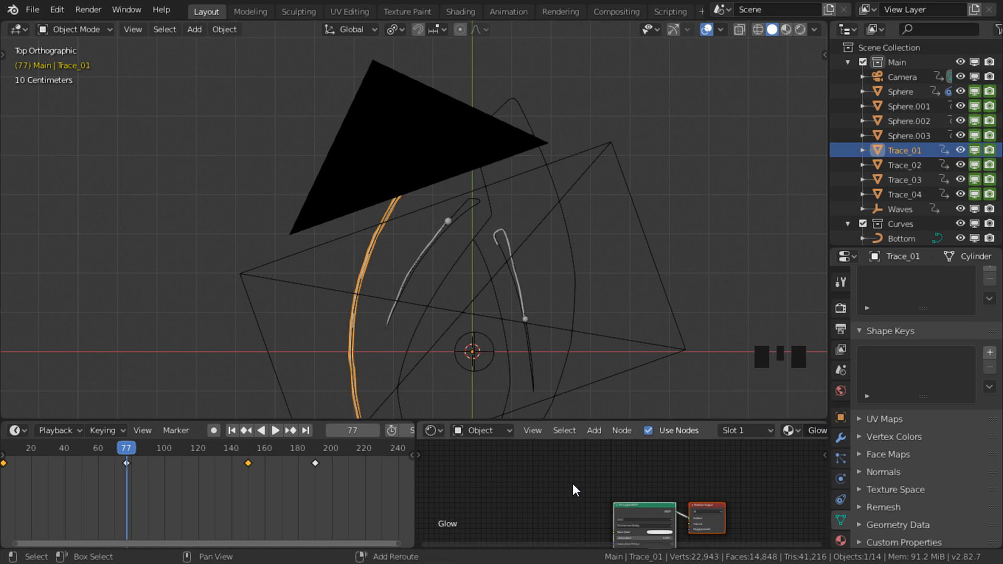
Step: Maximize the Shader Editor and delete the Principled BSDF node from the Glow material
{"action": "key", "text": "ctrl+space"}
{"action": "scroll", "coordinate": [555, 463], "scroll_direction": "down", "scroll_amount": 5}
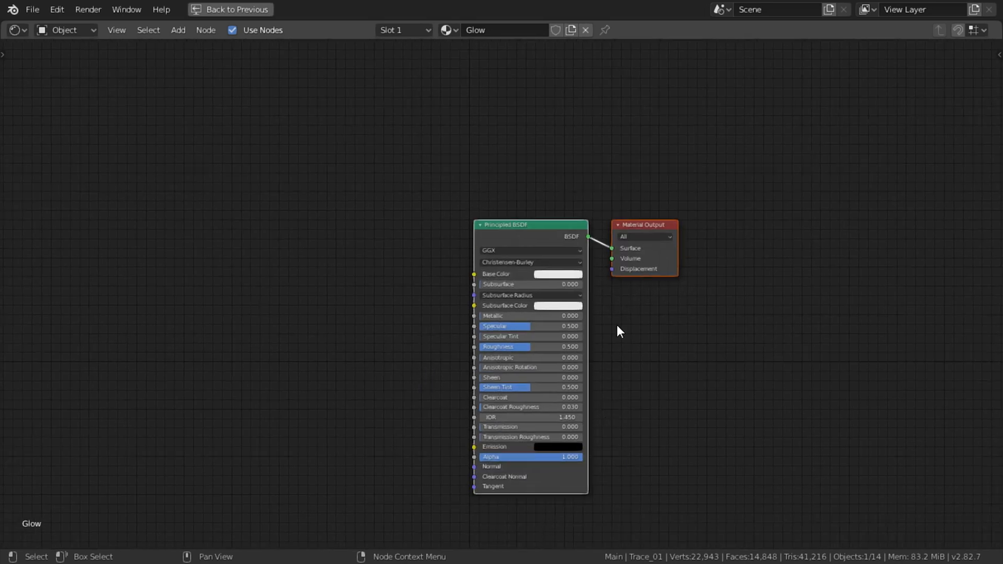
{"action": "left_click", "coordinate": [528, 233]}
{"action": "key", "text": "x"}
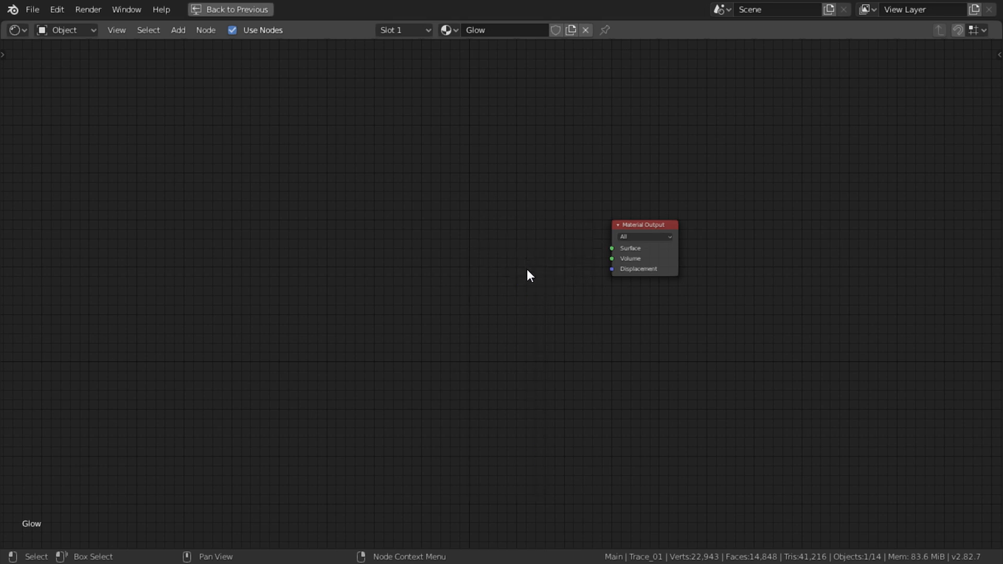
Step: Add an Emission shader node in the free space before the Material Output
{"action": "key", "text": "shift+a"}
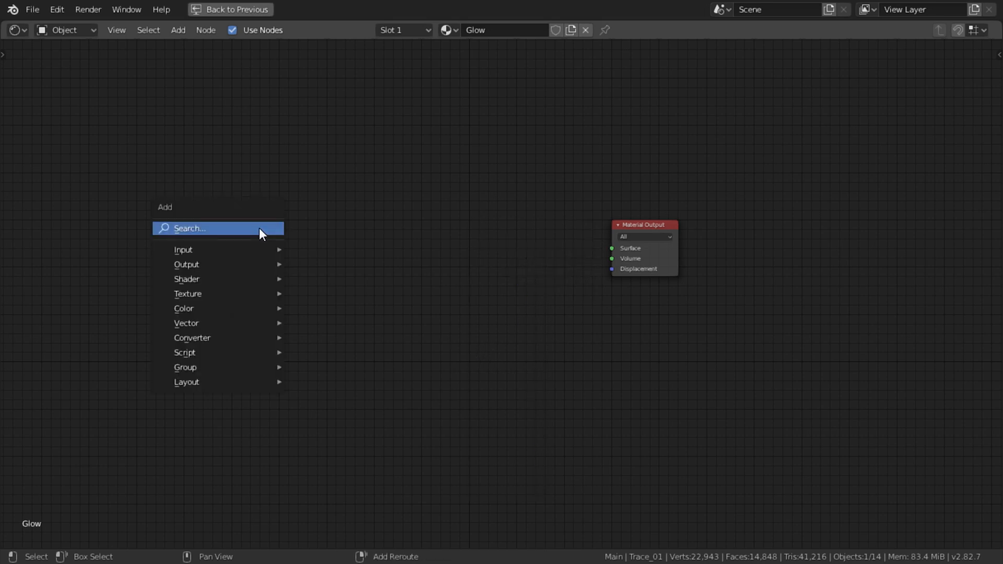
{"action": "left_click", "coordinate": [259, 229]}
{"action": "type", "text": "Emiss"}
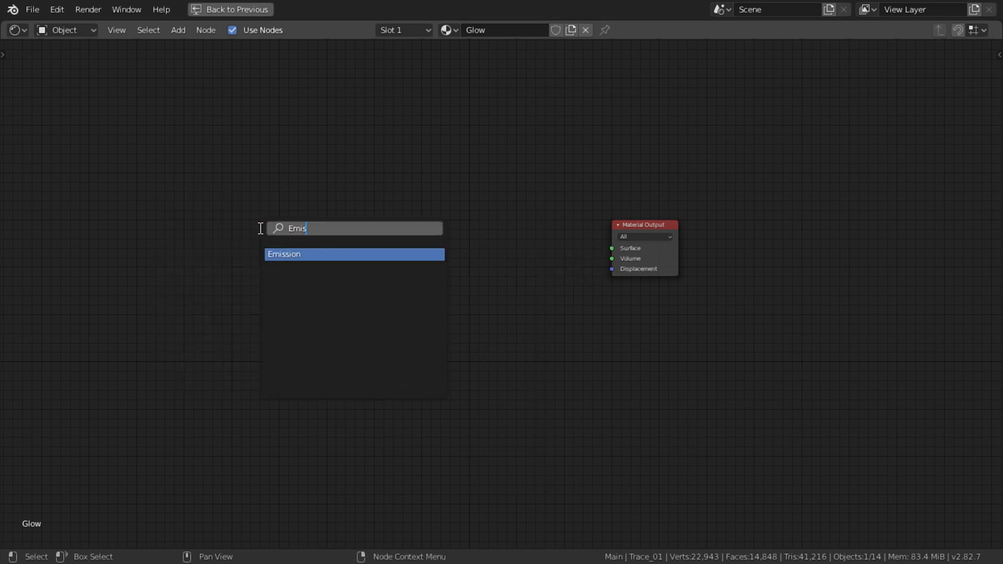
{"action": "key", "text": "Return"}
{"action": "left_click", "coordinate": [329, 291]}
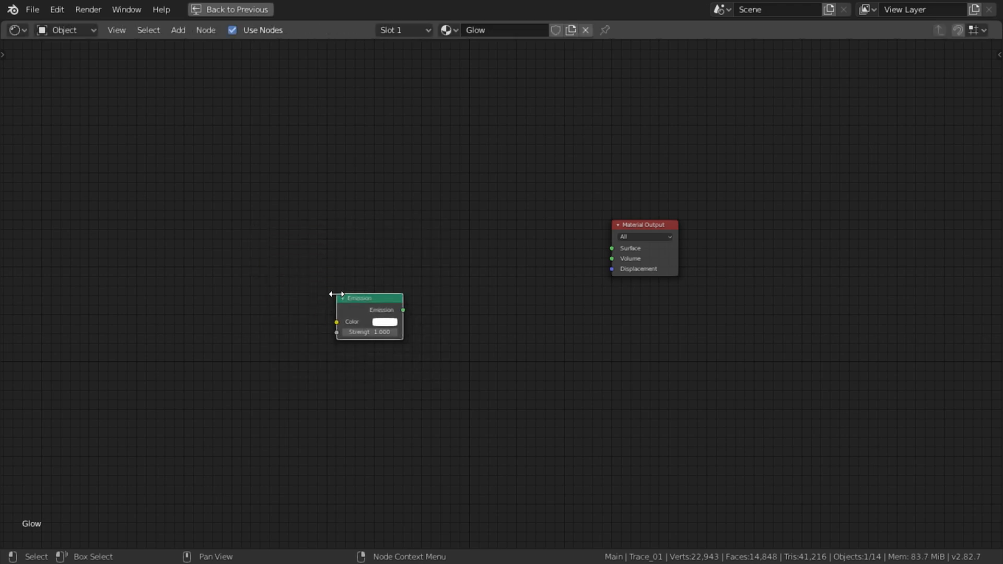
Step: Add a Transparent BSDF above the Emission node and combine both through a Mix Shader feeding the Material Output's surface
{"action": "key", "text": "shift+a"}
{"action": "left_click", "coordinate": [414, 308]}
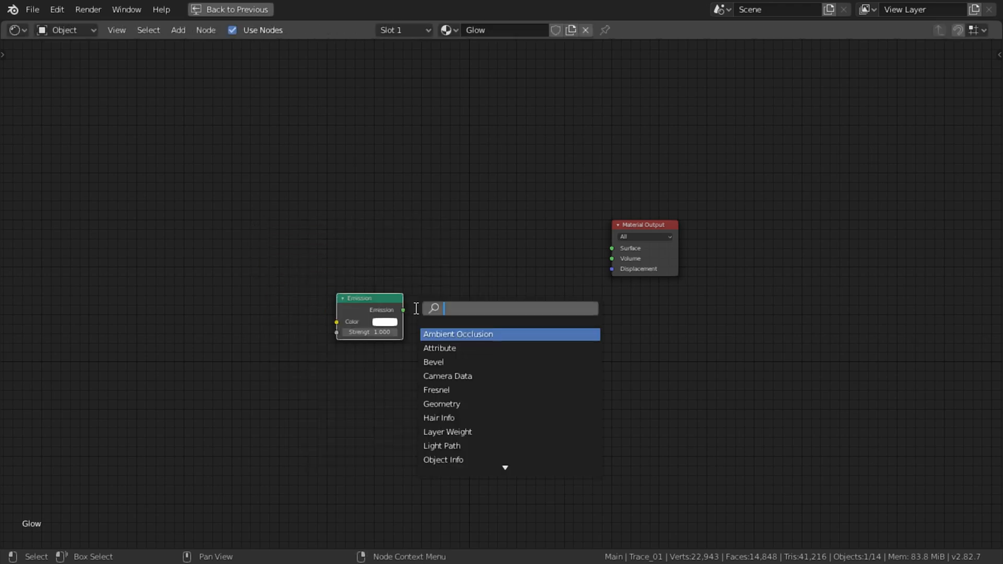
{"action": "type", "text": "Tran"}
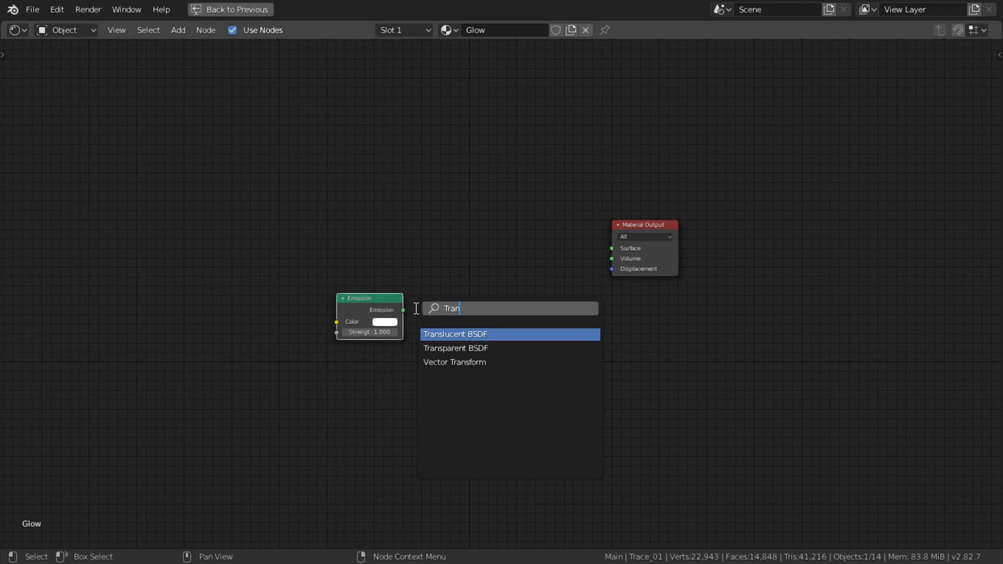
{"action": "key", "text": "Down"}
{"action": "key", "text": "Return"}
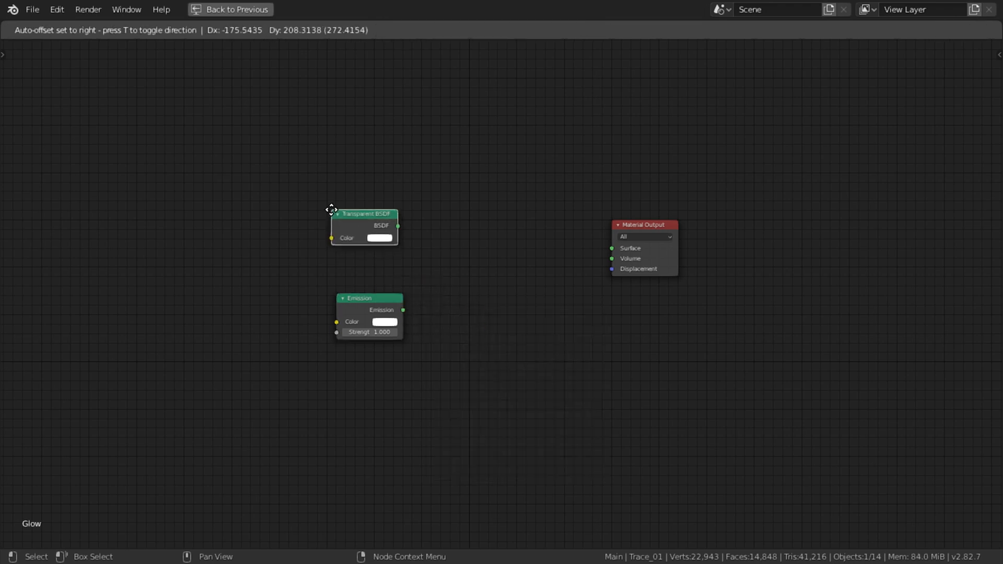
{"action": "left_click", "coordinate": [338, 207]}
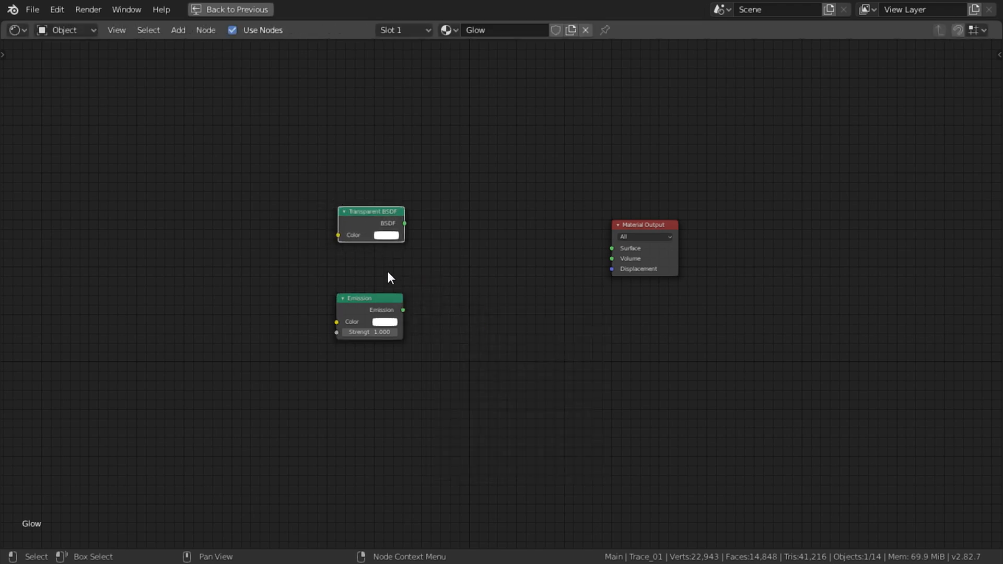
{"action": "left_click", "coordinate": [373, 221], "text": "ctrl+shift"}
{"action": "right_click_drag", "start_coordinate": [372, 219], "coordinate": [393, 326], "text": "ctrl+shift"}
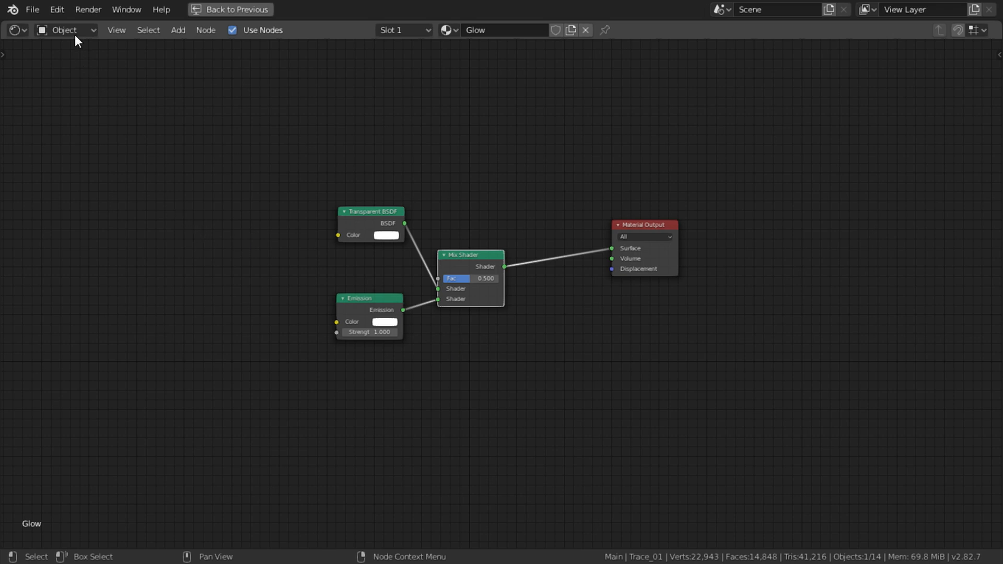
Step: Search the add-ons in Preferences for "Node" to check whether Node Wrangler is enabled, and close Preferences
{"action": "left_click", "coordinate": [63, 11]}
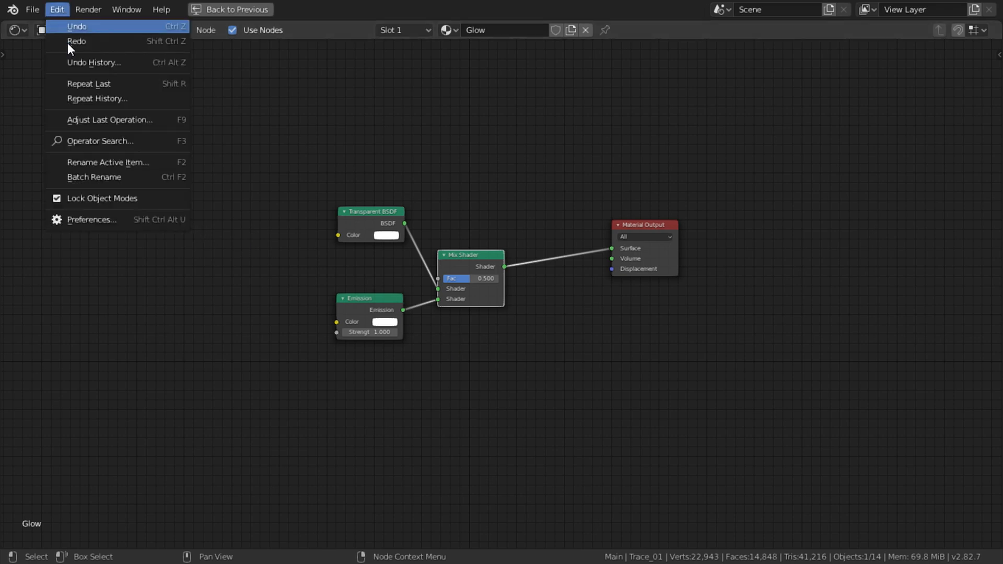
{"action": "left_click", "coordinate": [105, 220]}
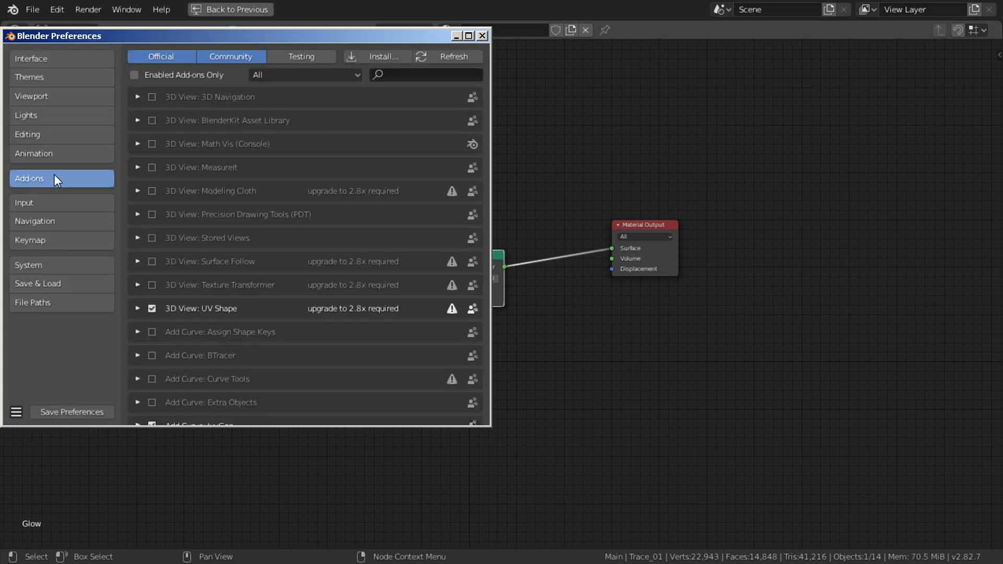
{"action": "left_click", "coordinate": [425, 77]}
{"action": "type", "text": "Node"}
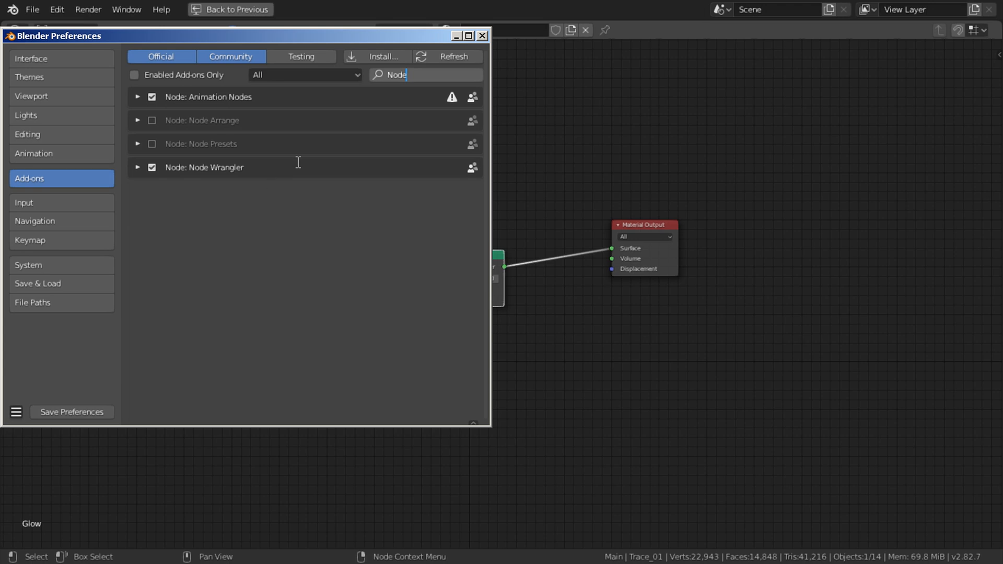
{"action": "left_click", "coordinate": [481, 35]}
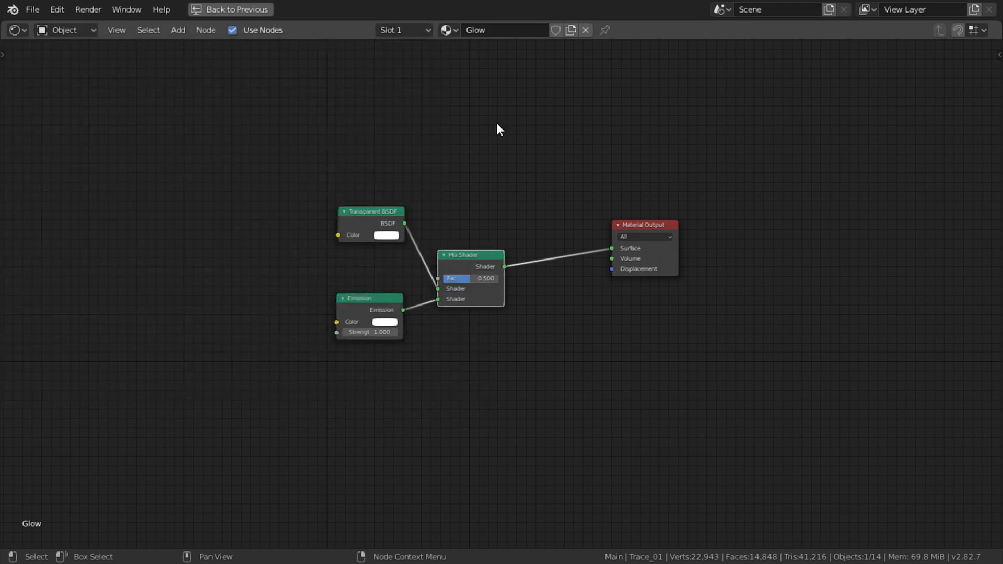
Step: Set the Mix Shader's factor to 1.000 and restore the normal multi-area layout
{"action": "scroll", "coordinate": [459, 308], "scroll_direction": "up", "scroll_amount": 2}
{"action": "left_click_drag", "start_coordinate": [430, 276], "coordinate": [470, 276]}
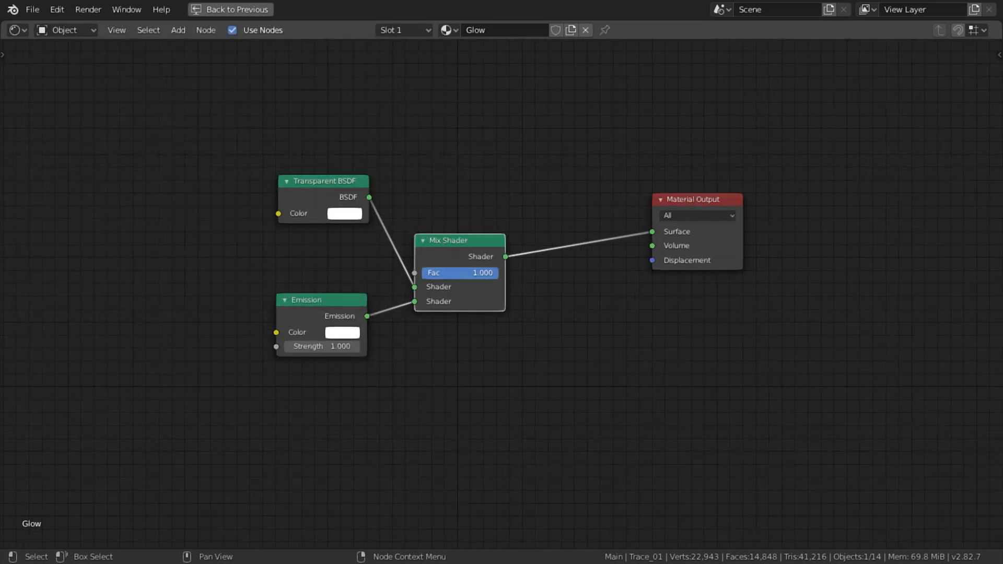
{"action": "key", "text": "shift+space"}
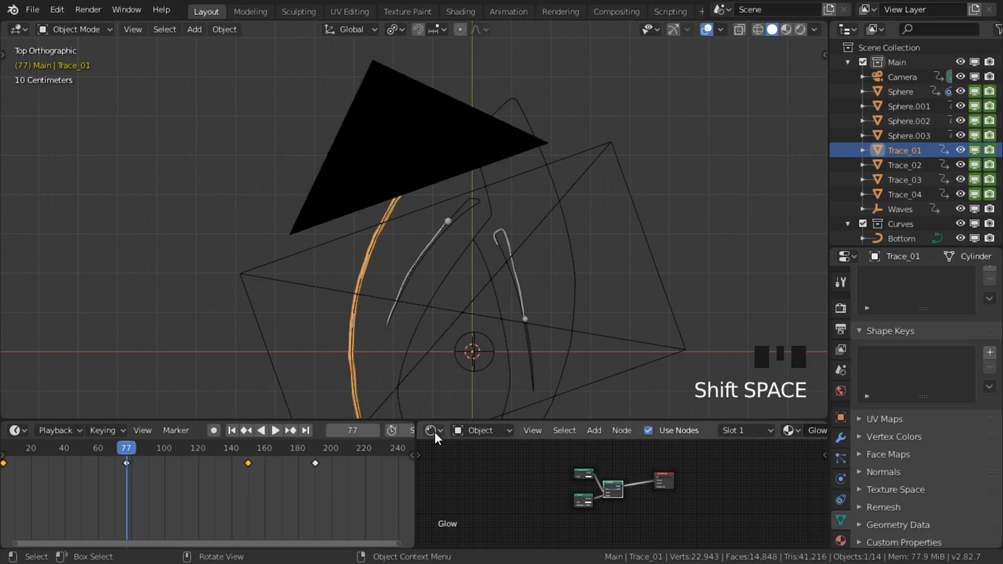
Step: Set the Emission node's strength to 0 and keyframe it at frame 2
{"action": "double_click", "coordinate": [349, 430]}
{"action": "type", "text": "1"}
{"action": "key", "text": "Return"}
{"action": "scroll", "coordinate": [643, 490], "scroll_direction": "up", "scroll_amount": 5}
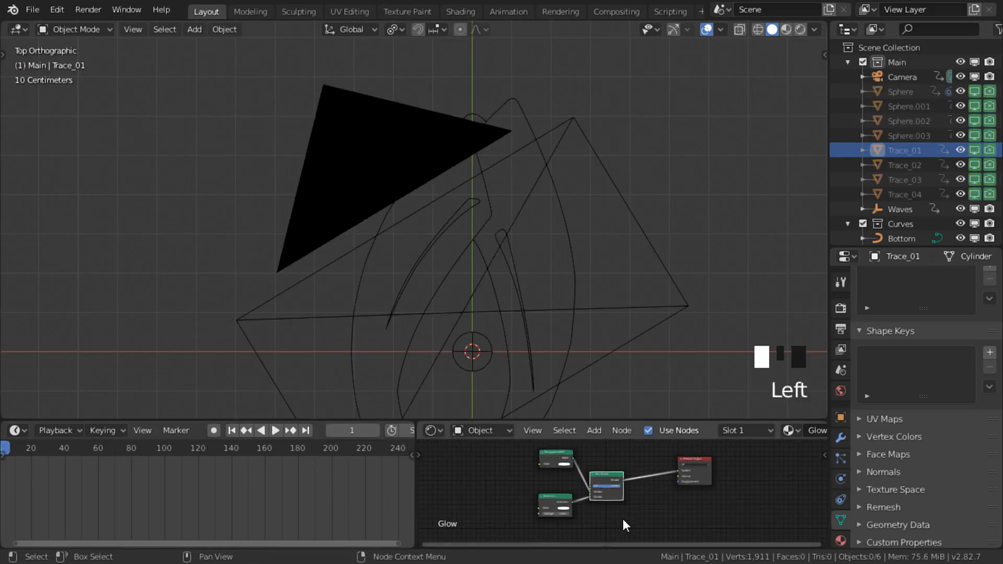
{"action": "scroll", "coordinate": [605, 527], "scroll_direction": "up", "scroll_amount": 2}
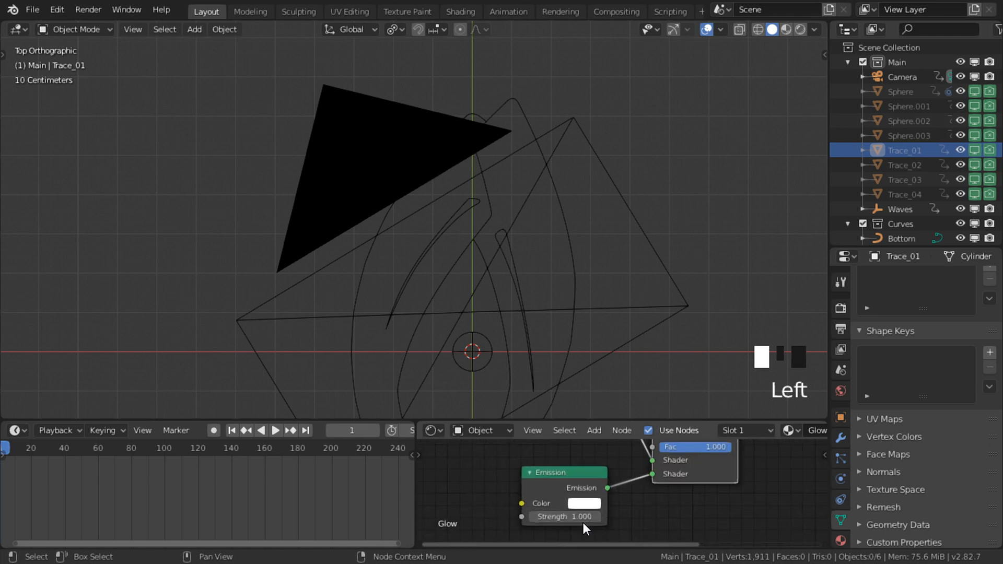
{"action": "double_click", "coordinate": [572, 519]}
{"action": "type", "text": "1.00"}
{"action": "key", "text": "Return"}
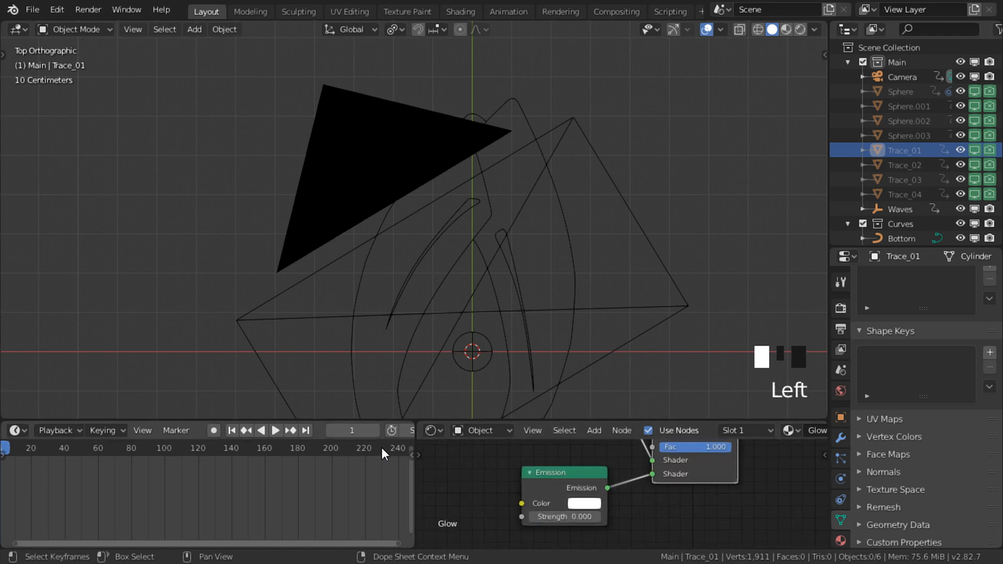
{"action": "left_click", "coordinate": [376, 433]}
{"action": "left_click", "coordinate": [376, 431]}
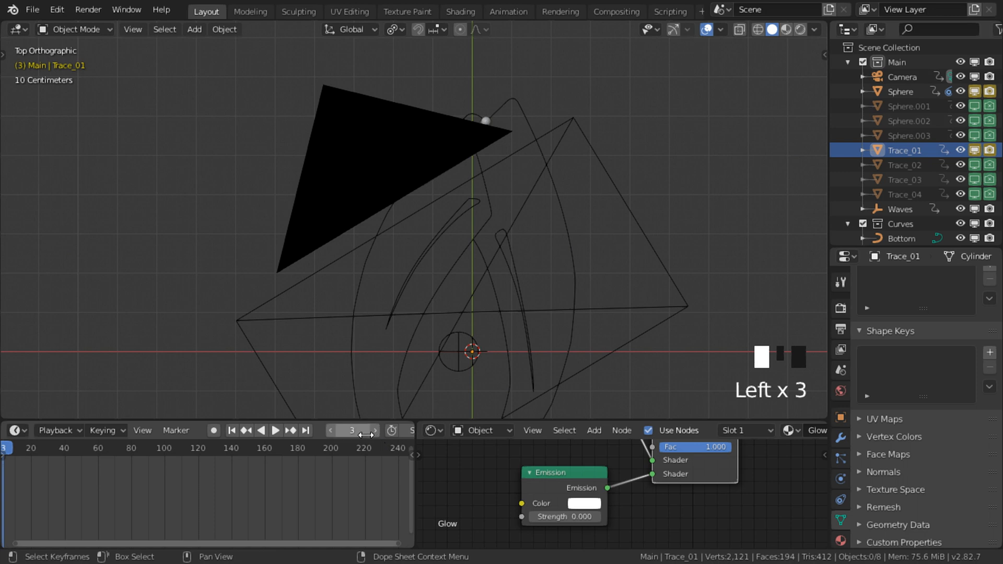
{"action": "key", "text": "Left"}
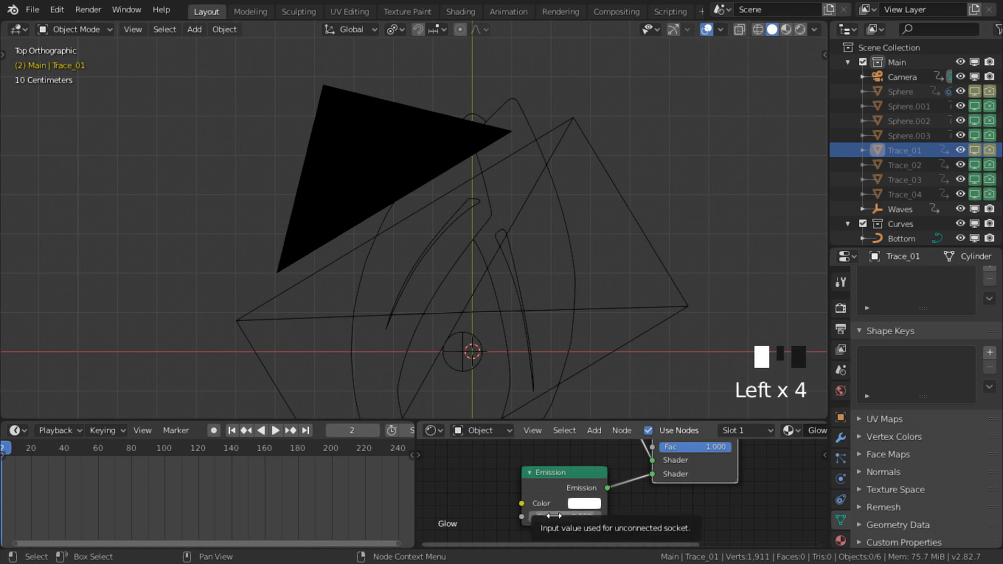
{"action": "key", "text": "i"}
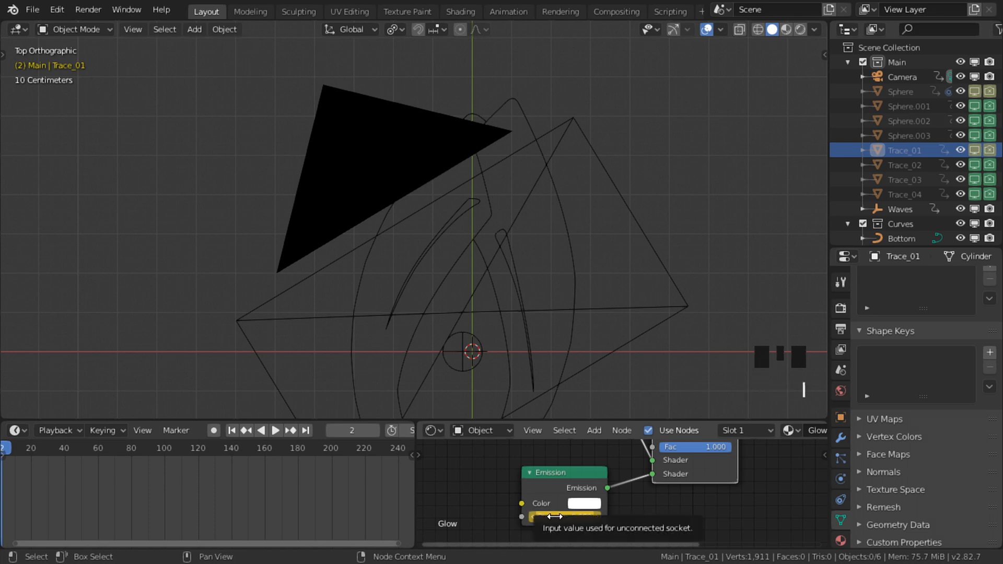
{"action": "left_click_drag", "start_coordinate": [281, 451], "coordinate": [316, 454]}
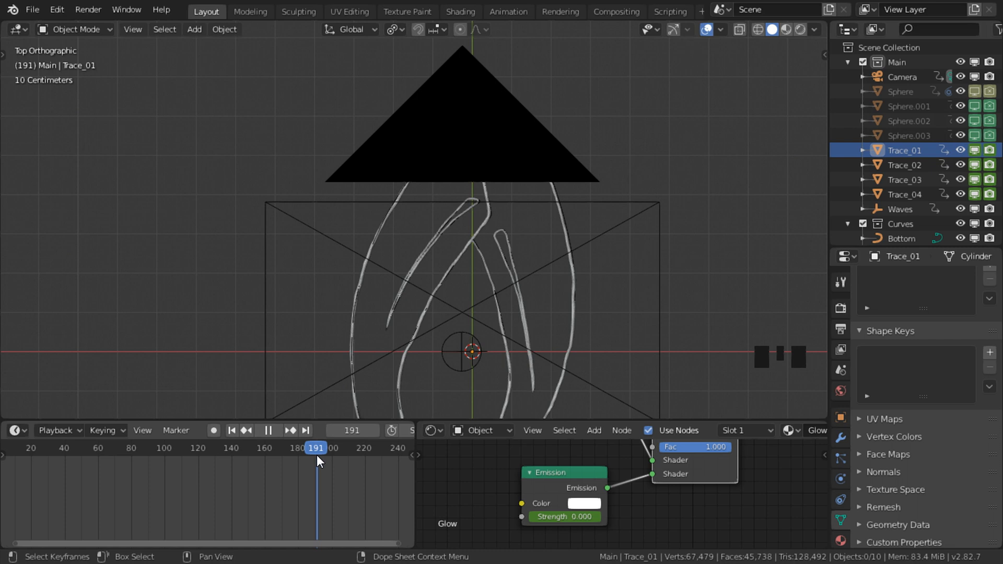
{"action": "key", "text": "Left"}
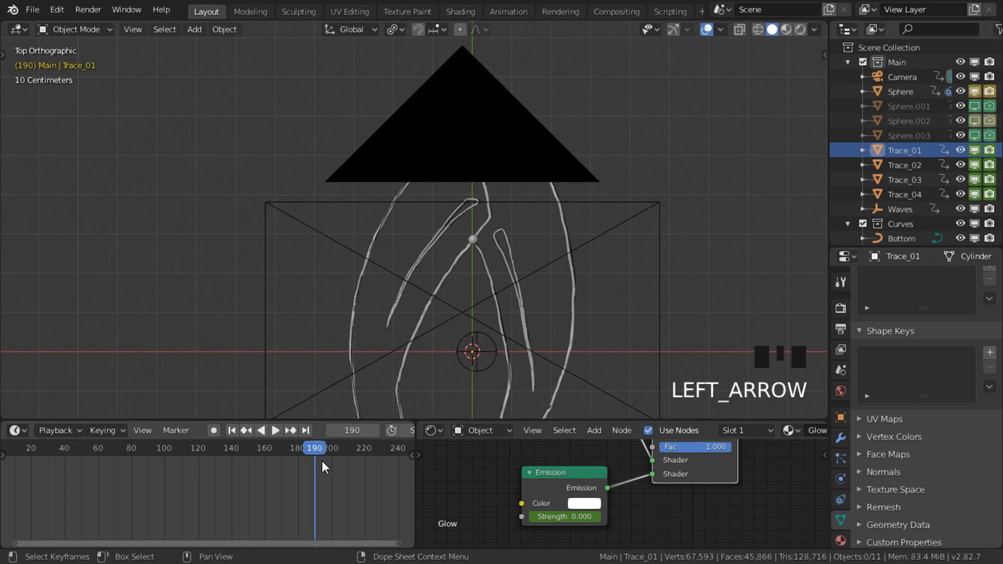
{"action": "left_click", "coordinate": [563, 521]}
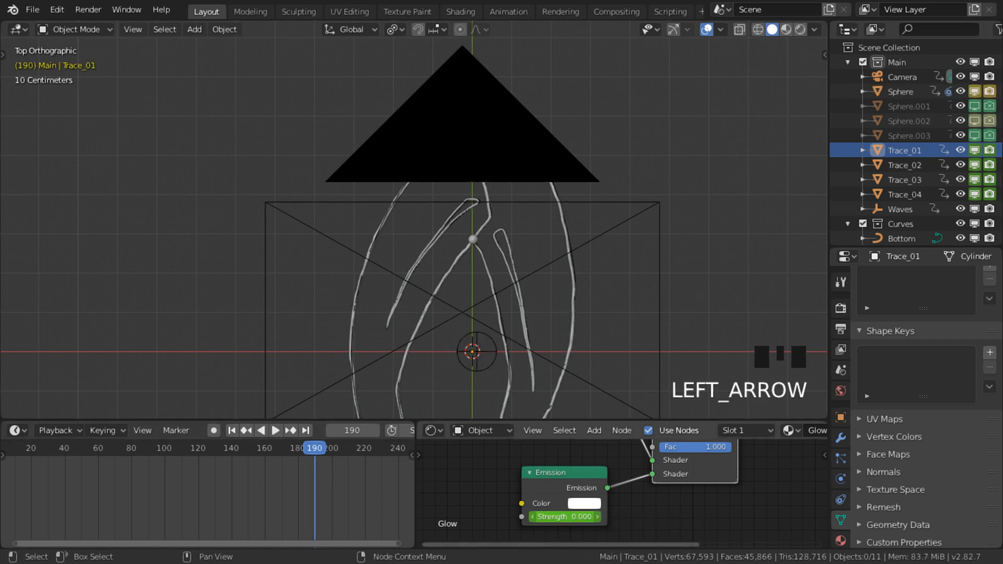
{"action": "type", "text": "0.0"}
Step: Set the Emission strength to 100 at frame 10 and keyframe it
{"action": "left_click", "coordinate": [12, 449]}
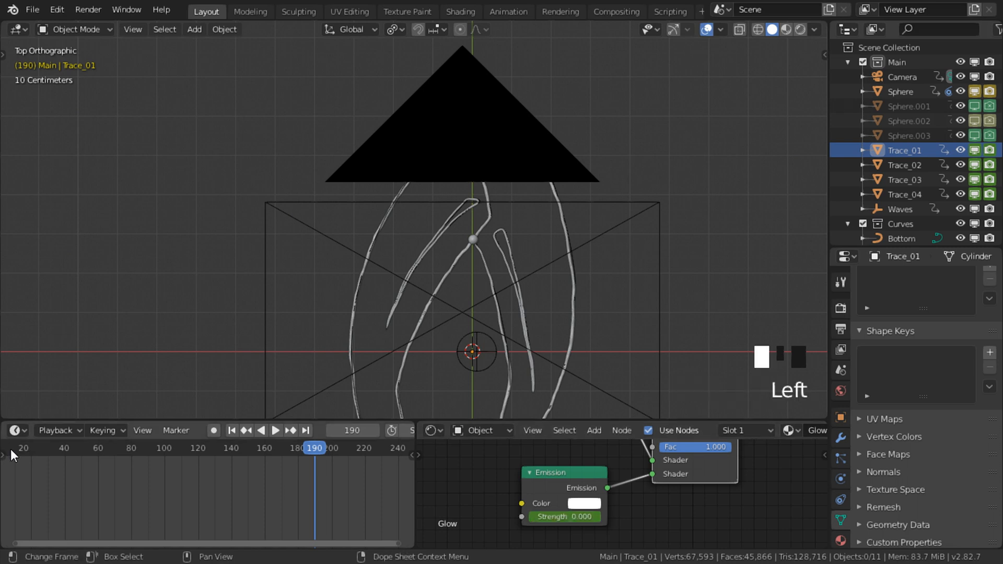
{"action": "left_click", "coordinate": [9, 450]}
{"action": "key", "text": "Right"}
{"action": "key", "text": "Right"}
{"action": "key", "text": "Right"}
{"action": "key", "text": "Right"}
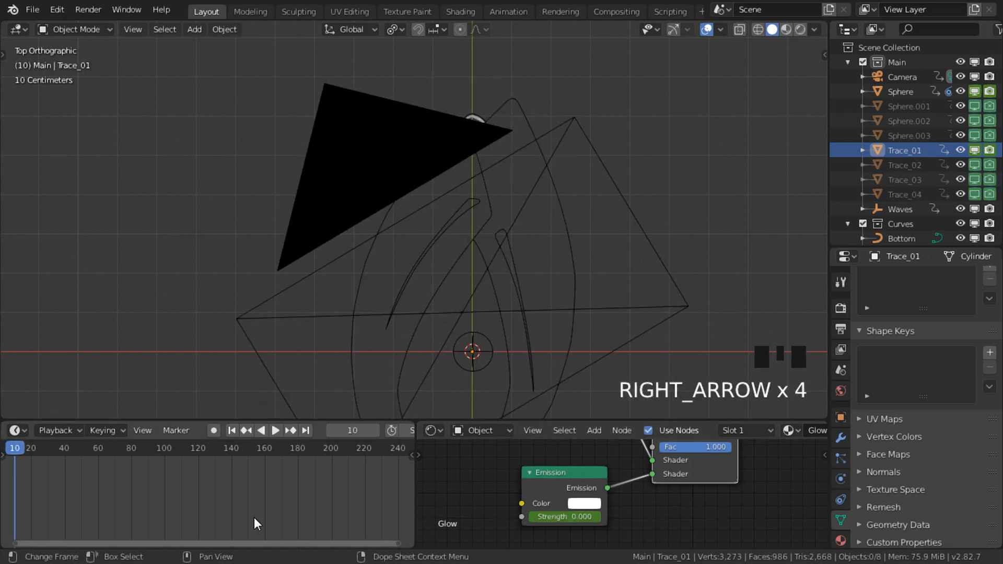
{"action": "left_click", "coordinate": [580, 519]}
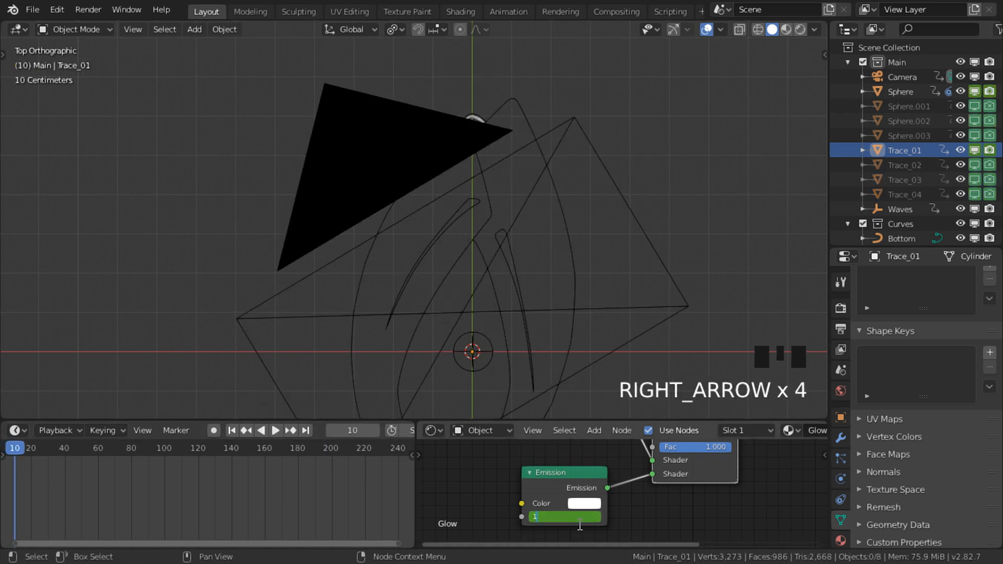
{"action": "type", "text": "00.000"}
{"action": "key", "text": "Return"}
{"action": "key", "text": "i"}
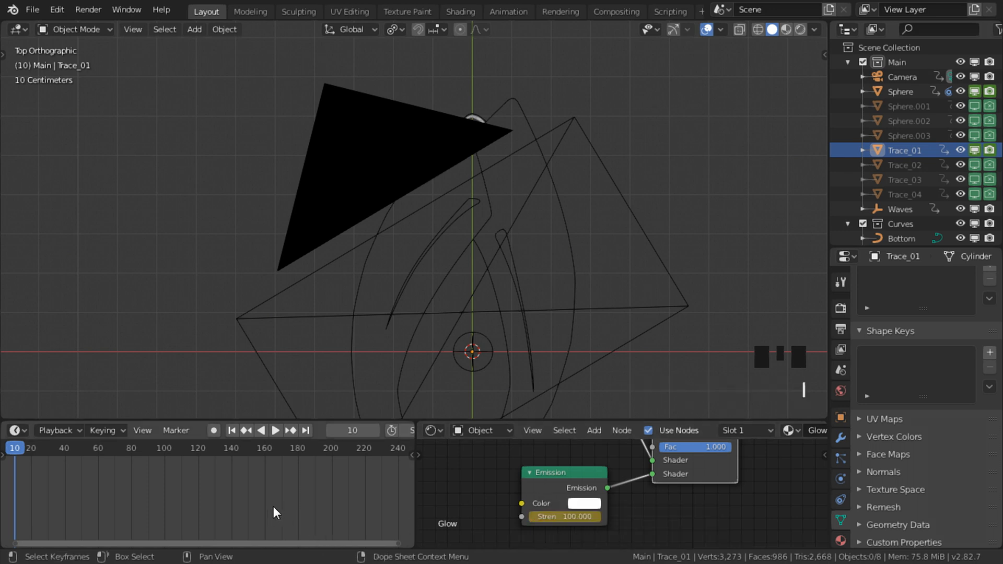
Step: Set the Emission node's color to light blue with hex 3FBBFF
{"action": "left_click", "coordinate": [586, 504]}
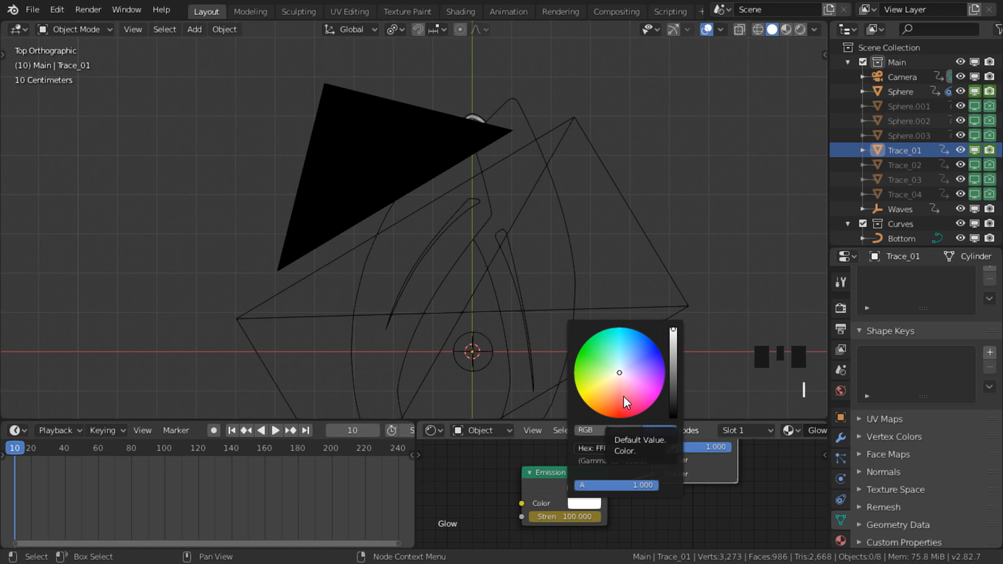
{"action": "left_click", "coordinate": [627, 448]}
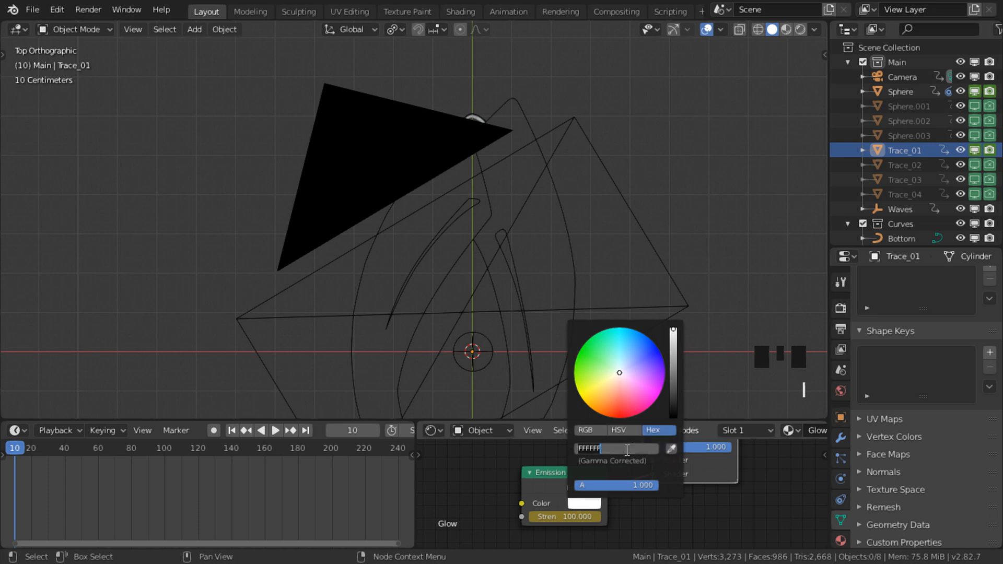
{"action": "type", "text": "3fbbff"}
{"action": "key", "text": "Return"}
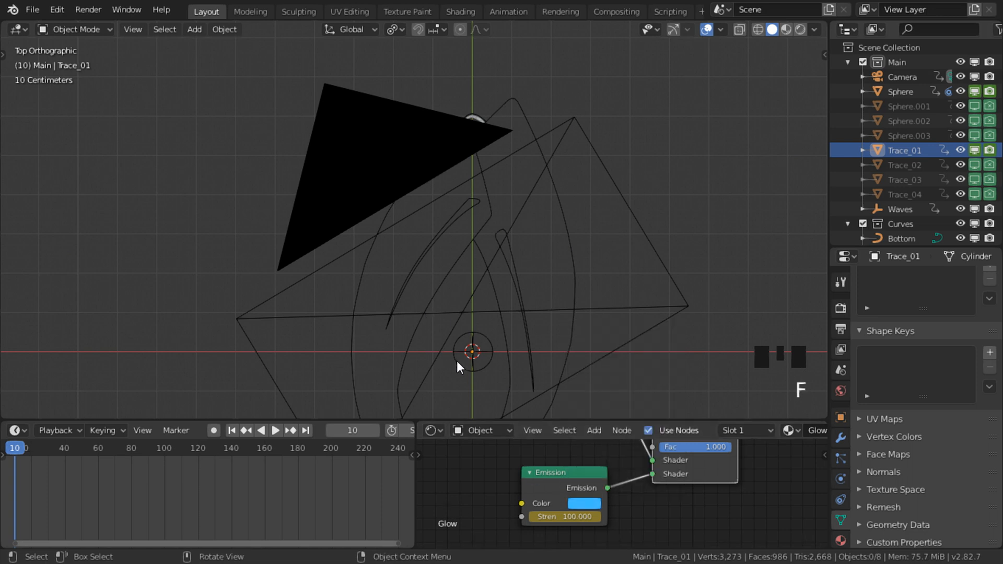
Step: Switch the render engine to Eevee and show the viewport in rendered shading with overlays hidden
{"action": "left_click", "coordinate": [841, 309]}
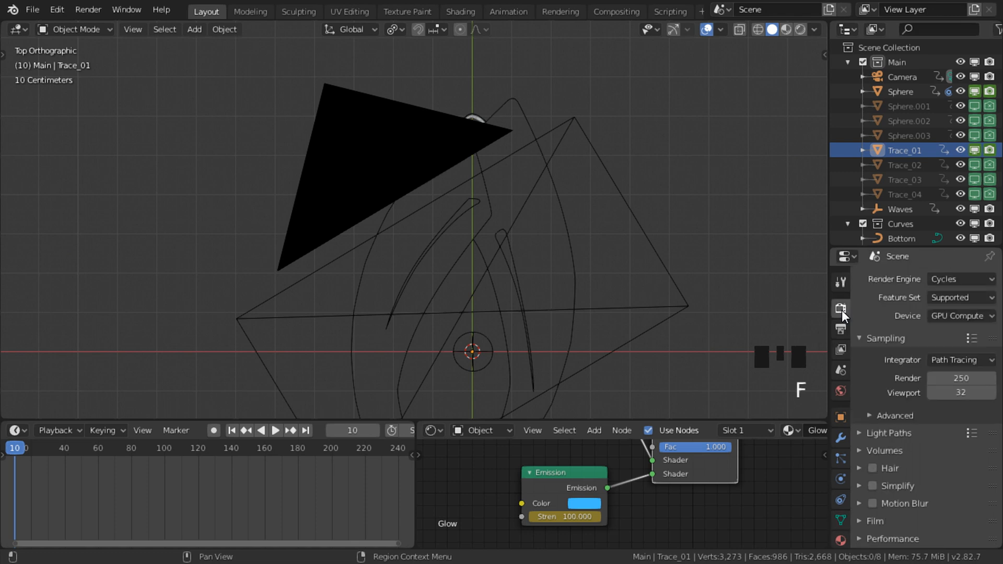
{"action": "left_click", "coordinate": [930, 279]}
{"action": "left_click", "coordinate": [933, 295]}
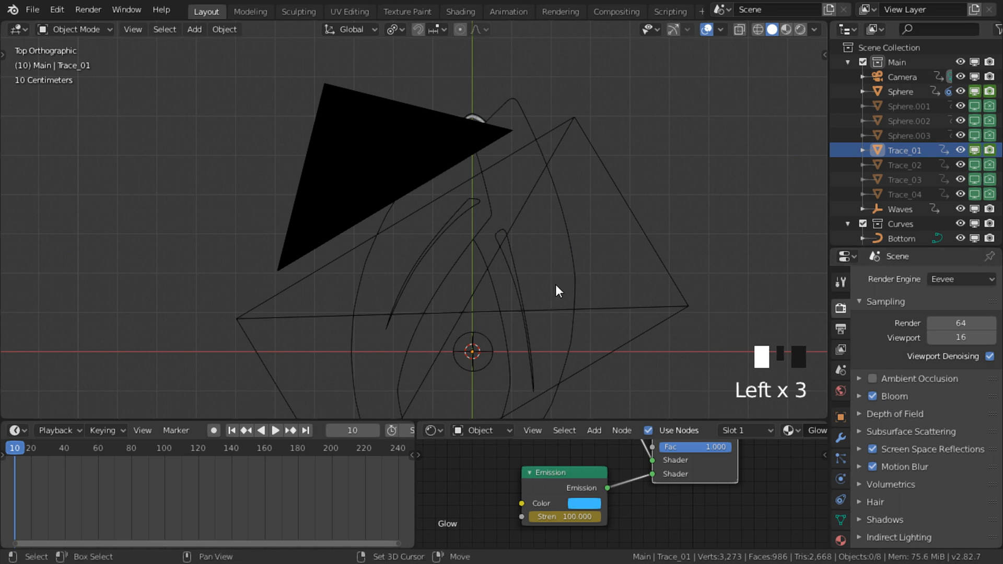
{"action": "key", "text": "shift+z"}
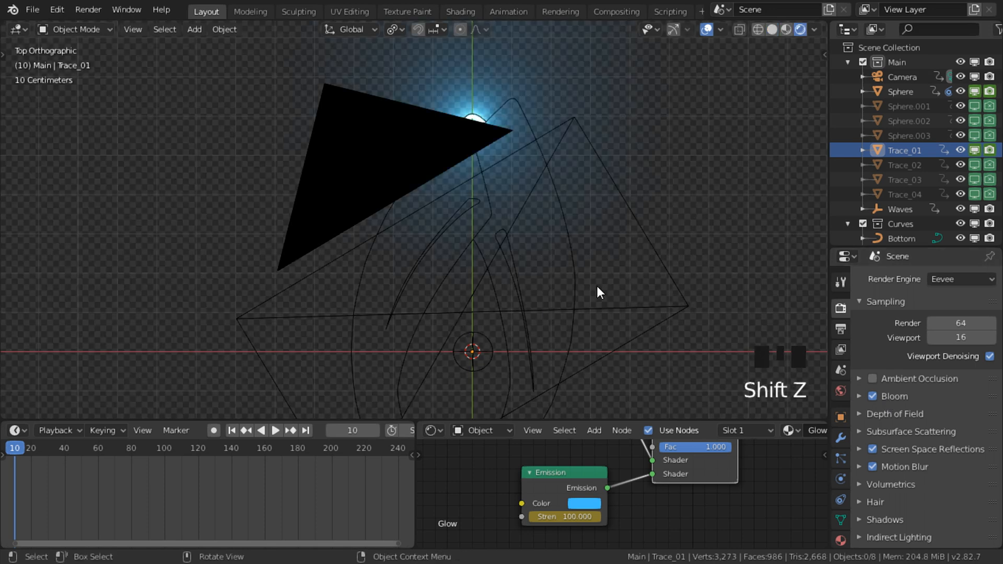
{"action": "key", "text": "shift+alt+z"}
Step: Play the animation to preview the glowing trace with the whole logo in view, and stop playback
{"action": "key", "text": "space"}
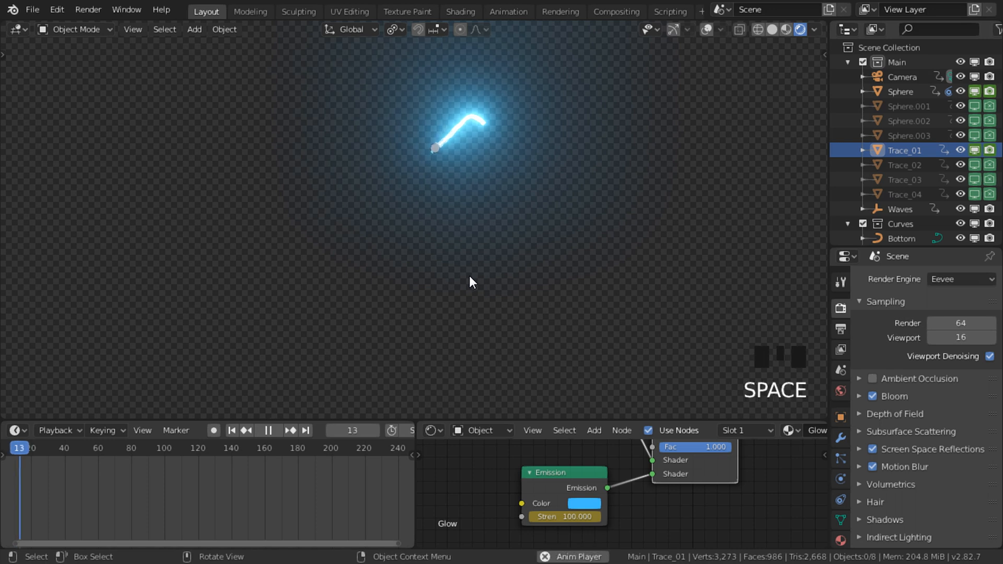
{"action": "scroll", "coordinate": [469, 275], "scroll_direction": "down", "scroll_amount": 4}
{"action": "middle_click_drag", "start_coordinate": [506, 293], "coordinate": [477, 224], "text": "shift"}
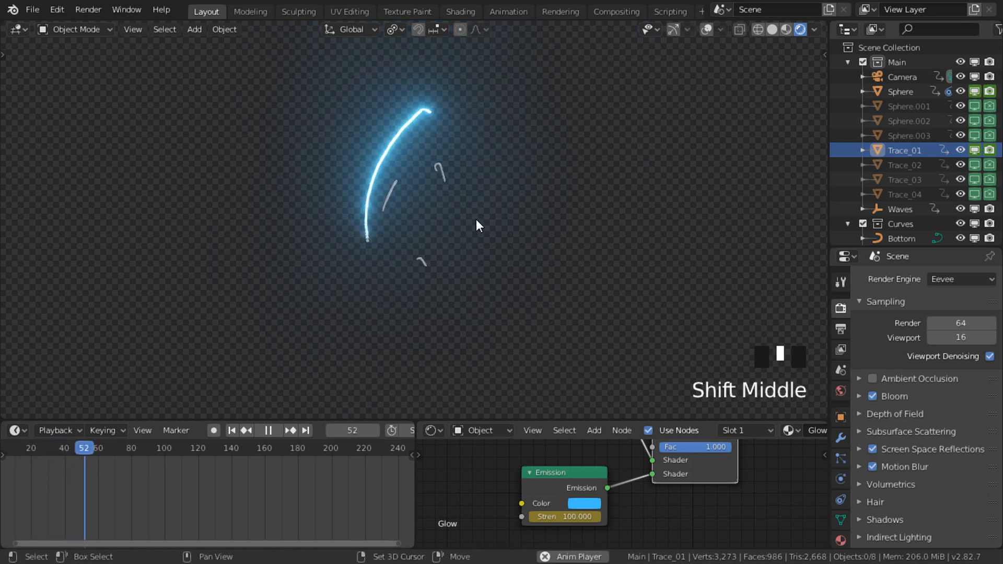
{"action": "key", "text": "space"}
Step: Keyframe the light-blue emission color at frame 1 and a deeper blue, hex 5190FF, at frame 80
{"action": "key", "text": "shift+Left"}
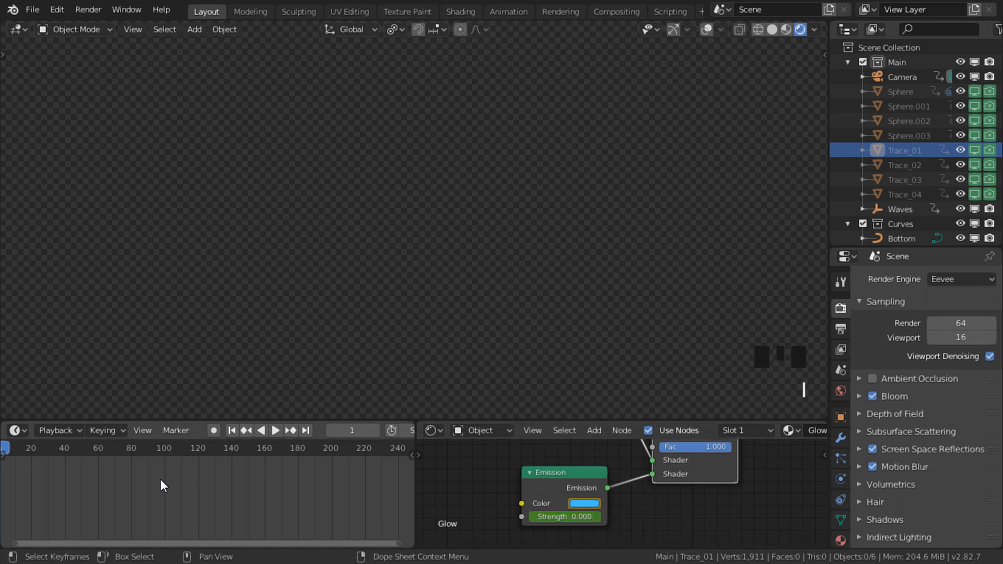
{"action": "left_click", "coordinate": [129, 450]}
{"action": "key", "text": "Right"}
{"action": "key", "text": "Right"}
{"action": "key", "text": "Right"}
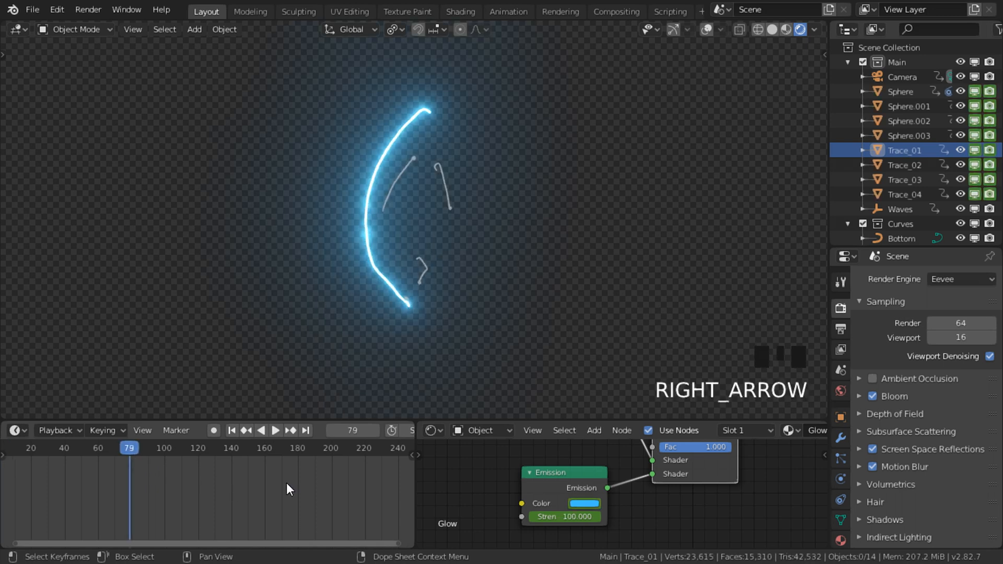
{"action": "left_click", "coordinate": [584, 502]}
{"action": "left_click_drag", "start_coordinate": [624, 368], "coordinate": [638, 349]}
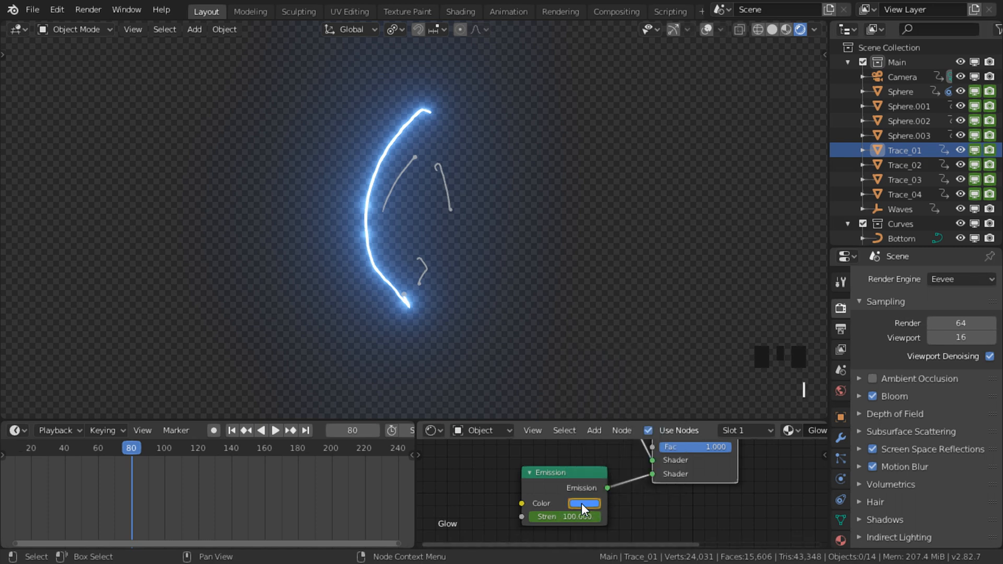
Step: Change the emission color to light purple at frame 160 and keyframe it
{"action": "left_click_drag", "start_coordinate": [244, 446], "coordinate": [266, 449]}
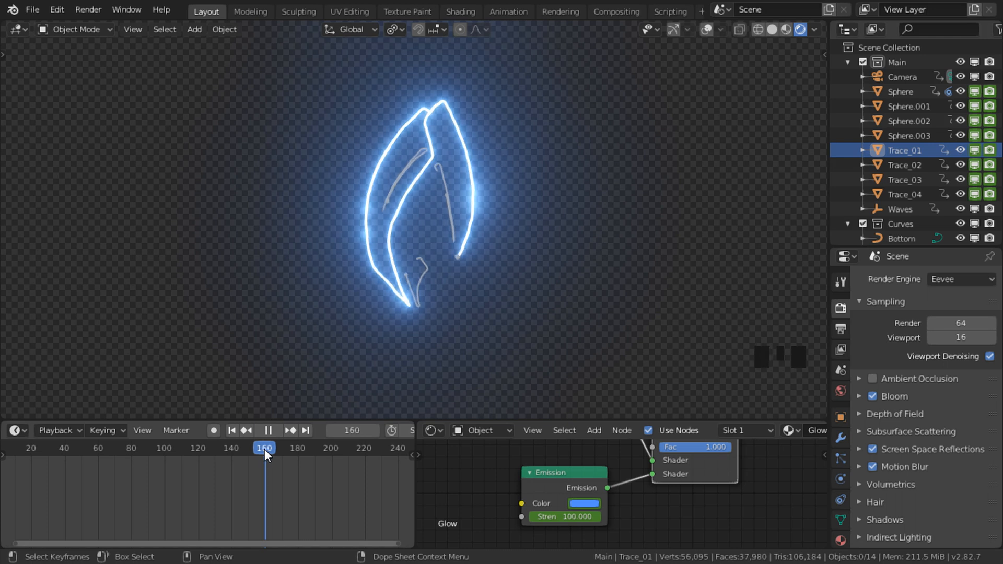
{"action": "left_click", "coordinate": [591, 504]}
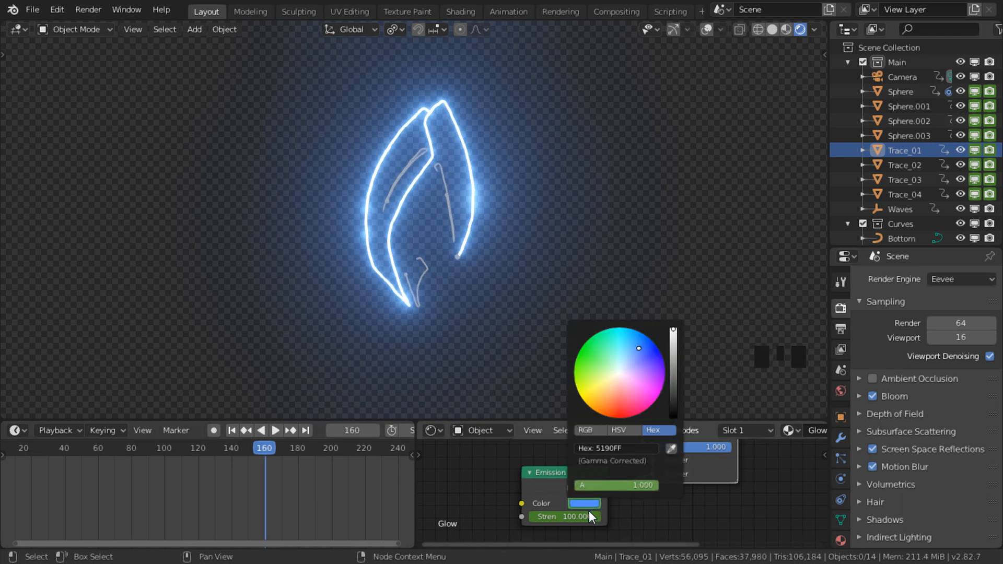
{"action": "left_click_drag", "start_coordinate": [637, 356], "coordinate": [643, 365]}
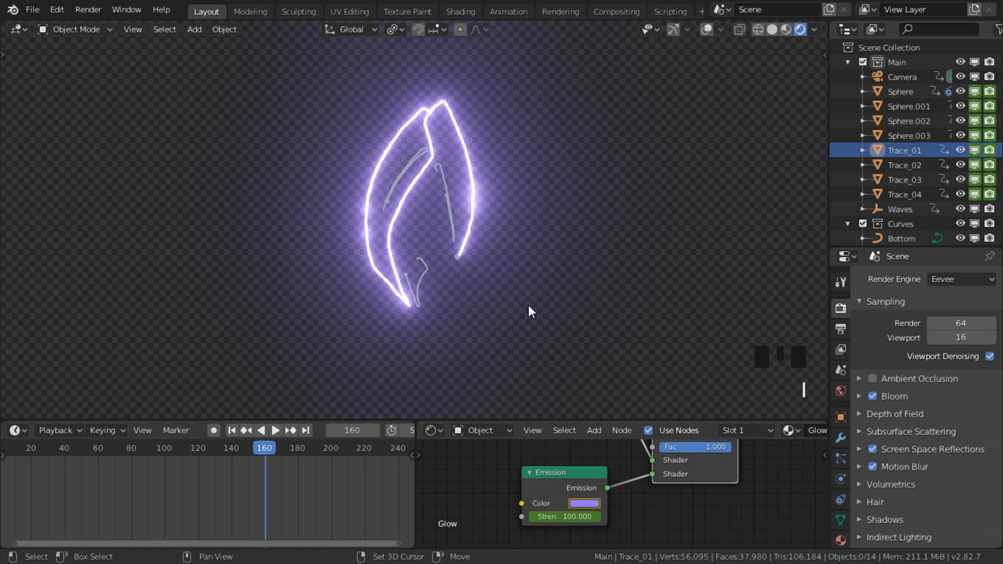
Step: Play back the animation to review the glow's color changes, stopping at frame 153
{"action": "key", "text": "space"}
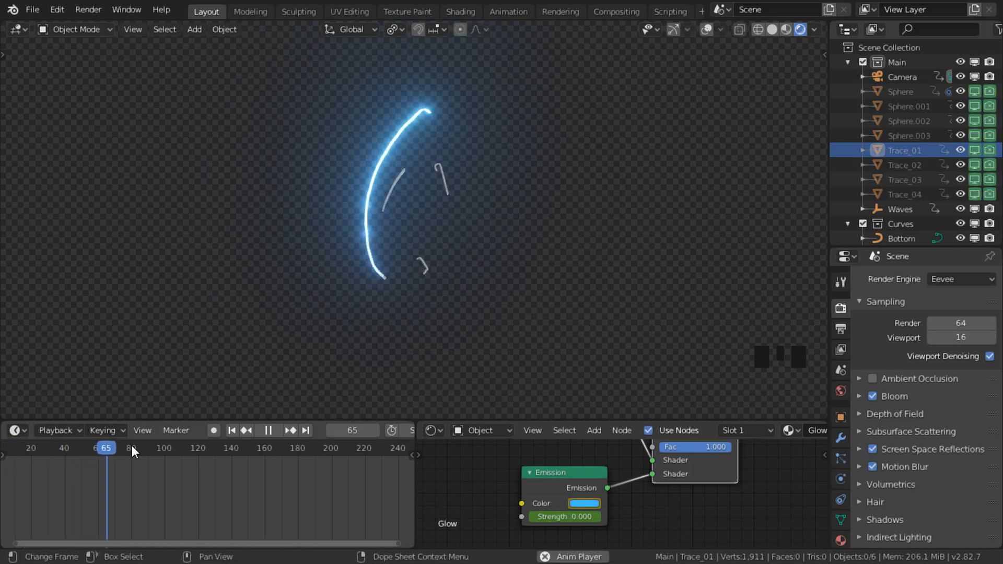
{"action": "left_click", "coordinate": [240, 450]}
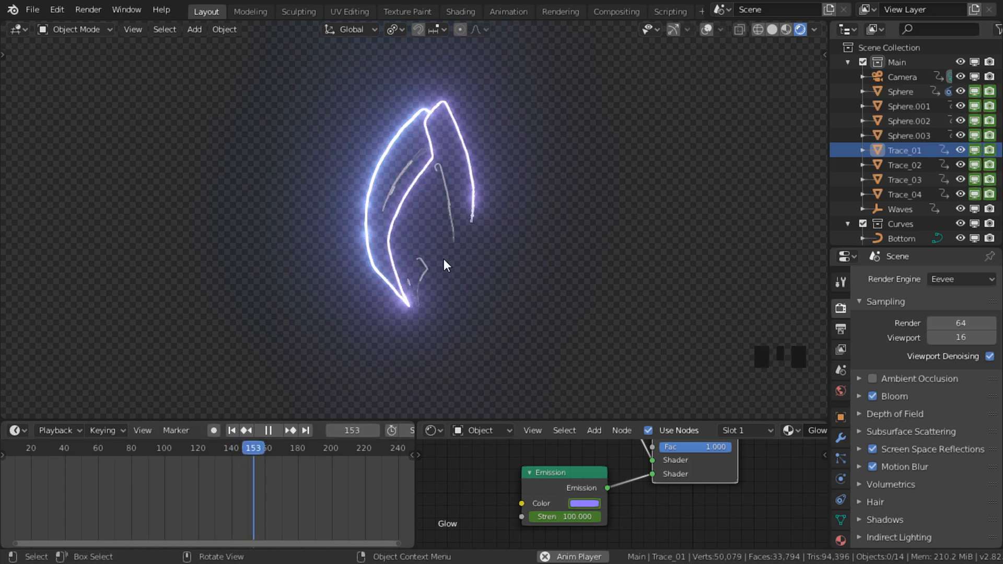
{"action": "key", "text": "space"}
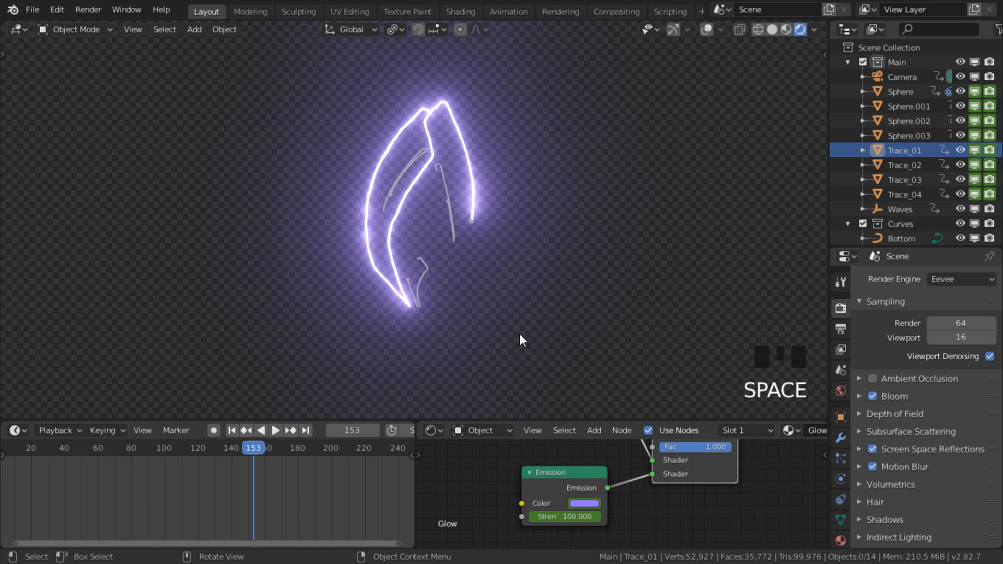
Step: Select all the spheres and traces with Trace_01 active, and link its Glow material to them
{"action": "left_click_drag", "start_coordinate": [517, 333], "coordinate": [280, 98]}
{"action": "key", "text": "shift+alt+z"}
{"action": "scroll", "coordinate": [300, 159], "scroll_direction": "up", "scroll_amount": 5}
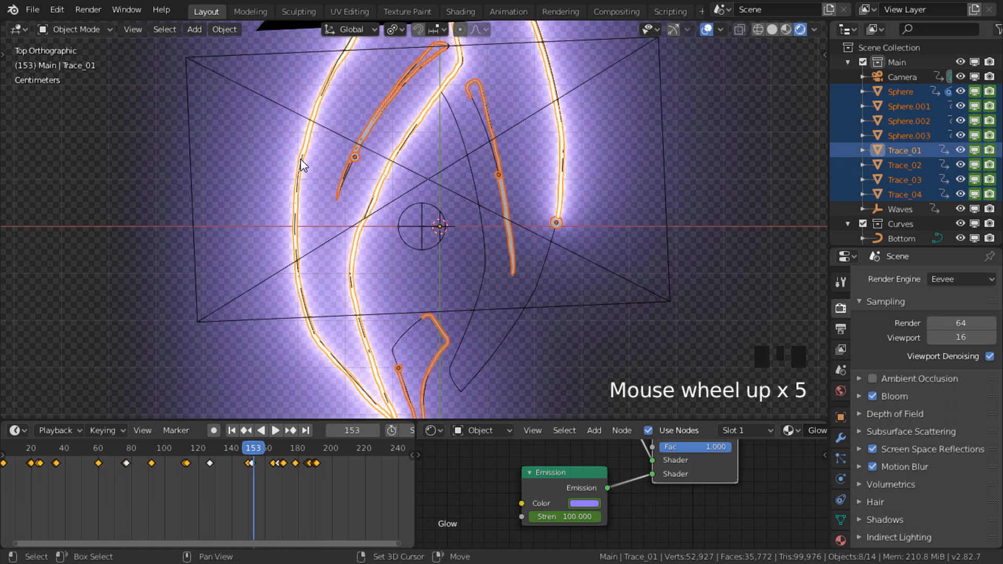
{"action": "left_click", "coordinate": [297, 195], "text": "shift"}
{"action": "key", "text": "shift+z"}
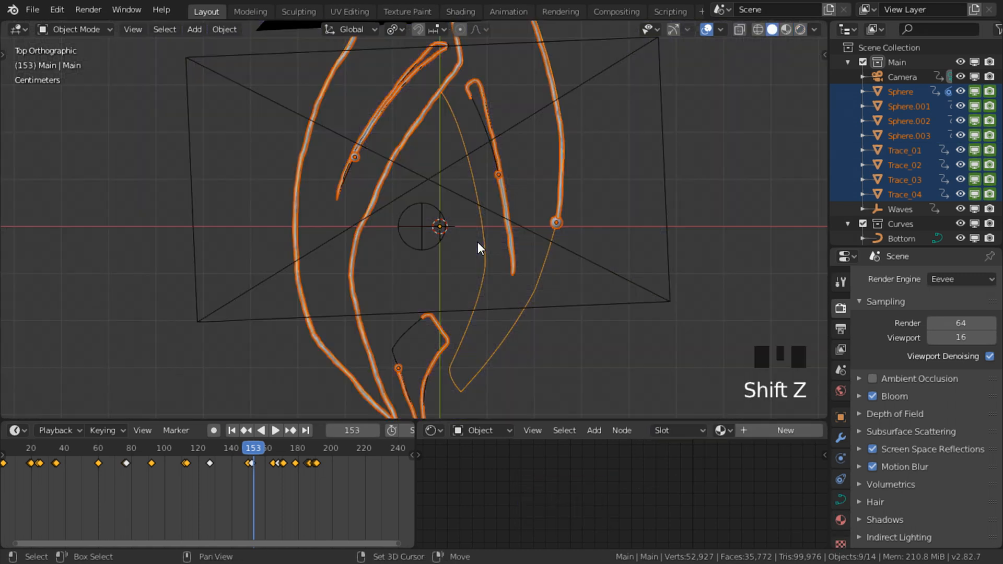
{"action": "left_click", "coordinate": [350, 270], "text": "shift"}
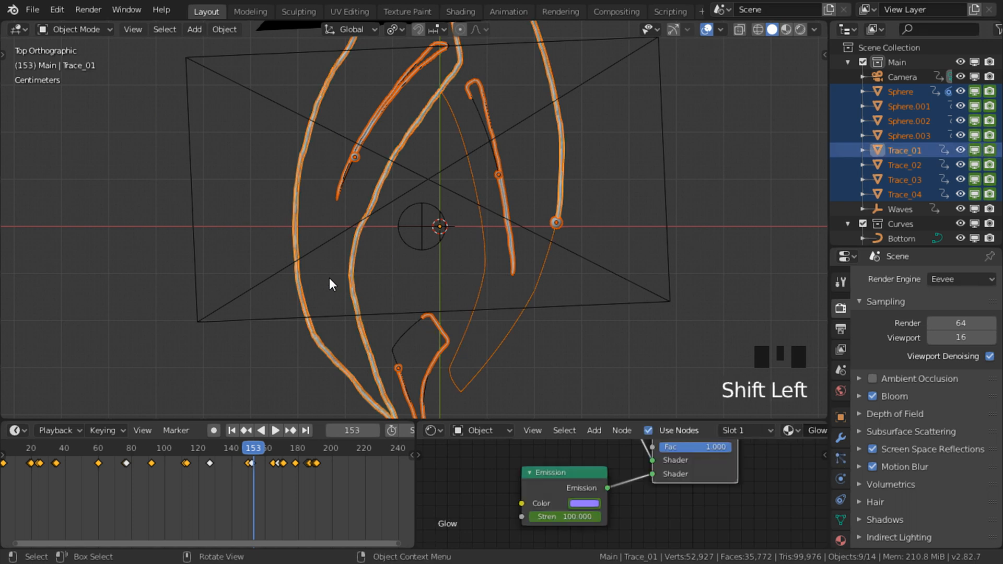
{"action": "key", "text": "ctrl+l"}
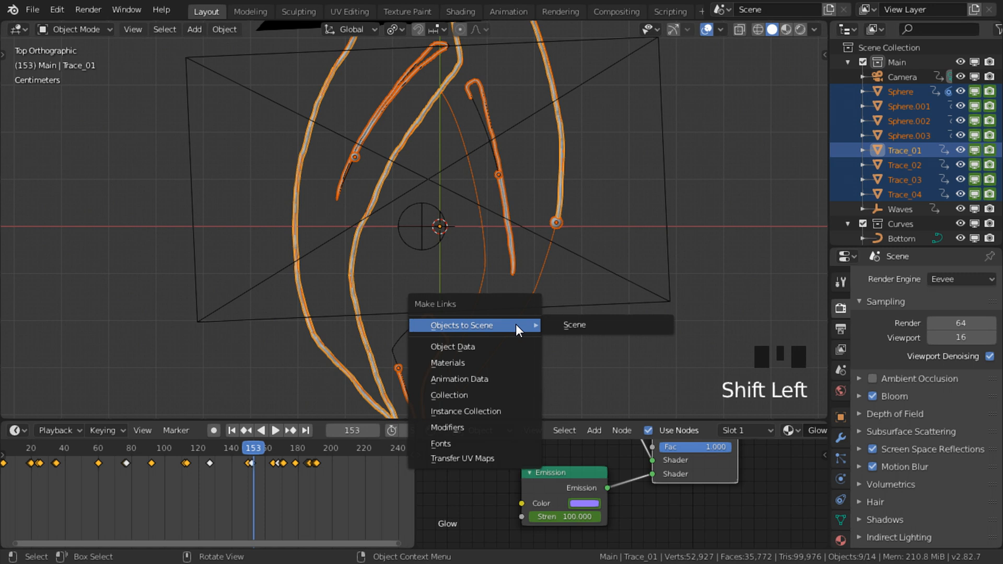
{"action": "left_click", "coordinate": [504, 360]}
Step: Play the animation from frame 1 through the camera in rendered shading to check the glow on all traces
{"action": "key", "text": "KP_0"}
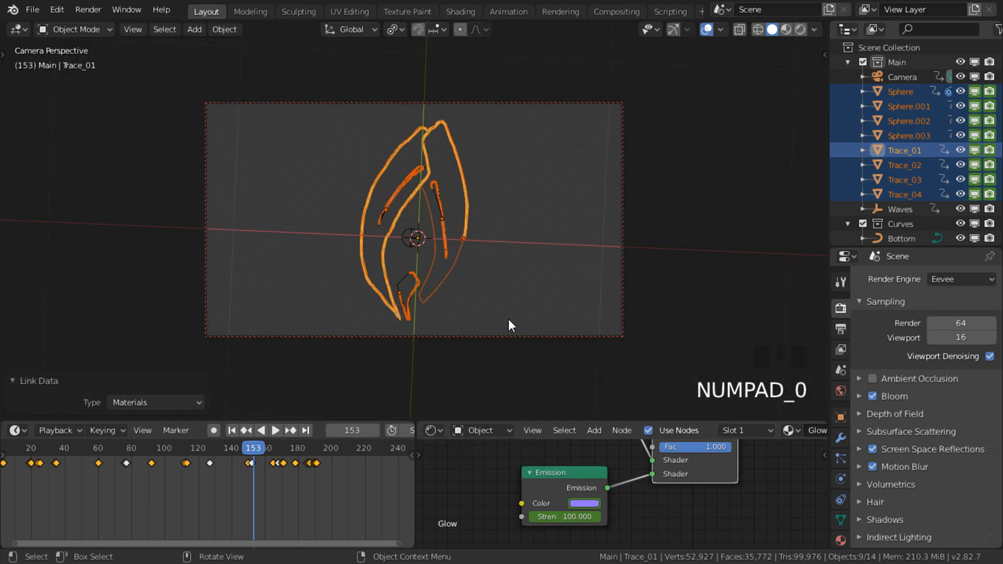
{"action": "key", "text": "shift+Left"}
{"action": "key", "text": "shift+z"}
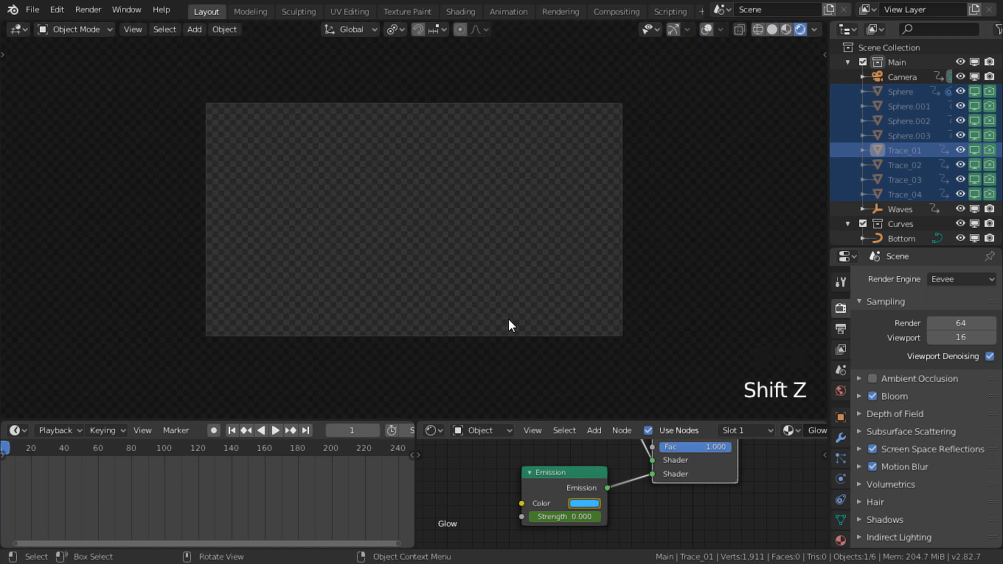
{"action": "key", "text": "space"}
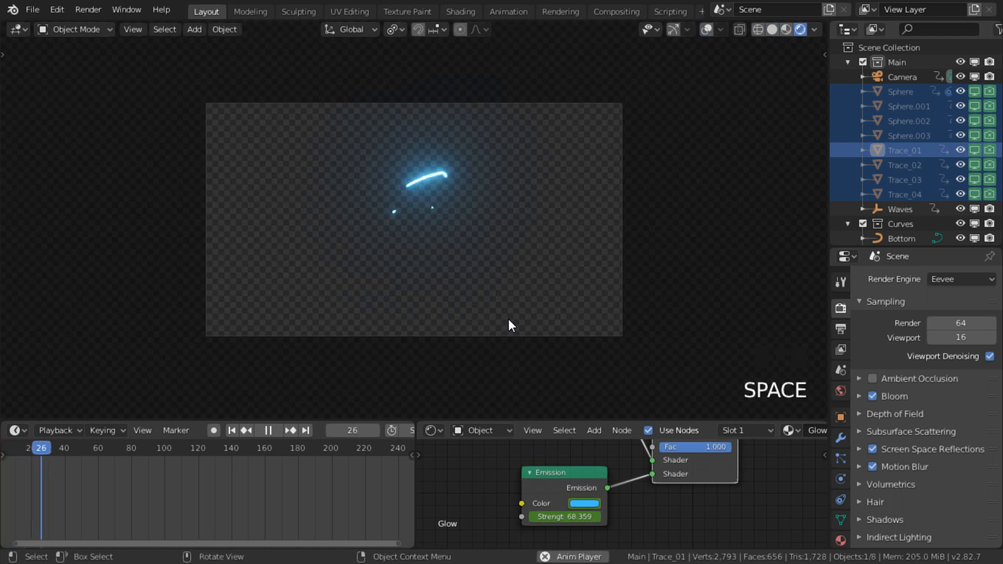